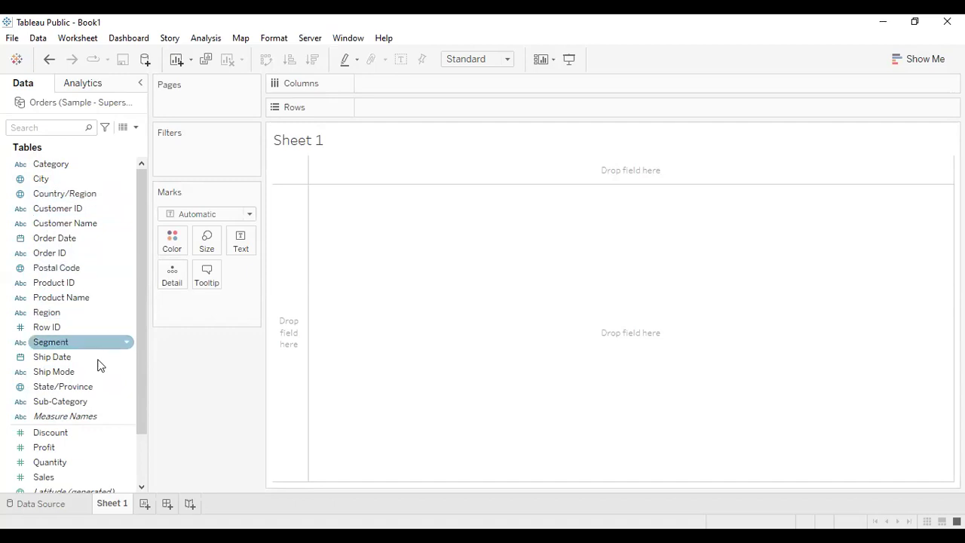
Build a bar chart of Sales by State/Province and swap its axes so the bars are vertical
{"action": "left_click", "coordinate": [88, 388]}
{"action": "left_click_drag", "start_coordinate": [89, 395], "coordinate": [454, 110]}
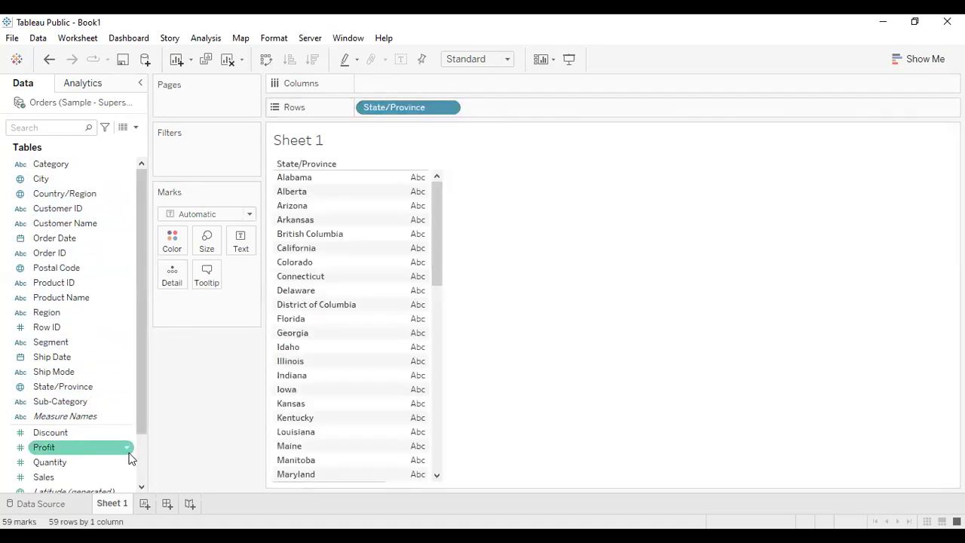
{"action": "left_click", "coordinate": [83, 477]}
{"action": "left_click_drag", "start_coordinate": [150, 379], "coordinate": [432, 85]}
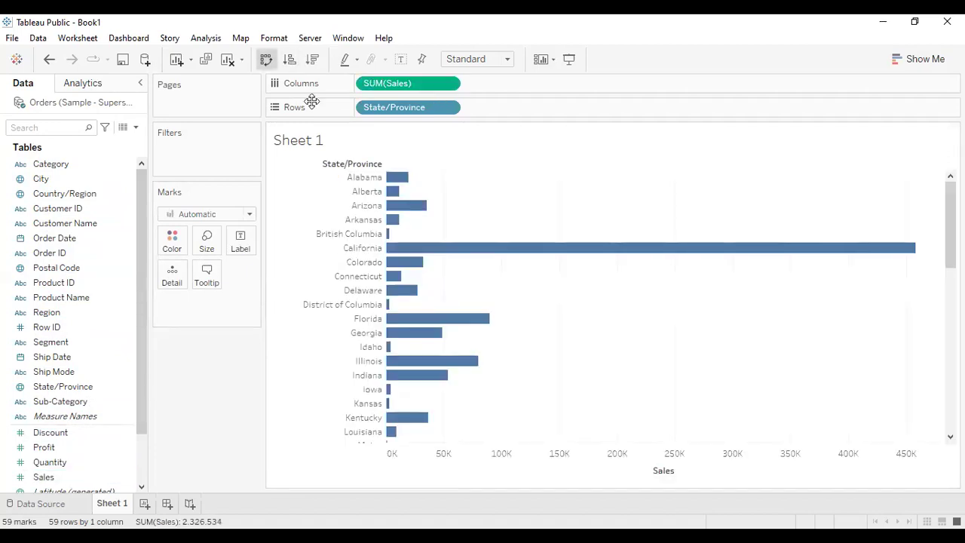
{"action": "left_click", "coordinate": [265, 59]}
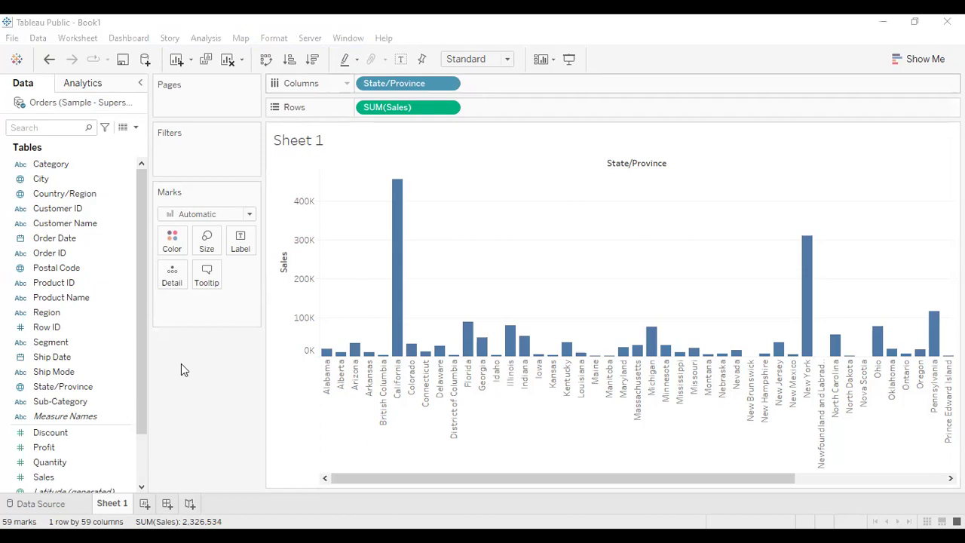
Show mark labels with the sales values on the bars
{"action": "left_click", "coordinate": [240, 241]}
{"action": "left_click", "coordinate": [271, 273]}
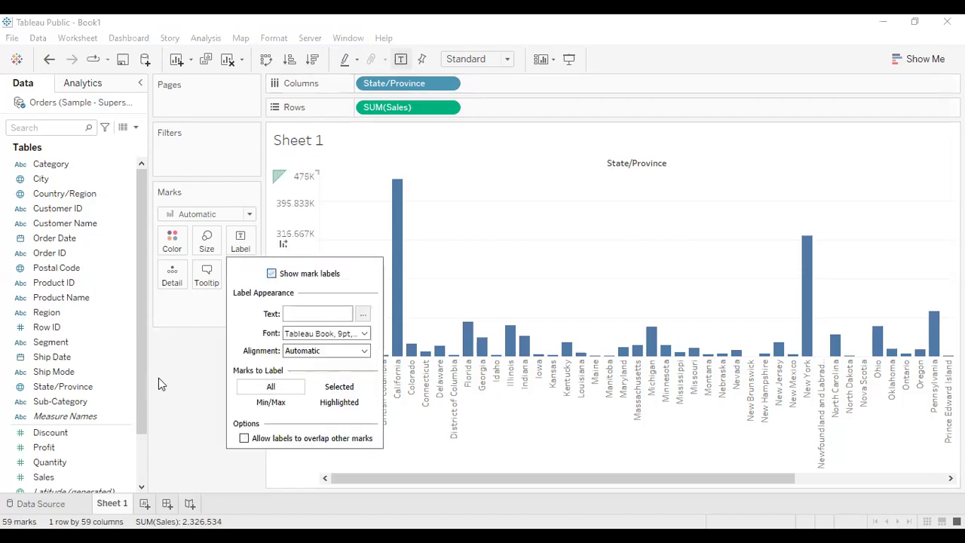
{"action": "left_click", "coordinate": [195, 373]}
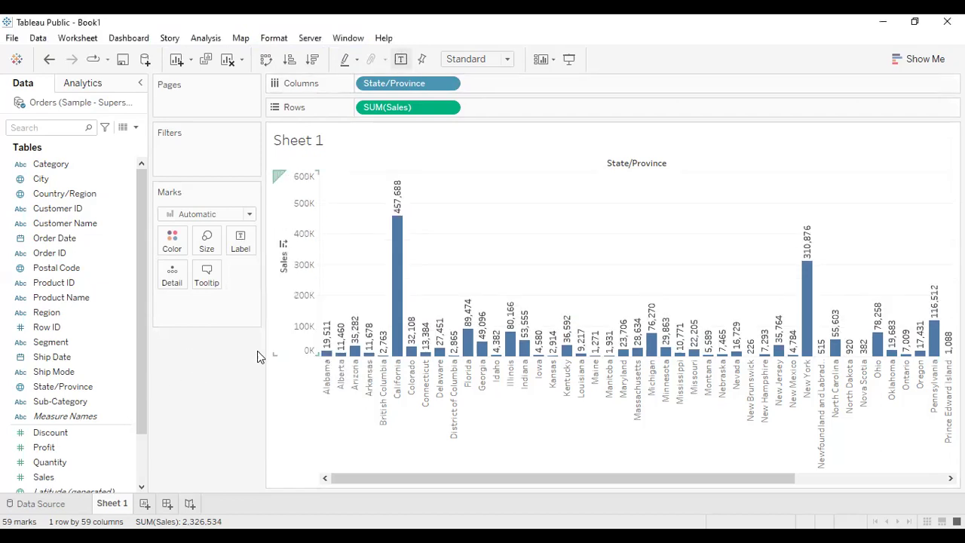
{"action": "right_click", "coordinate": [92, 199]}
{"action": "left_click", "coordinate": [63, 194]}
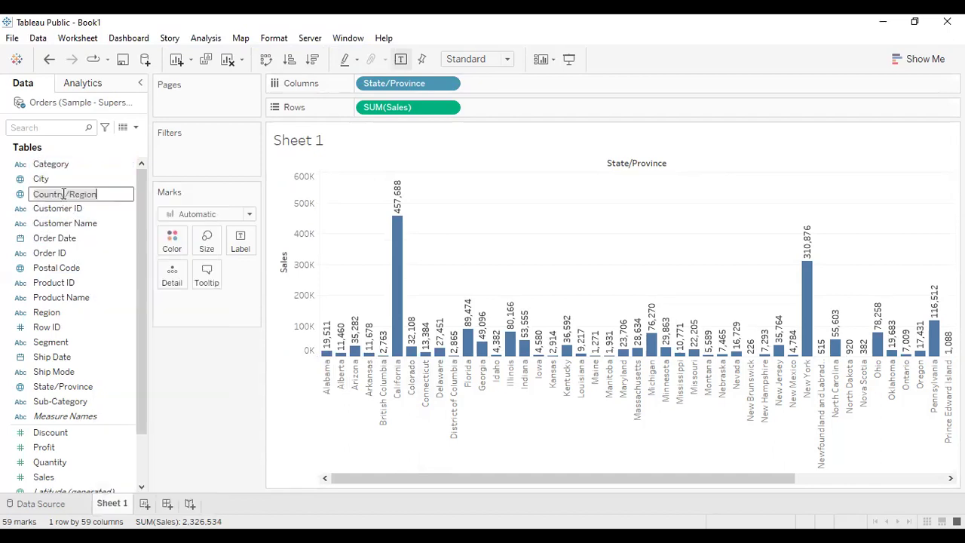
{"action": "left_click", "coordinate": [190, 382]}
Add a Country/Region filter with all values selected, and remove it from the filters again
{"action": "left_click_drag", "start_coordinate": [99, 188], "coordinate": [194, 153]}
{"action": "left_click", "coordinate": [365, 322]}
{"action": "left_click", "coordinate": [611, 454]}
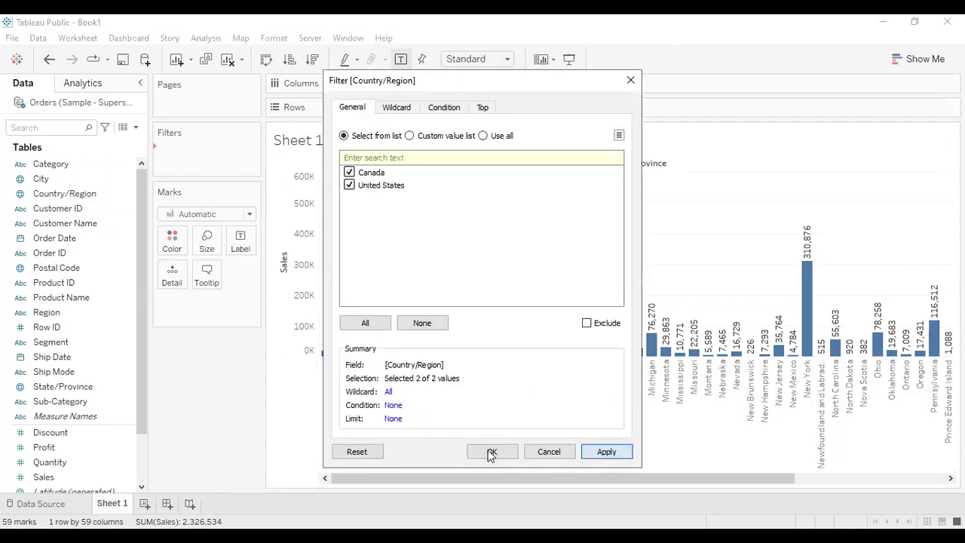
{"action": "left_click", "coordinate": [492, 452]}
{"action": "left_click_drag", "start_coordinate": [214, 156], "coordinate": [64, 196]}
Show an interactive Country/Region filter on the sheet and place its card below the Marks card
{"action": "right_click", "coordinate": [65, 195]}
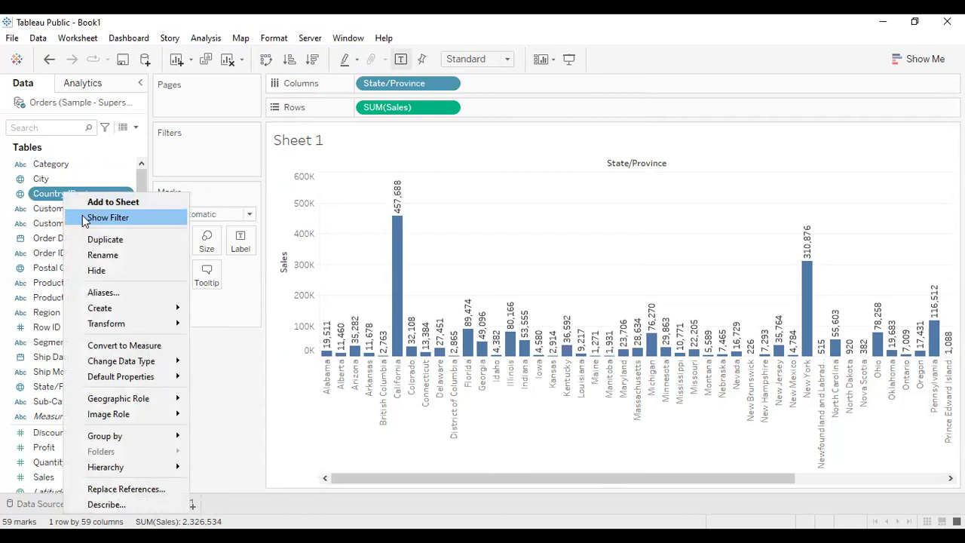
{"action": "left_click", "coordinate": [83, 218]}
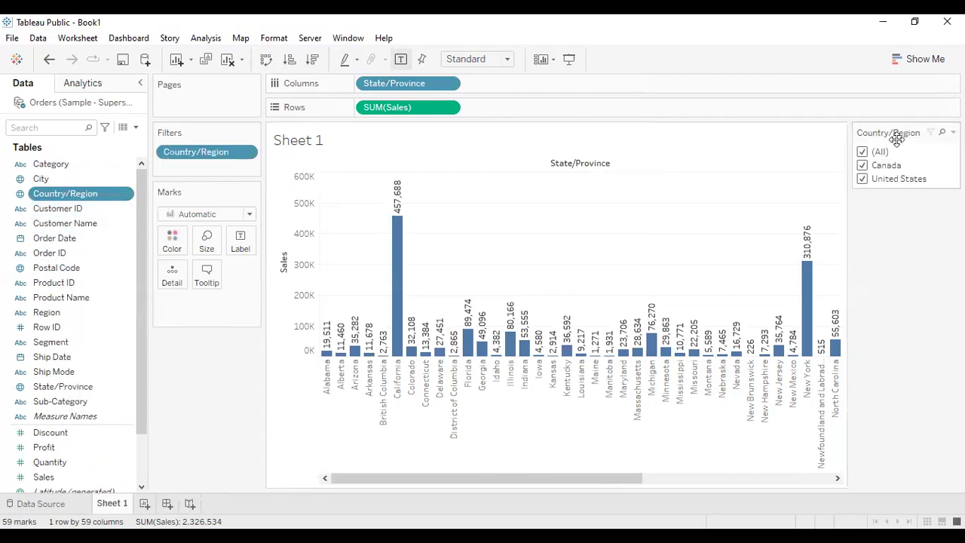
{"action": "left_click_drag", "start_coordinate": [897, 132], "coordinate": [230, 365]}
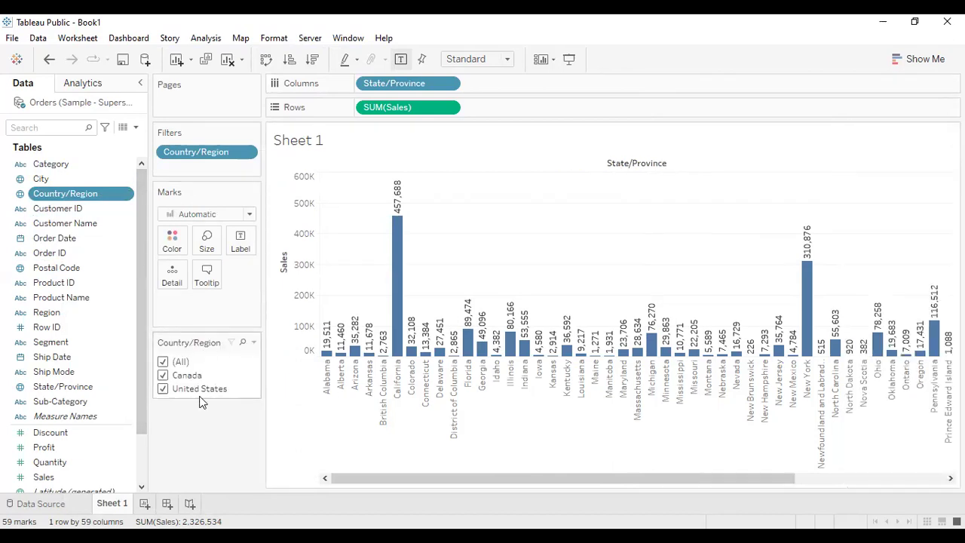
Limit the Country/Region filter to Canada only
{"action": "left_click", "coordinate": [162, 362]}
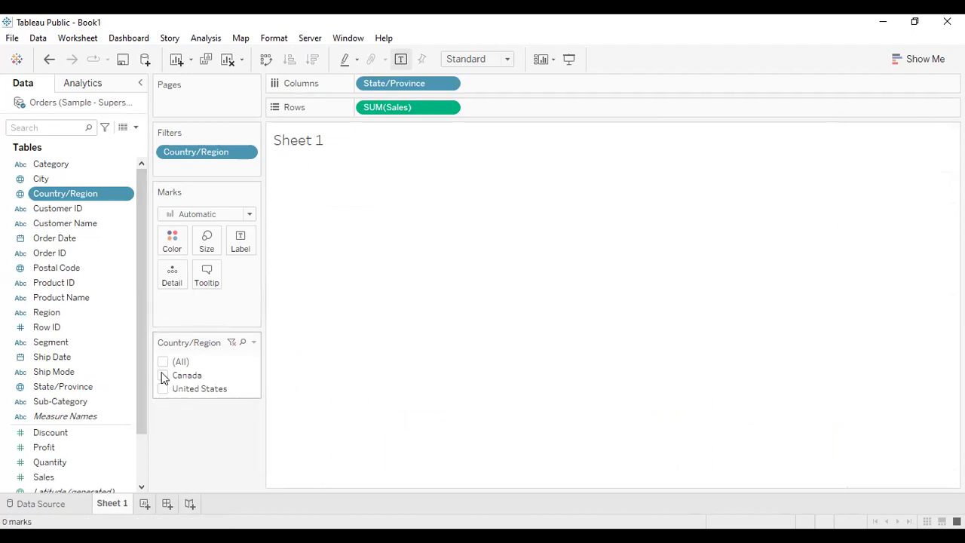
{"action": "left_click", "coordinate": [162, 375]}
{"action": "left_click", "coordinate": [162, 362]}
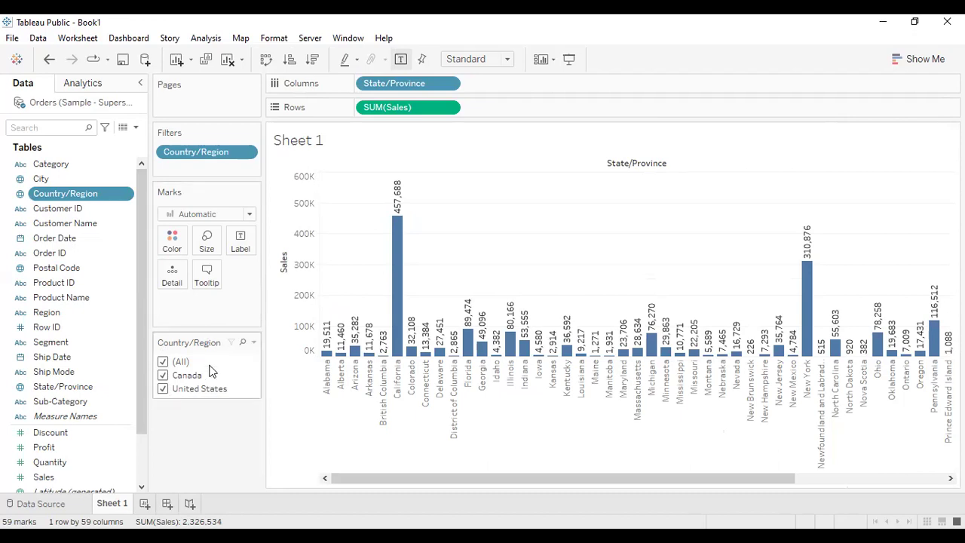
{"action": "left_click", "coordinate": [162, 391]}
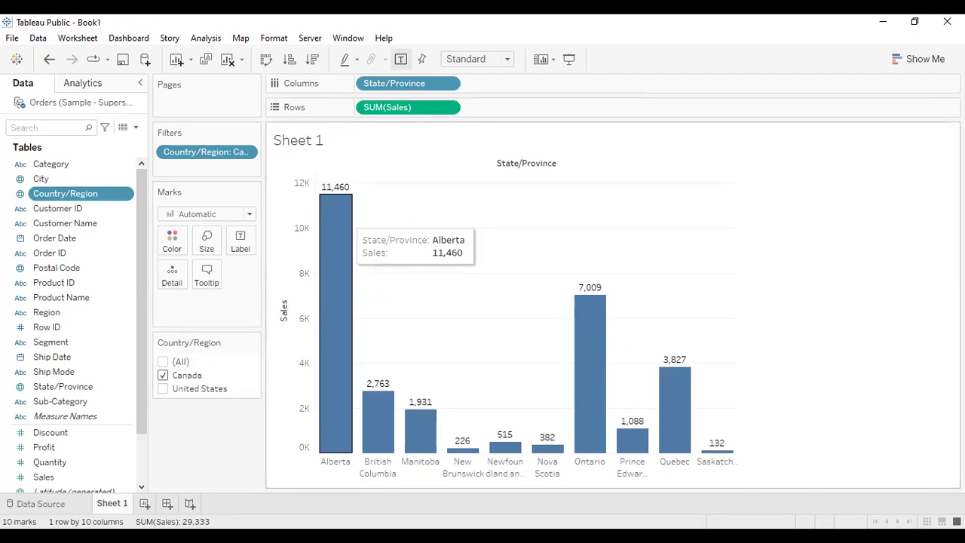
Fit the chart to Entire View and switch the Country/Region filter to United States only
{"action": "left_click", "coordinate": [467, 60]}
{"action": "left_click", "coordinate": [483, 115]}
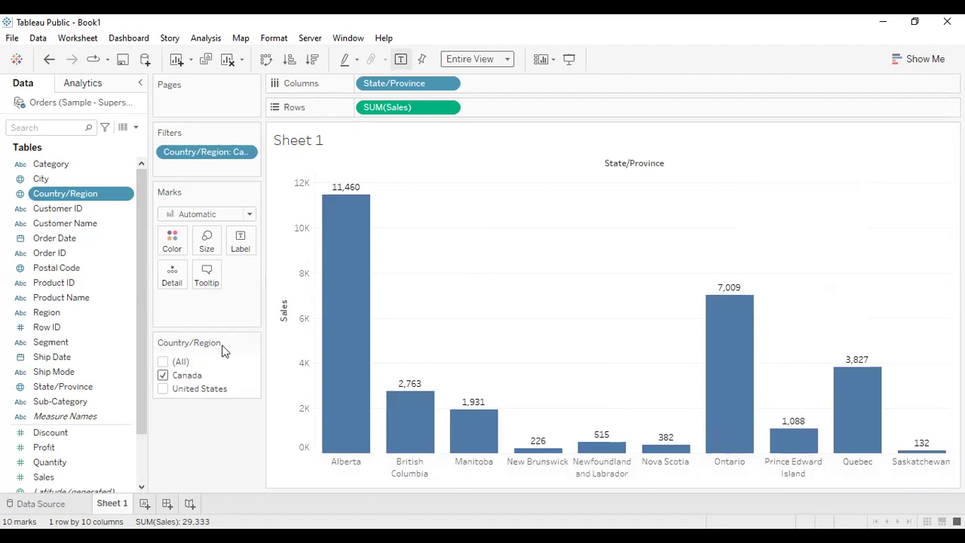
{"action": "left_click", "coordinate": [163, 376]}
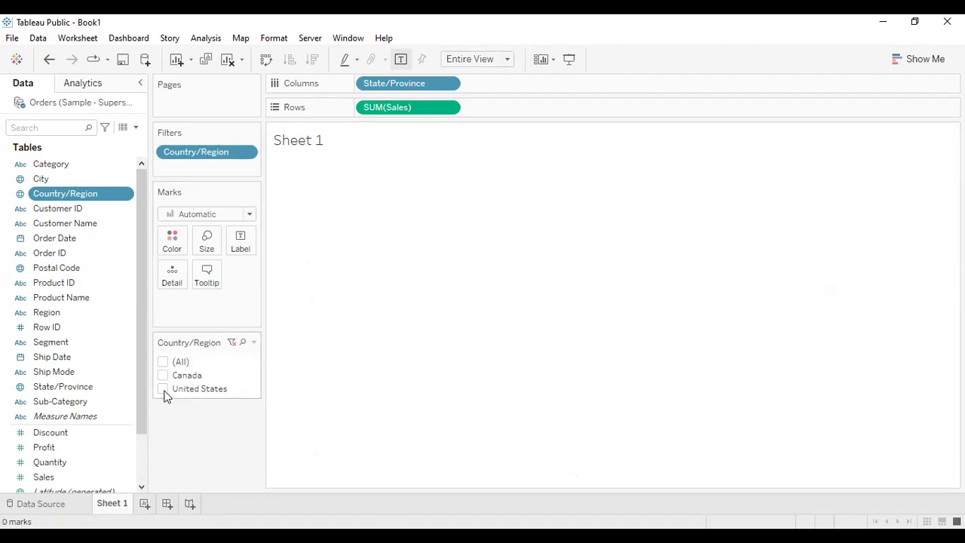
{"action": "left_click", "coordinate": [163, 389]}
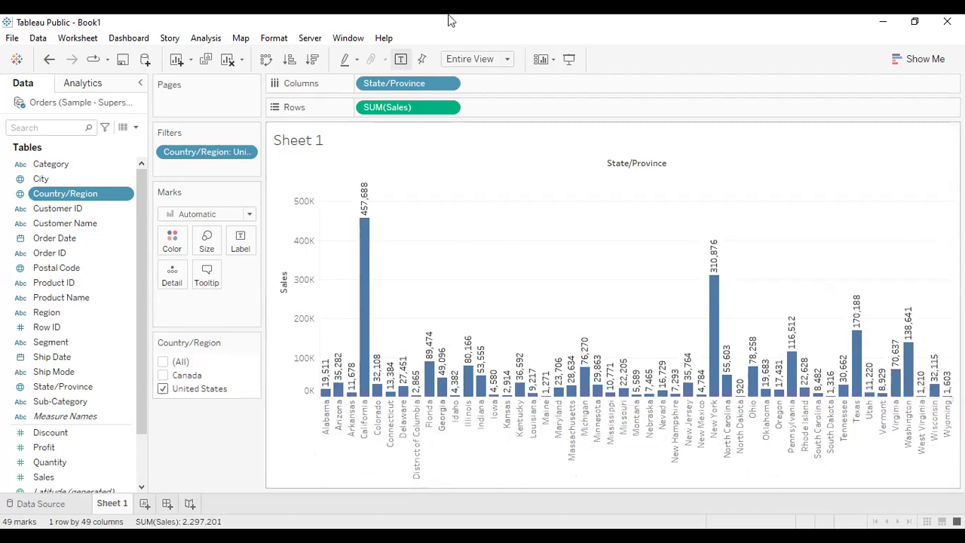
Swap rows and columns to get horizontal bars, and sort the states by Sales in descending order
{"action": "left_click", "coordinate": [265, 60]}
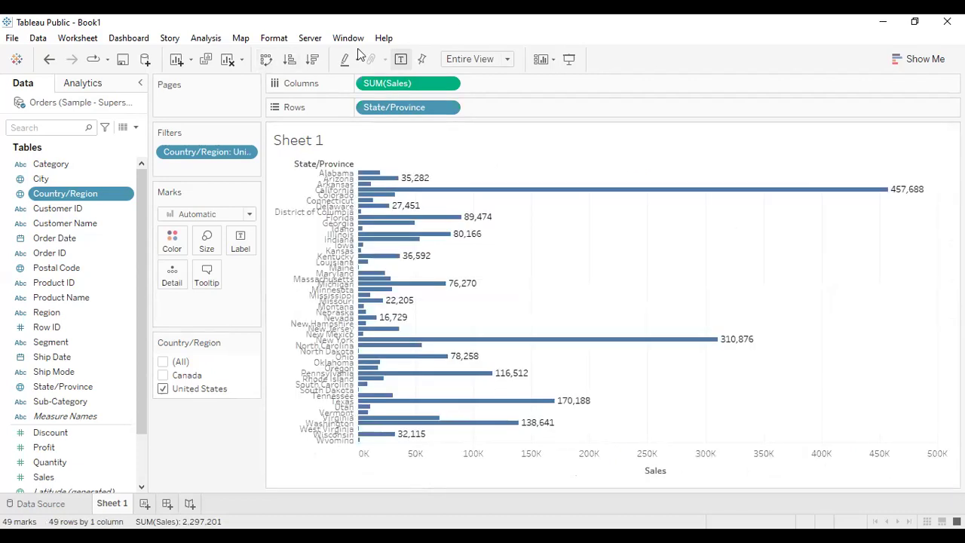
{"action": "left_click", "coordinate": [315, 61]}
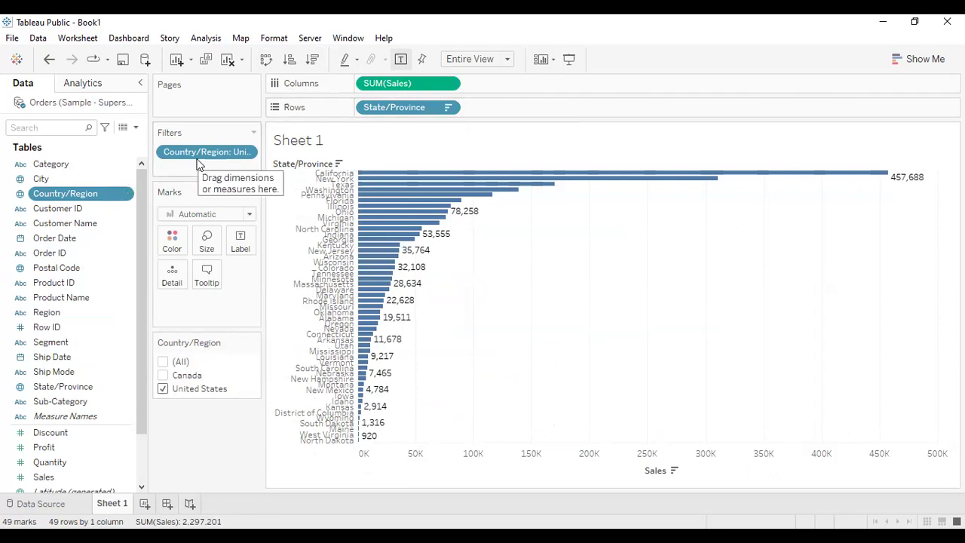
Edit the Country/Region filter to include both Canada and United States, and set the chart's fit to Standard
{"action": "left_click", "coordinate": [245, 151]}
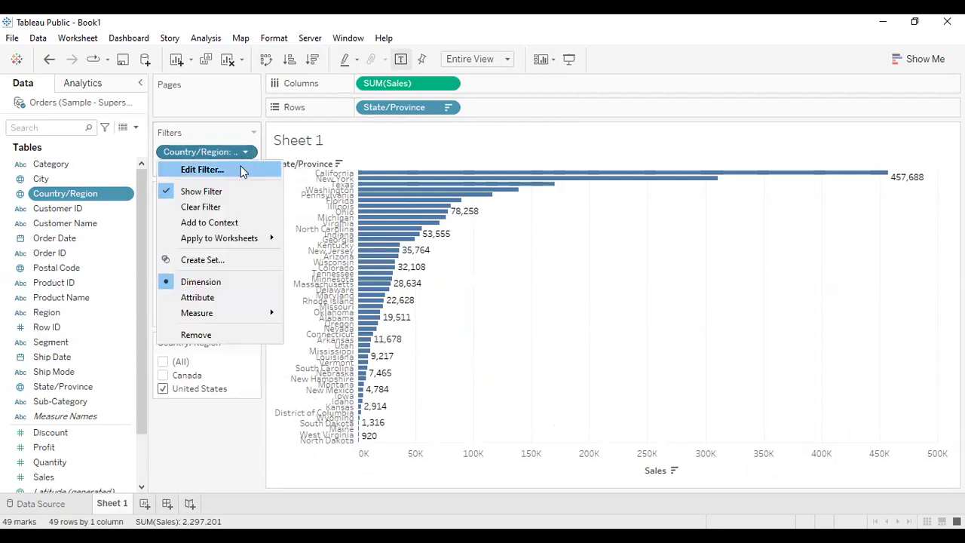
{"action": "left_click", "coordinate": [211, 169]}
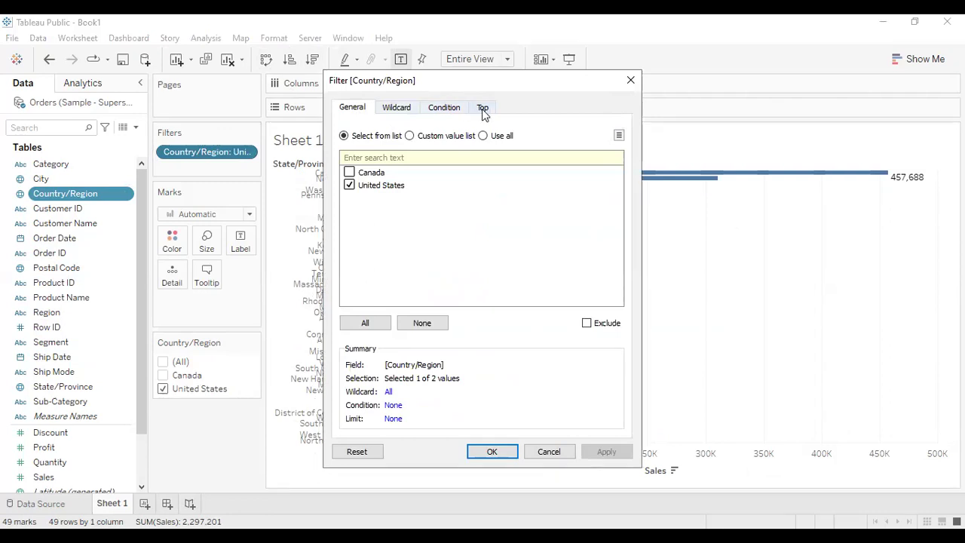
{"action": "left_click", "coordinate": [350, 172]}
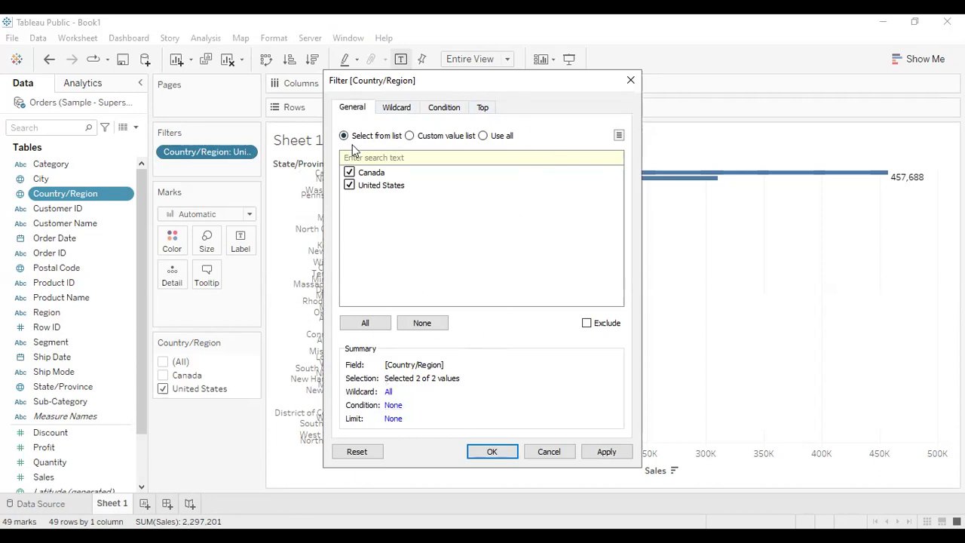
{"action": "left_click", "coordinate": [398, 109]}
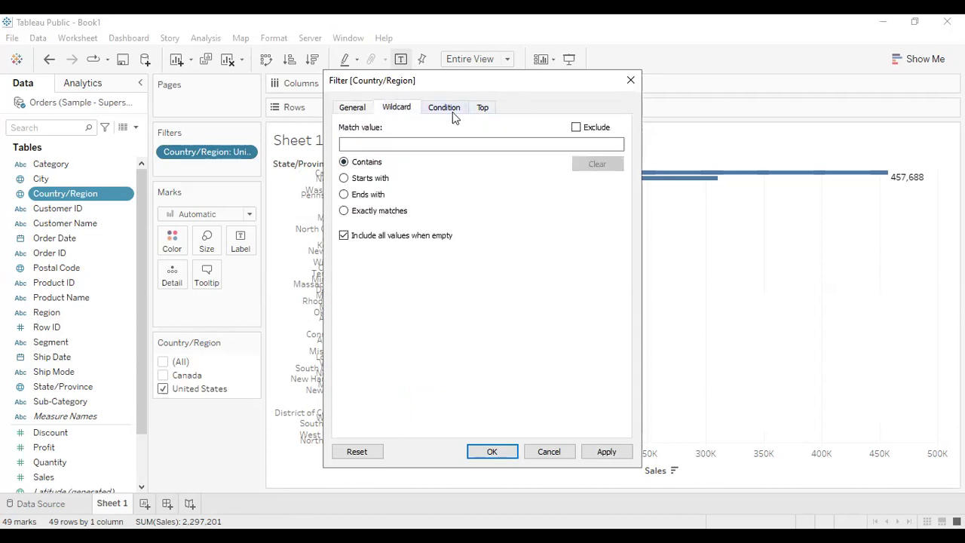
{"action": "left_click", "coordinate": [449, 111]}
{"action": "left_click", "coordinate": [482, 109]}
{"action": "left_click", "coordinate": [441, 108]}
{"action": "left_click", "coordinate": [391, 109]}
{"action": "left_click", "coordinate": [365, 108]}
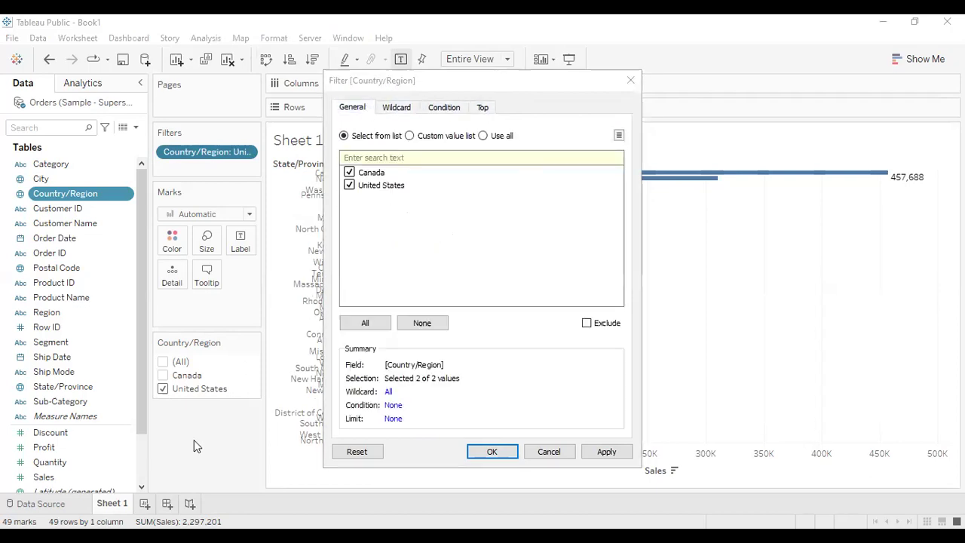
{"action": "left_click", "coordinate": [607, 452]}
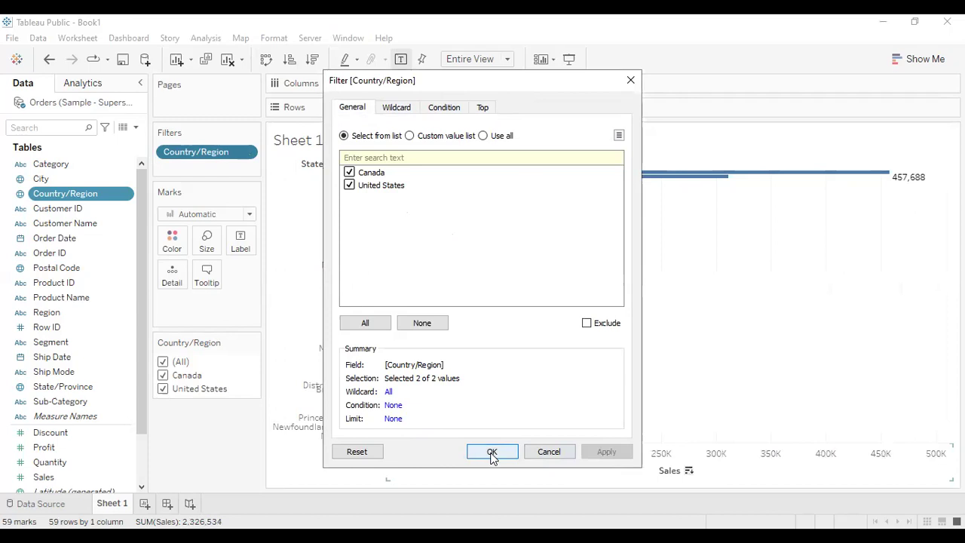
{"action": "left_click", "coordinate": [492, 452]}
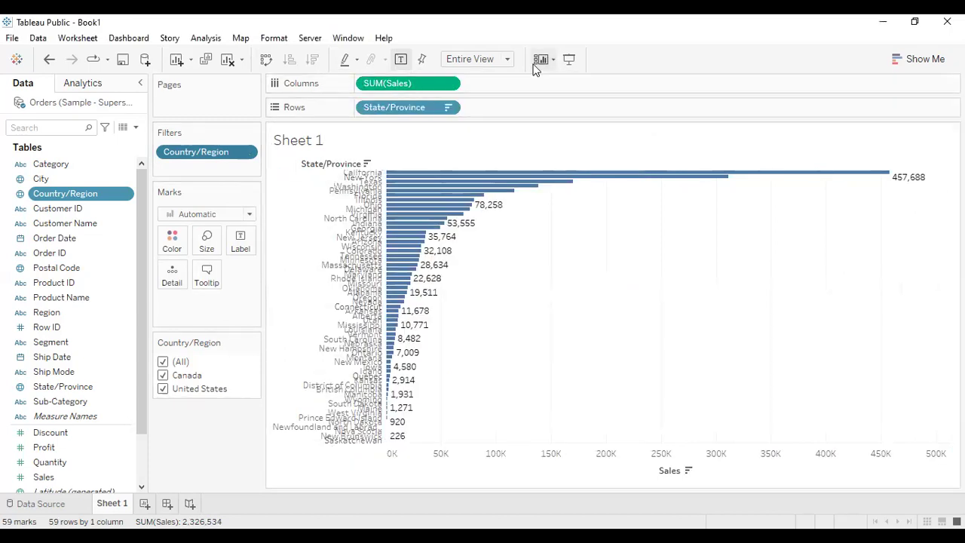
{"action": "left_click", "coordinate": [478, 60]}
{"action": "left_click", "coordinate": [479, 74]}
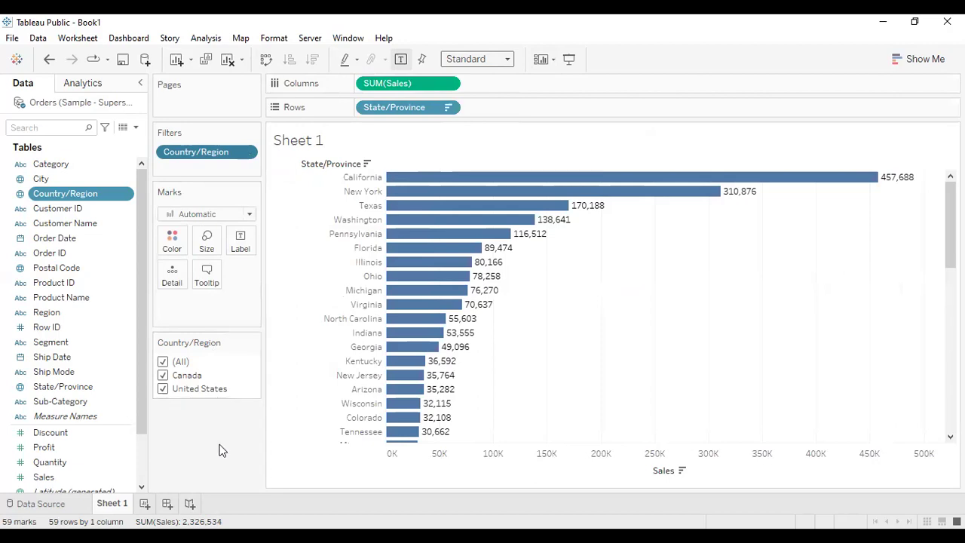
Create a new worksheet with a scatter plot of Sales against Profit, using Sub-Category as the dimension
{"action": "left_click", "coordinate": [145, 503]}
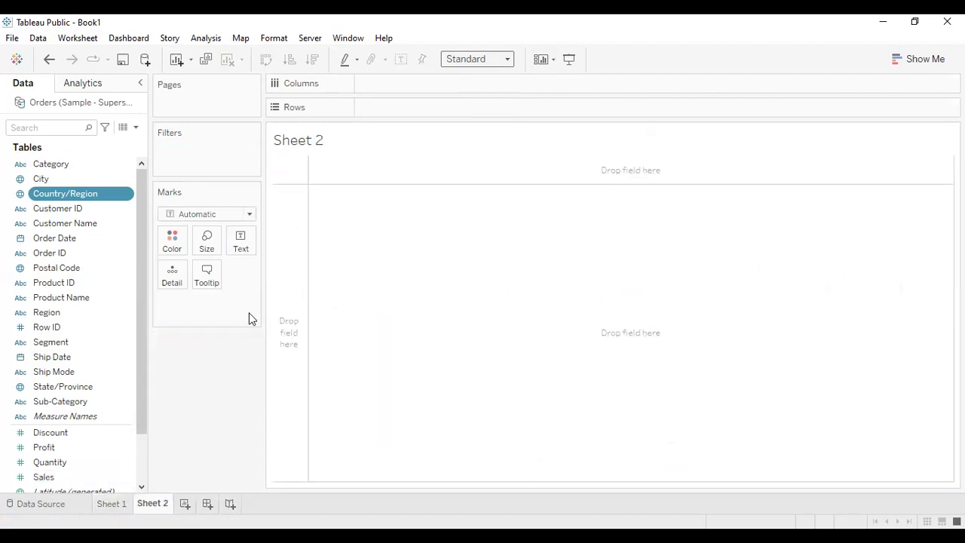
{"action": "left_click", "coordinate": [71, 476]}
{"action": "left_click", "coordinate": [74, 448], "text": "ctrl"}
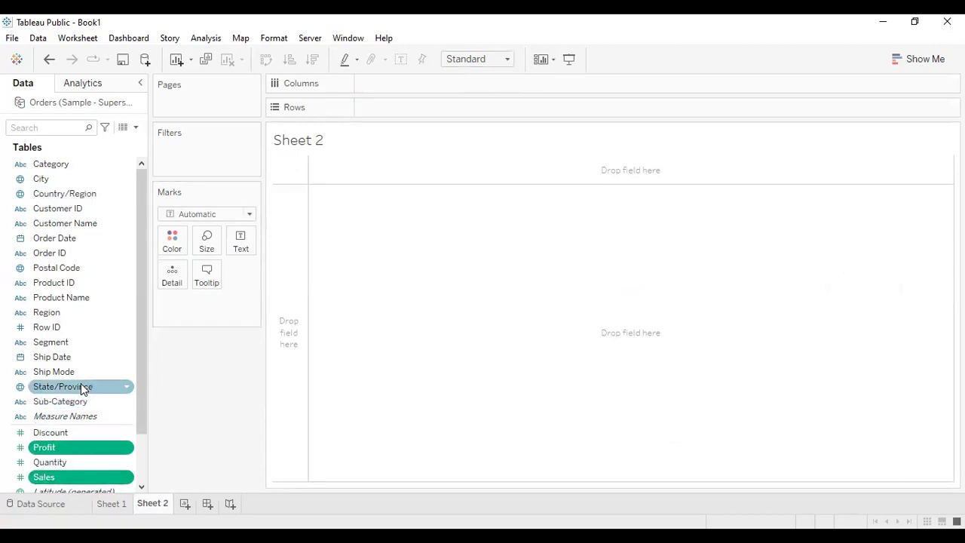
{"action": "left_click", "coordinate": [85, 403], "text": "ctrl"}
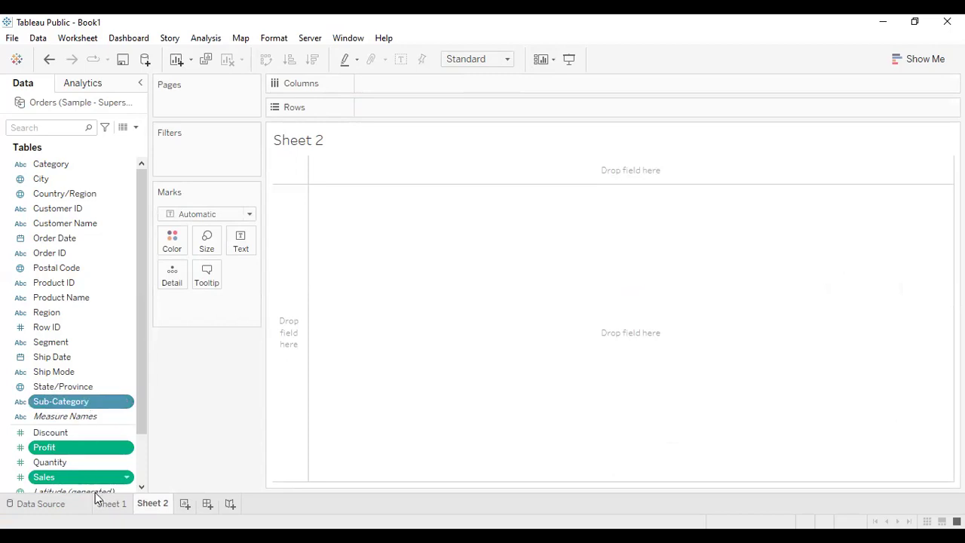
{"action": "left_click", "coordinate": [915, 67]}
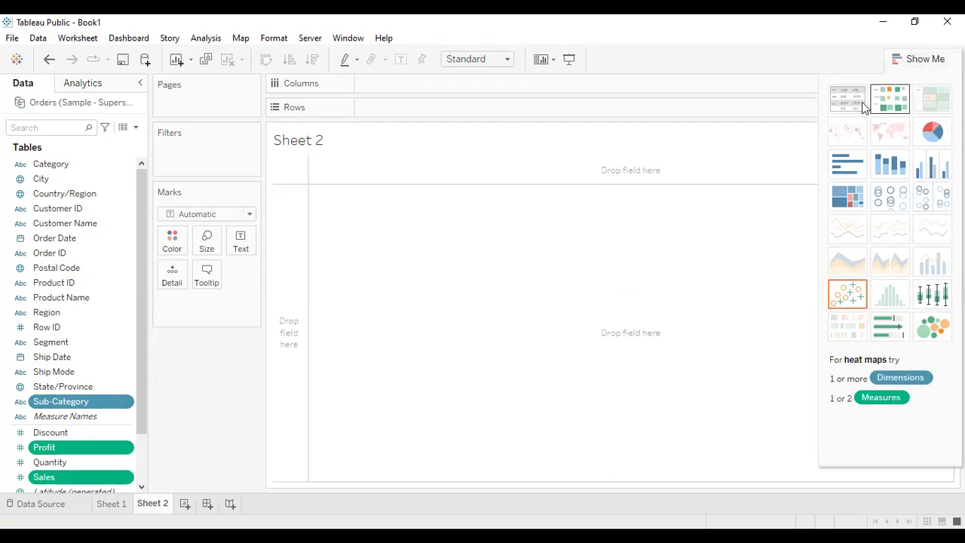
{"action": "left_click", "coordinate": [847, 296]}
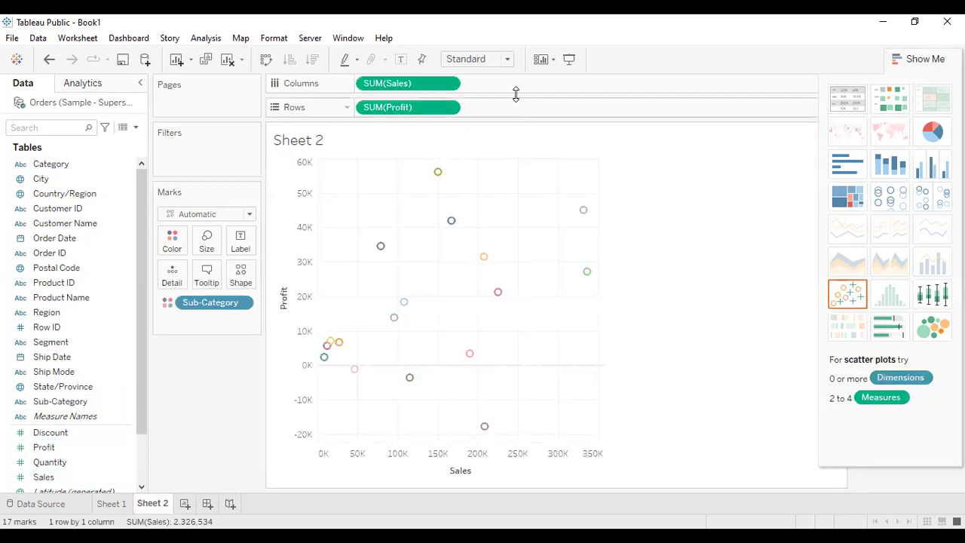
Fit the scatter plot to Entire View and hide the Show Me chart choices
{"action": "left_click", "coordinate": [489, 64]}
{"action": "left_click", "coordinate": [498, 106]}
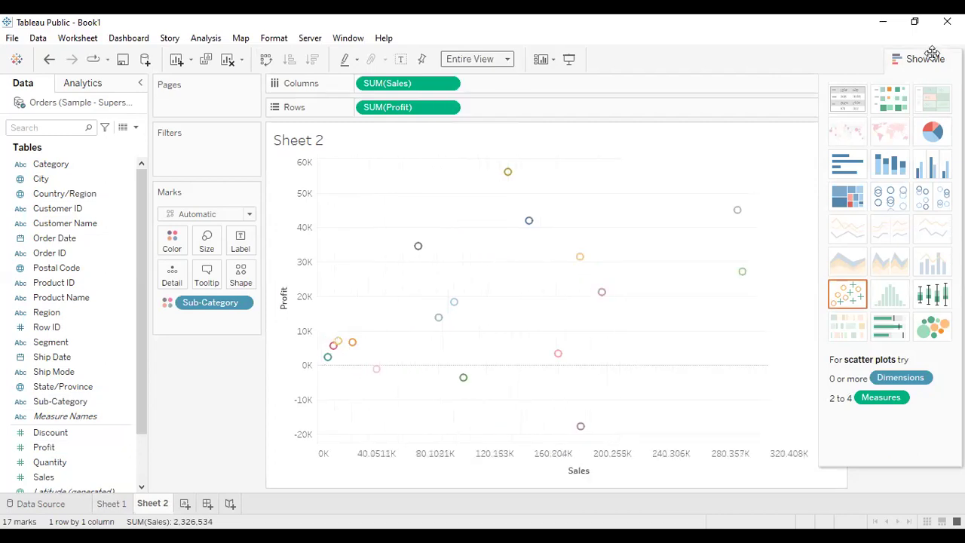
{"action": "left_click", "coordinate": [929, 58]}
Move Sub-Category from the marks to the filters, with all of its values selected
{"action": "mouse_move", "coordinate": [343, 361]}
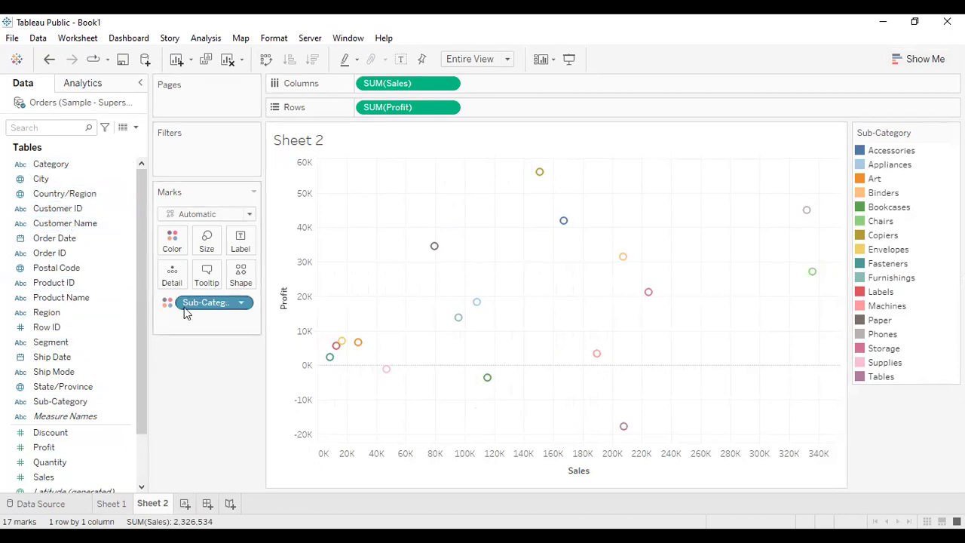
{"action": "left_click_drag", "start_coordinate": [172, 159], "coordinate": [171, 155]}
{"action": "left_click", "coordinate": [365, 323]}
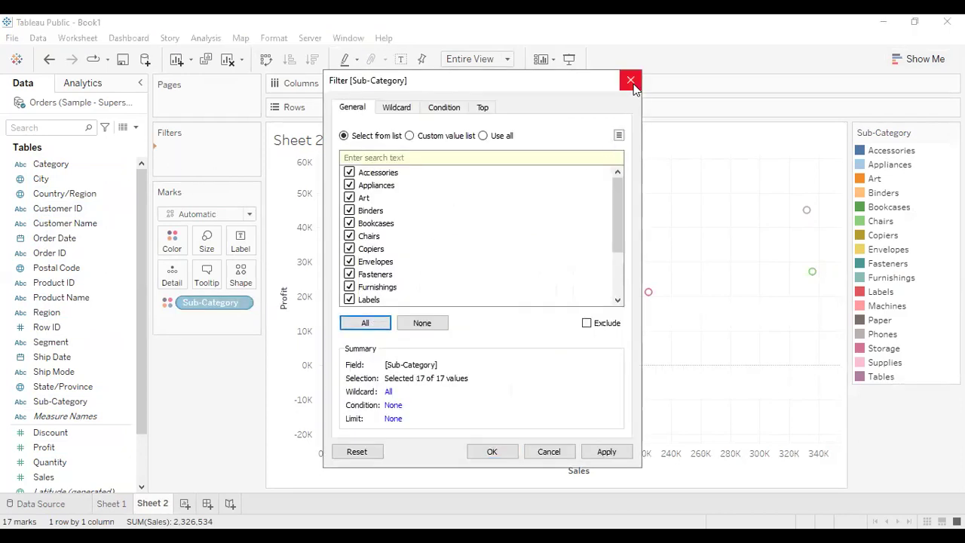
Add a by-field condition to the Sub-Category filter requiring the sum of Sales > 140000, load the range of values and apply it
{"action": "left_click", "coordinate": [451, 107]}
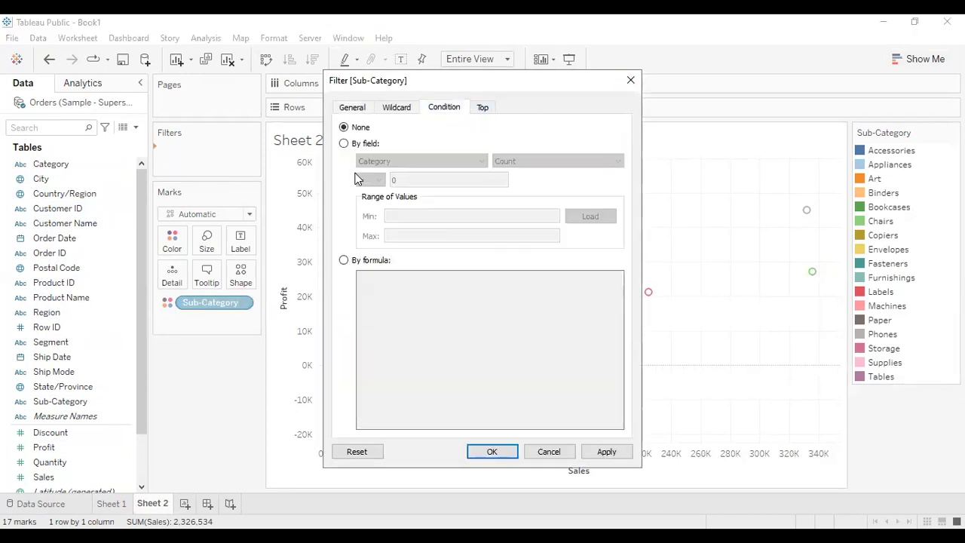
{"action": "left_click", "coordinate": [345, 143]}
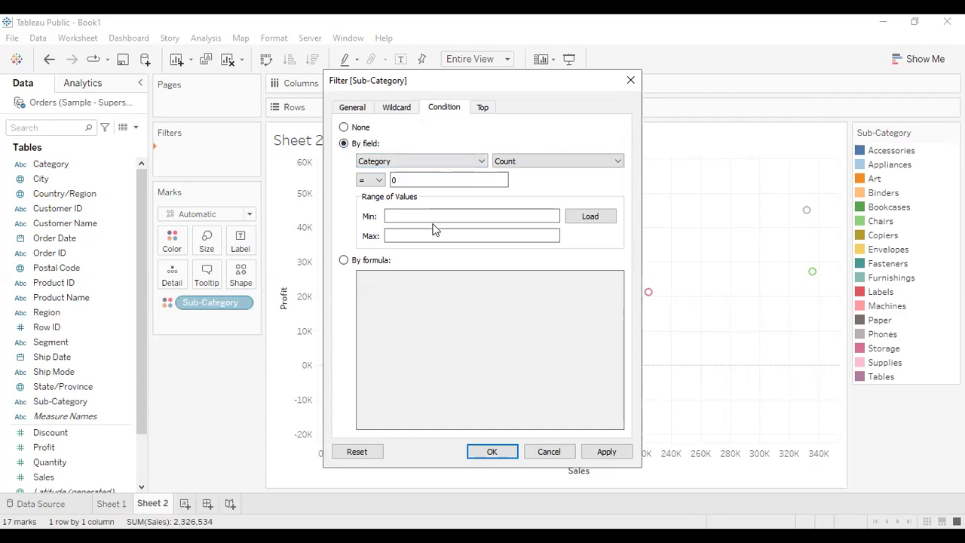
{"action": "left_click", "coordinate": [458, 163]}
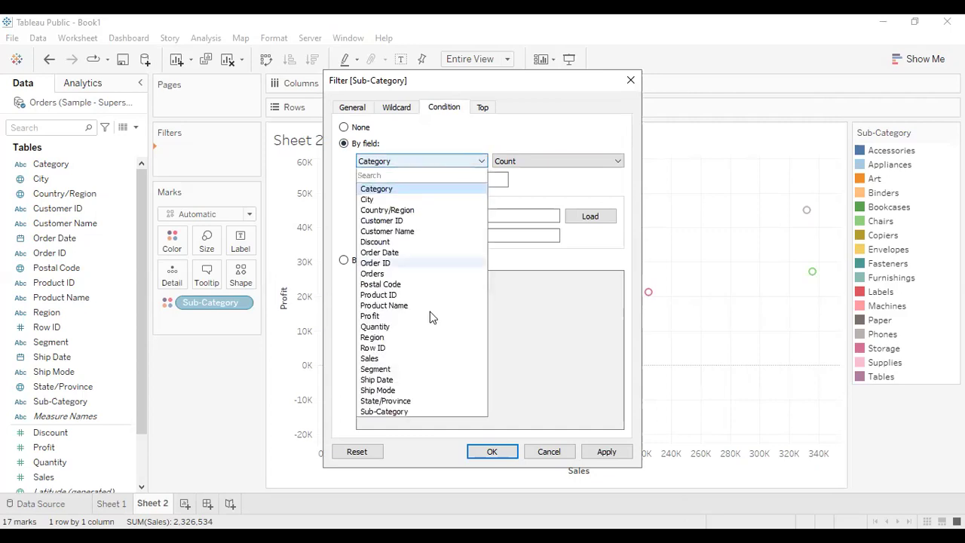
{"action": "left_click", "coordinate": [430, 354]}
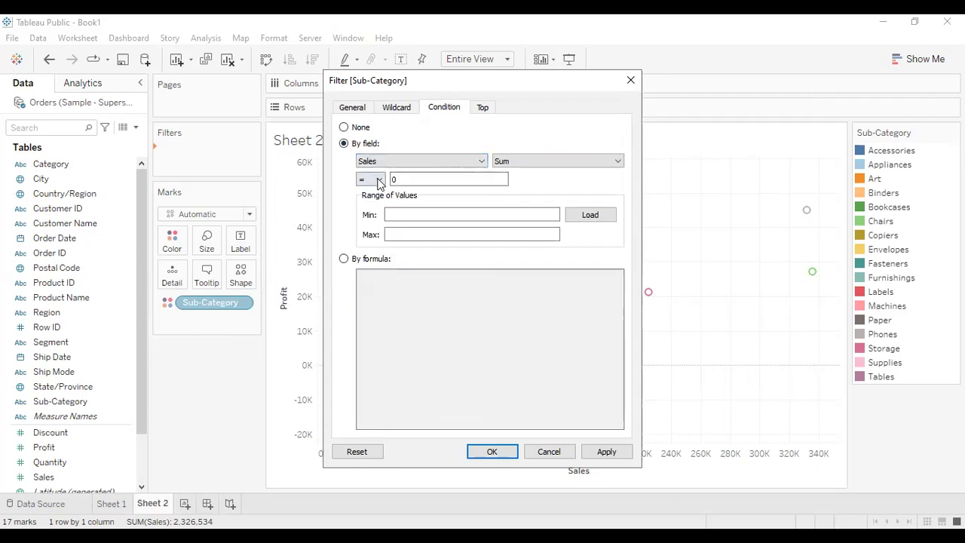
{"action": "left_click", "coordinate": [379, 181]}
{"action": "left_click", "coordinate": [379, 230]}
{"action": "type", "text": "140000"}
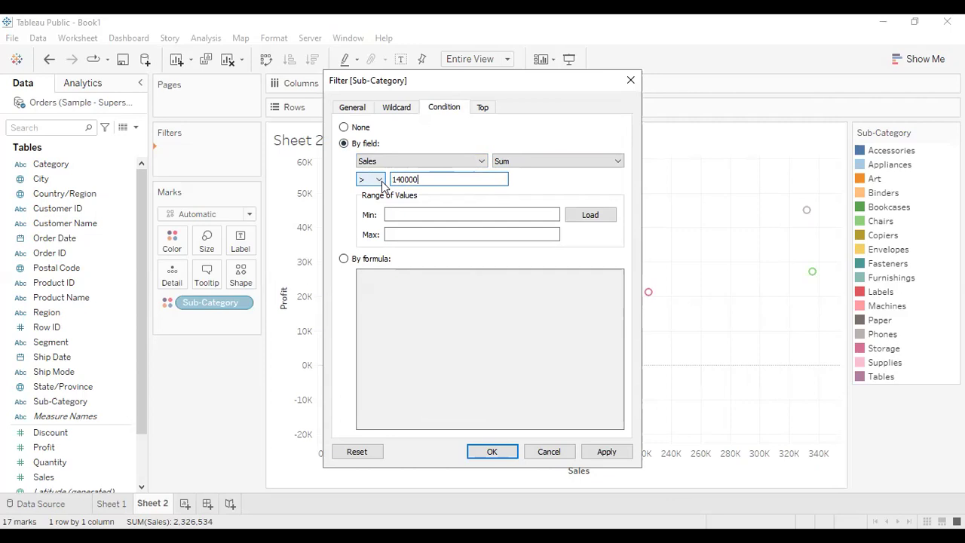
{"action": "left_click", "coordinate": [580, 215]}
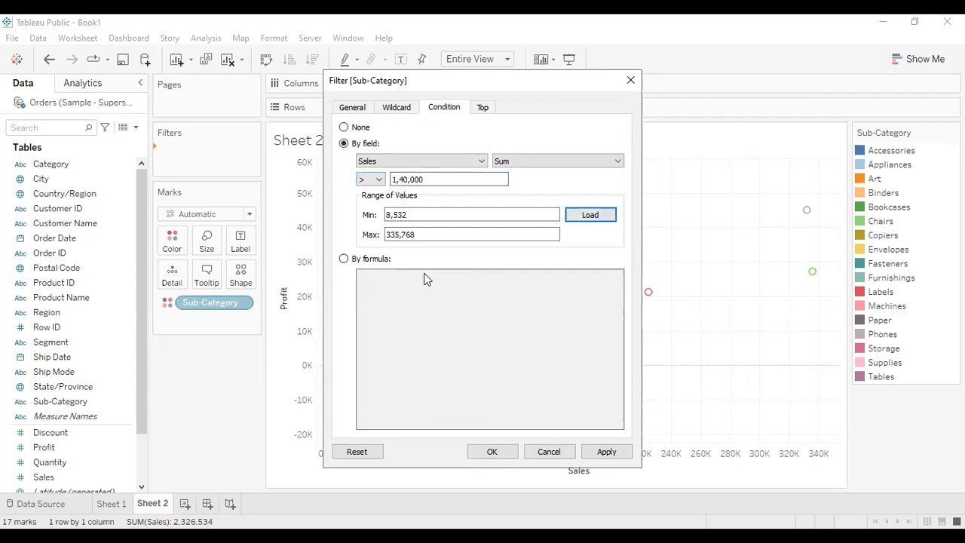
{"action": "left_click", "coordinate": [621, 453]}
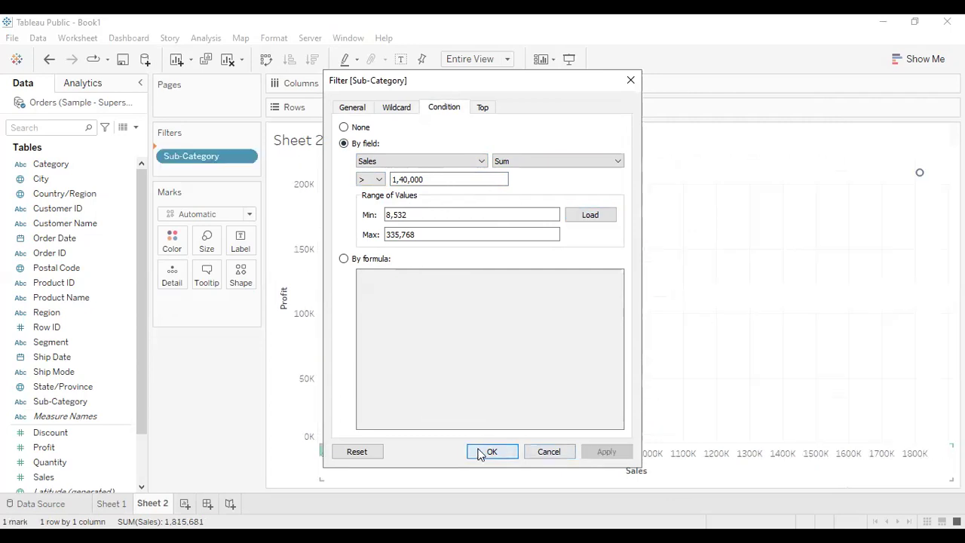
{"action": "left_click", "coordinate": [482, 453]}
{"action": "mouse_move", "coordinate": [917, 181]}
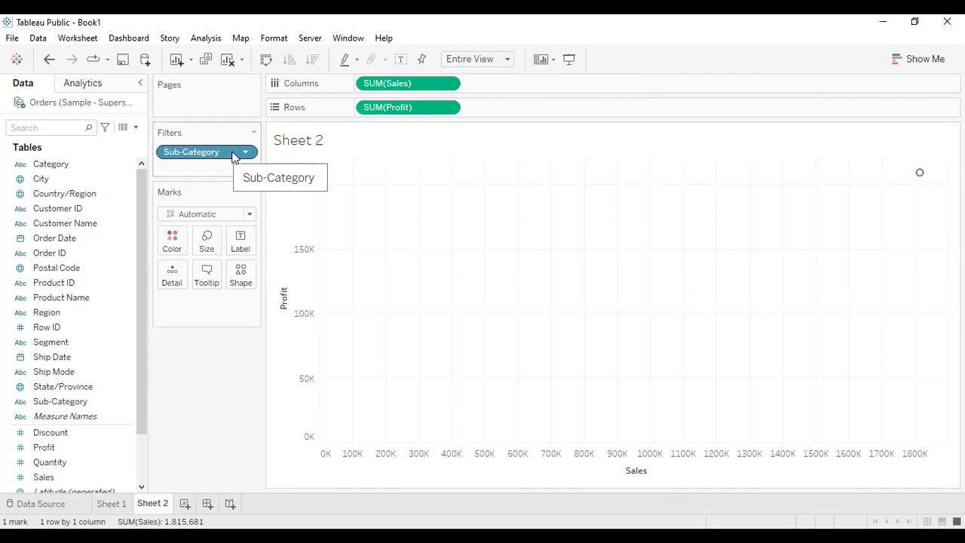
Clear everything from the Sheet 2 worksheet
{"action": "left_click", "coordinate": [227, 59]}
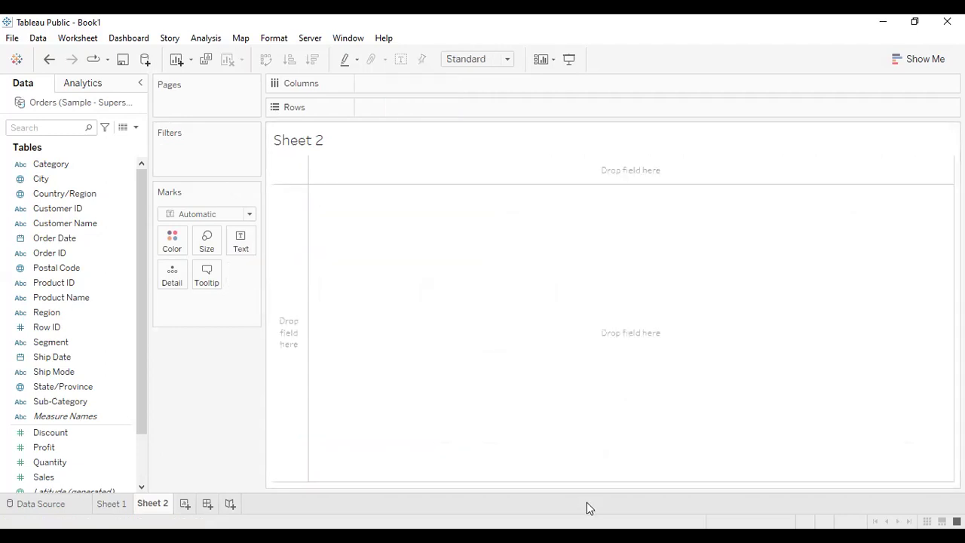
{"action": "left_click", "coordinate": [211, 386]}
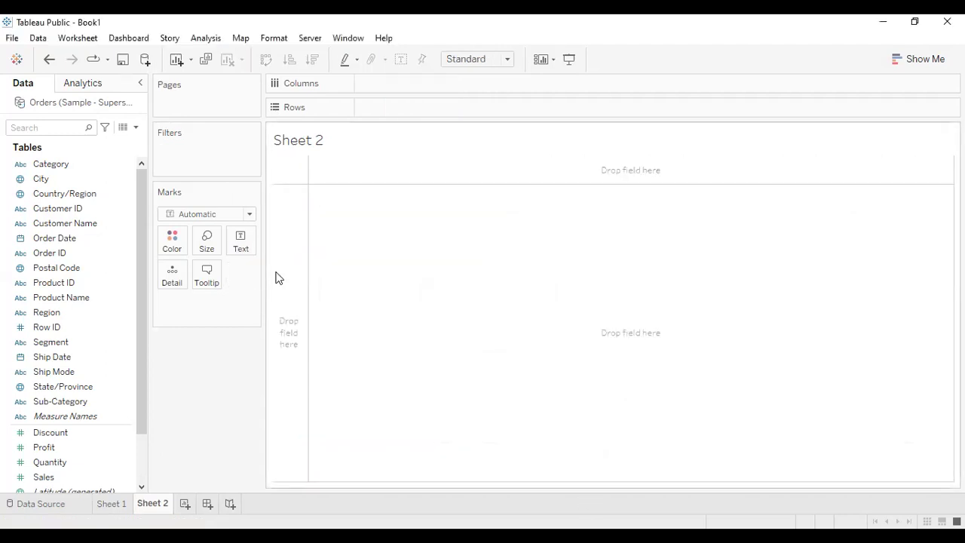
{"action": "scroll", "coordinate": [141, 403], "scroll_direction": "down", "scroll_amount": 2}
{"action": "scroll", "coordinate": [105, 430], "scroll_direction": "up", "scroll_amount": 2}
{"action": "scroll", "coordinate": [67, 448], "scroll_direction": "down", "scroll_amount": 2}
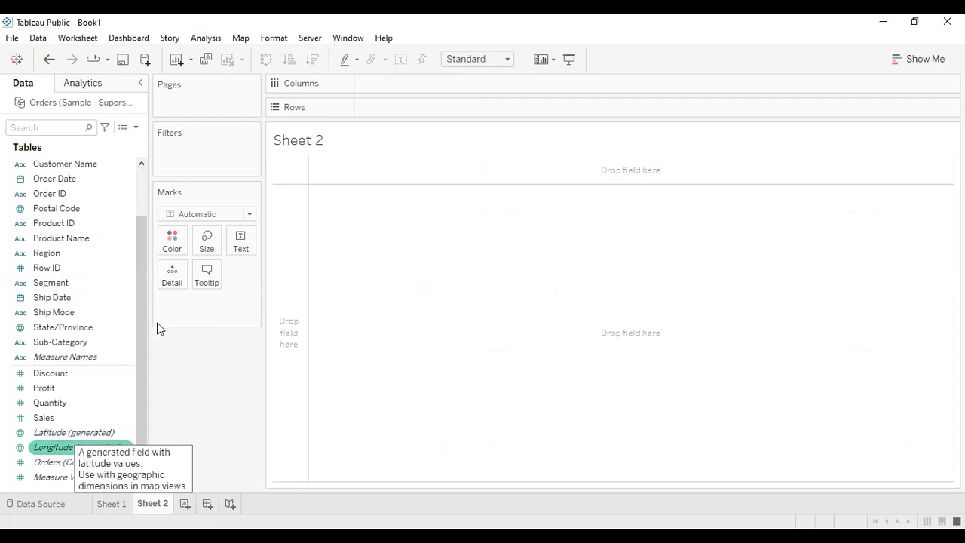
{"action": "left_click_drag", "start_coordinate": [50, 419], "coordinate": [189, 166]}
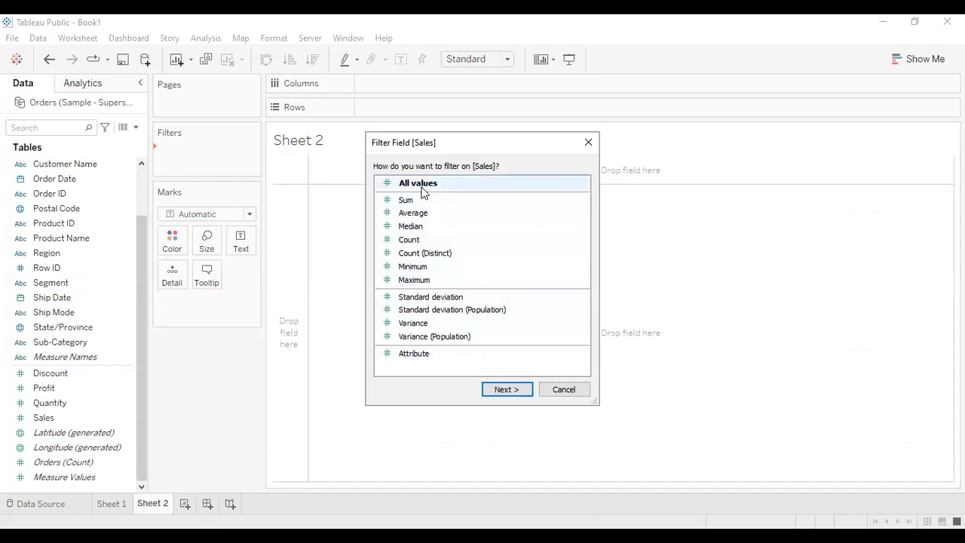
{"action": "left_click", "coordinate": [416, 214]}
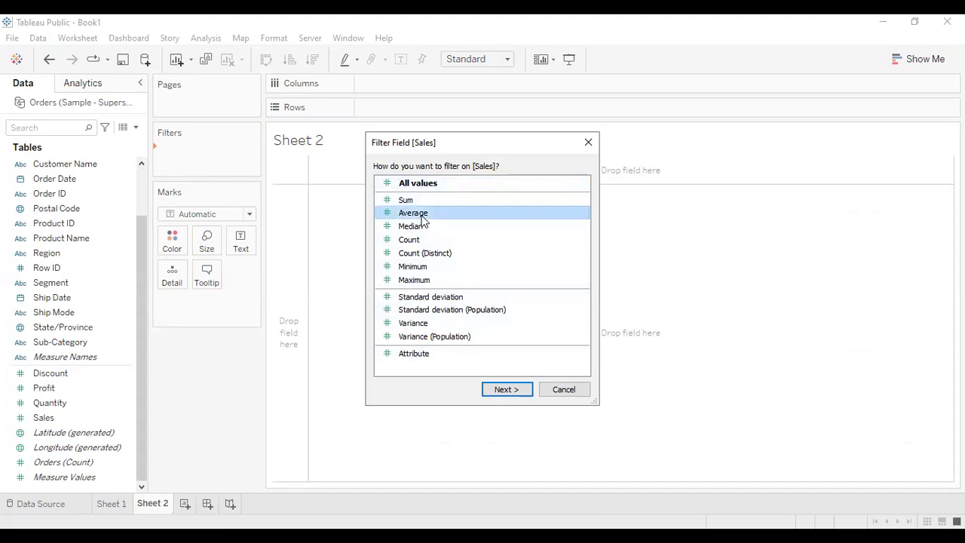
{"action": "left_click", "coordinate": [522, 392]}
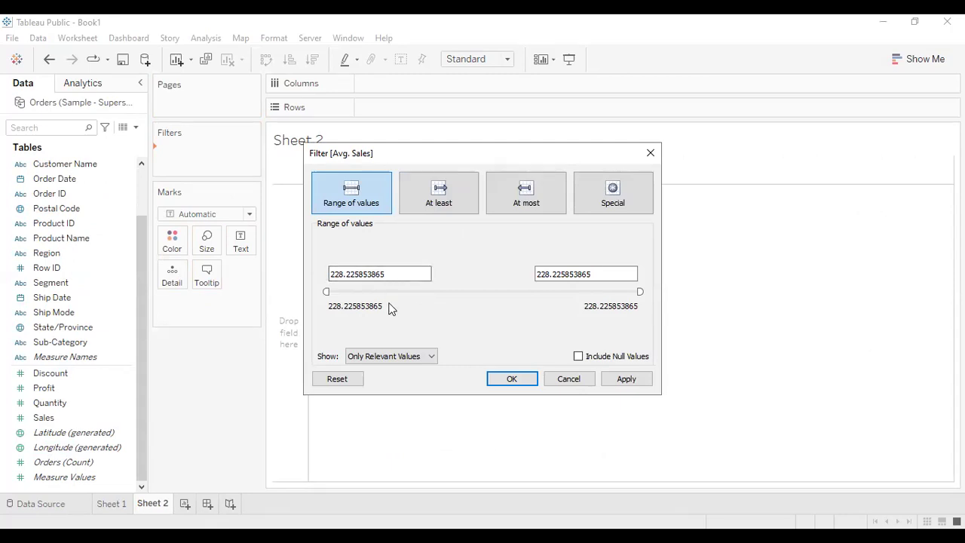
{"action": "key", "text": "Escape"}
Start a filter on the sum of Sales, and make it show All Values in Database
{"action": "left_click_drag", "start_coordinate": [85, 376], "coordinate": [209, 150]}
{"action": "left_click", "coordinate": [497, 389]}
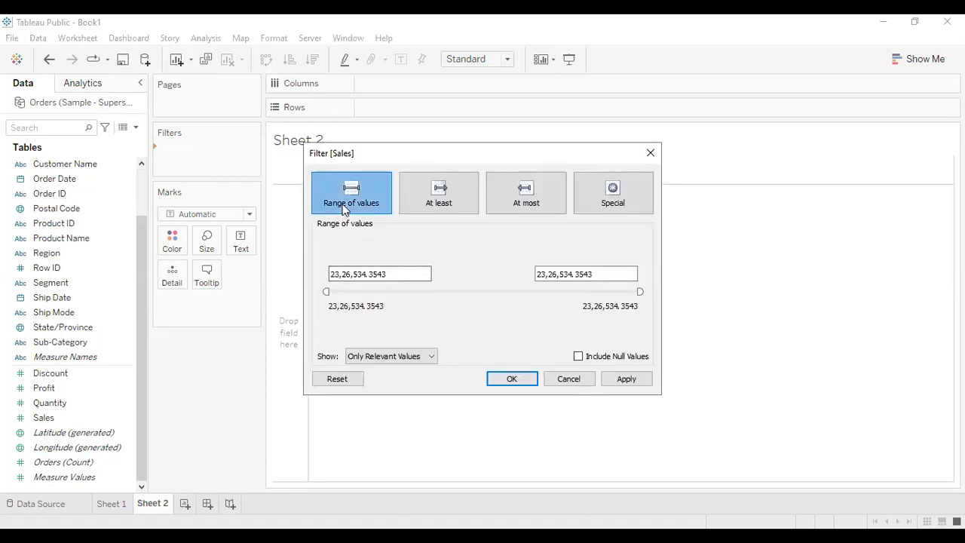
{"action": "left_click_drag", "start_coordinate": [386, 274], "coordinate": [320, 277]}
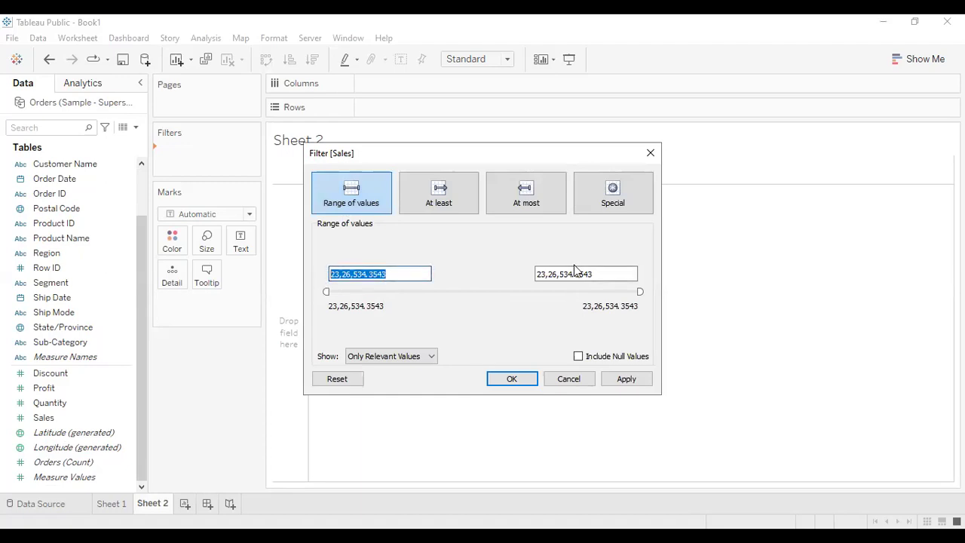
{"action": "left_click", "coordinate": [594, 273]}
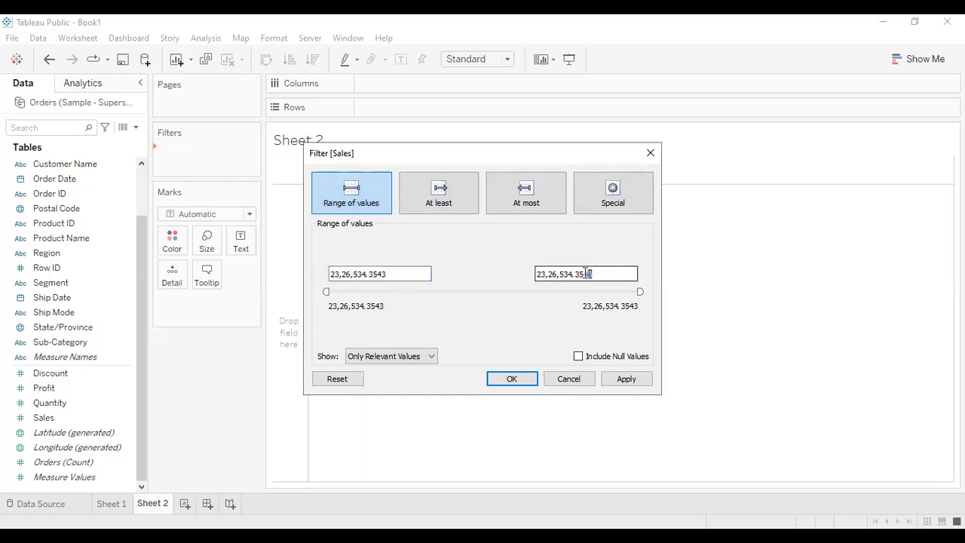
{"action": "left_click_drag", "start_coordinate": [593, 272], "coordinate": [518, 277]}
{"action": "left_click", "coordinate": [413, 273]}
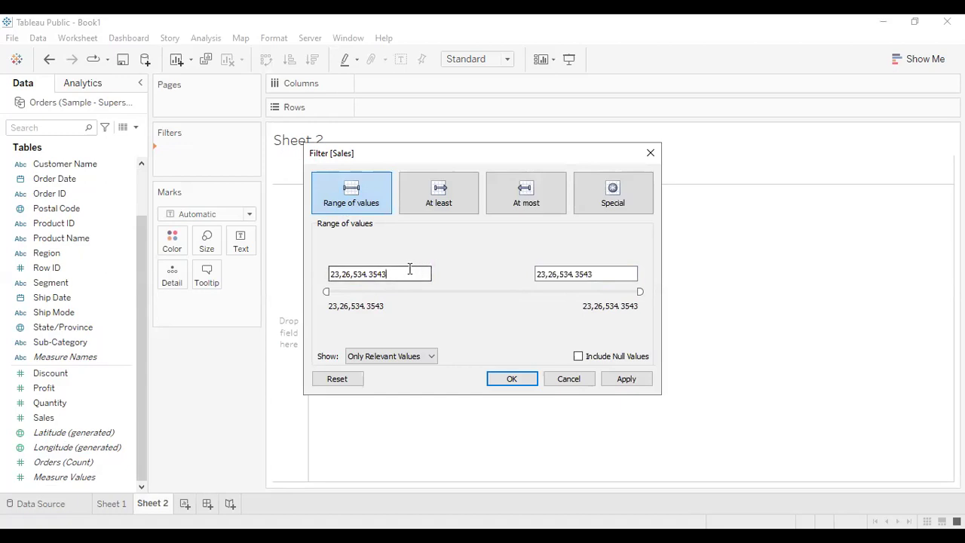
{"action": "left_click_drag", "start_coordinate": [409, 272], "coordinate": [231, 269]}
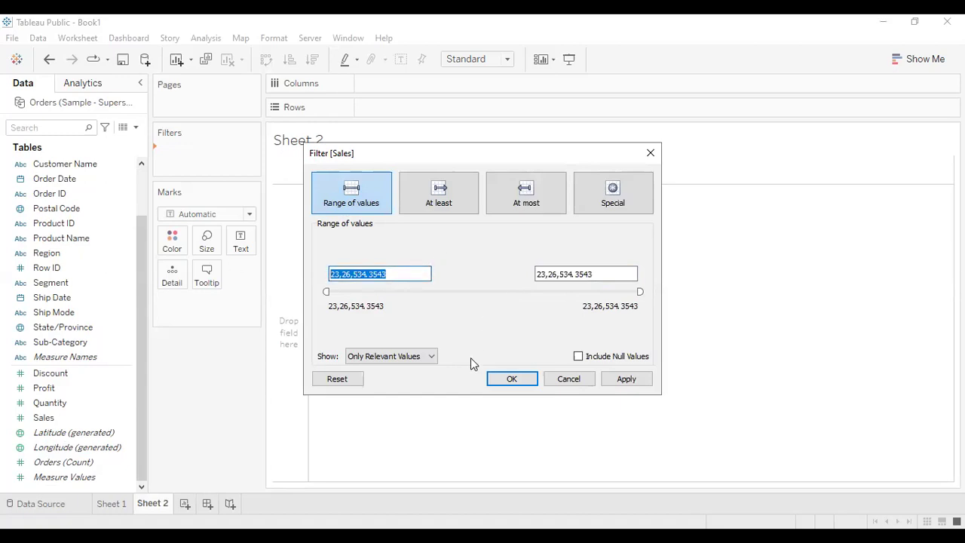
{"action": "left_click", "coordinate": [427, 355]}
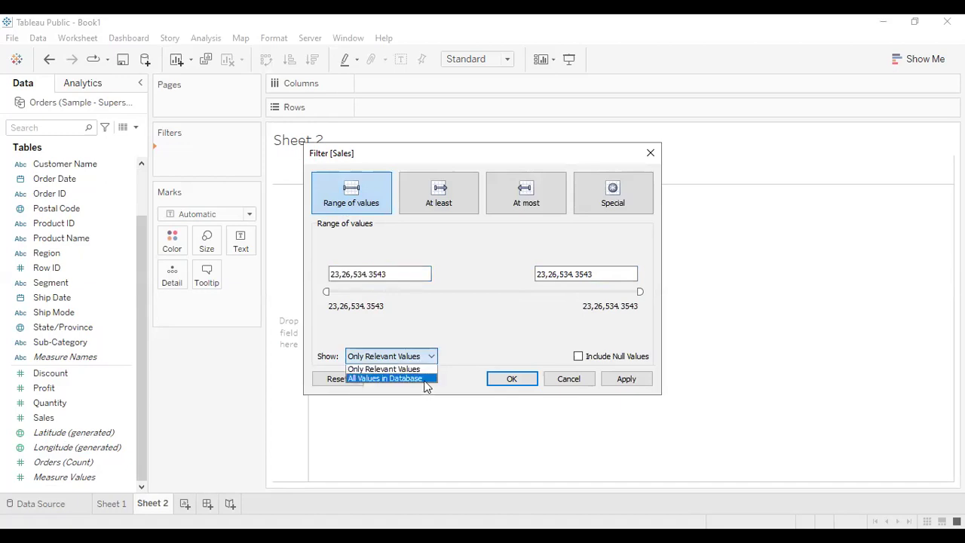
{"action": "left_click", "coordinate": [425, 379]}
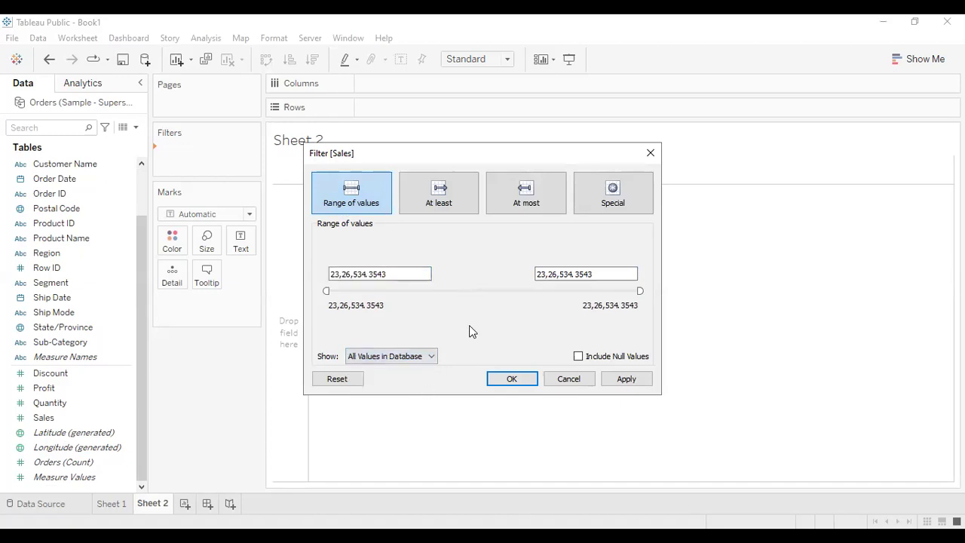
Restrict the Sales filter to at least 10000 and apply it
{"action": "left_click", "coordinate": [444, 199]}
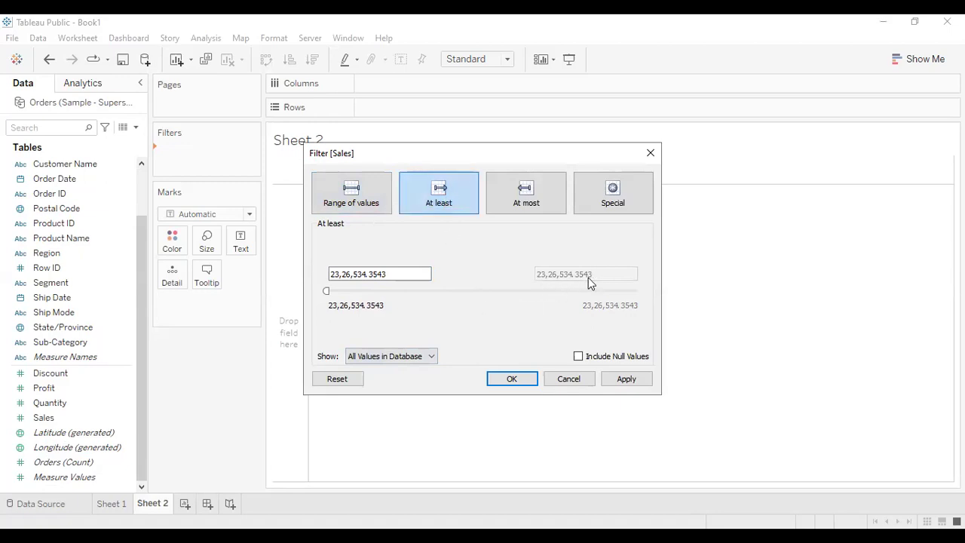
{"action": "double_click", "coordinate": [403, 273]}
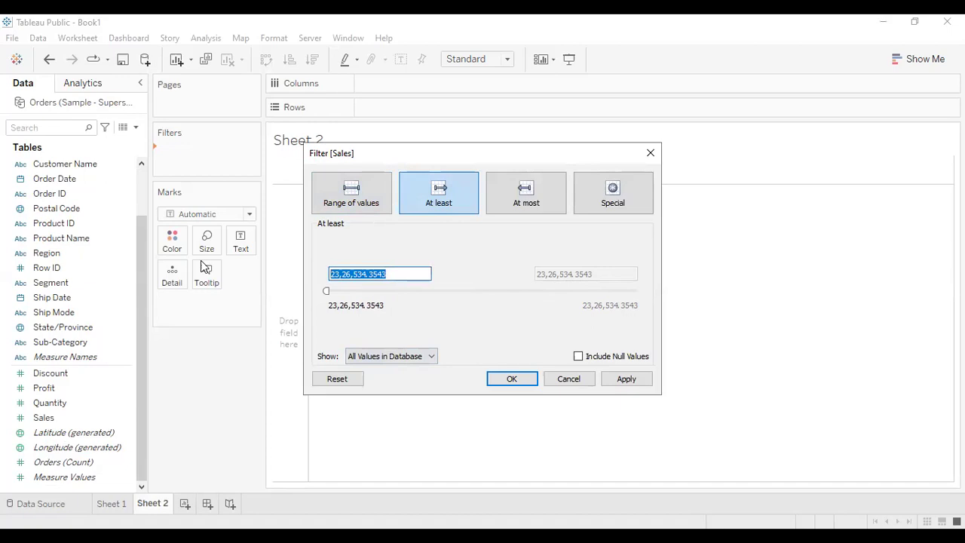
{"action": "type", "text": "10"}
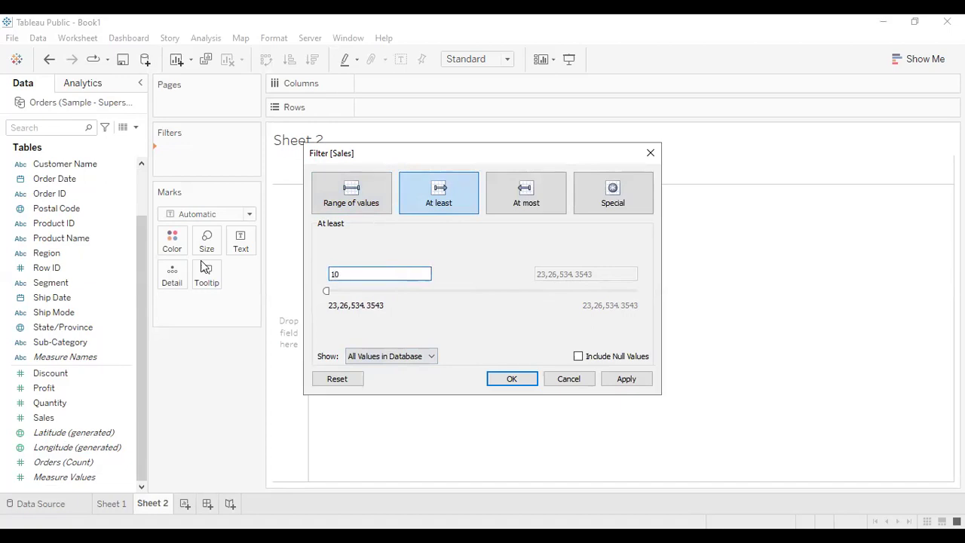
{"action": "type", "text": "000"}
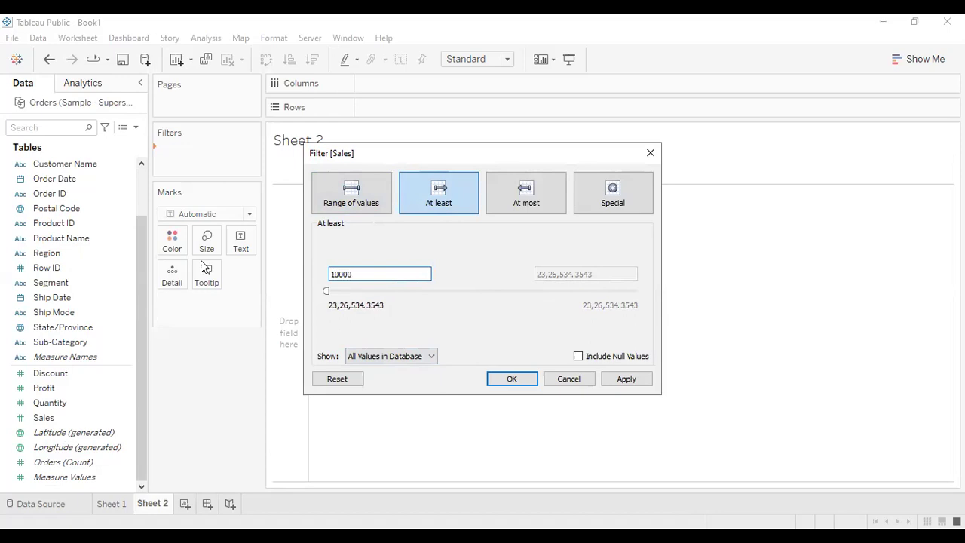
{"action": "left_click", "coordinate": [626, 379]}
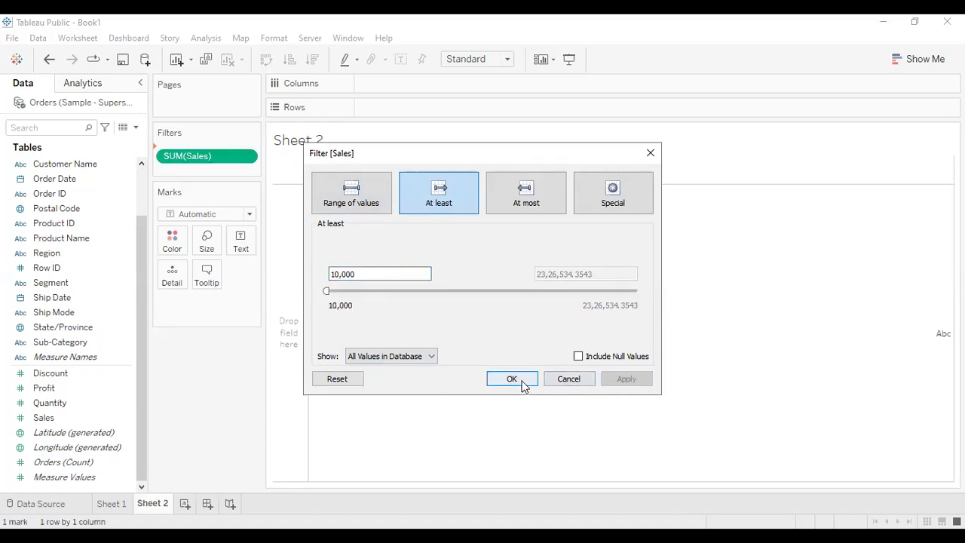
{"action": "left_click", "coordinate": [512, 378]}
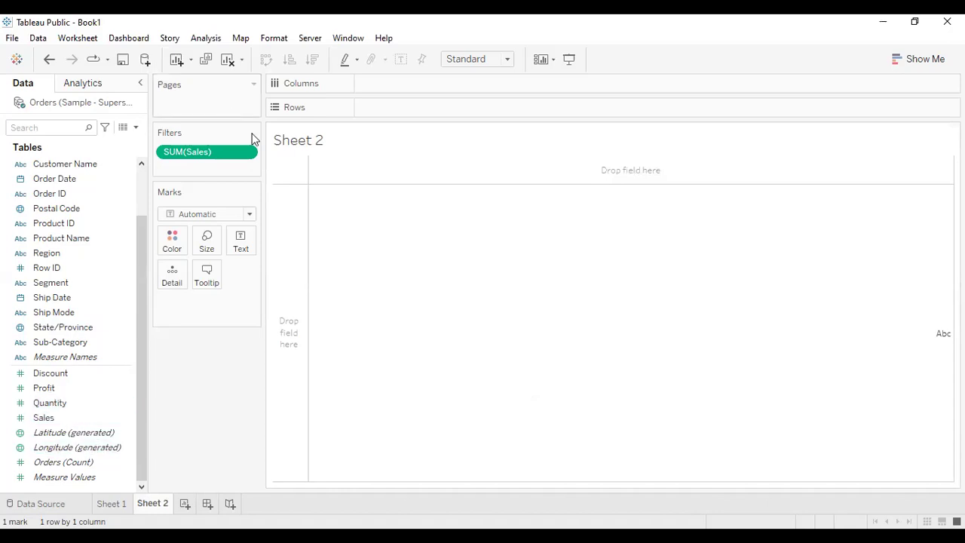
Build a horizontal bar chart with Sub-Category in the rows and Sales in the columns
{"action": "left_click", "coordinate": [74, 359]}
{"action": "left_click_drag", "start_coordinate": [72, 356], "coordinate": [510, 107]}
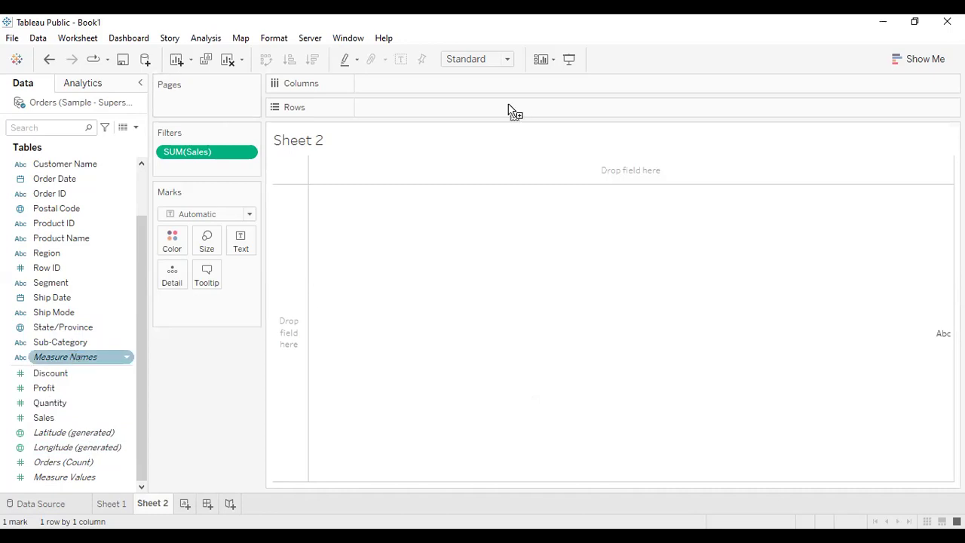
{"action": "left_click_drag", "start_coordinate": [71, 420], "coordinate": [411, 77]}
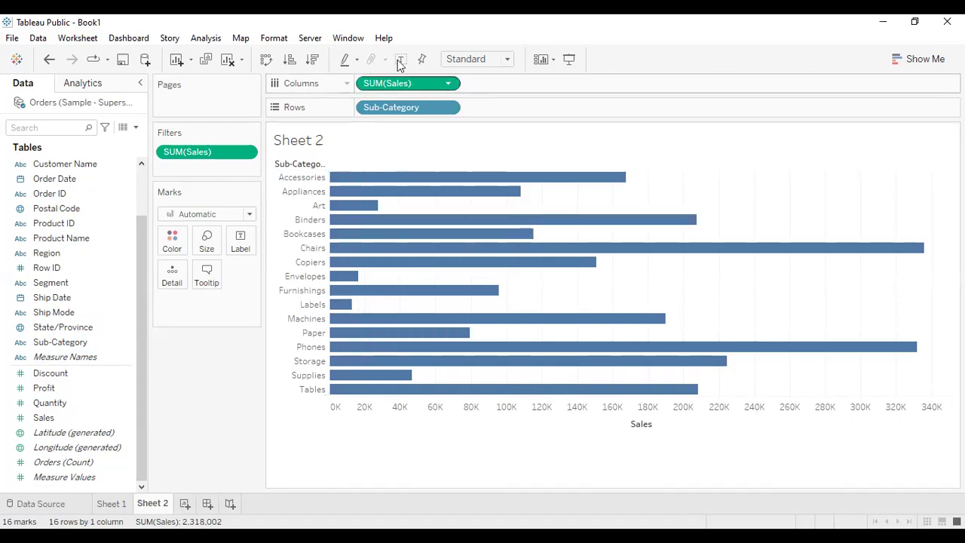
Show the mark labels on the bars and fit the chart to Entire View
{"action": "left_click", "coordinate": [400, 63]}
{"action": "left_click", "coordinate": [478, 59]}
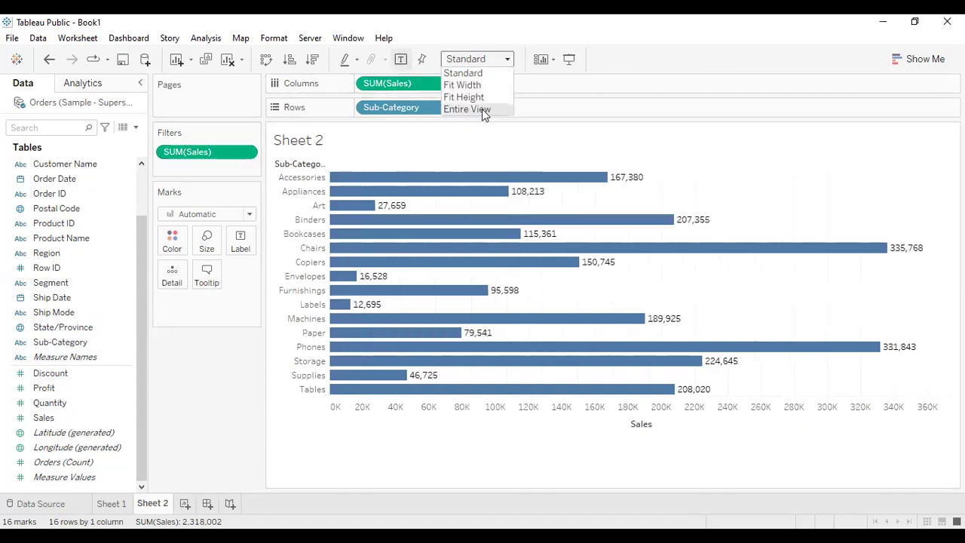
{"action": "left_click", "coordinate": [482, 109]}
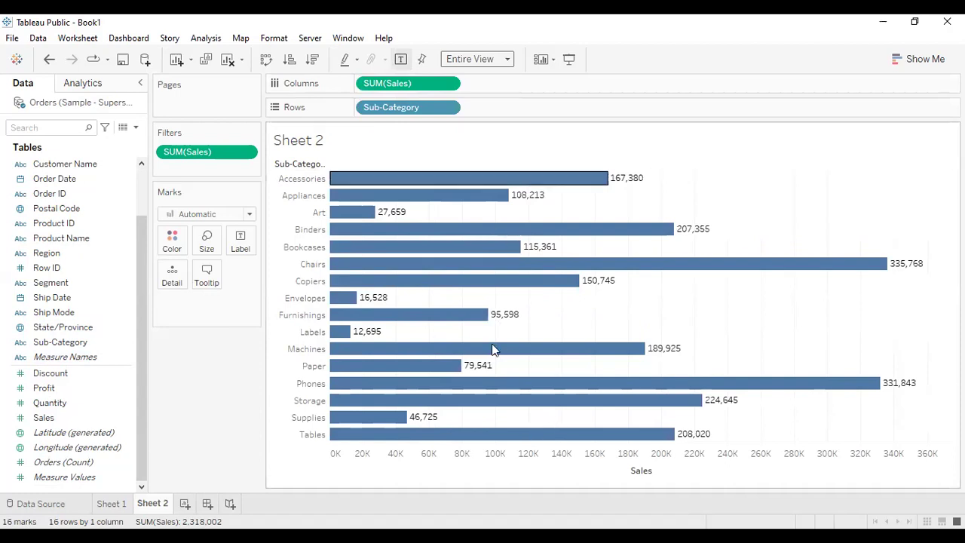
Remove the Sales filter from the Sub-Category bar chart
{"action": "left_click", "coordinate": [245, 153]}
{"action": "left_click", "coordinate": [393, 317]}
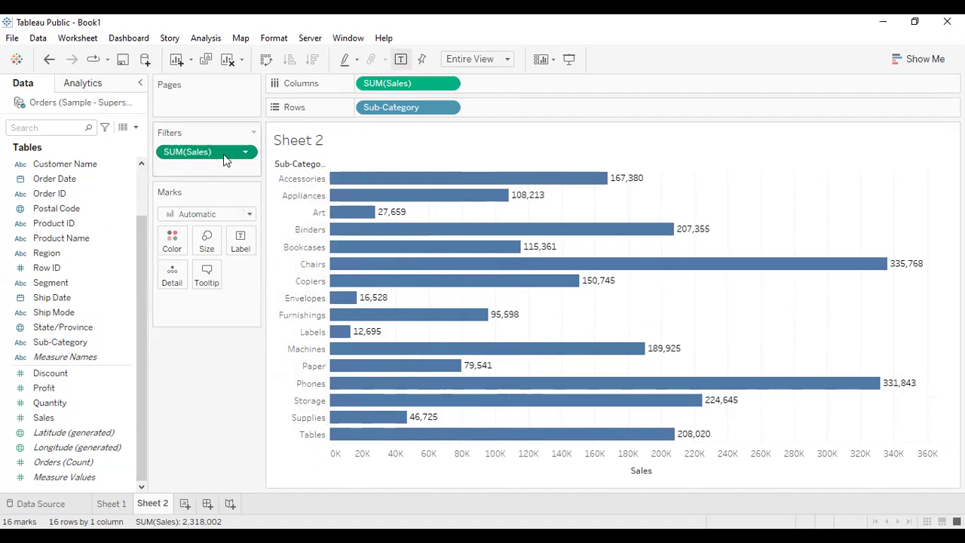
{"action": "left_click_drag", "start_coordinate": [205, 155], "coordinate": [42, 294]}
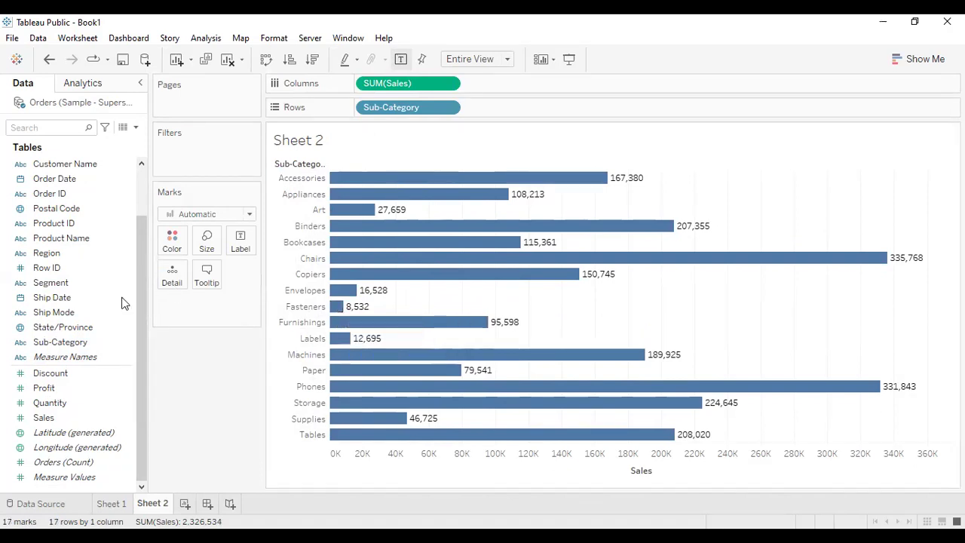
Examine the value range offered by an All values filter on Sales, without applying it
{"action": "left_click_drag", "start_coordinate": [66, 419], "coordinate": [212, 154]}
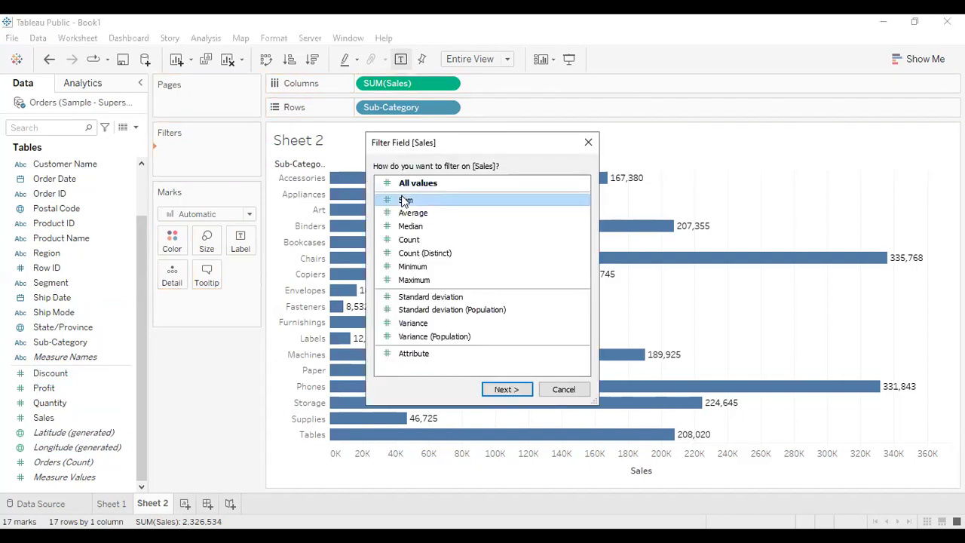
{"action": "left_click", "coordinate": [436, 182]}
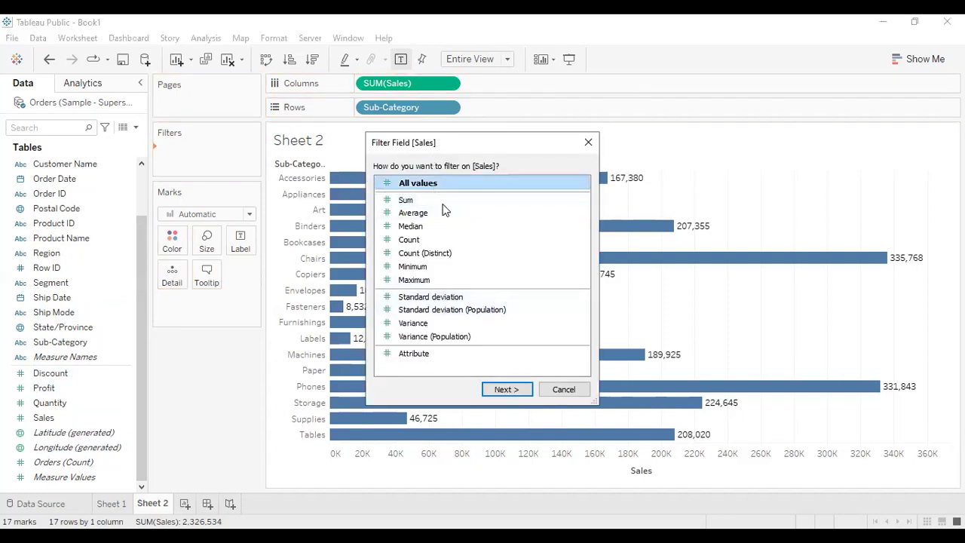
{"action": "left_click", "coordinate": [503, 389]}
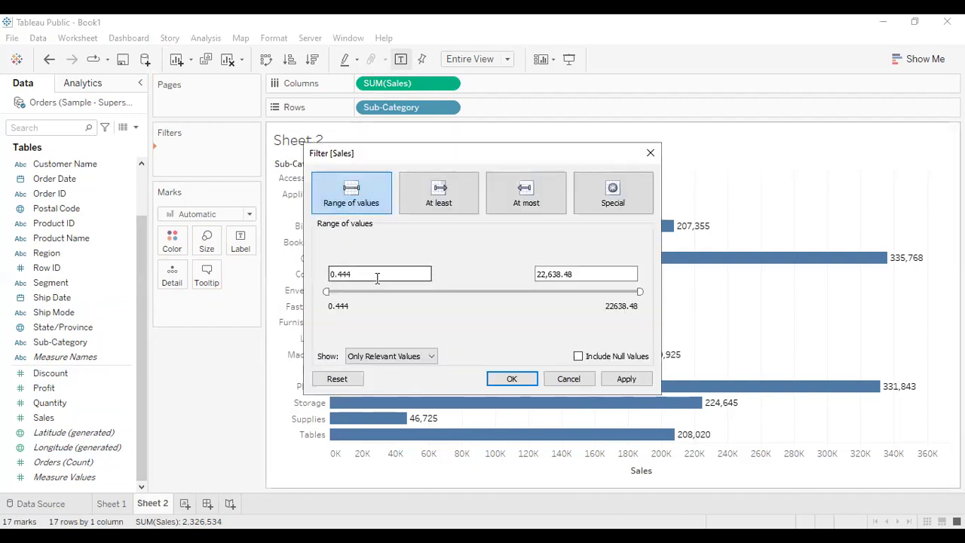
{"action": "left_click_drag", "start_coordinate": [379, 273], "coordinate": [308, 272]}
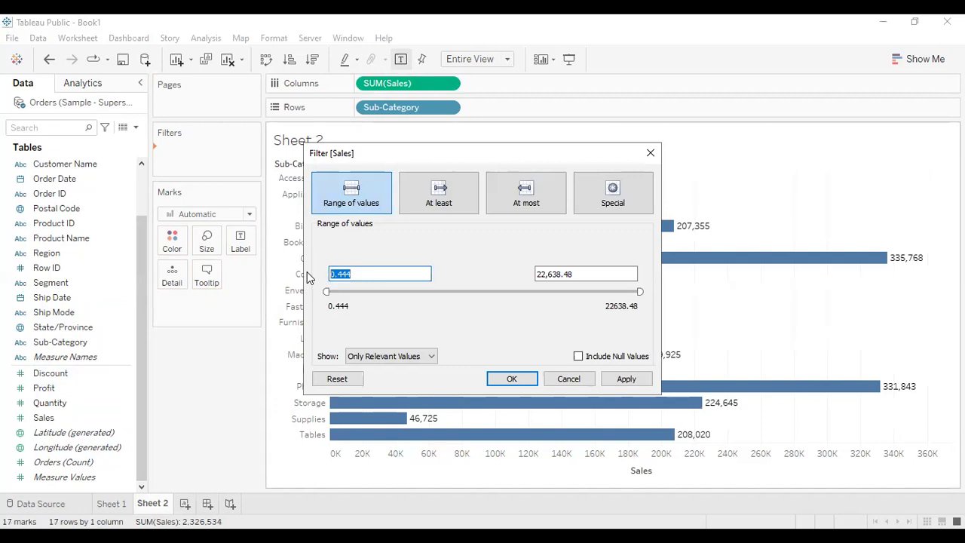
{"action": "key", "text": "Escape"}
Examine the value range offered by a Sum filter on Sales, without applying it
{"action": "left_click_drag", "start_coordinate": [47, 419], "coordinate": [192, 160]}
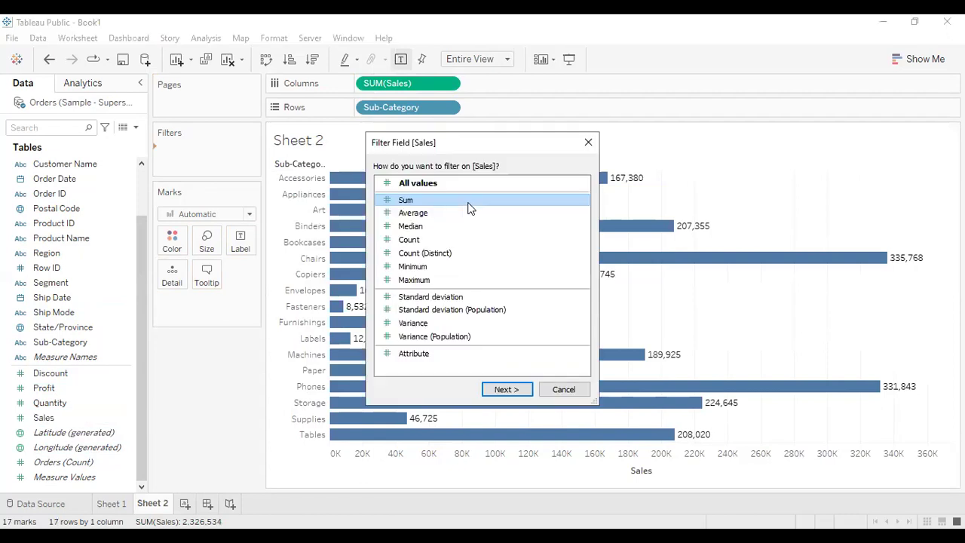
{"action": "left_click", "coordinate": [503, 391]}
{"action": "left_click_drag", "start_coordinate": [304, 275], "coordinate": [260, 272]}
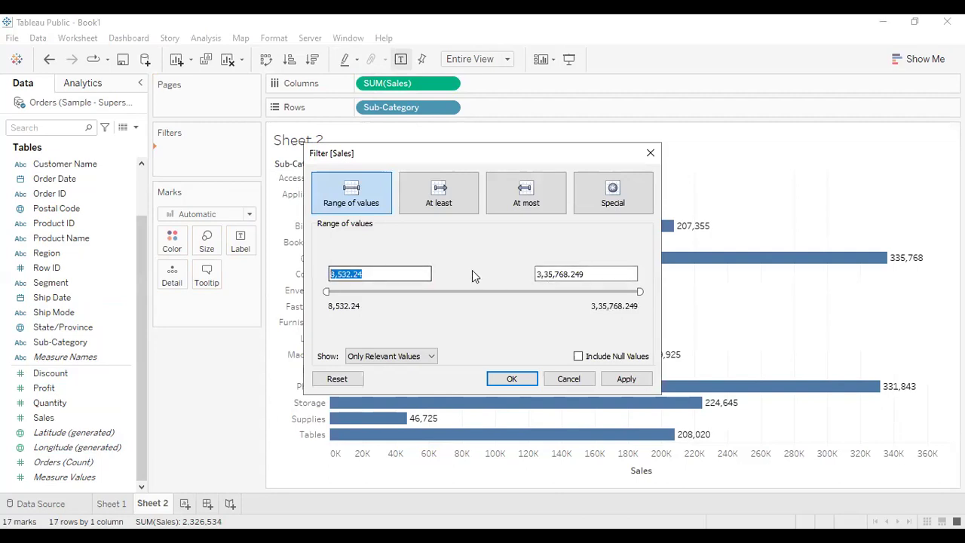
{"action": "left_click_drag", "start_coordinate": [603, 273], "coordinate": [497, 265]}
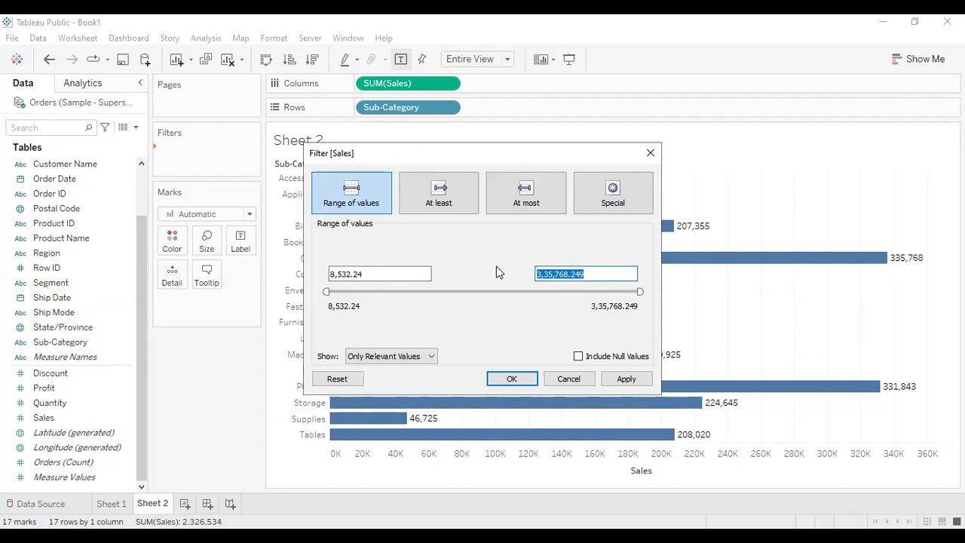
{"action": "key", "text": "Escape"}
Add an All values filter on Sales with a minimum of 10 and apply it to the Sub-Category chart
{"action": "left_click_drag", "start_coordinate": [75, 419], "coordinate": [199, 169]}
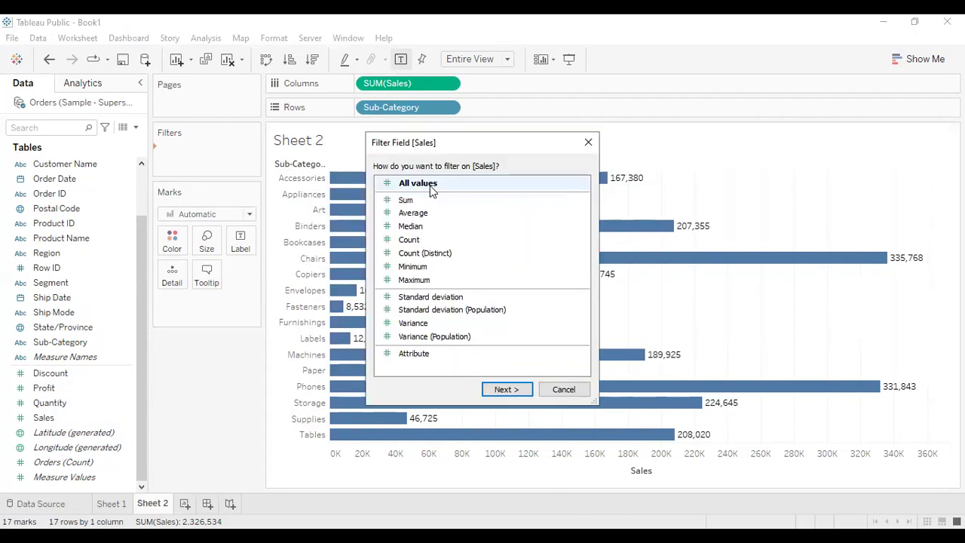
{"action": "left_click", "coordinate": [506, 391]}
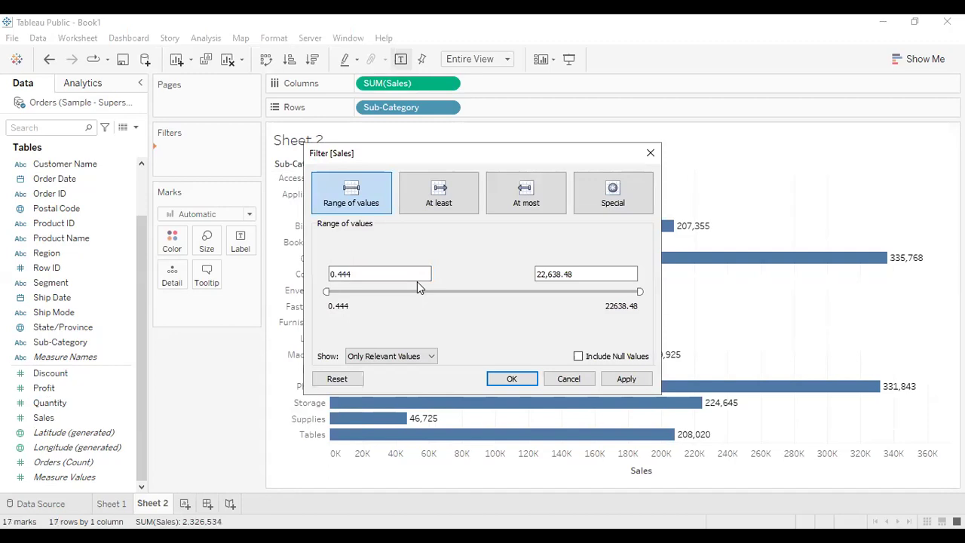
{"action": "left_click_drag", "start_coordinate": [397, 274], "coordinate": [298, 277]}
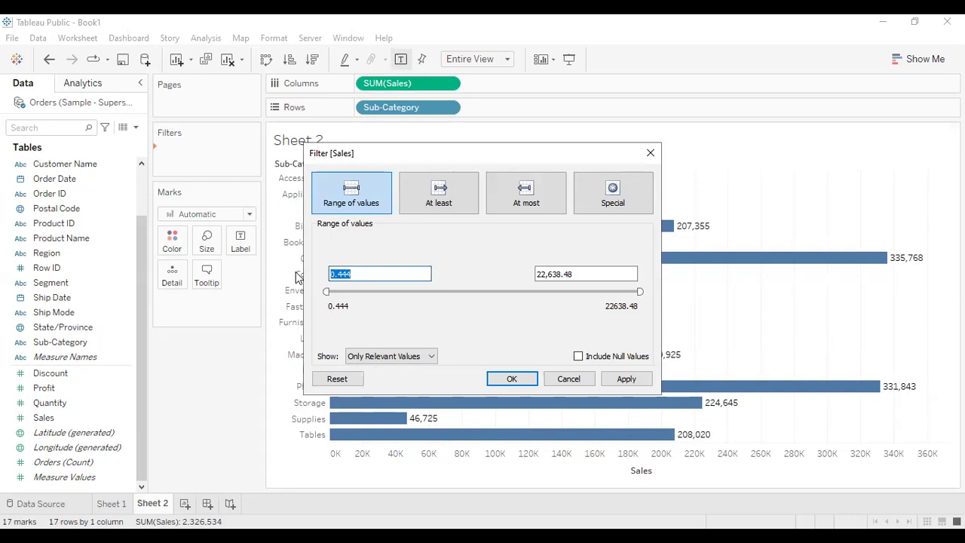
{"action": "type", "text": "10"}
{"action": "left_click", "coordinate": [626, 380]}
{"action": "left_click", "coordinate": [511, 379]}
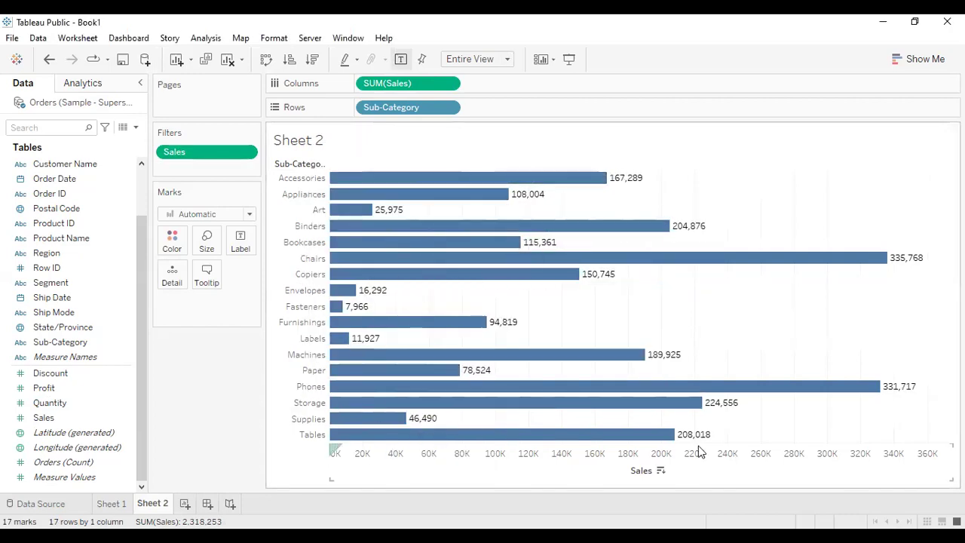
Clear Sub-Category and Sales from the chart shelves, and place Sales alone in the rows
{"action": "mouse_move", "coordinate": [441, 180]}
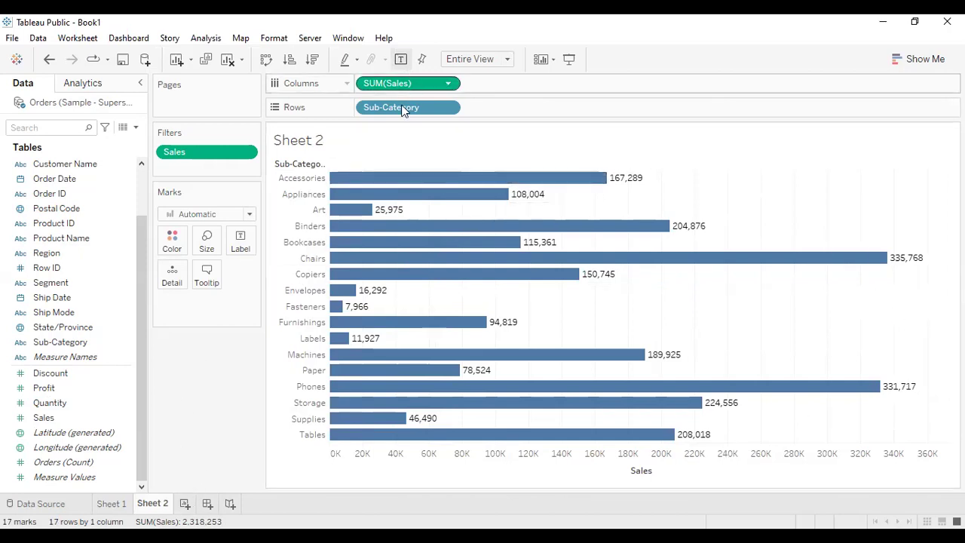
{"action": "left_click_drag", "start_coordinate": [395, 106], "coordinate": [82, 420]}
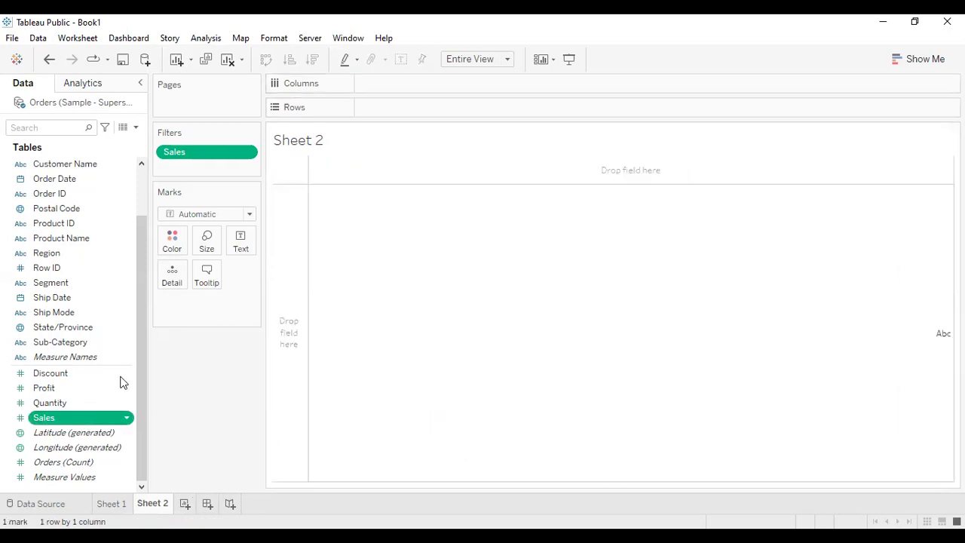
{"action": "left_click_drag", "start_coordinate": [427, 110], "coordinate": [429, 110]}
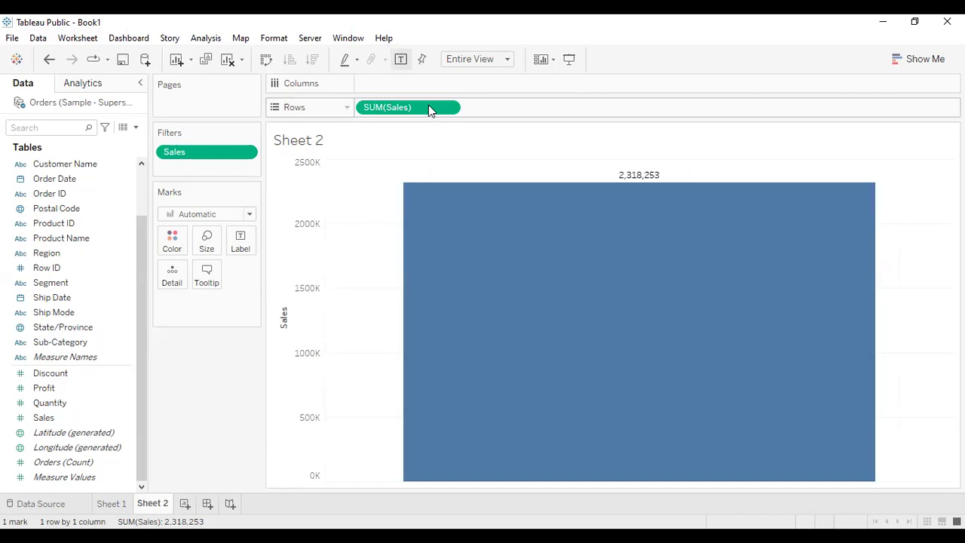
Try the summed Sales in the rows as a discrete value and remove it from the rows
{"action": "right_click", "coordinate": [429, 108]}
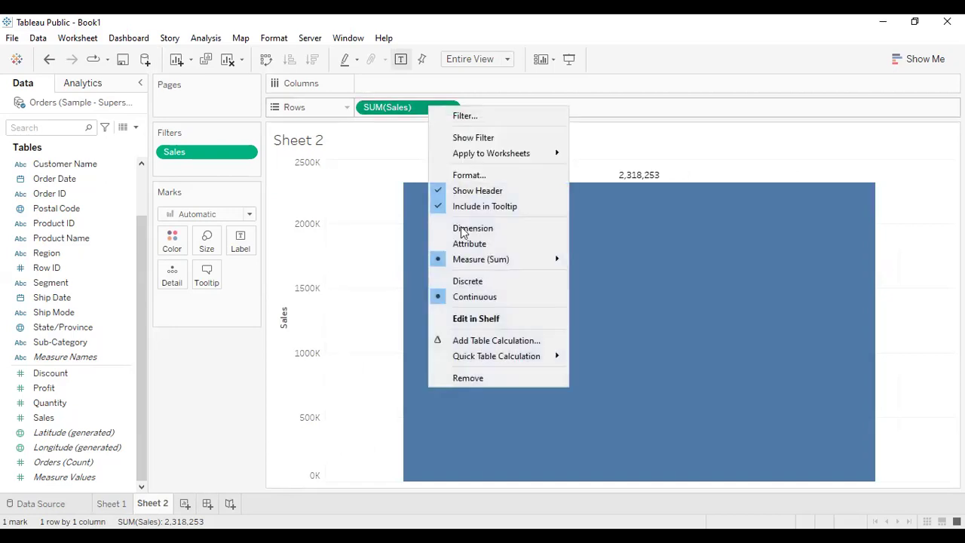
{"action": "left_click", "coordinate": [488, 280]}
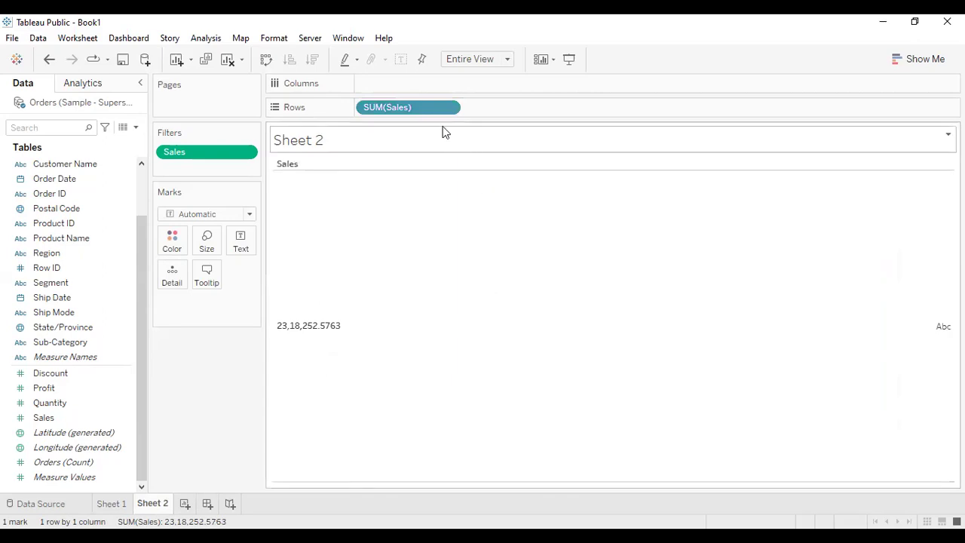
{"action": "key", "text": "Delete"}
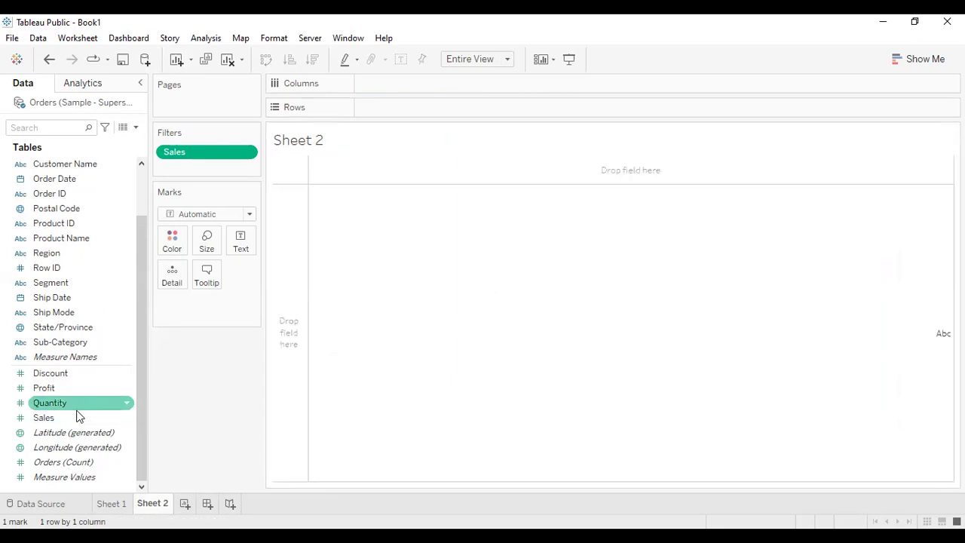
Convert the Sales data field to discrete, and try it in the rows before taking it off again
{"action": "right_click", "coordinate": [76, 413]}
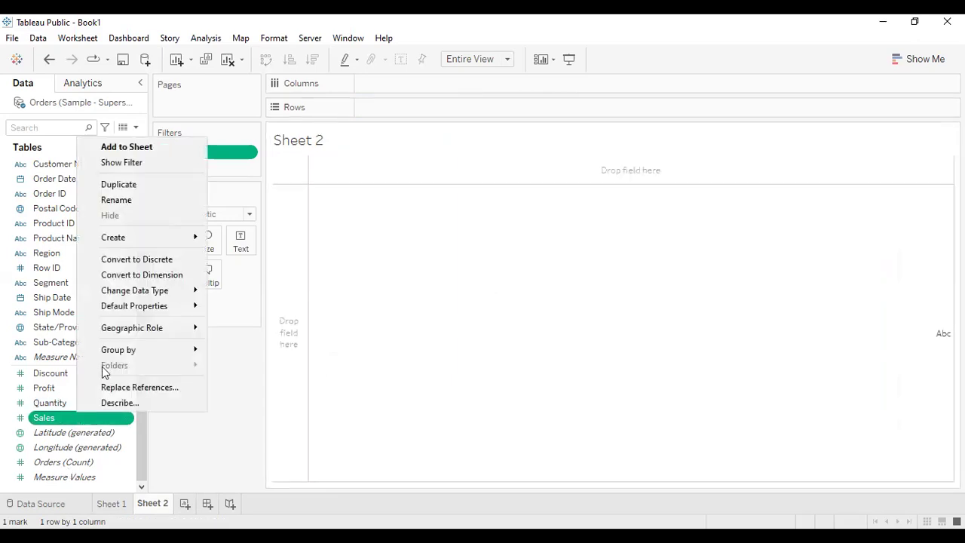
{"action": "left_click", "coordinate": [164, 261]}
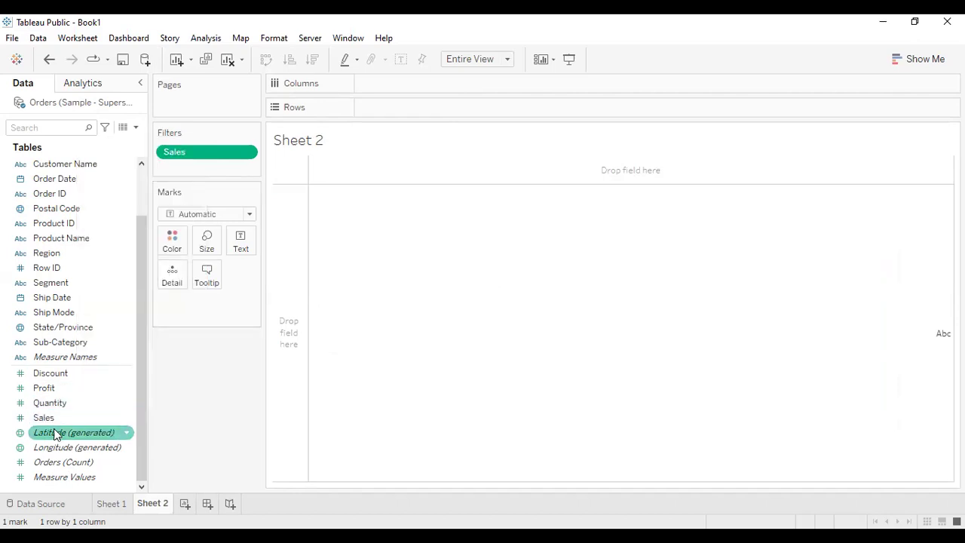
{"action": "left_click_drag", "start_coordinate": [57, 419], "coordinate": [426, 115]}
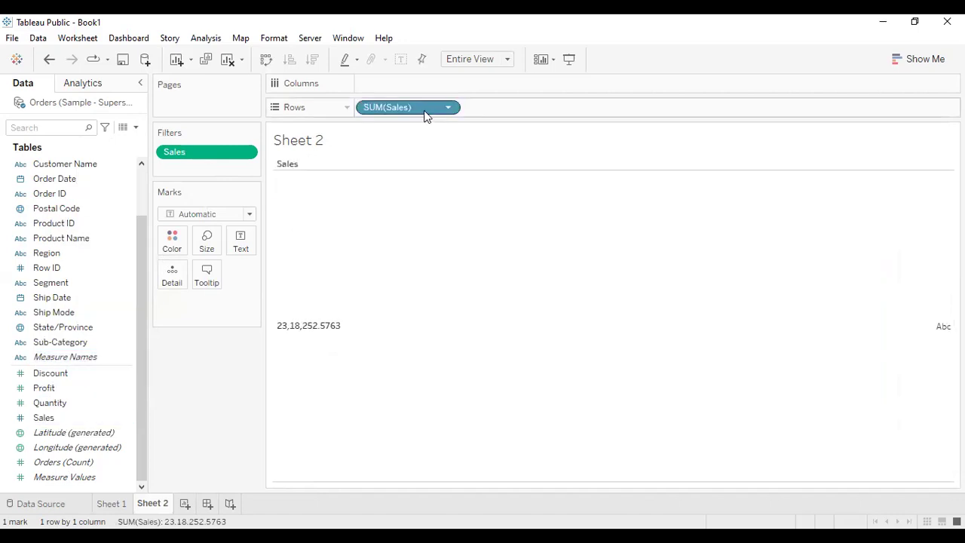
{"action": "left_click_drag", "start_coordinate": [426, 115], "coordinate": [70, 346]}
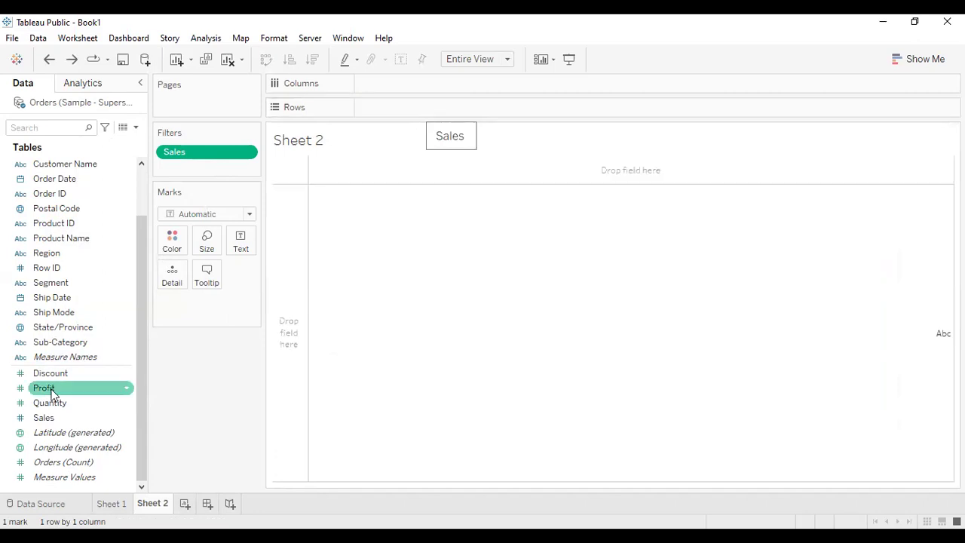
Convert the Sales field to a dimension and list its individual values in the rows at Standard fit
{"action": "right_click", "coordinate": [50, 422]}
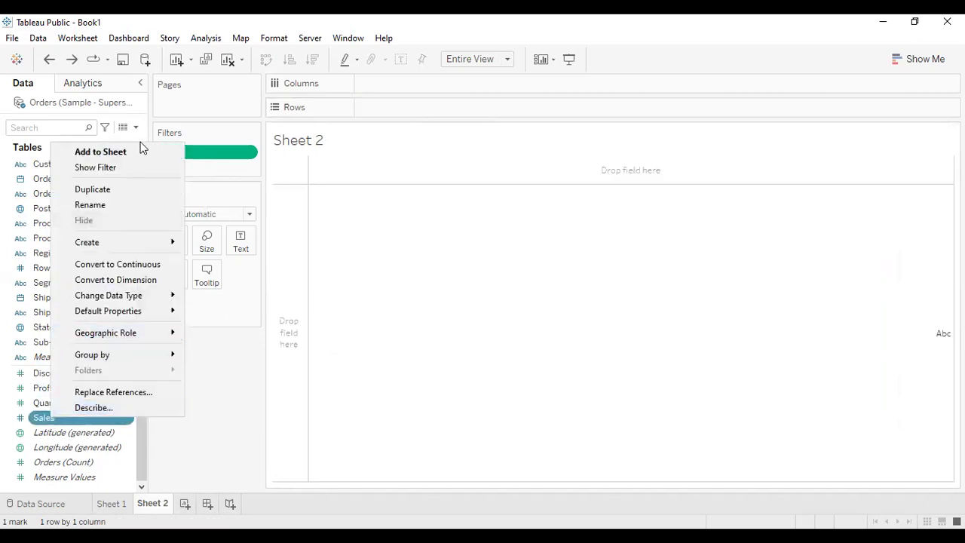
{"action": "left_click", "coordinate": [136, 286]}
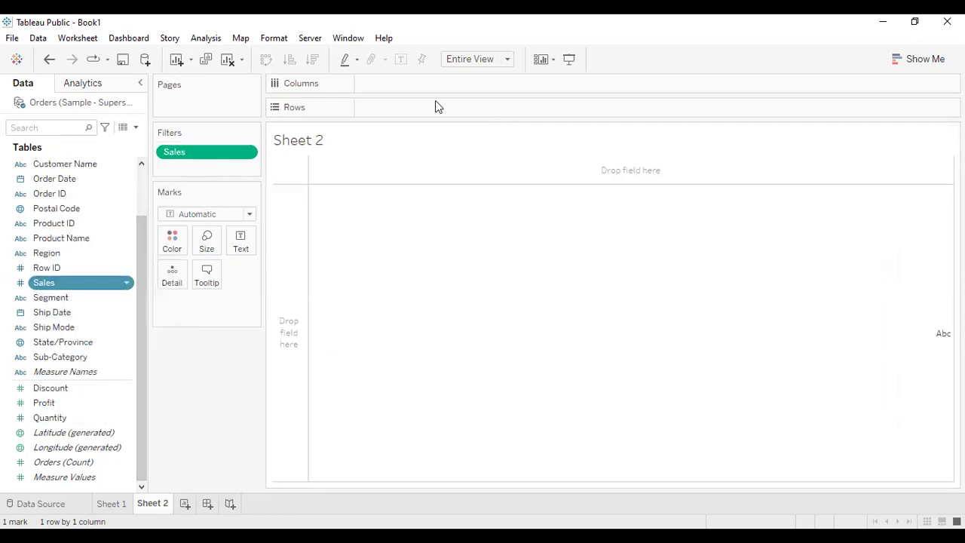
{"action": "left_click_drag", "start_coordinate": [435, 106], "coordinate": [438, 107]}
{"action": "left_click", "coordinate": [461, 271]}
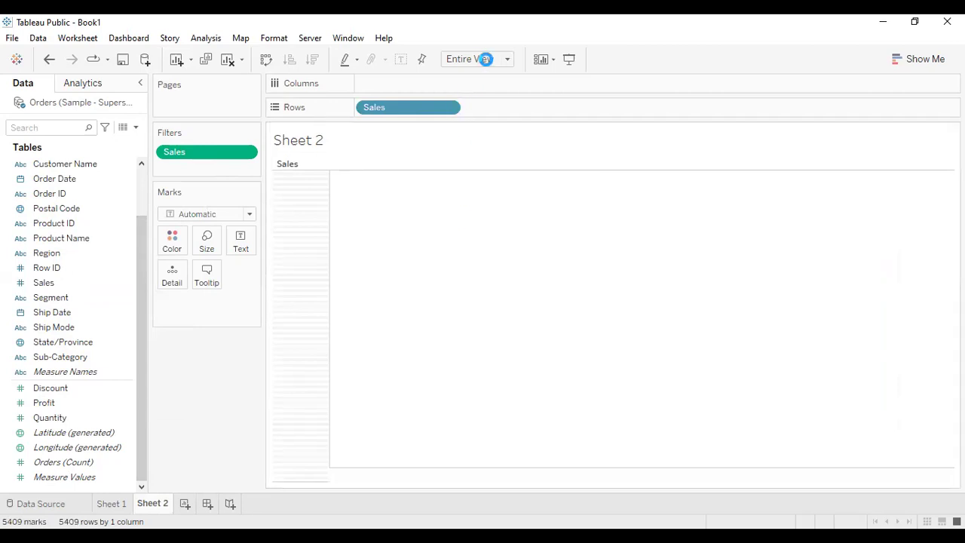
{"action": "left_click", "coordinate": [486, 58]}
{"action": "left_click", "coordinate": [486, 71]}
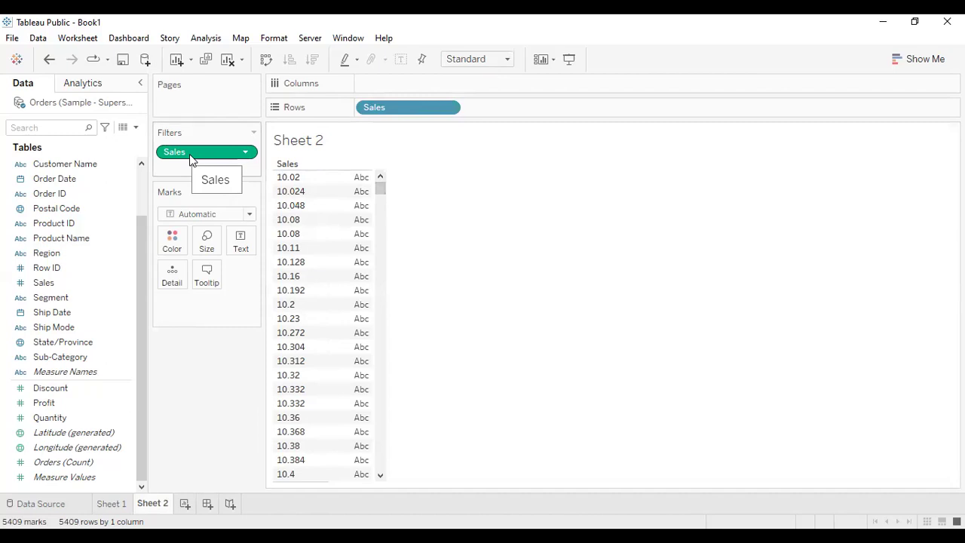
Examine the Orders table's rows in the data source with the table details collapsed, and return to Sheet 2
{"action": "left_click", "coordinate": [41, 503]}
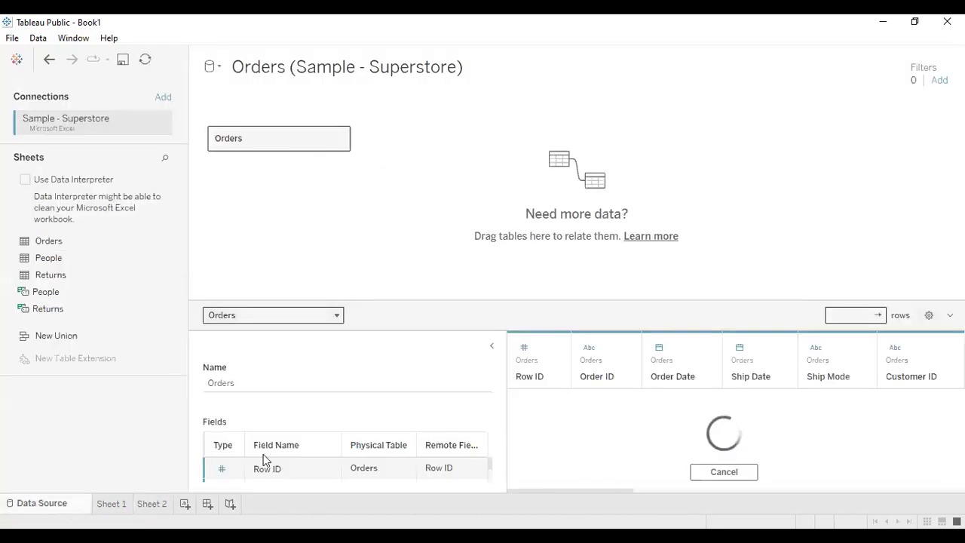
{"action": "left_click", "coordinate": [490, 346]}
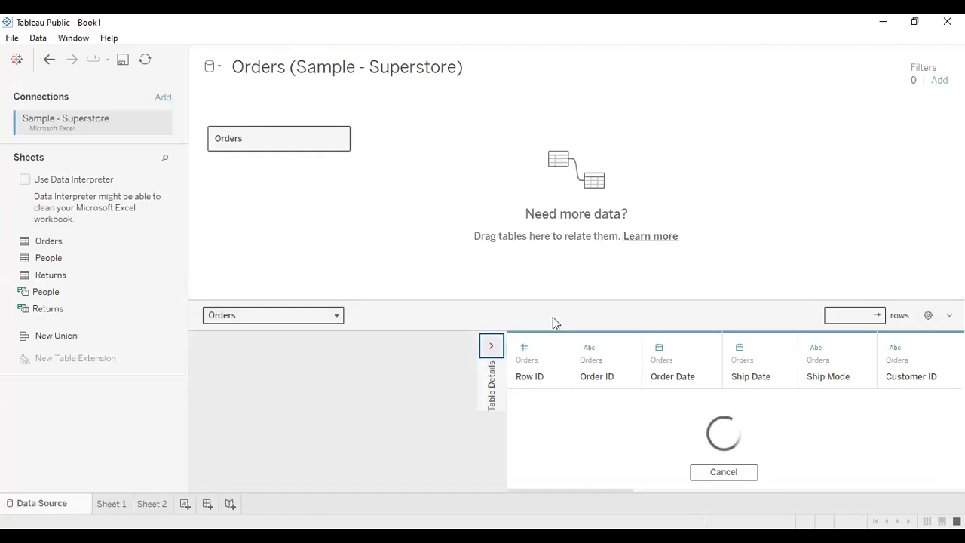
{"action": "left_click_drag", "start_coordinate": [557, 299], "coordinate": [544, 115]}
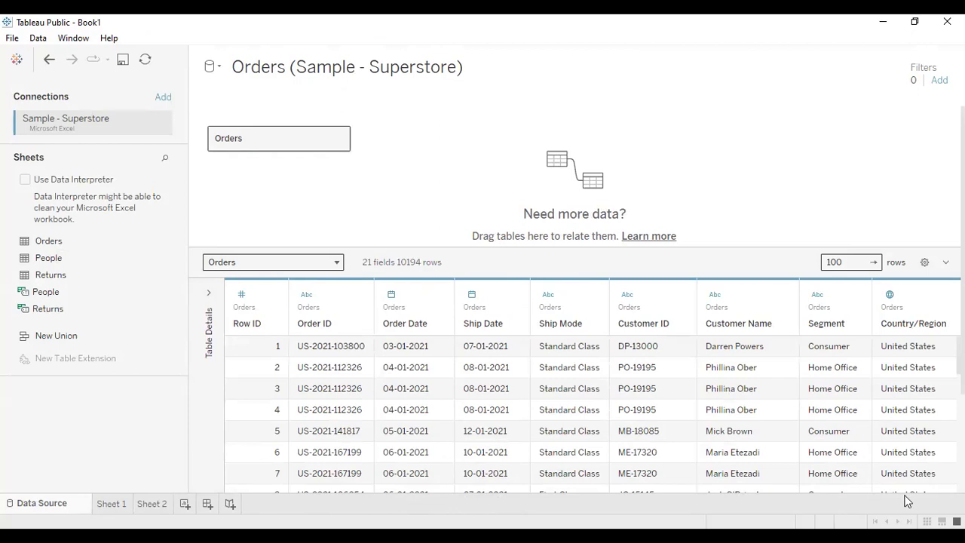
{"action": "left_click", "coordinate": [150, 504]}
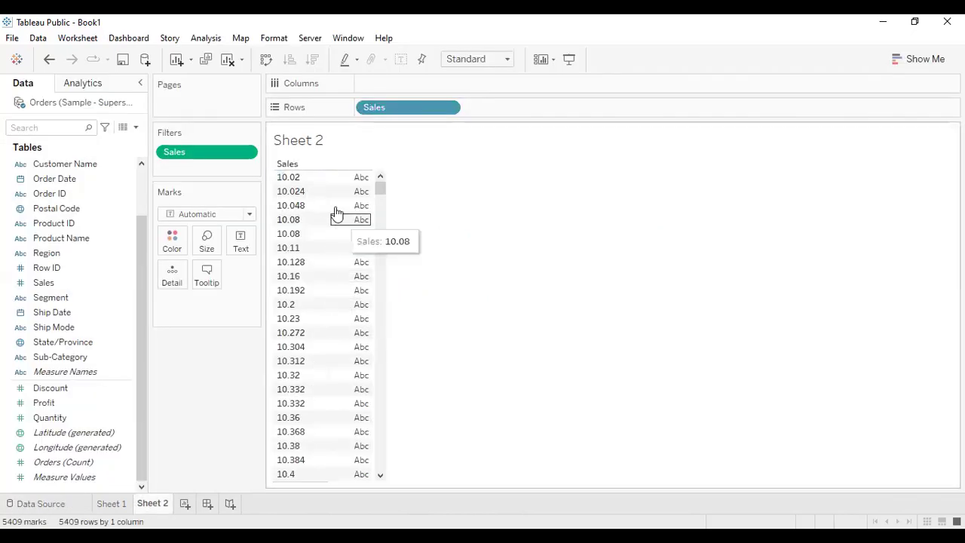
Review the Sales filter's range of values and remove the filter from Sheet 2
{"action": "left_click", "coordinate": [245, 152]}
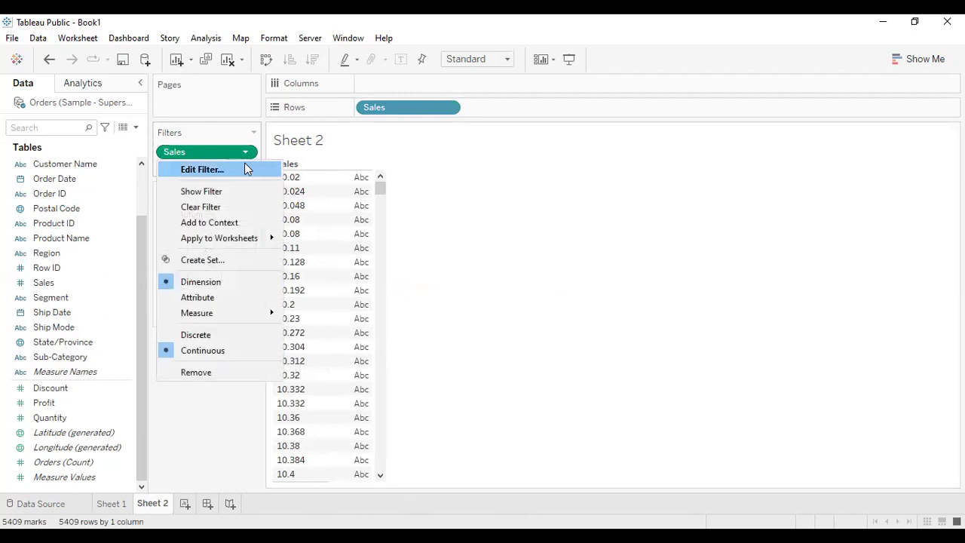
{"action": "left_click", "coordinate": [246, 168]}
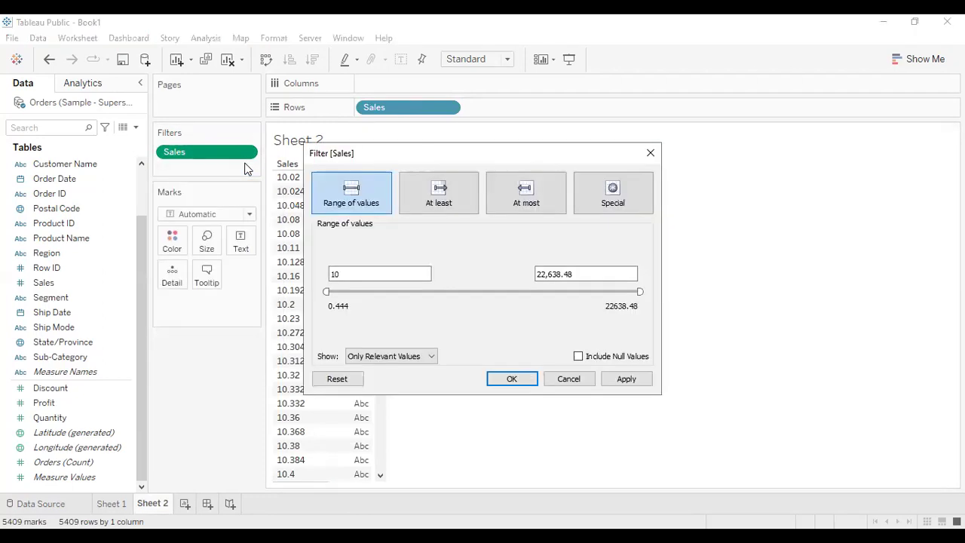
{"action": "key", "text": "Escape"}
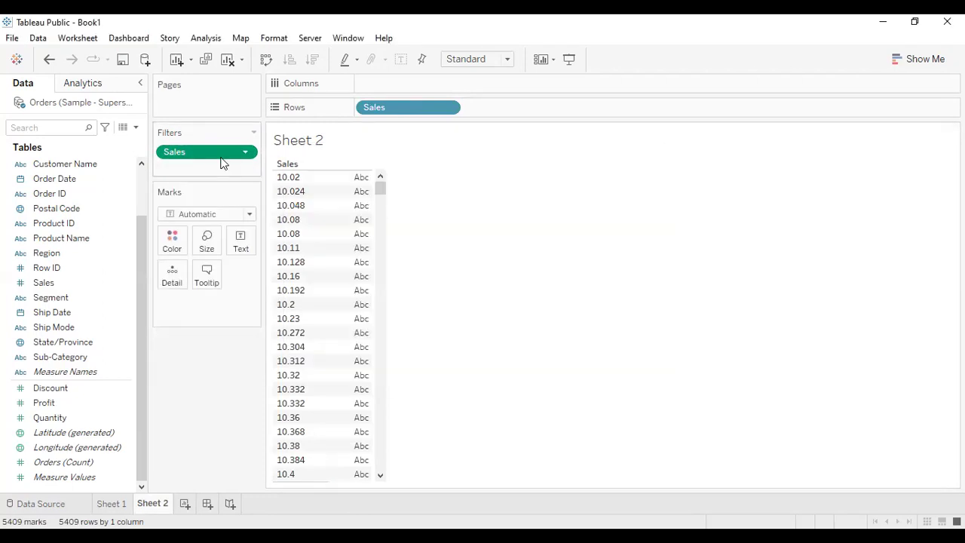
{"action": "right_click", "coordinate": [222, 156]}
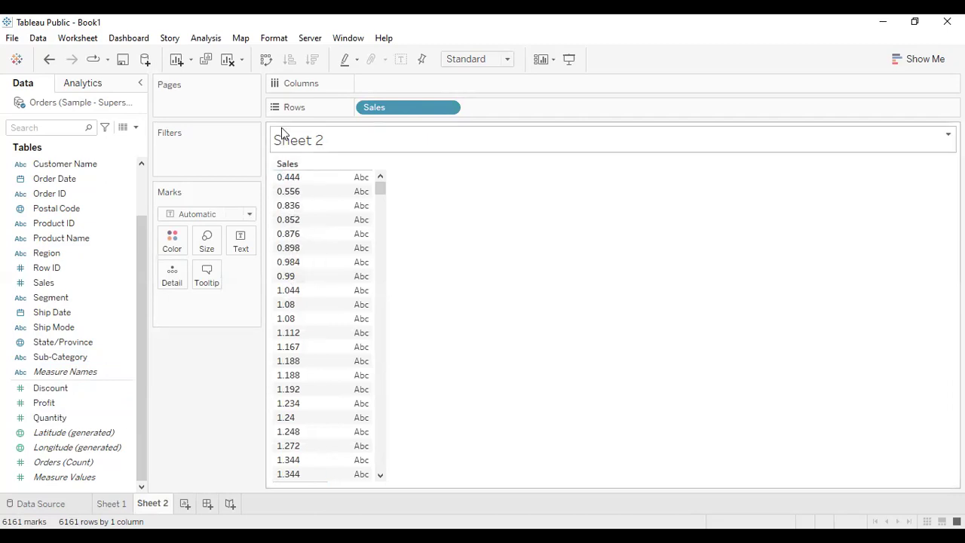
Clear Sales from the rows and move the Sales field back to the measures
{"action": "left_click_drag", "start_coordinate": [410, 116], "coordinate": [92, 324]}
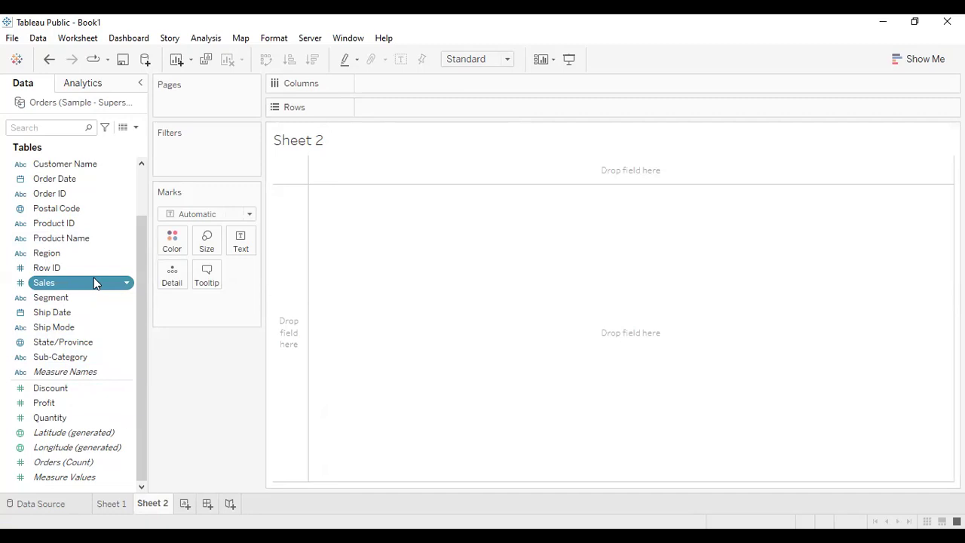
{"action": "left_click_drag", "start_coordinate": [94, 277], "coordinate": [82, 434]}
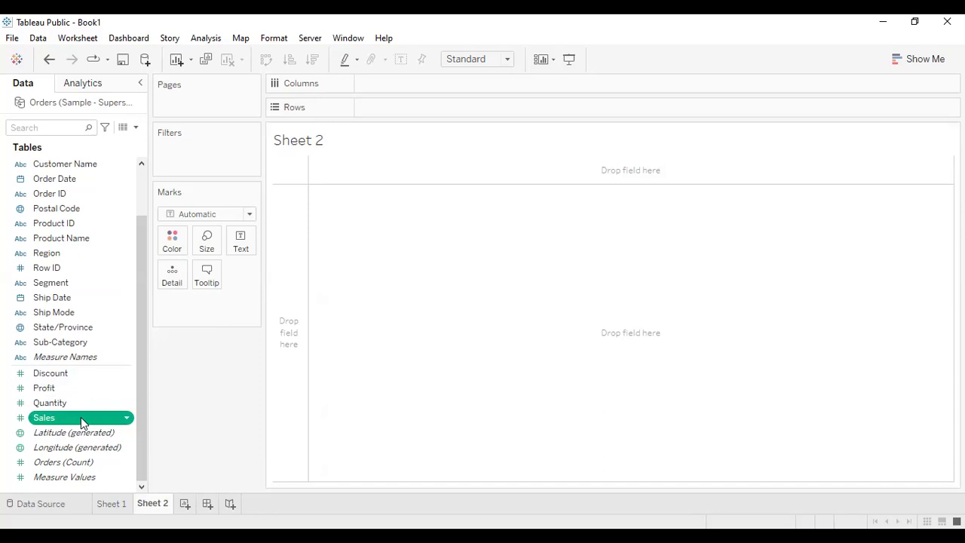
Convert the Sales field to a dimension and move it back to the measures
{"action": "right_click", "coordinate": [81, 417]}
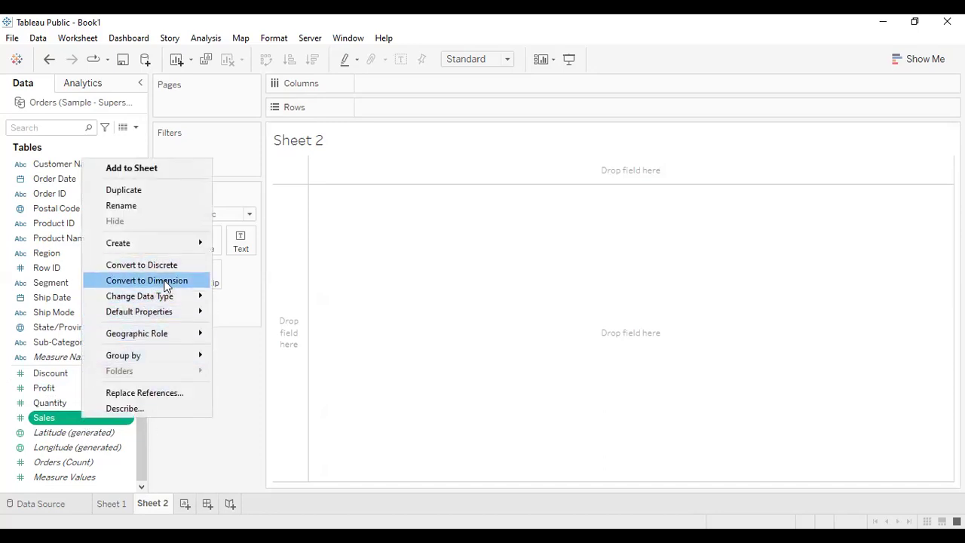
{"action": "left_click", "coordinate": [193, 428]}
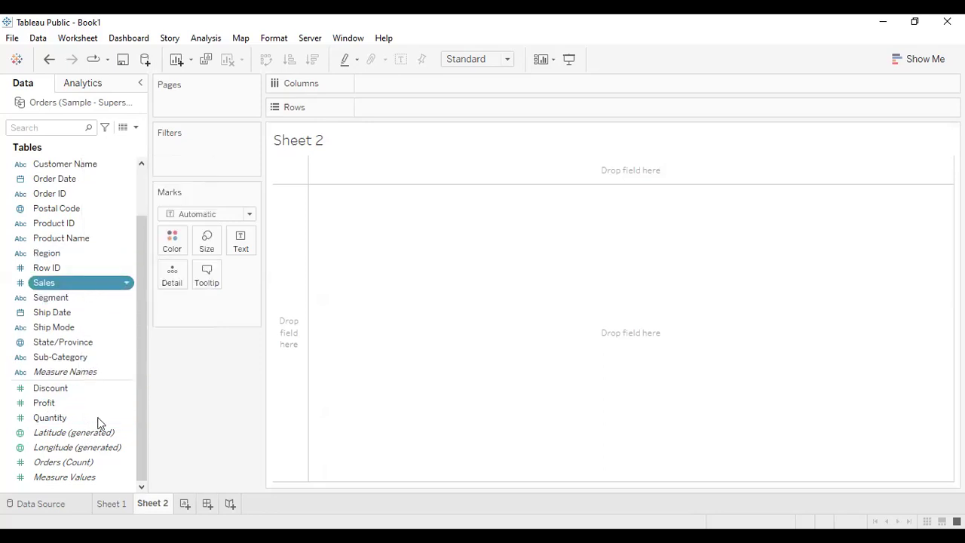
{"action": "left_click_drag", "start_coordinate": [83, 283], "coordinate": [98, 419]}
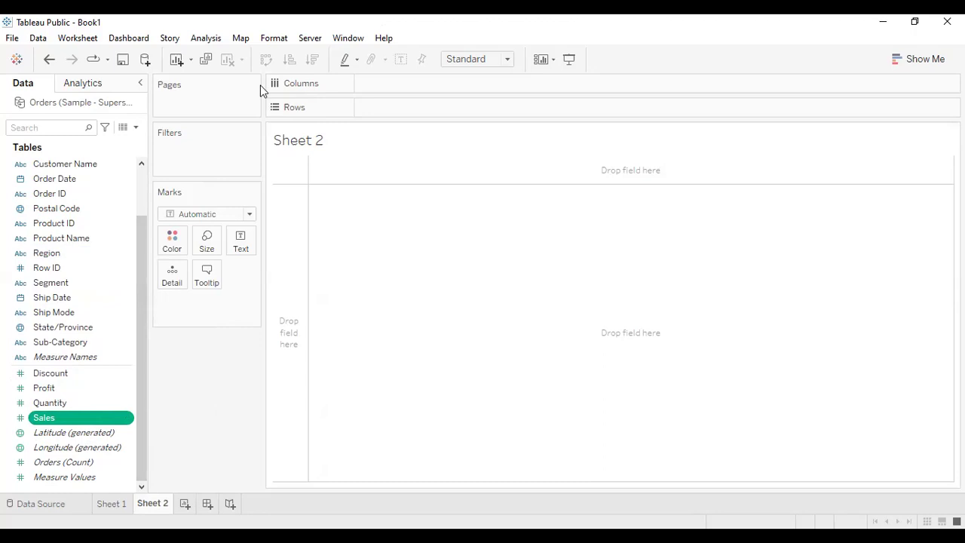
Go back to Sheet 1 and clear the whole worksheet, including its Country/Region filter
{"action": "left_click", "coordinate": [114, 504]}
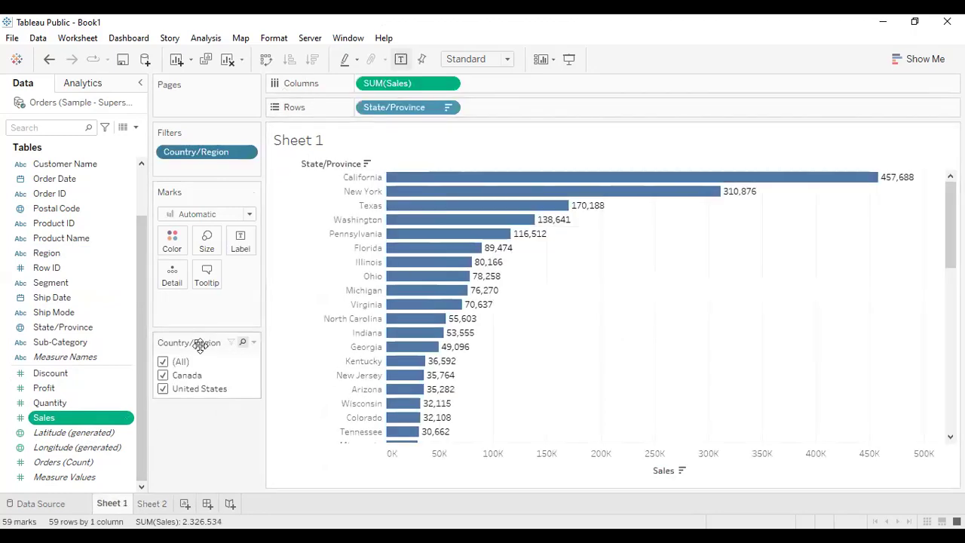
{"action": "left_click_drag", "start_coordinate": [199, 346], "coordinate": [928, 173]}
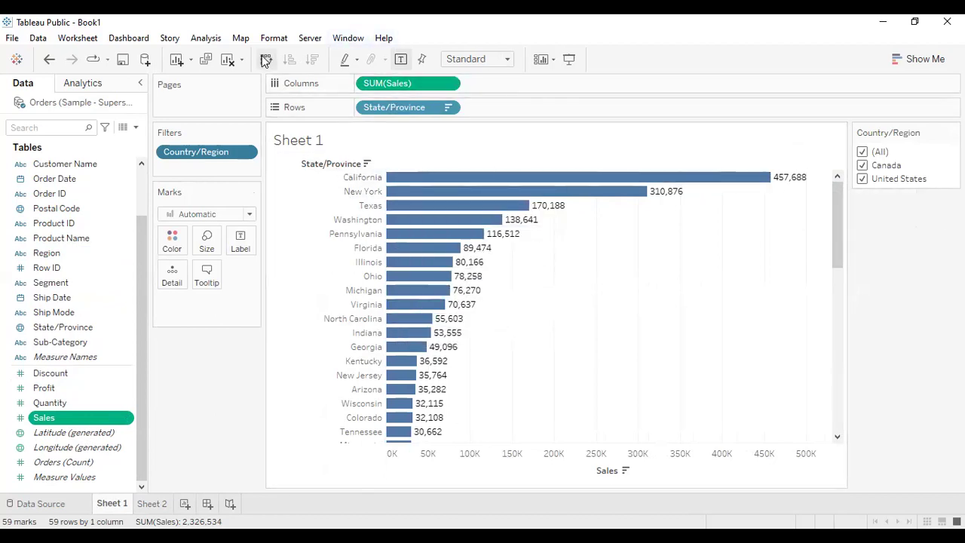
{"action": "left_click", "coordinate": [227, 58]}
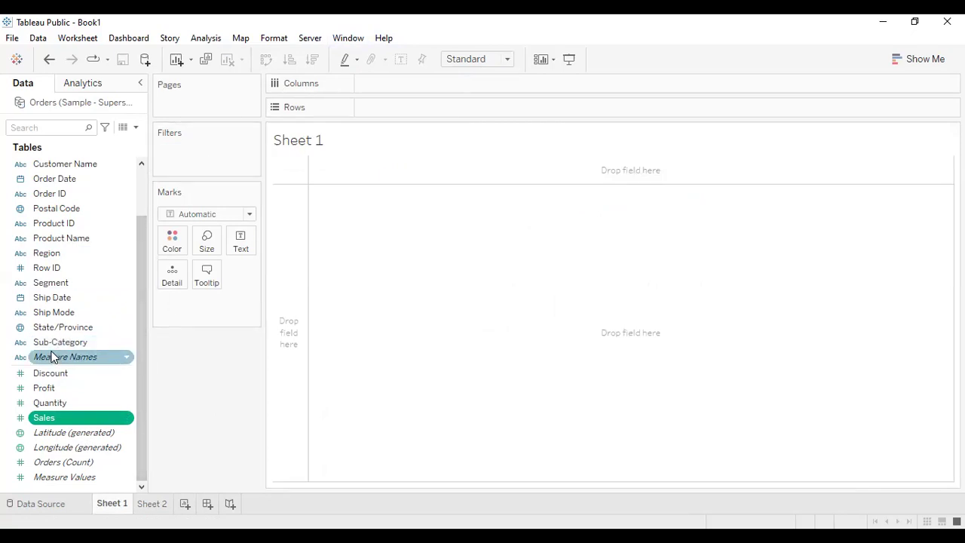
Build a bar chart with City in rows and Sales in columns, sorted descending by sales and with mark labels
{"action": "scroll", "coordinate": [53, 350], "scroll_direction": "up", "scroll_amount": 2}
{"action": "left_click_drag", "start_coordinate": [95, 170], "coordinate": [438, 115]}
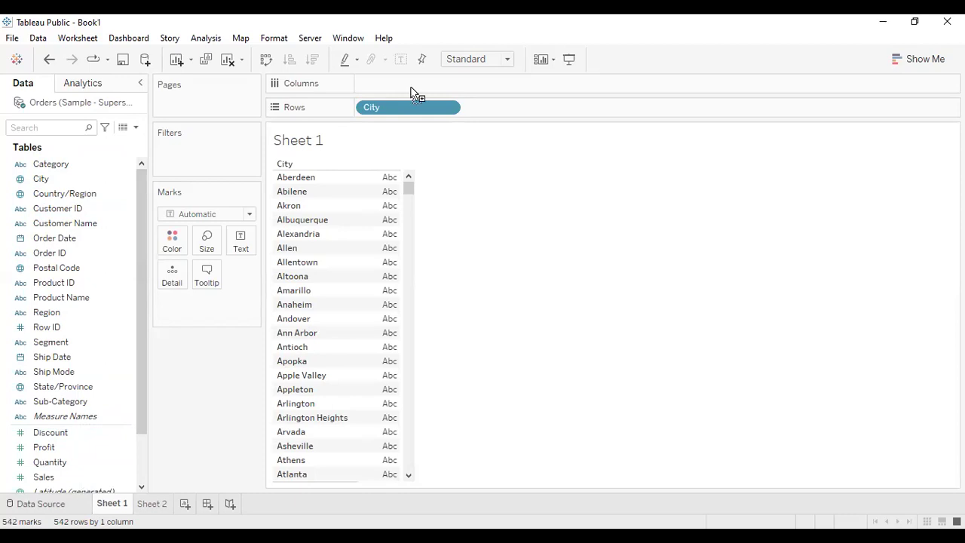
{"action": "left_click_drag", "start_coordinate": [413, 92], "coordinate": [411, 89]}
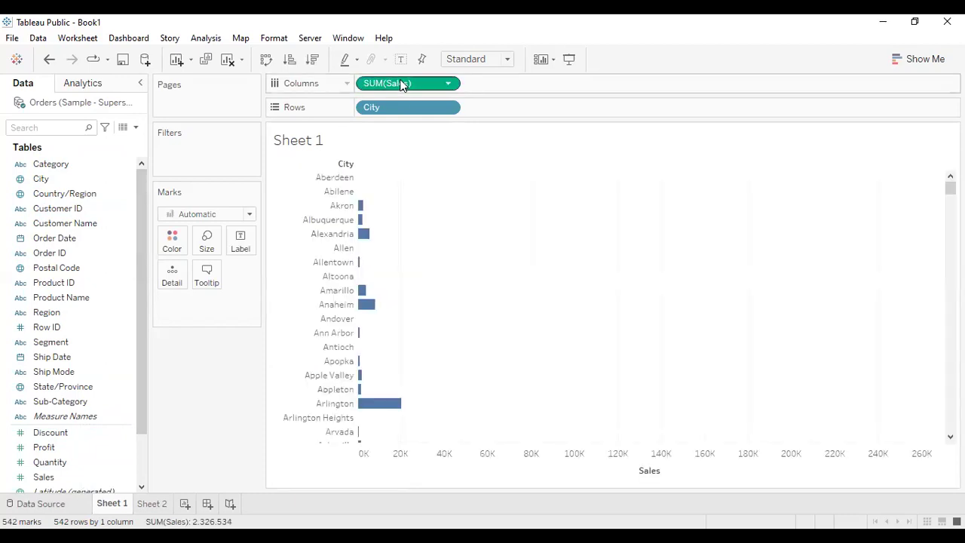
{"action": "left_click", "coordinate": [314, 61]}
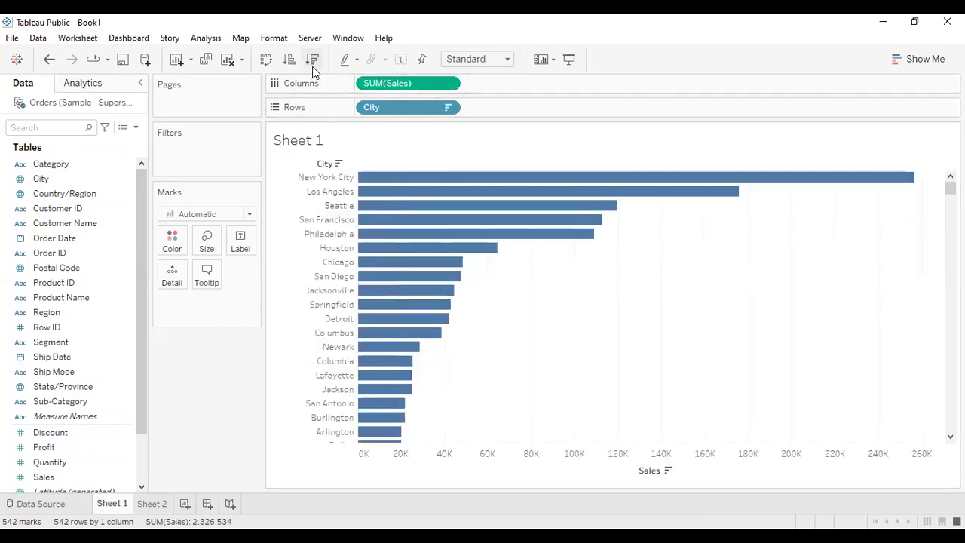
{"action": "left_click", "coordinate": [402, 61]}
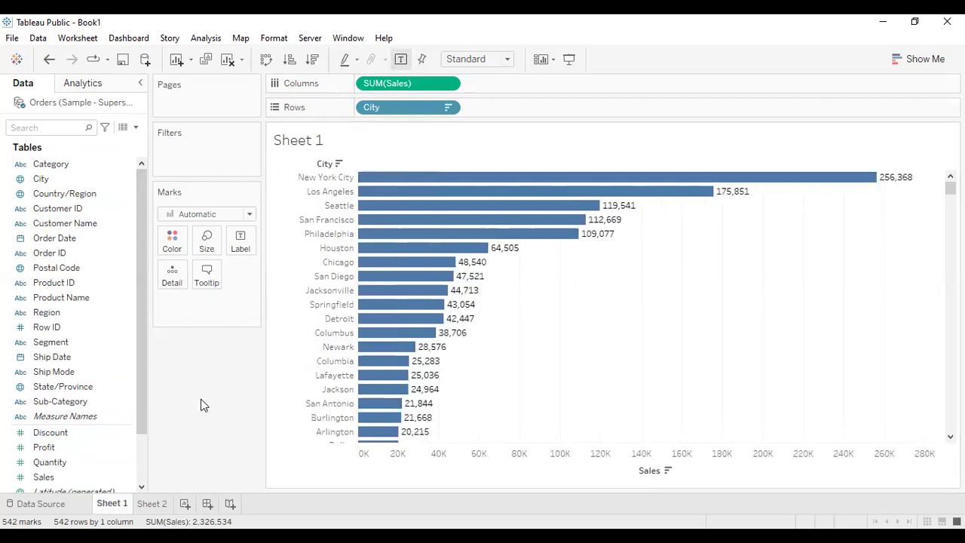
Show the Country/Region filter beside the chart and switch Canada off and on again
{"action": "left_click", "coordinate": [97, 195]}
{"action": "right_click", "coordinate": [97, 197]}
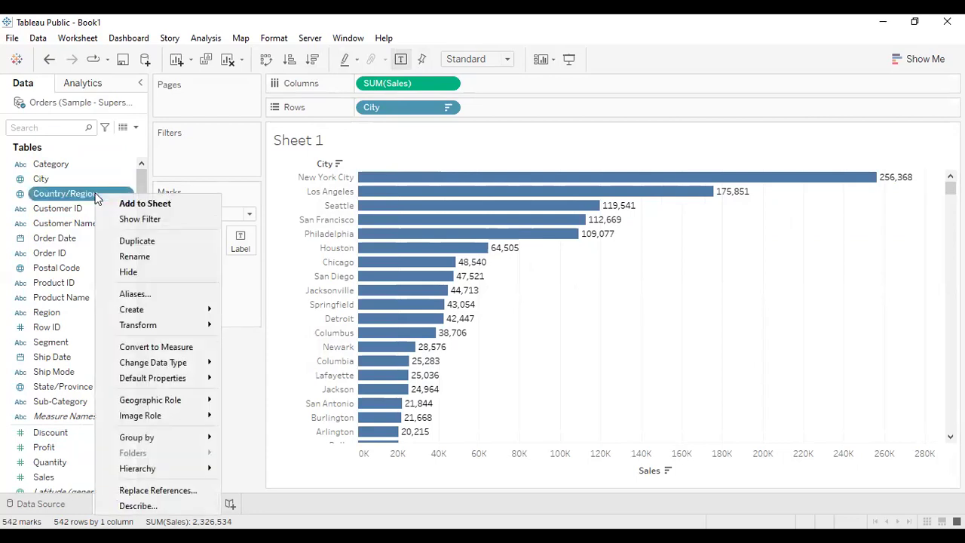
{"action": "left_click", "coordinate": [121, 223]}
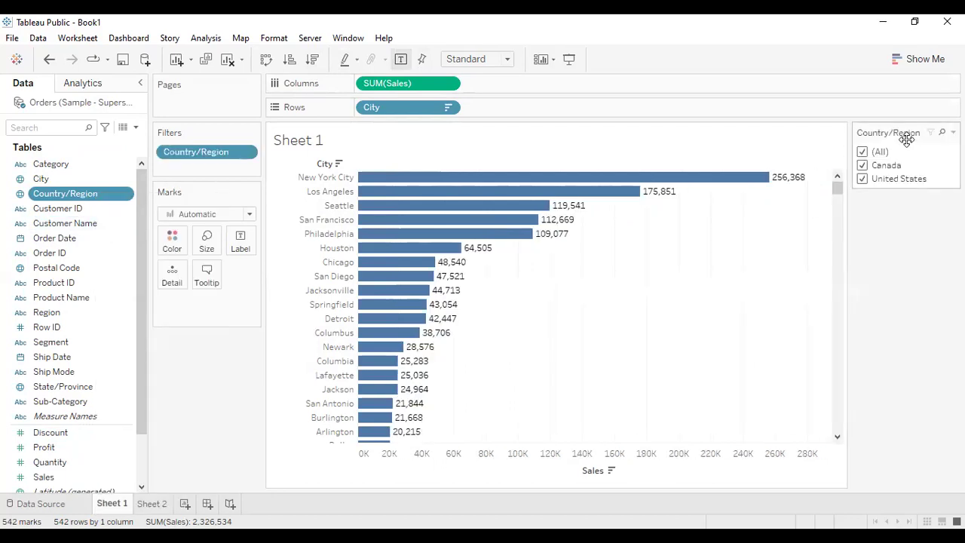
{"action": "left_click", "coordinate": [864, 166]}
{"action": "left_click", "coordinate": [864, 167]}
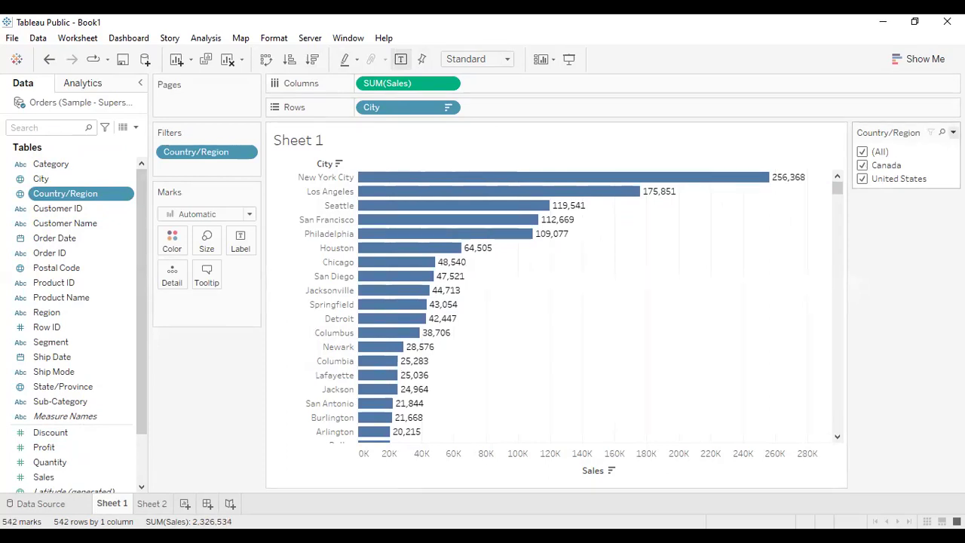
Change the Country/Region filter to Multiple Values (dropdown) and look through its list of countries
{"action": "left_click", "coordinate": [953, 132]}
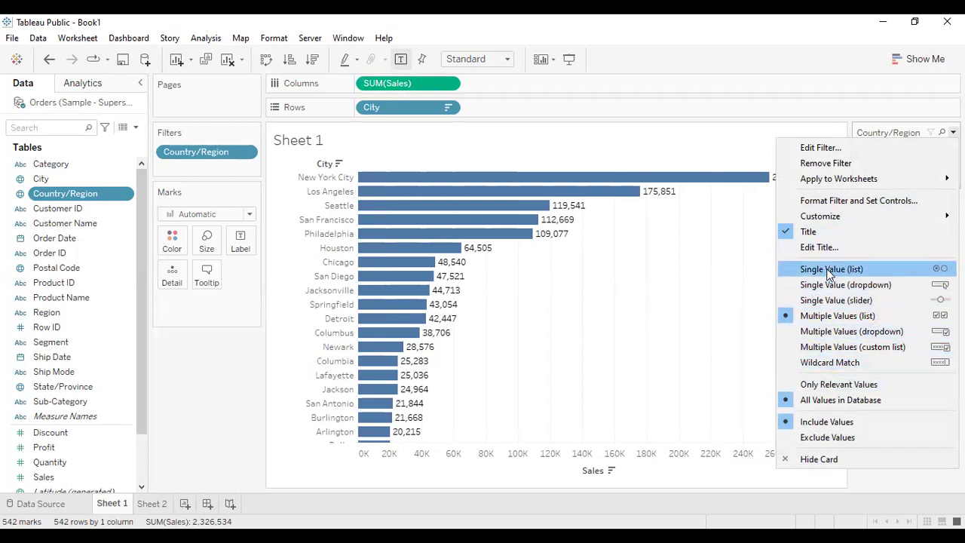
{"action": "left_click", "coordinate": [857, 332]}
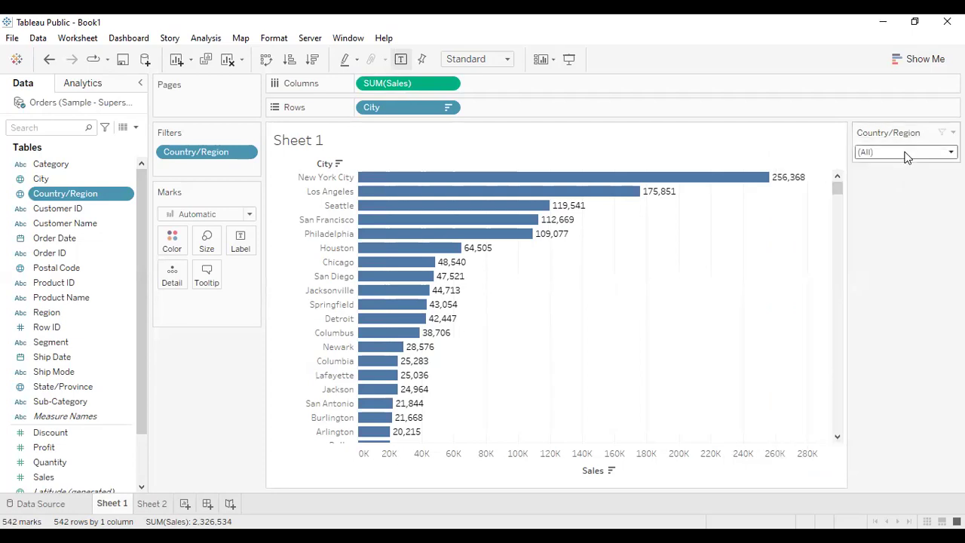
{"action": "left_click", "coordinate": [931, 154]}
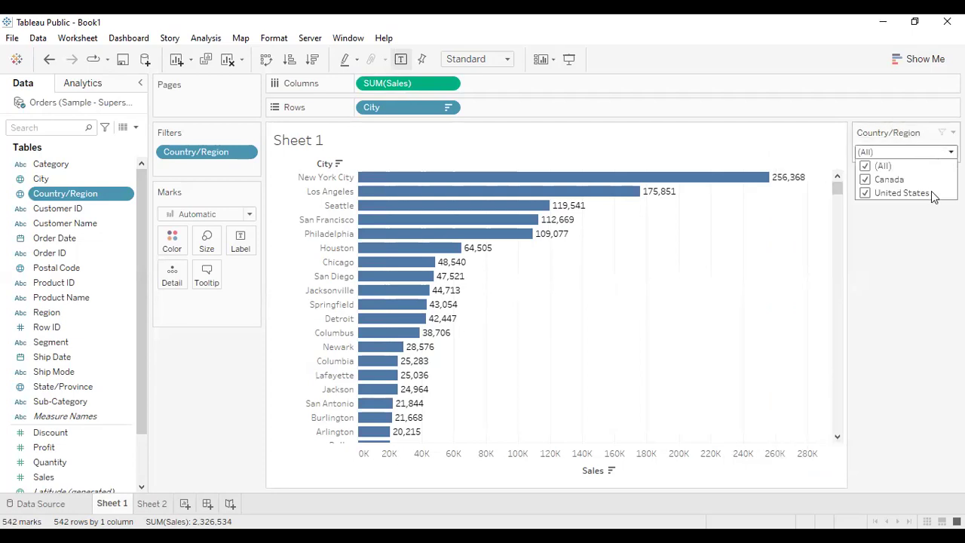
{"action": "left_click", "coordinate": [911, 149]}
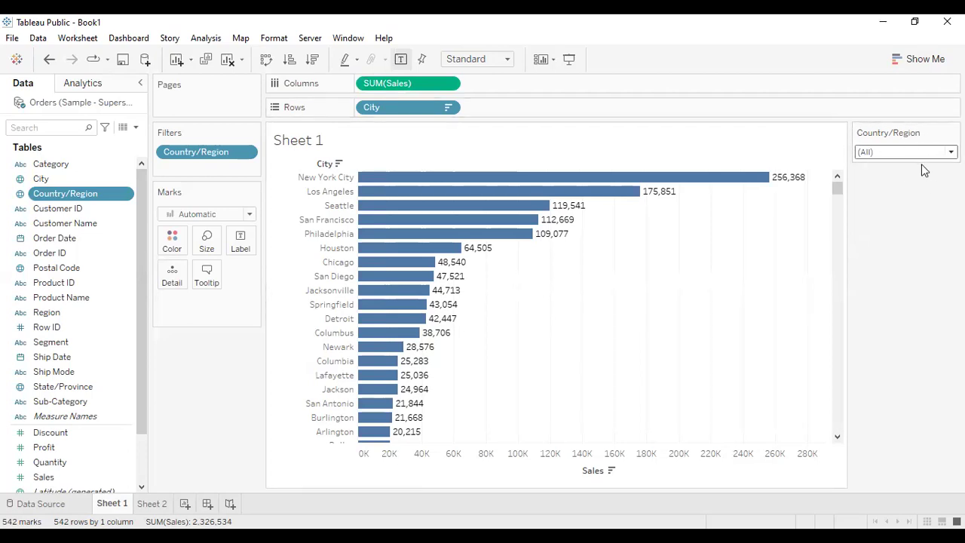
Change the Country/Region filter to Single Value (list) and alternate between Canada, United States and All, ending on All
{"action": "left_click", "coordinate": [953, 132]}
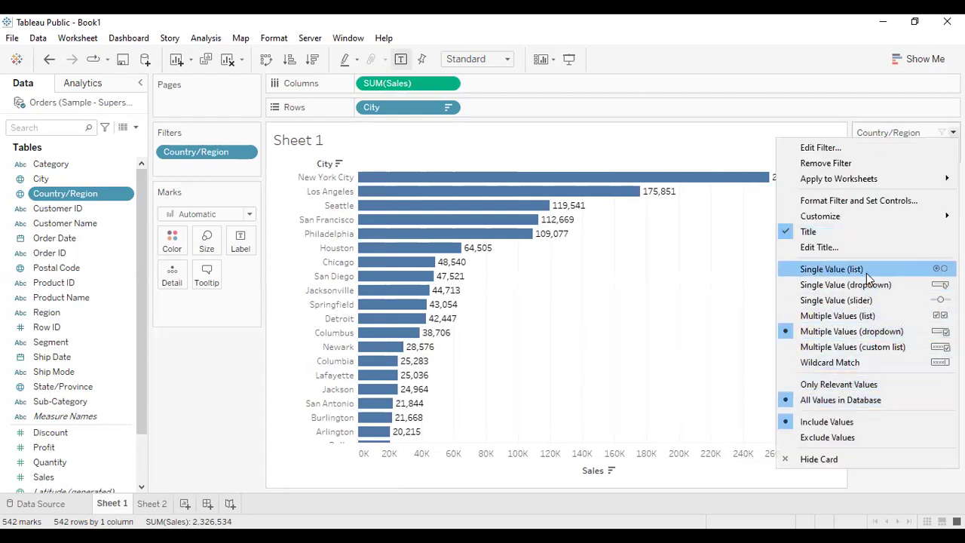
{"action": "left_click", "coordinate": [832, 269]}
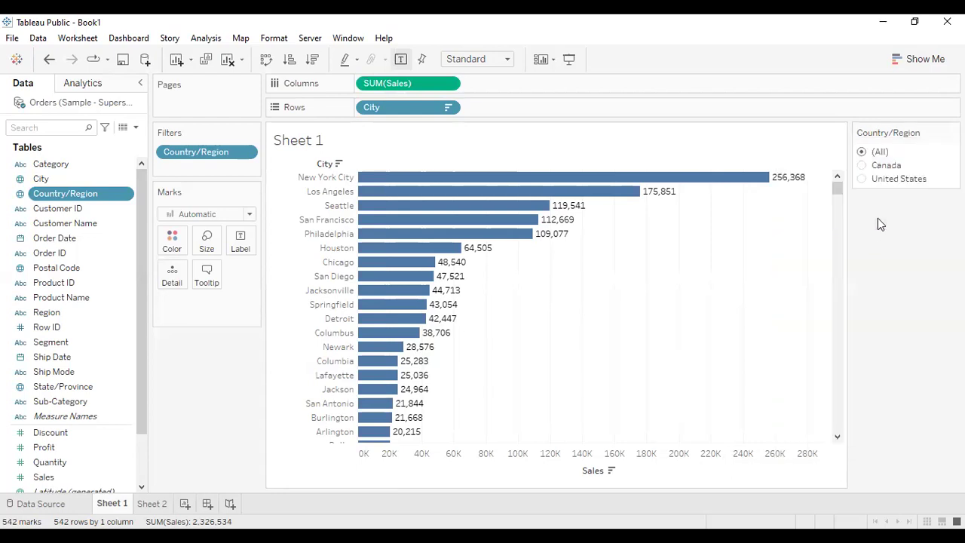
{"action": "left_click", "coordinate": [863, 166]}
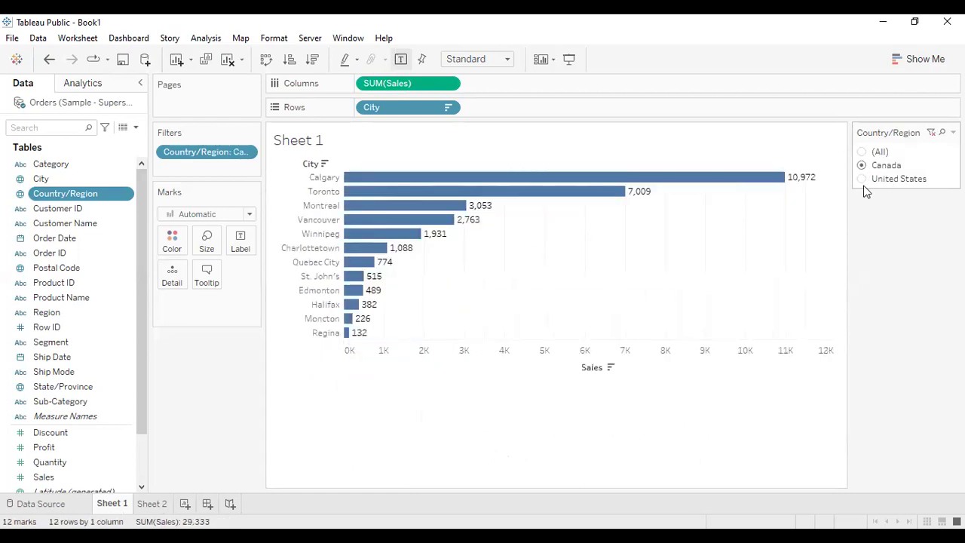
{"action": "left_click", "coordinate": [862, 178]}
{"action": "left_click", "coordinate": [862, 166]}
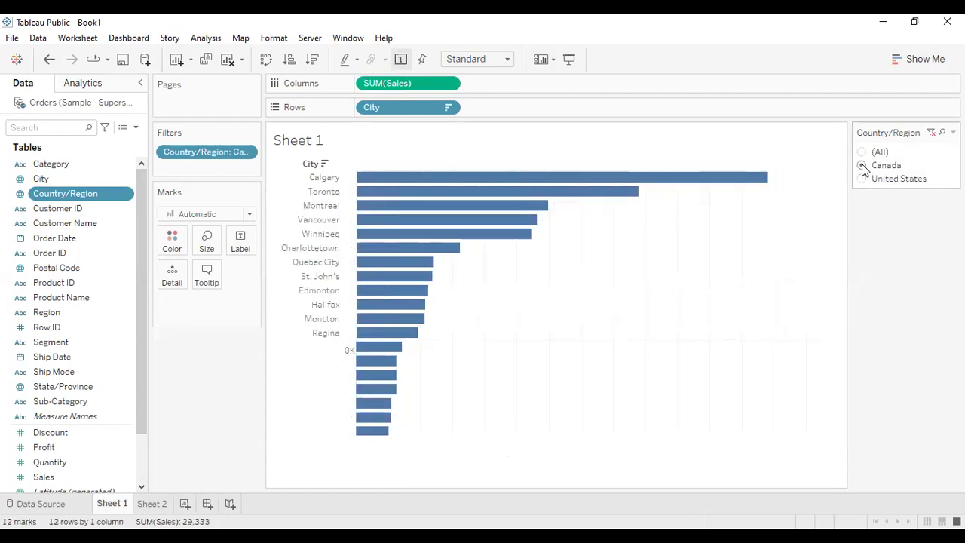
{"action": "left_click", "coordinate": [862, 152]}
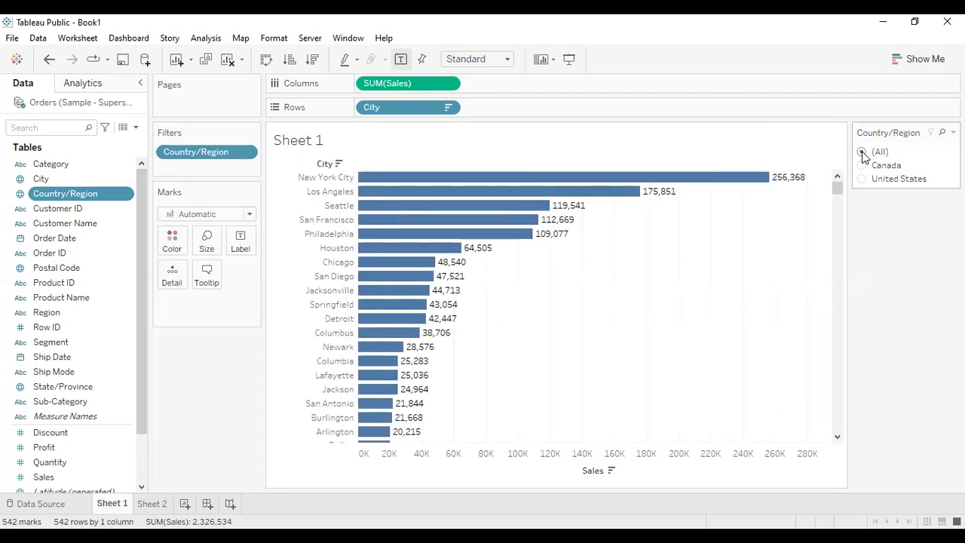
{"action": "left_click", "coordinate": [863, 166]}
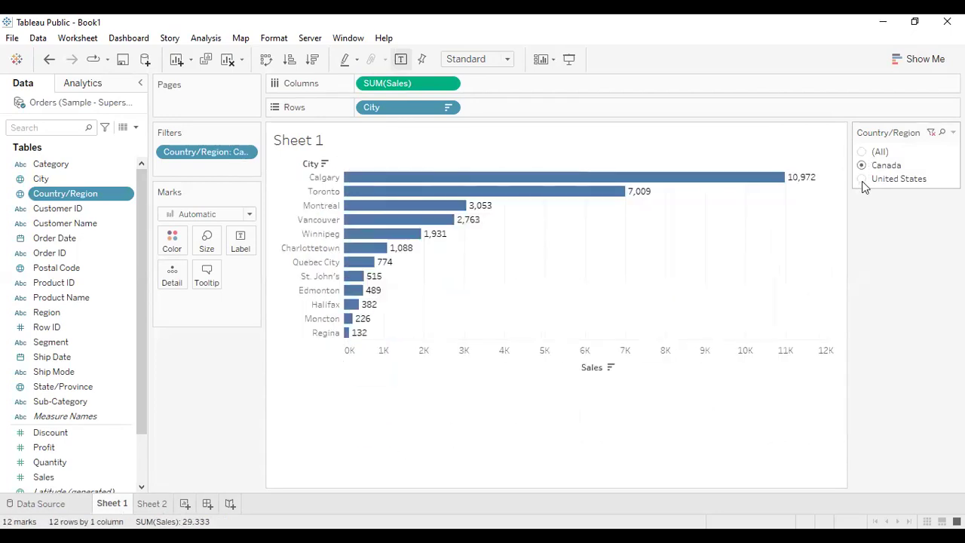
{"action": "left_click", "coordinate": [863, 179]}
{"action": "left_click", "coordinate": [863, 152]}
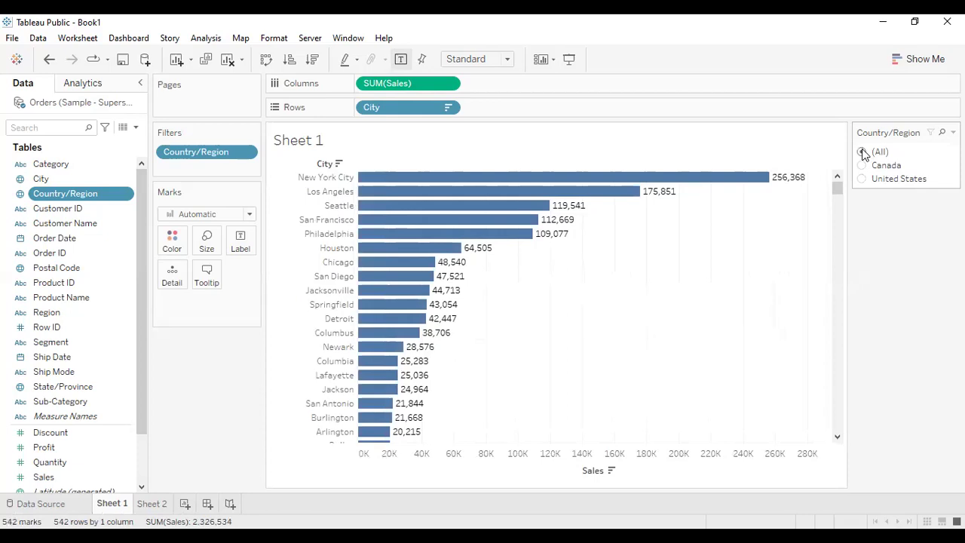
Change the Country/Region filter to Multiple Values (custom list), try New York City as a custom value and remove it
{"action": "left_click", "coordinate": [953, 132]}
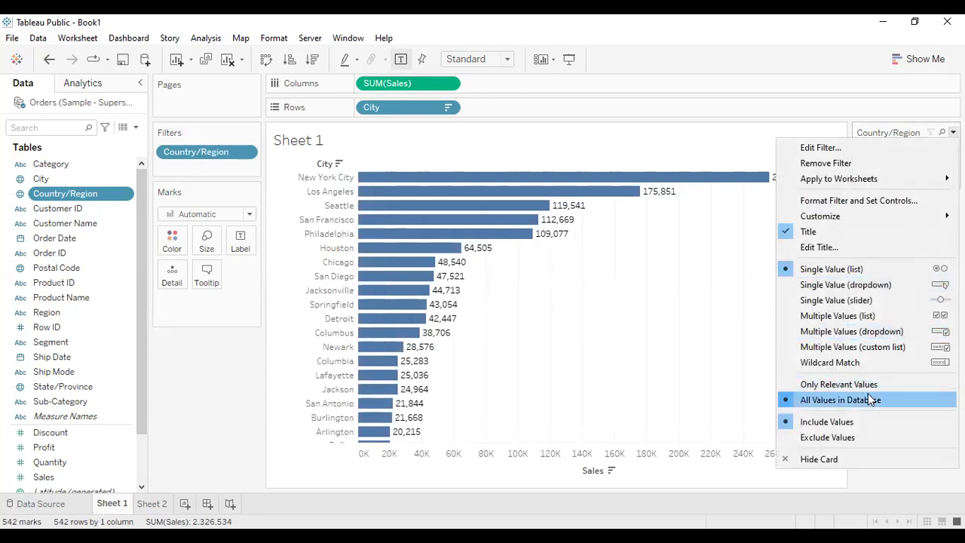
{"action": "left_click", "coordinate": [880, 351]}
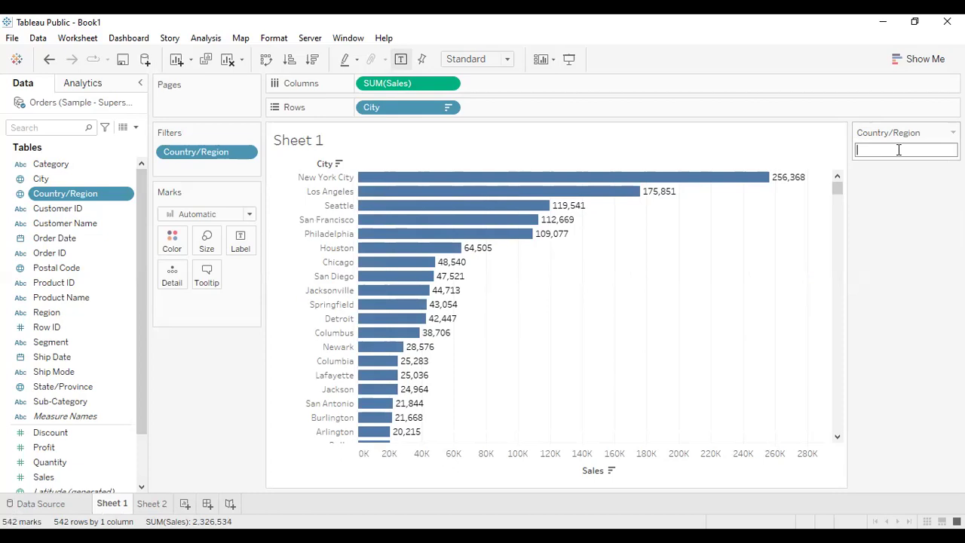
{"action": "type", "text": "New York"}
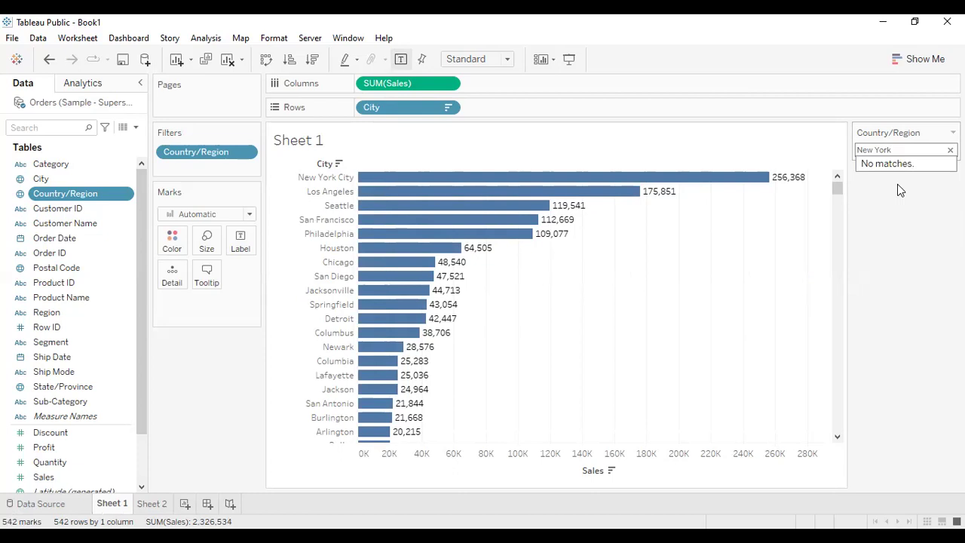
{"action": "left_click", "coordinate": [908, 151]}
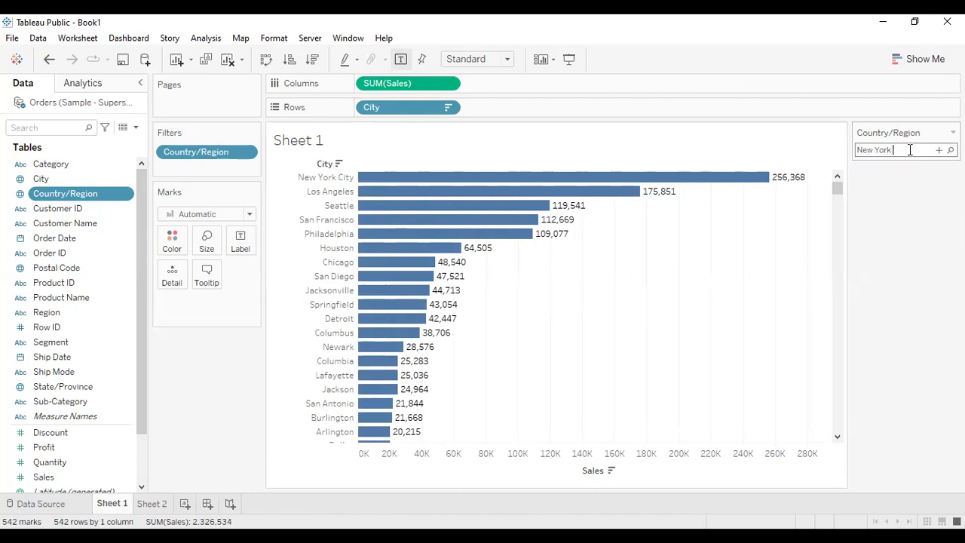
{"action": "type", "text": "City"}
{"action": "left_click", "coordinate": [915, 152]}
{"action": "left_click", "coordinate": [938, 150]}
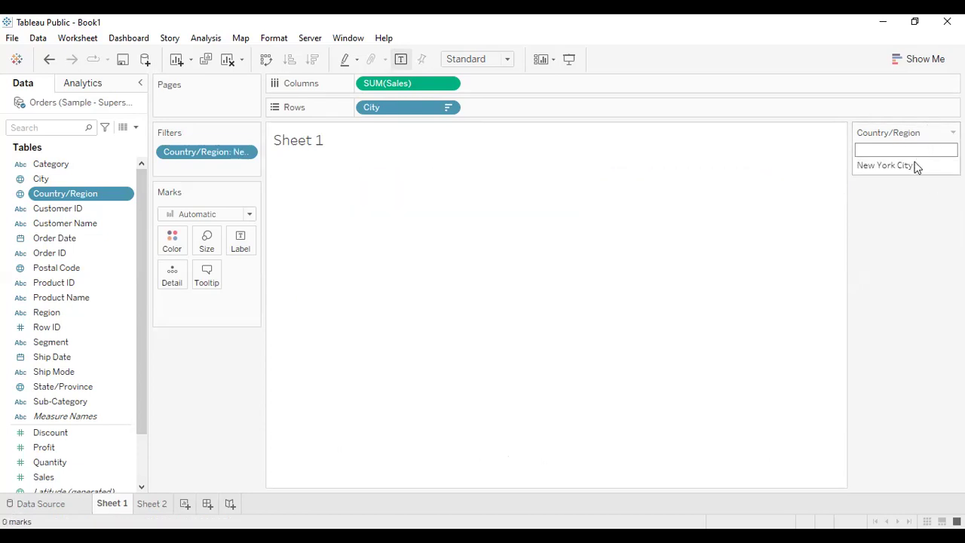
{"action": "left_click", "coordinate": [950, 165]}
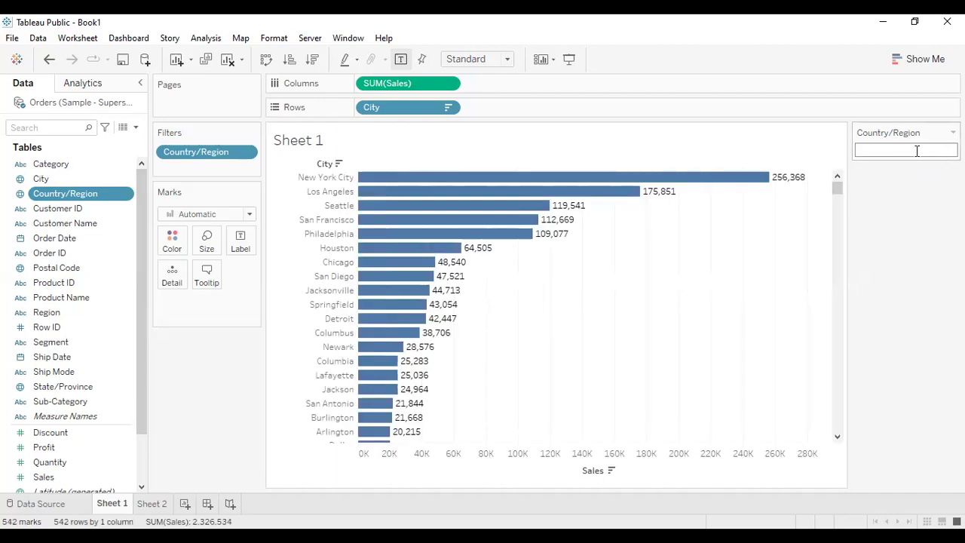
Try searching the Country/Region custom list for USA and clear the search text
{"action": "type", "text": "USA"}
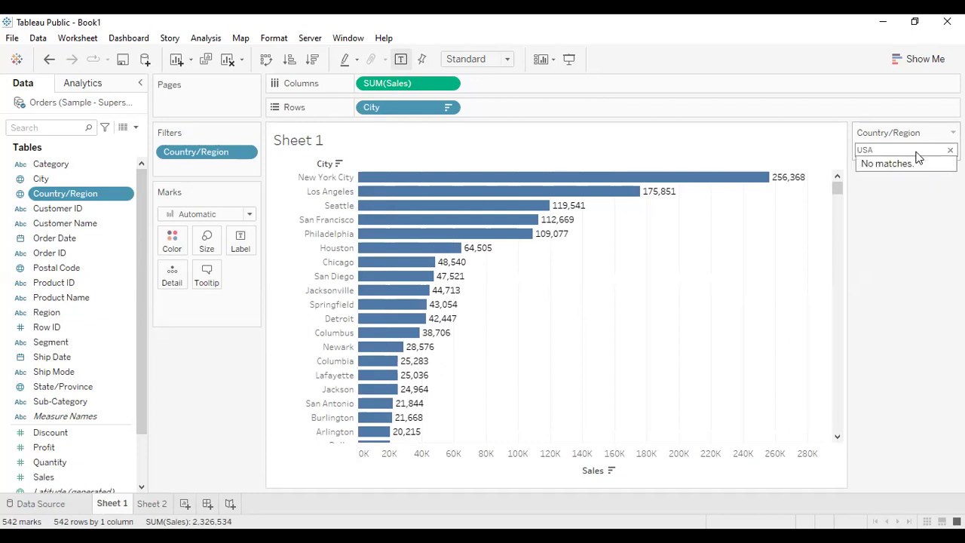
{"action": "left_click", "coordinate": [917, 150]}
{"action": "key", "text": "BackSpace"}
{"action": "key", "text": "BackSpace"}
{"action": "key", "text": "BackSpace"}
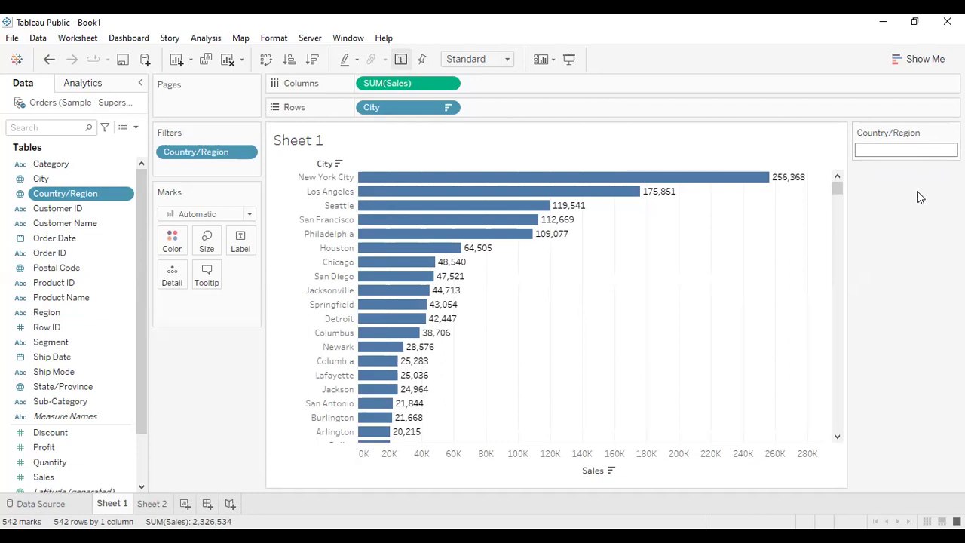
Search the Country/Region custom list for United States and include that value in the filter
{"action": "type", "text": "United States"}
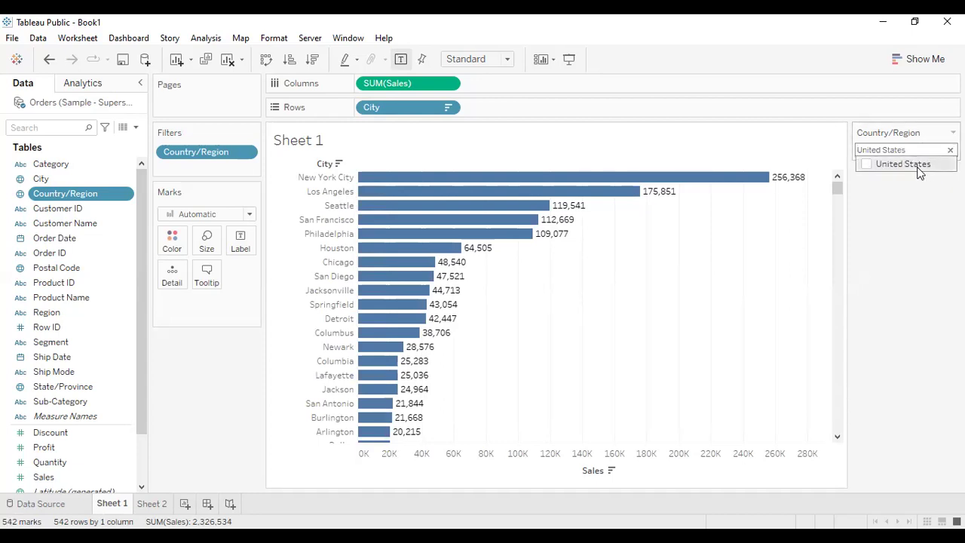
{"action": "left_click", "coordinate": [866, 164]}
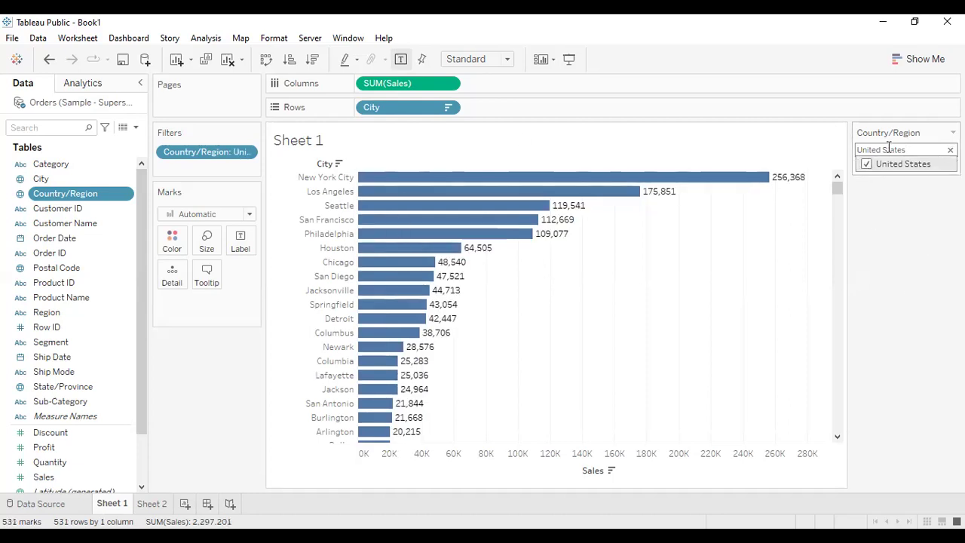
{"action": "left_click", "coordinate": [893, 217]}
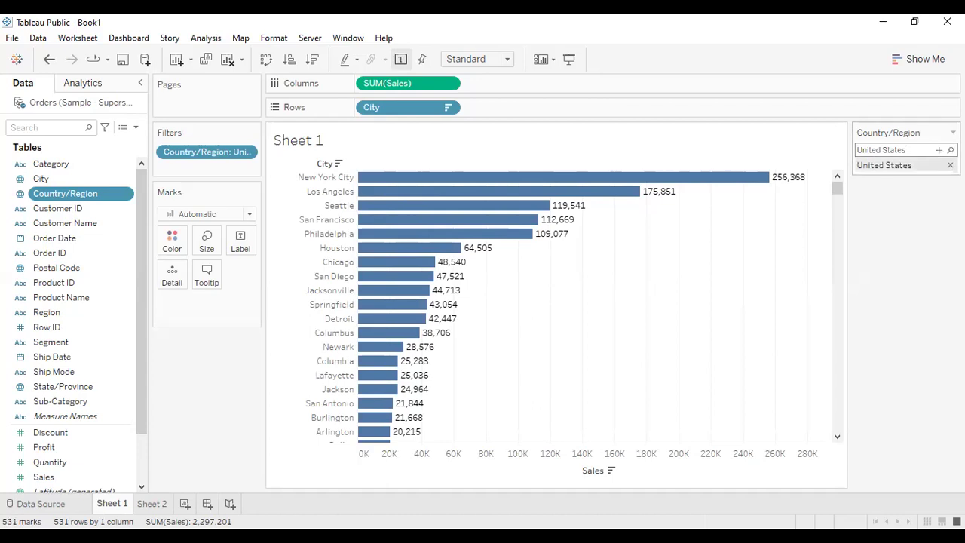
Clear United States and the search text from the Country/Region custom list and change the filter to Multiple Values (list)
{"action": "left_click", "coordinate": [950, 165]}
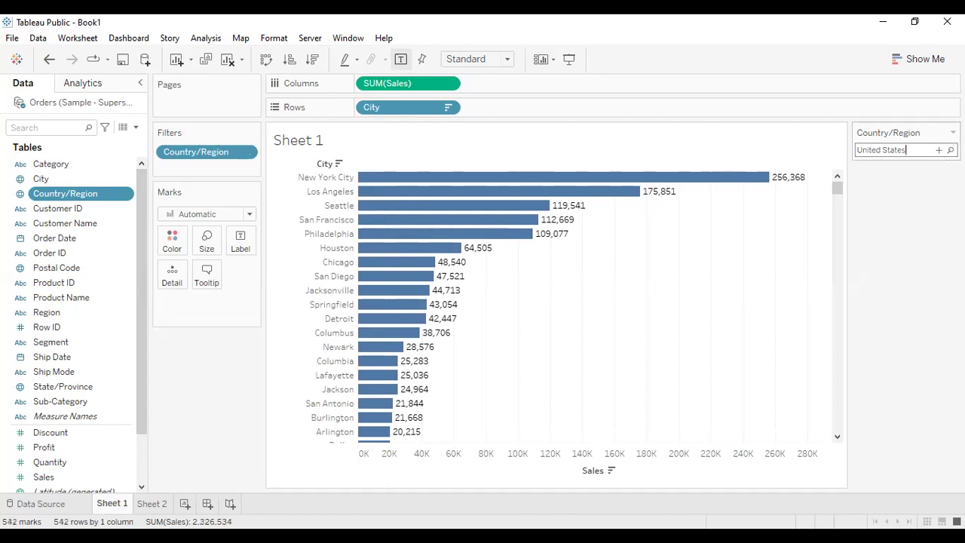
{"action": "key", "text": "BackSpace"}
{"action": "key", "text": "BackSpace"}
{"action": "key", "text": "BackSpace"}
{"action": "key", "text": "BackSpace"}
{"action": "key", "text": "BackSpace"}
{"action": "key", "text": "BackSpace"}
{"action": "key", "text": "BackSpace"}
{"action": "key", "text": "BackSpace"}
{"action": "key", "text": "BackSpace"}
{"action": "key", "text": "BackSpace"}
{"action": "key", "text": "BackSpace"}
{"action": "key", "text": "BackSpace"}
{"action": "key", "text": "BackSpace"}
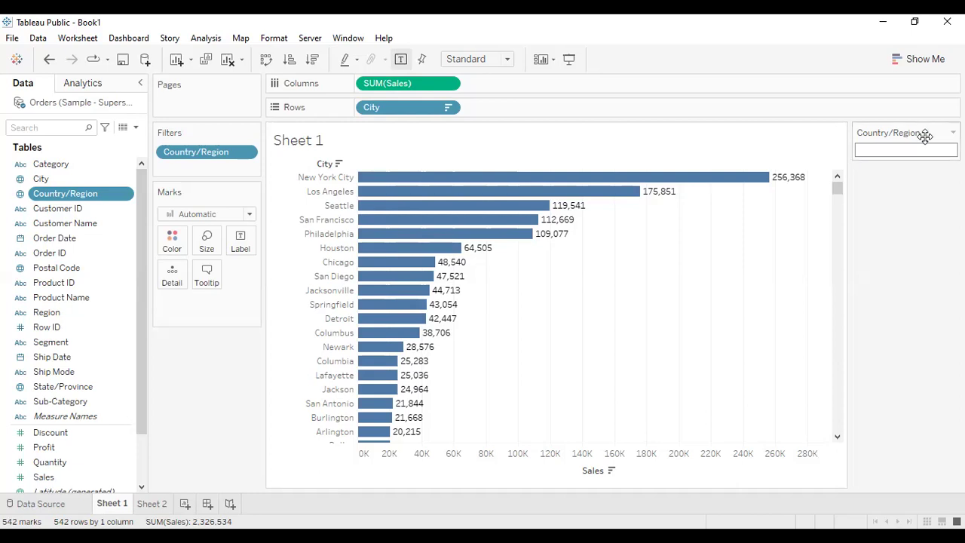
{"action": "left_click", "coordinate": [953, 132]}
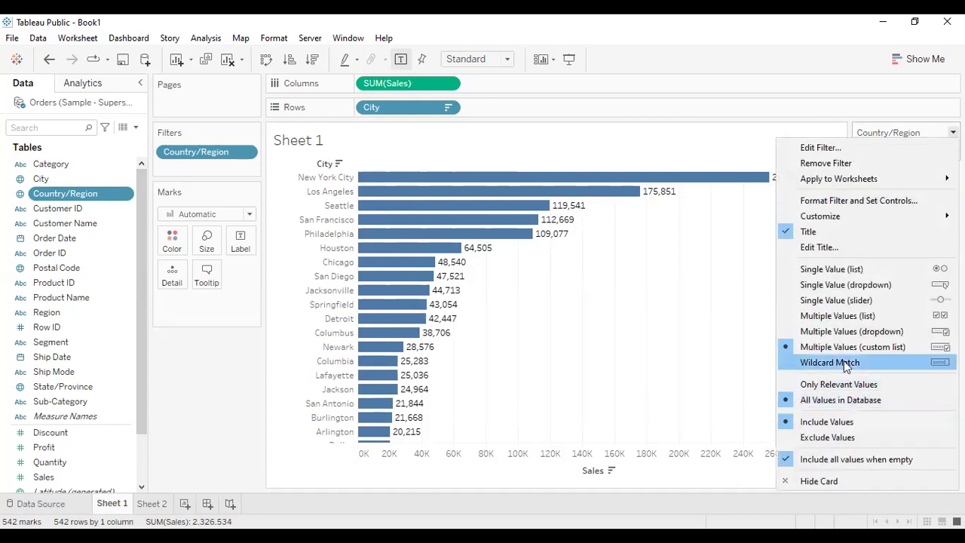
{"action": "left_click", "coordinate": [845, 323]}
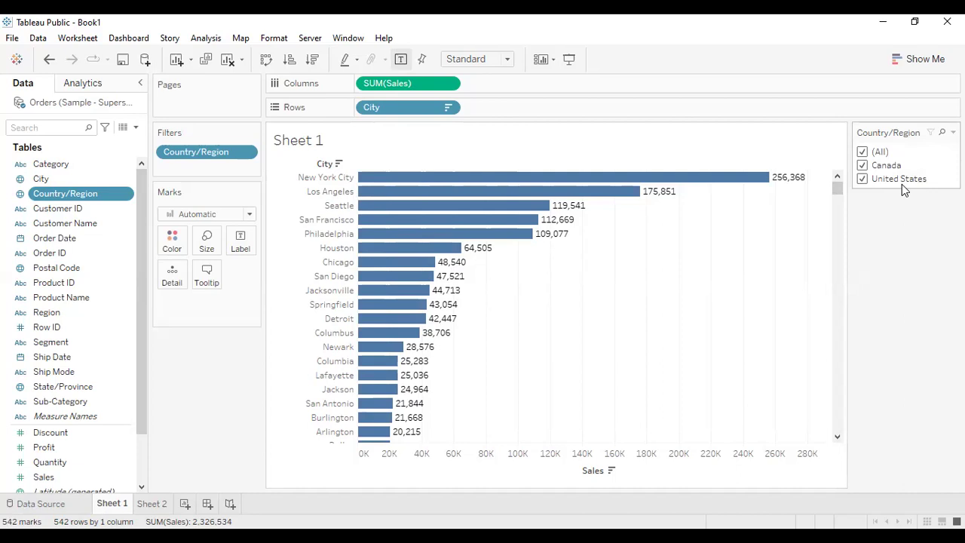
Show a State/Province filter card and place it below the Country/Region card
{"action": "left_click", "coordinate": [79, 387]}
{"action": "right_click", "coordinate": [79, 387]}
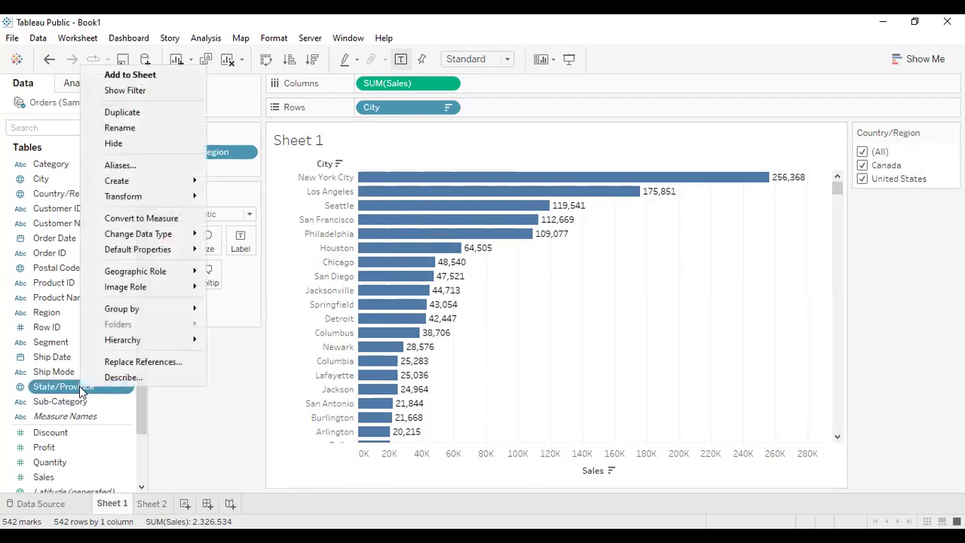
{"action": "left_click", "coordinate": [177, 91]}
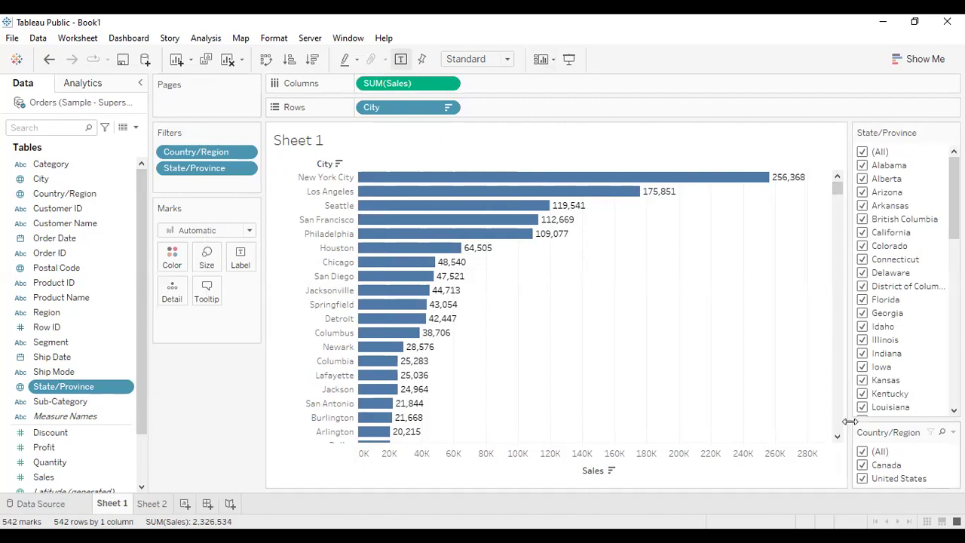
{"action": "left_click_drag", "start_coordinate": [877, 436], "coordinate": [899, 127]}
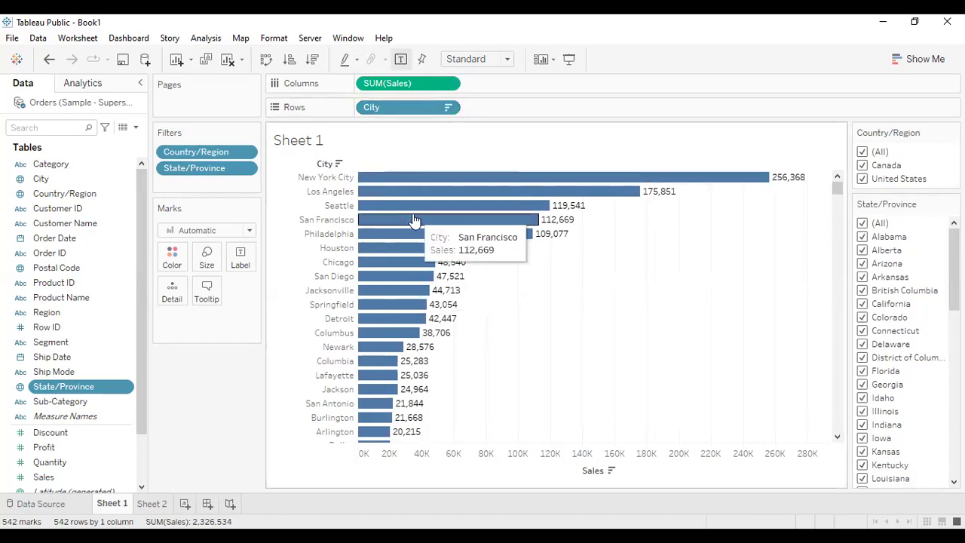
Limit the Country/Region filter to United States and look over the filter's options without changing them
{"action": "left_click", "coordinate": [862, 153]}
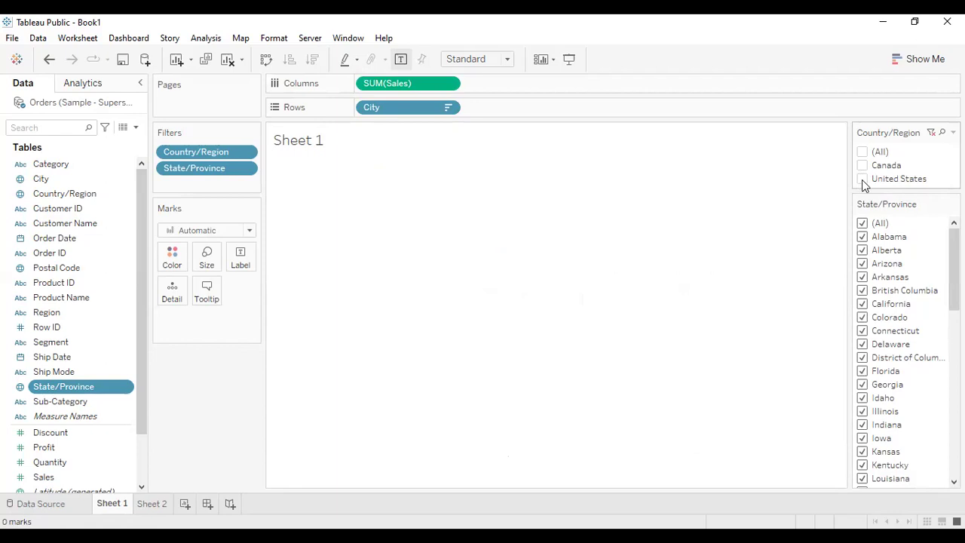
{"action": "left_click", "coordinate": [861, 180]}
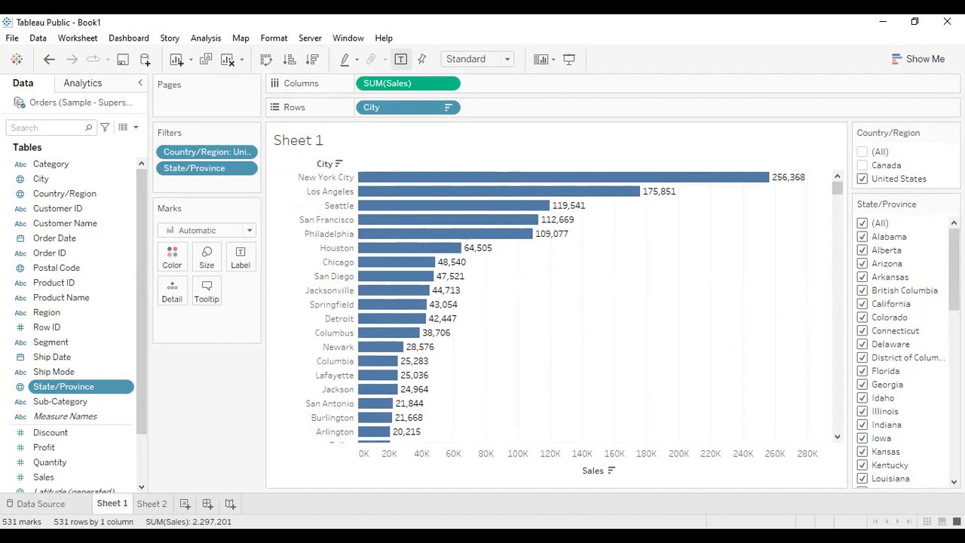
{"action": "left_click", "coordinate": [953, 132]}
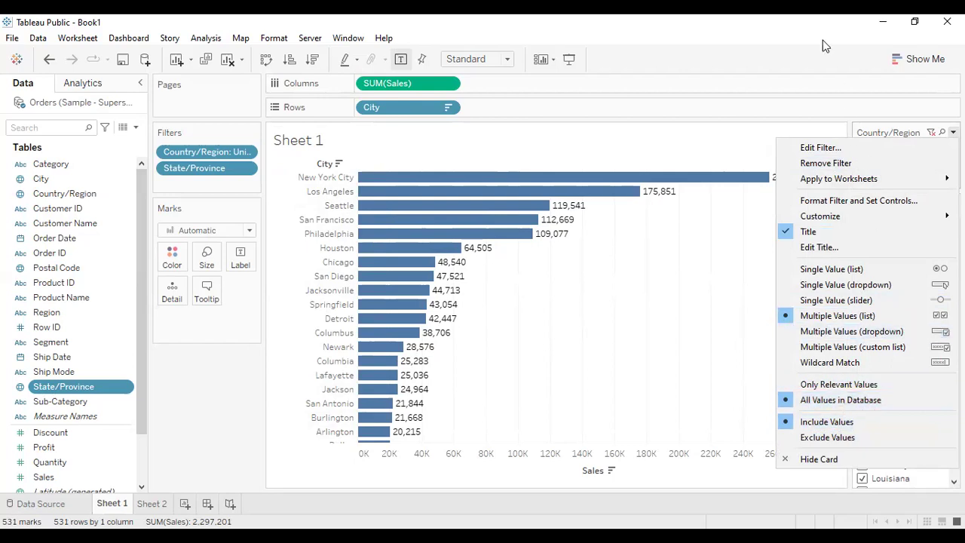
{"action": "left_click", "coordinate": [814, 16]}
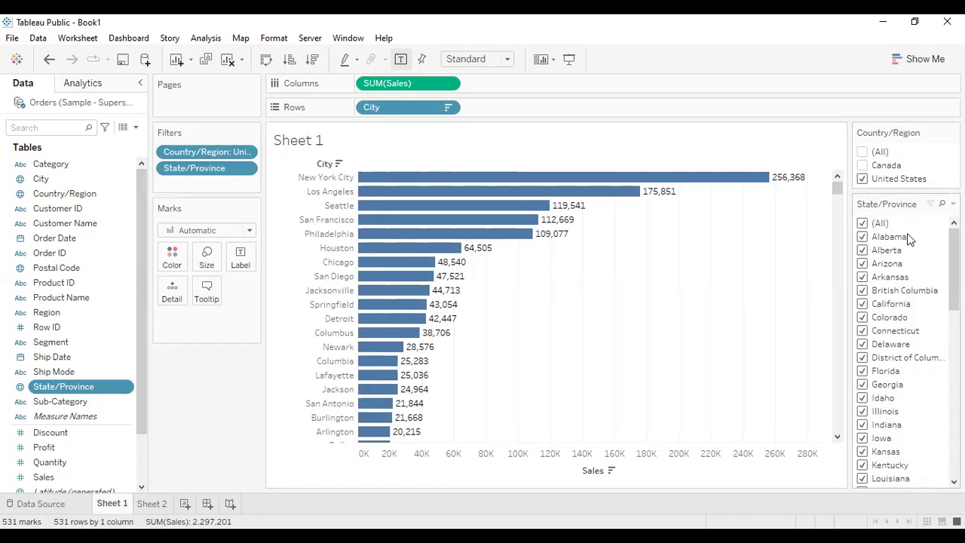
Set the State/Province filter to offer Only Relevant Values and look through its list of states
{"action": "left_click", "coordinate": [953, 203]}
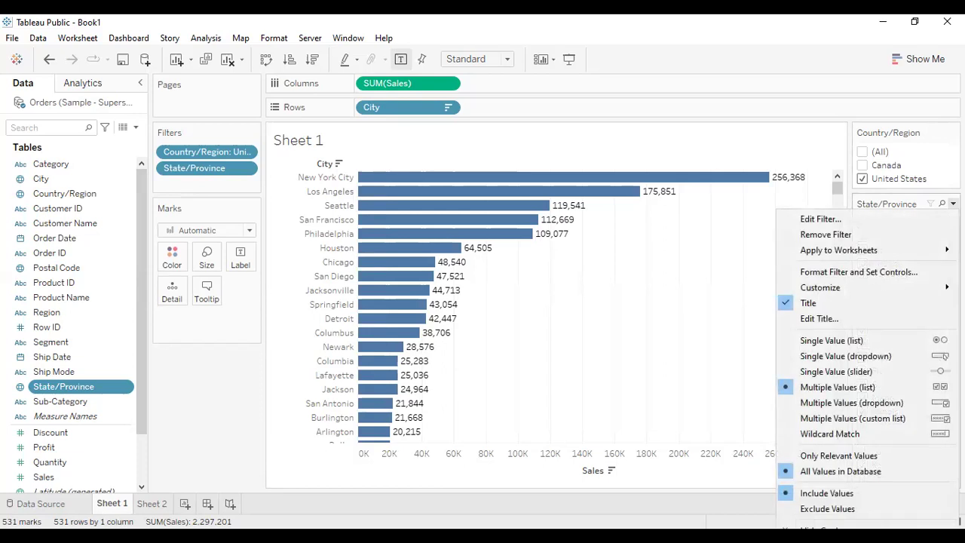
{"action": "left_click", "coordinate": [838, 455]}
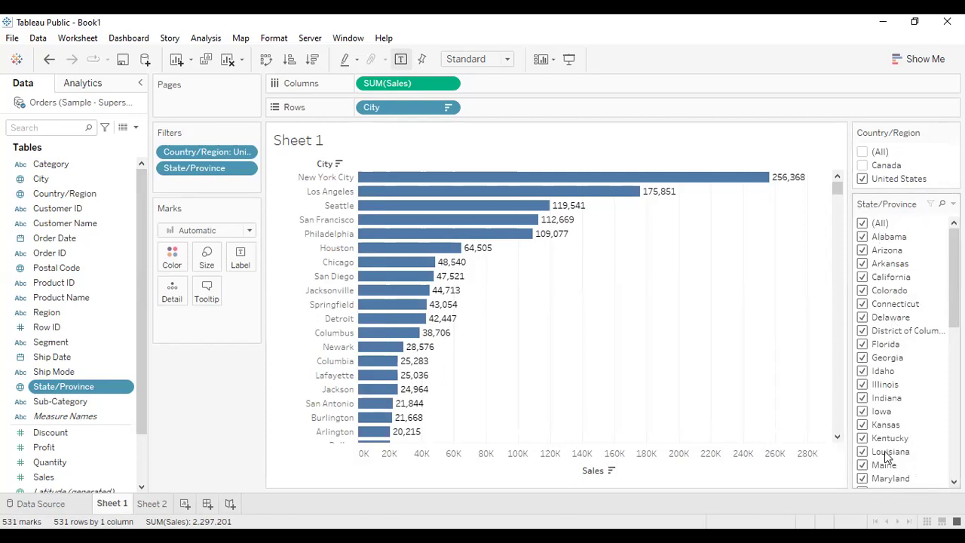
{"action": "mouse_move", "coordinate": [955, 277]}
{"action": "left_mouse_down"}
{"action": "mouse_move", "coordinate": [954, 408]}
{"action": "mouse_move", "coordinate": [954, 277]}
{"action": "left_mouse_up"}
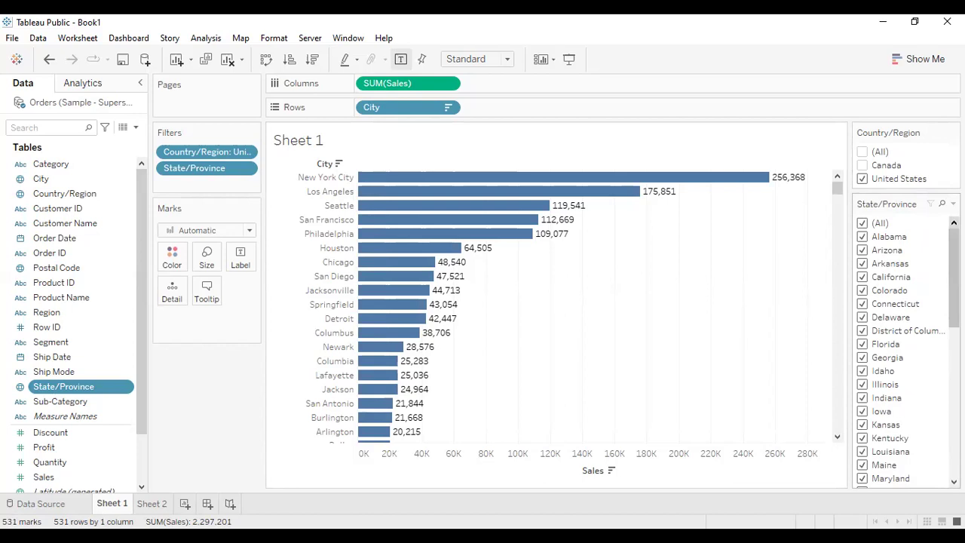
Try filtering to Alabama only, and switch Country/Region to Canada with all State/Province values selected
{"action": "left_click", "coordinate": [863, 223]}
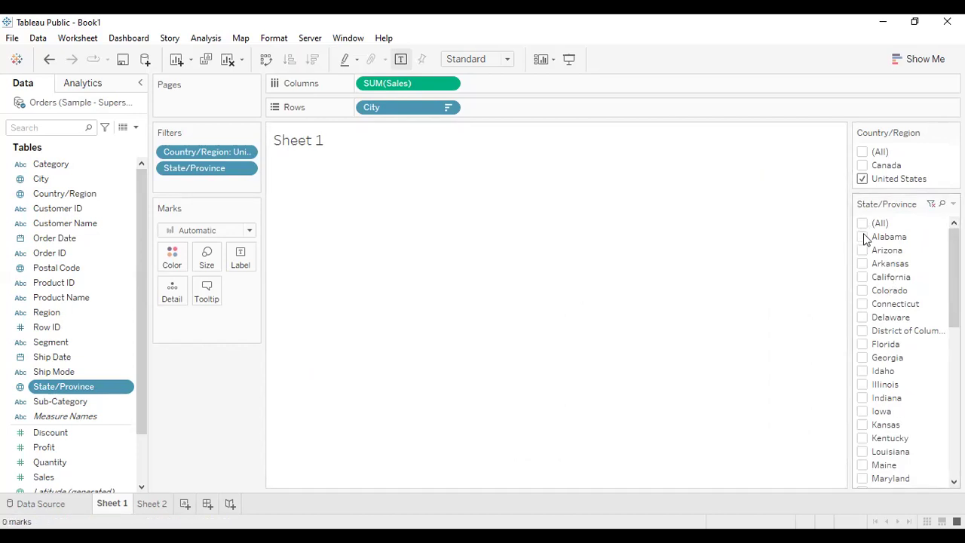
{"action": "left_click", "coordinate": [863, 236]}
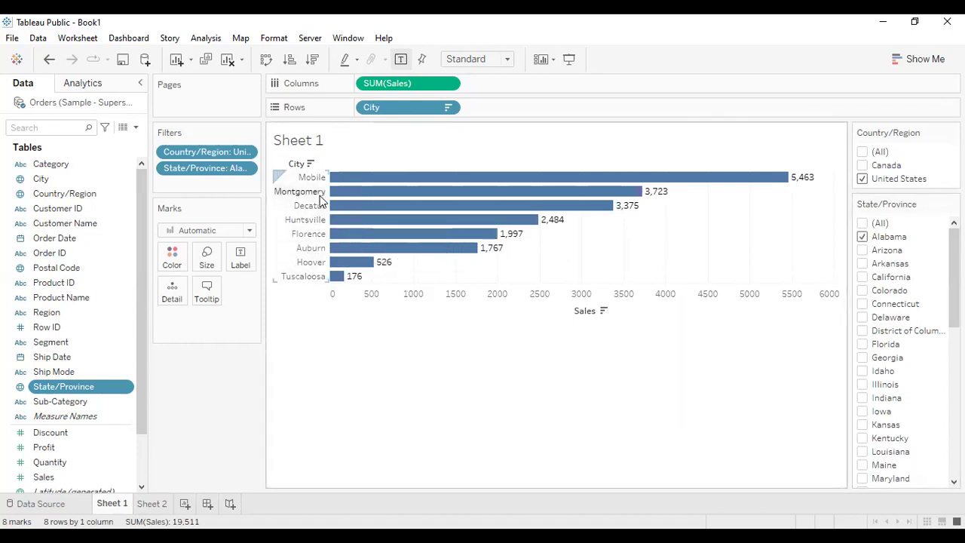
{"action": "left_click", "coordinate": [864, 180]}
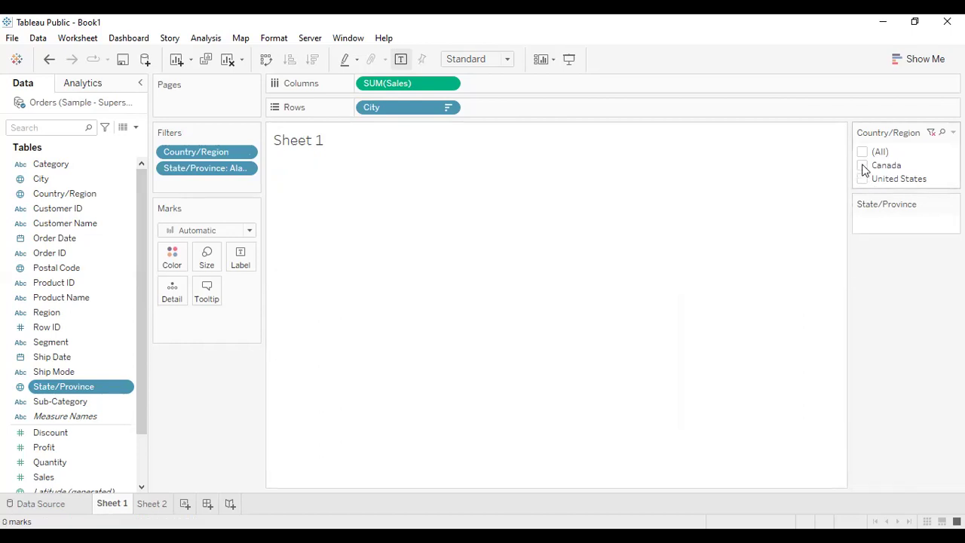
{"action": "left_click", "coordinate": [863, 166]}
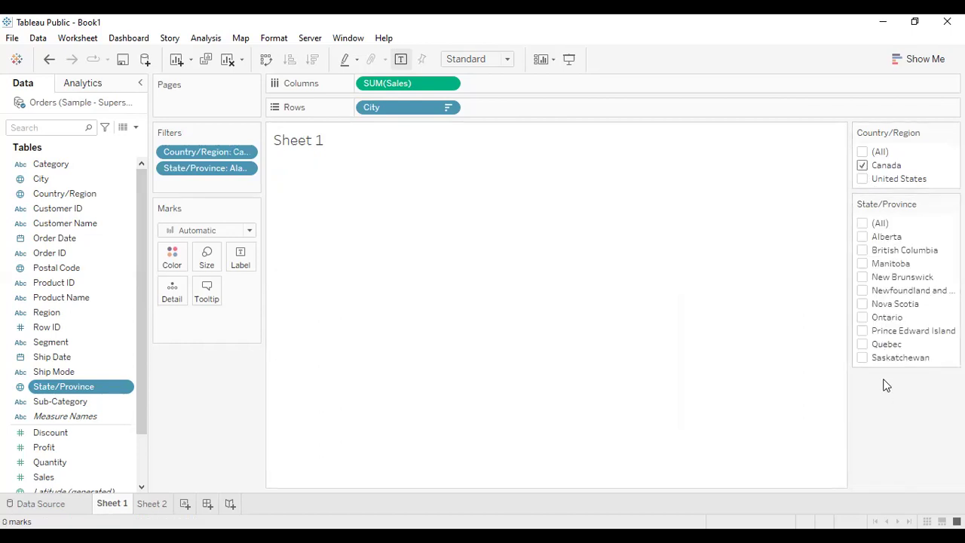
{"action": "left_click", "coordinate": [862, 225]}
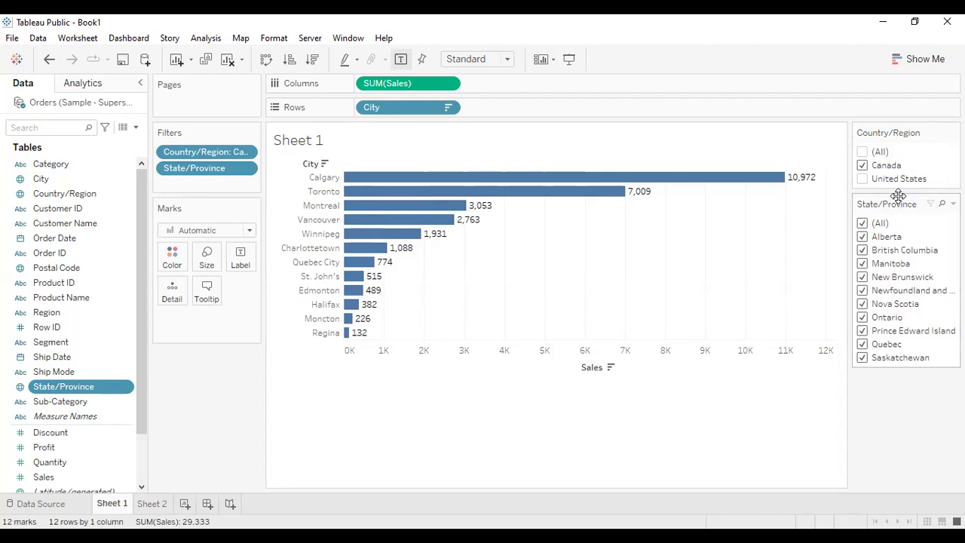
Reset the Country/Region filter to All and customize its card to show the Apply button
{"action": "left_click", "coordinate": [862, 153]}
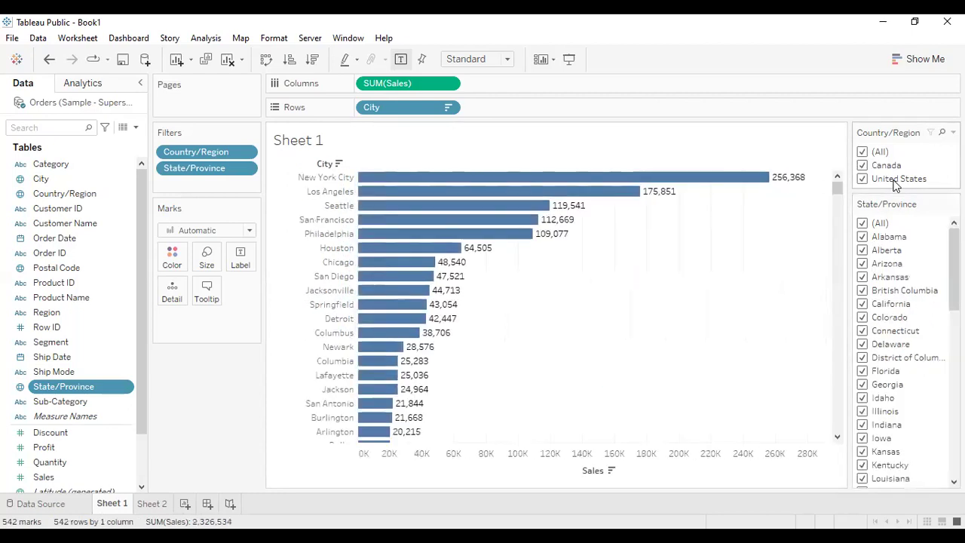
{"action": "left_click", "coordinate": [953, 132]}
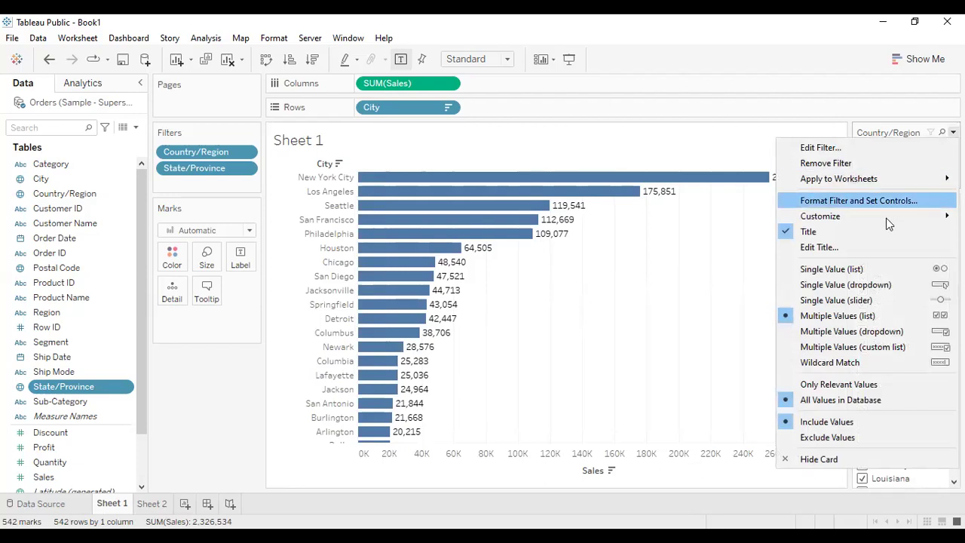
{"action": "mouse_move", "coordinate": [886, 219]}
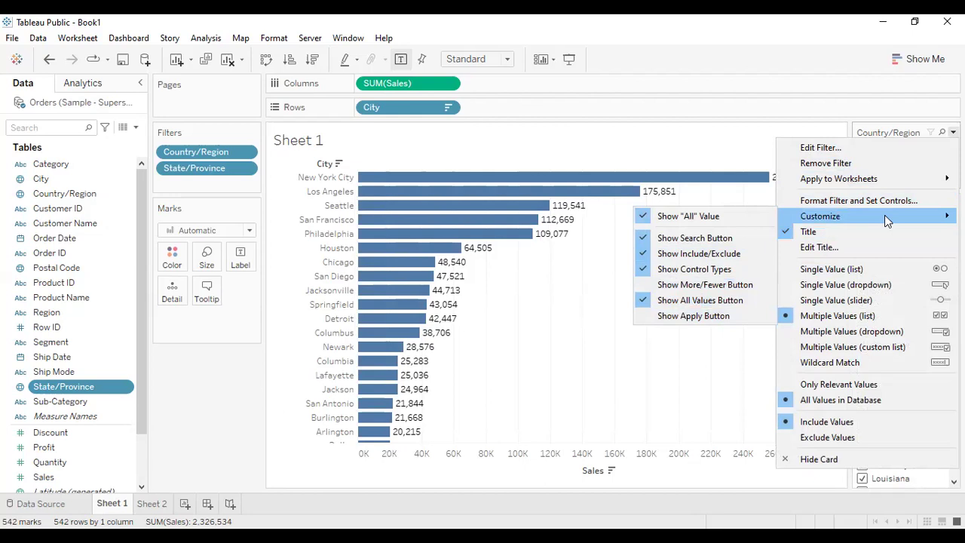
{"action": "left_click", "coordinate": [722, 317]}
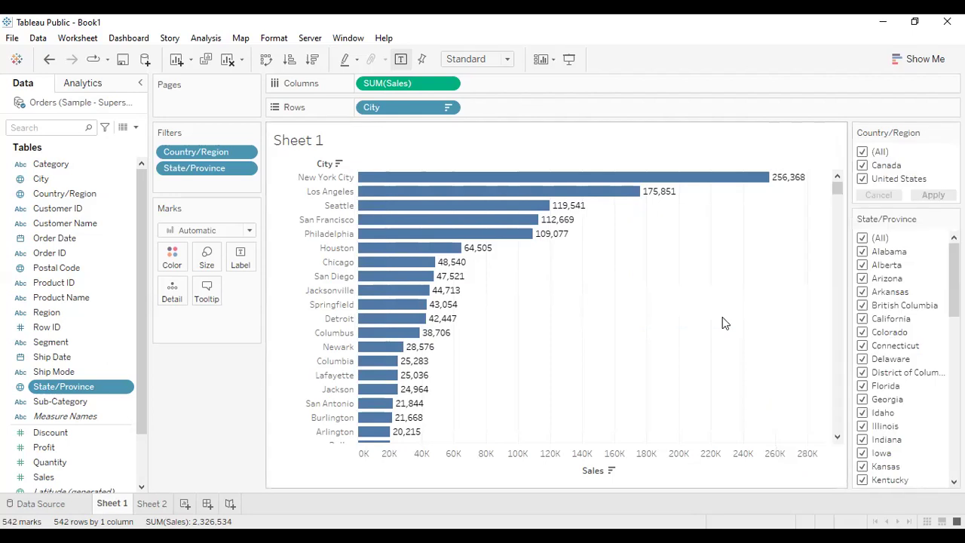
Try deselecting Canada and United States in the Country/Region filter without applying, and reselect both
{"action": "left_click", "coordinate": [862, 166]}
{"action": "left_click", "coordinate": [863, 179]}
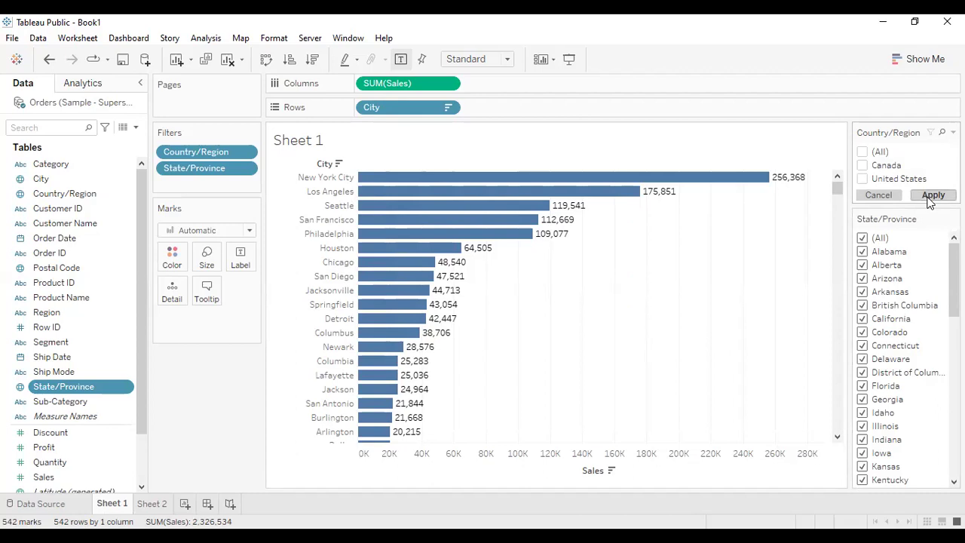
{"action": "left_click", "coordinate": [862, 178]}
{"action": "left_click", "coordinate": [862, 165]}
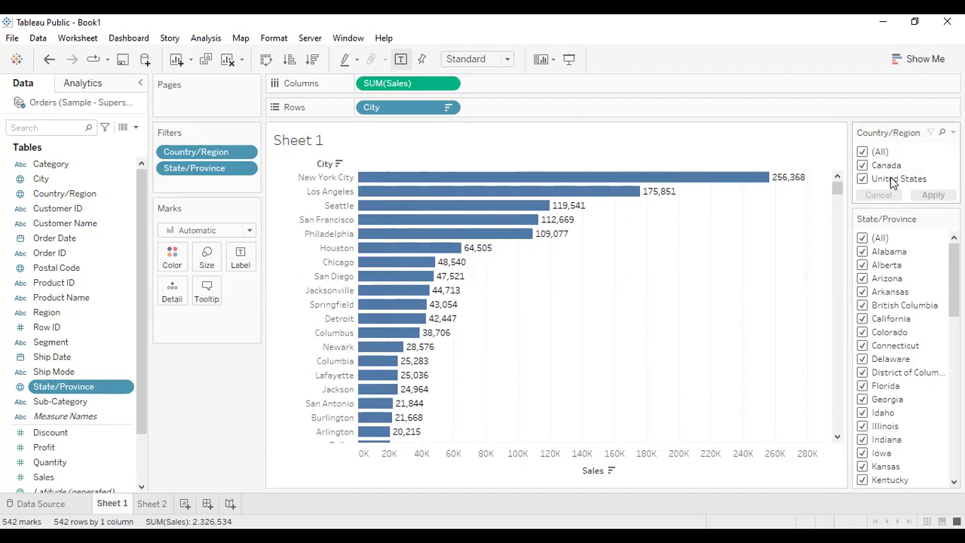
Select only United States in the Country/Region filter and apply the selection
{"action": "left_click", "coordinate": [863, 152]}
{"action": "left_click", "coordinate": [862, 178]}
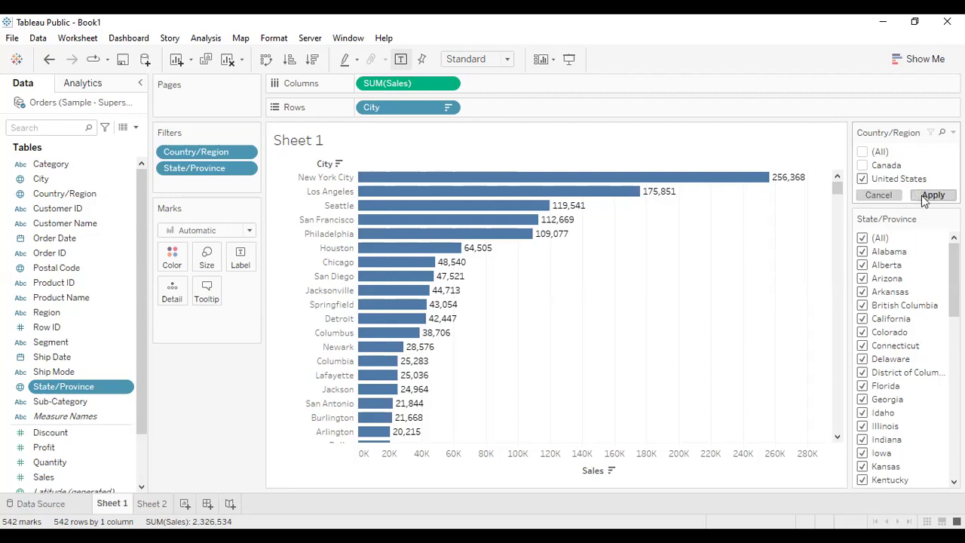
{"action": "left_click", "coordinate": [924, 197]}
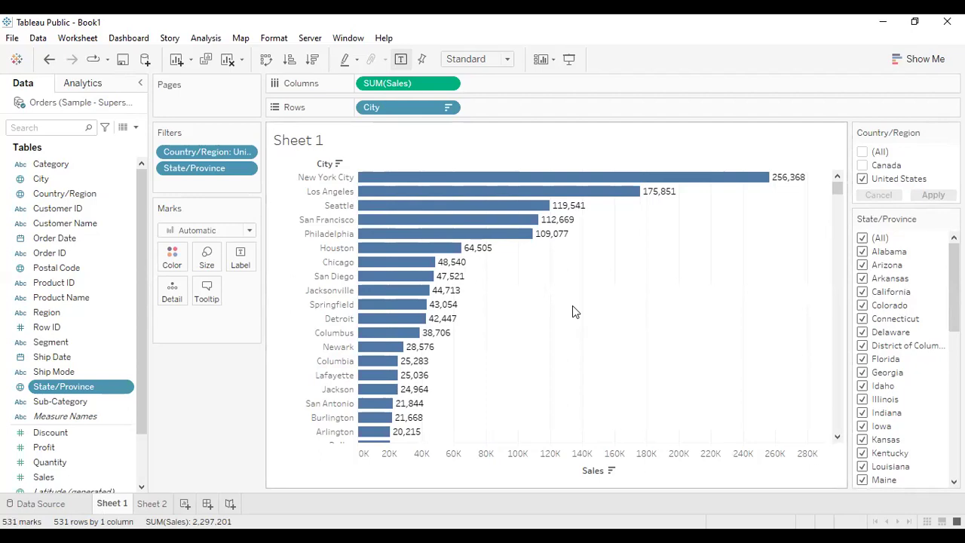
Customize the State/Province filter card to show the Apply button
{"action": "left_click", "coordinate": [953, 218]}
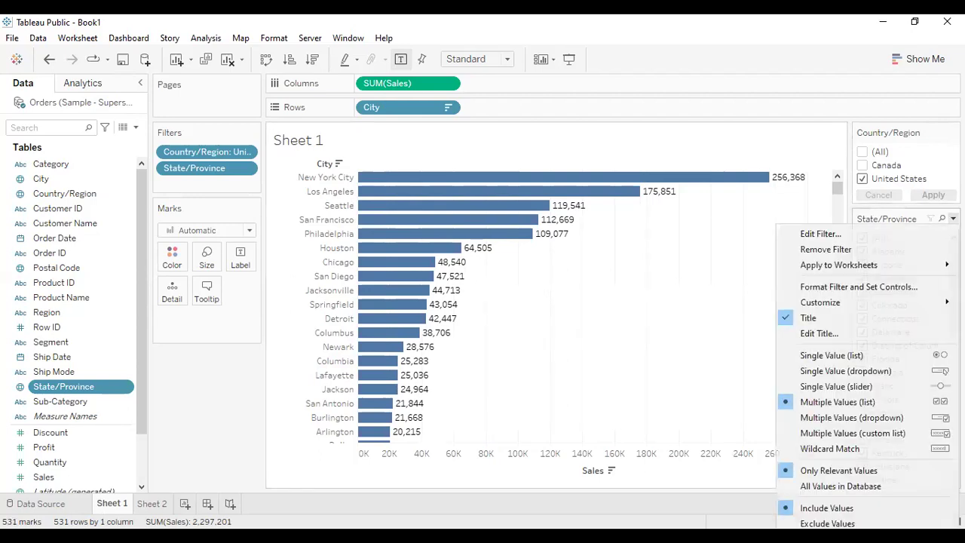
{"action": "mouse_move", "coordinate": [822, 302]}
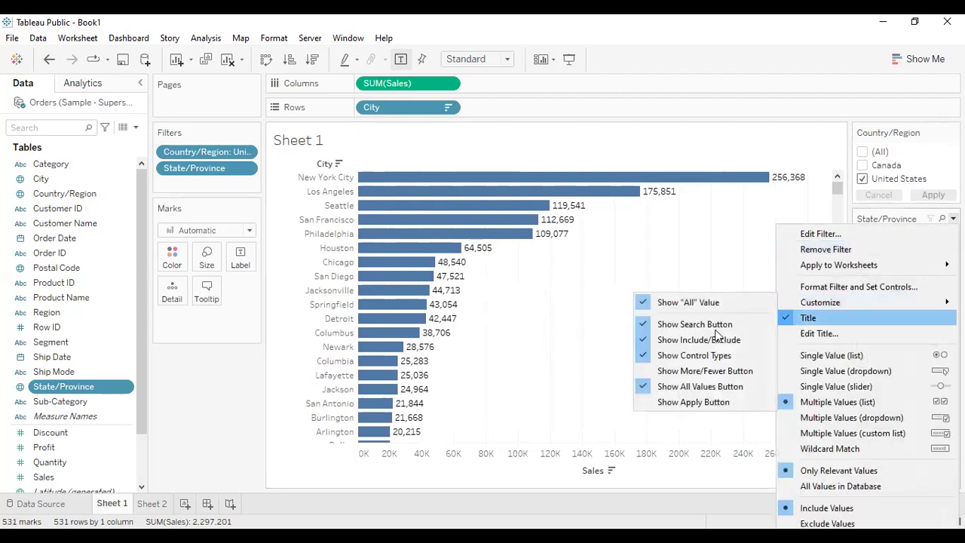
{"action": "left_click", "coordinate": [694, 406]}
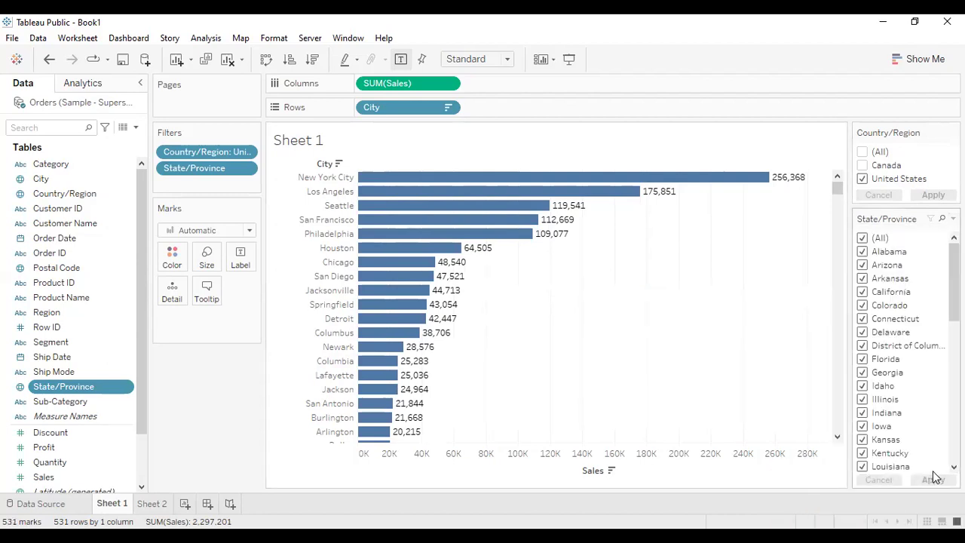
Limit the State/Province filter to Colorado, Florida and Illinois and apply the selection
{"action": "left_click", "coordinate": [862, 237]}
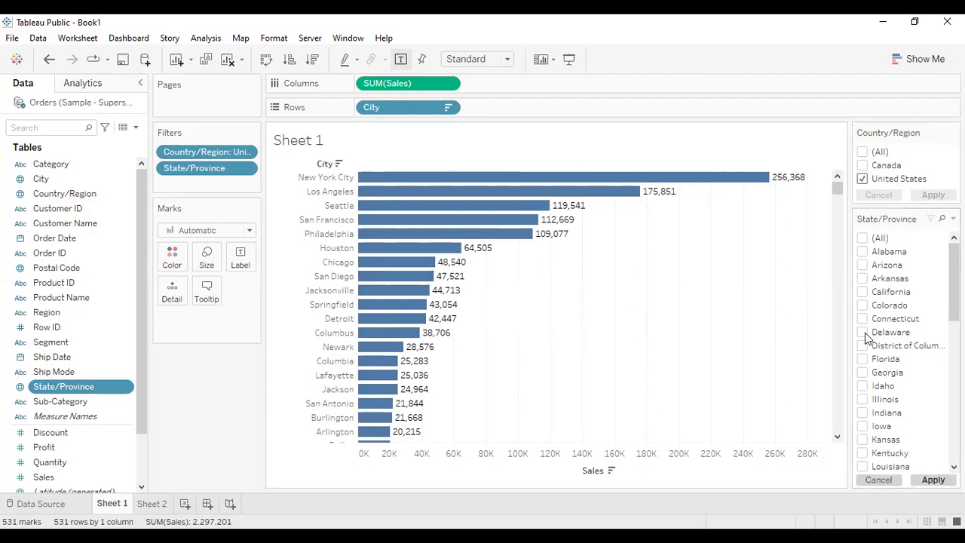
{"action": "left_click", "coordinate": [862, 305]}
{"action": "left_click", "coordinate": [863, 359]}
{"action": "left_click", "coordinate": [863, 400]}
{"action": "left_click", "coordinate": [933, 480]}
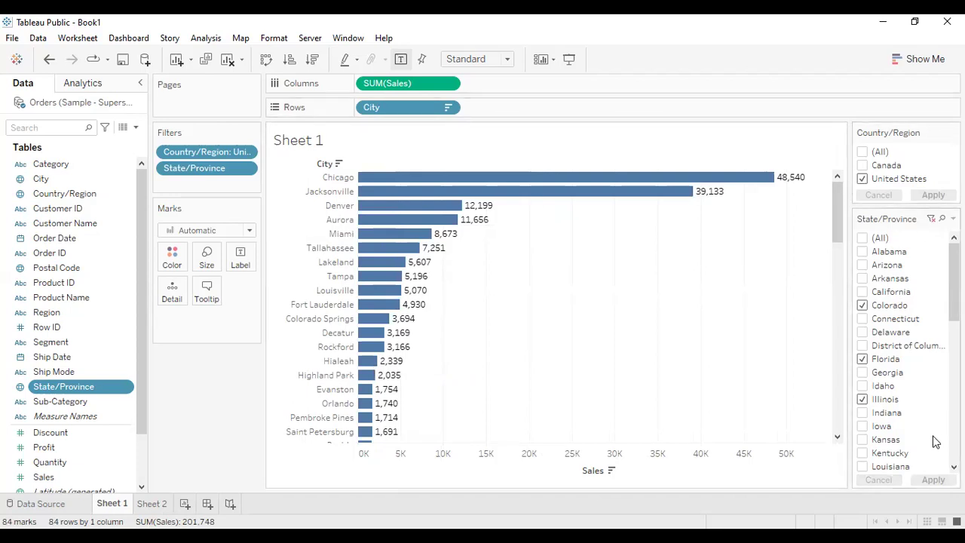
Select all values in the Country/Region and State/Province filters without applying, and check the Country/Region filter's options
{"action": "left_click", "coordinate": [864, 153]}
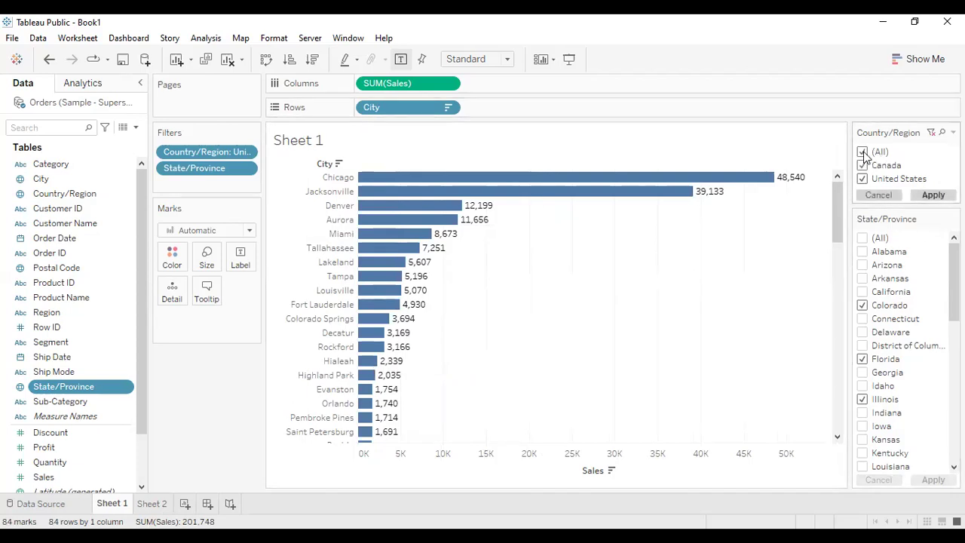
{"action": "left_click", "coordinate": [863, 238]}
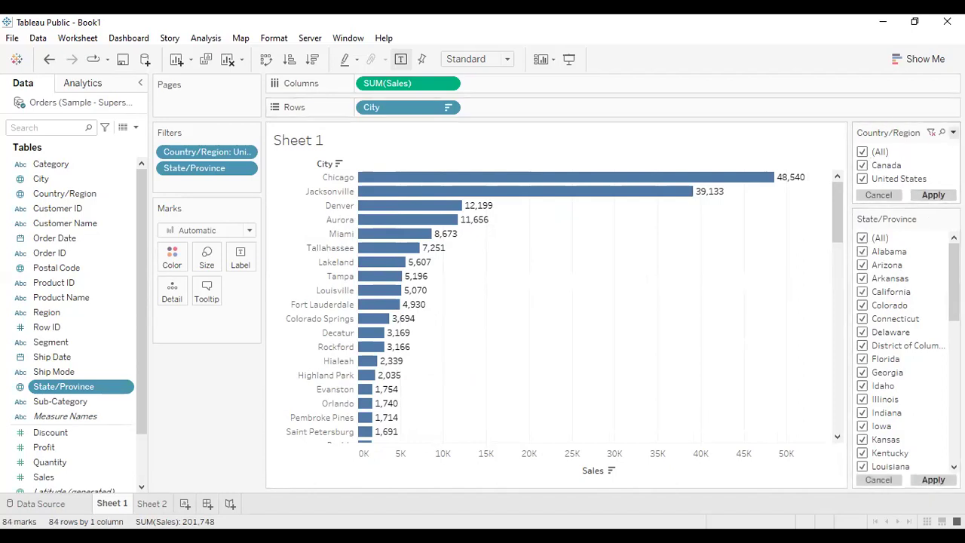
{"action": "left_click", "coordinate": [953, 132]}
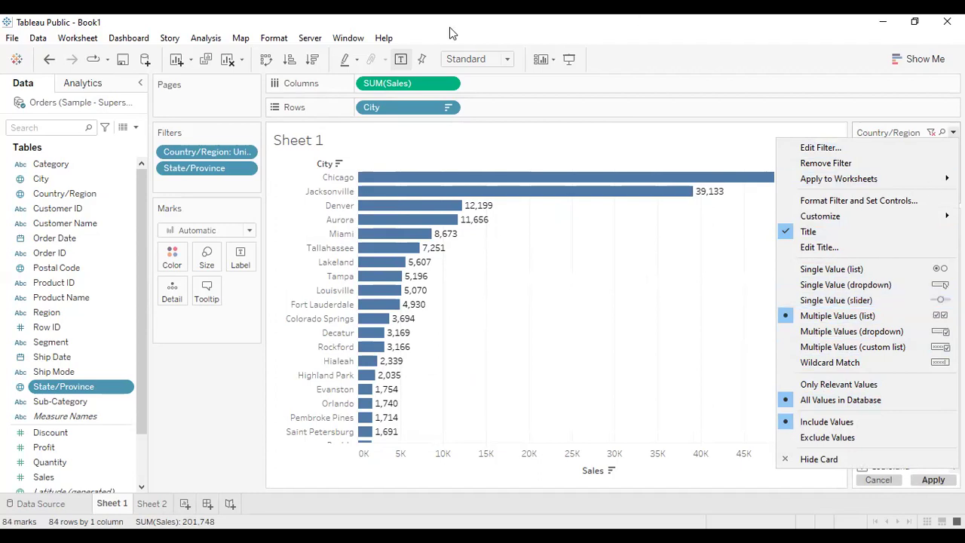
{"action": "left_click", "coordinate": [202, 429]}
Create a new worksheet and build a symbol map from Country/Region, State/Province, Sales and Profit
{"action": "left_click", "coordinate": [205, 504]}
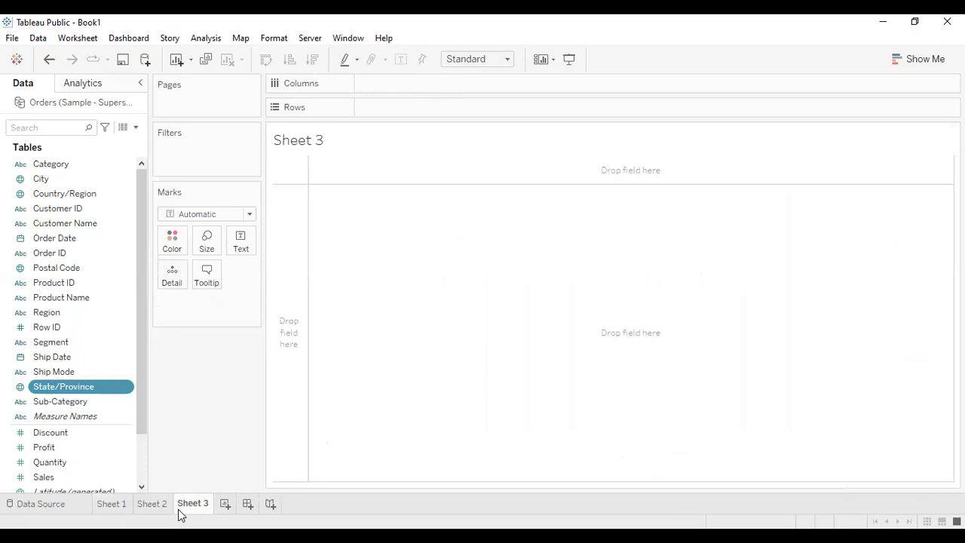
{"action": "left_click", "coordinate": [89, 195]}
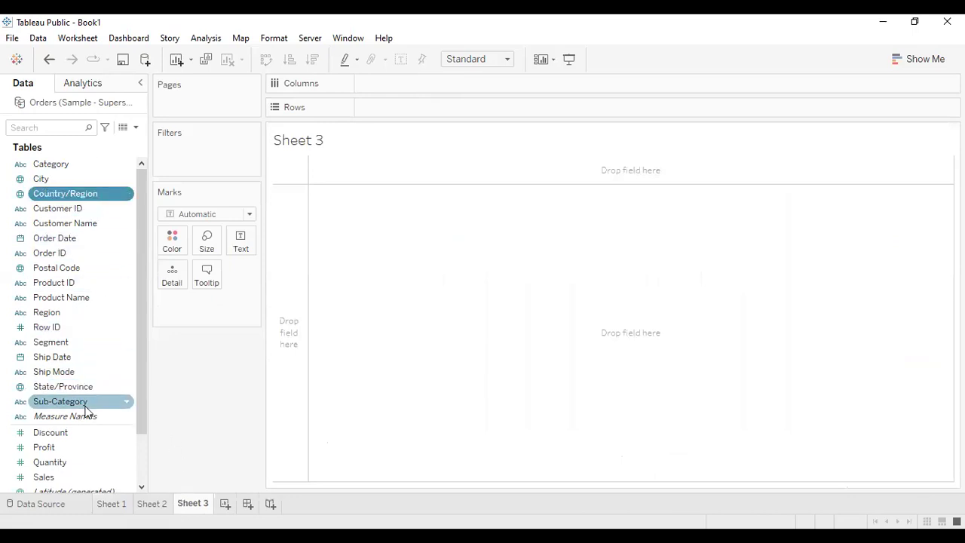
{"action": "left_click", "coordinate": [89, 390], "text": "ctrl"}
{"action": "left_click", "coordinate": [81, 477], "text": "ctrl"}
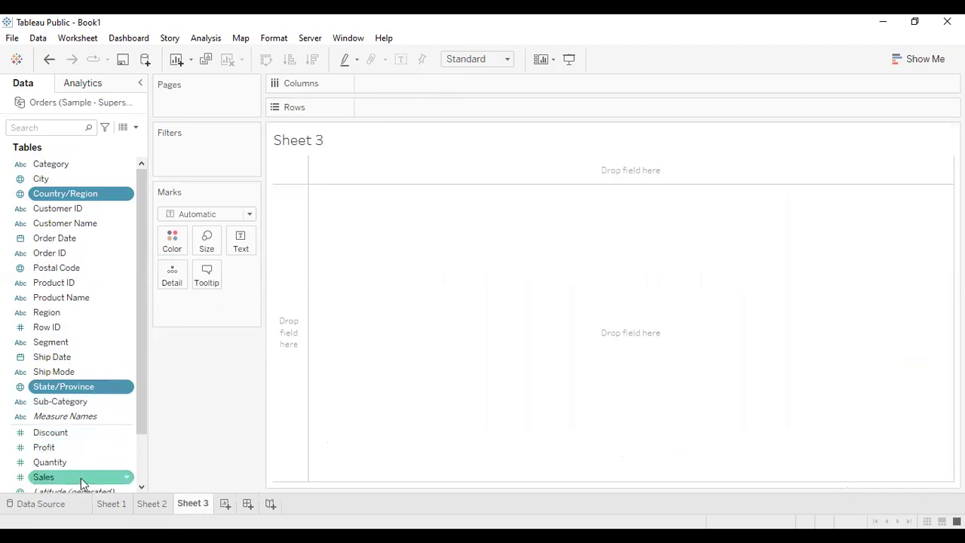
{"action": "left_click", "coordinate": [86, 446], "text": "ctrl"}
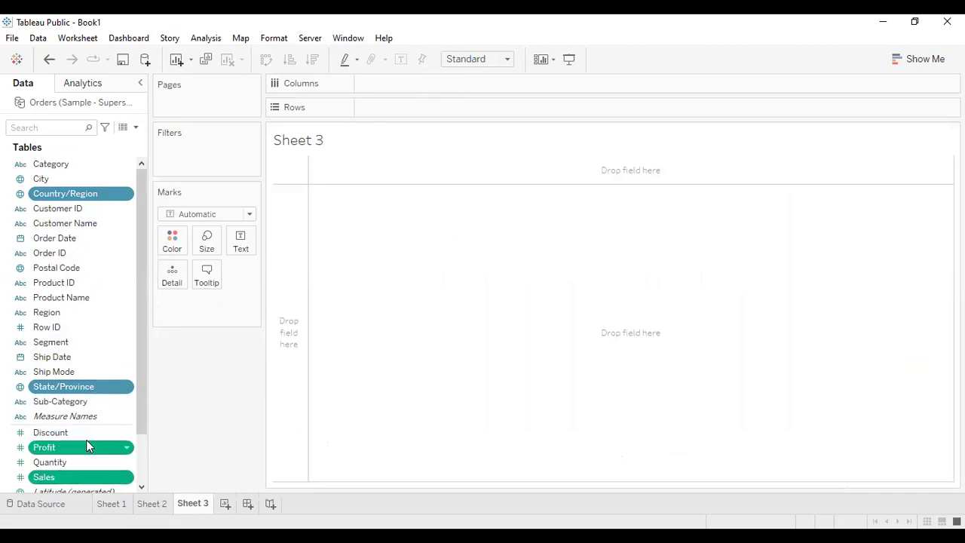
{"action": "left_click", "coordinate": [920, 59]}
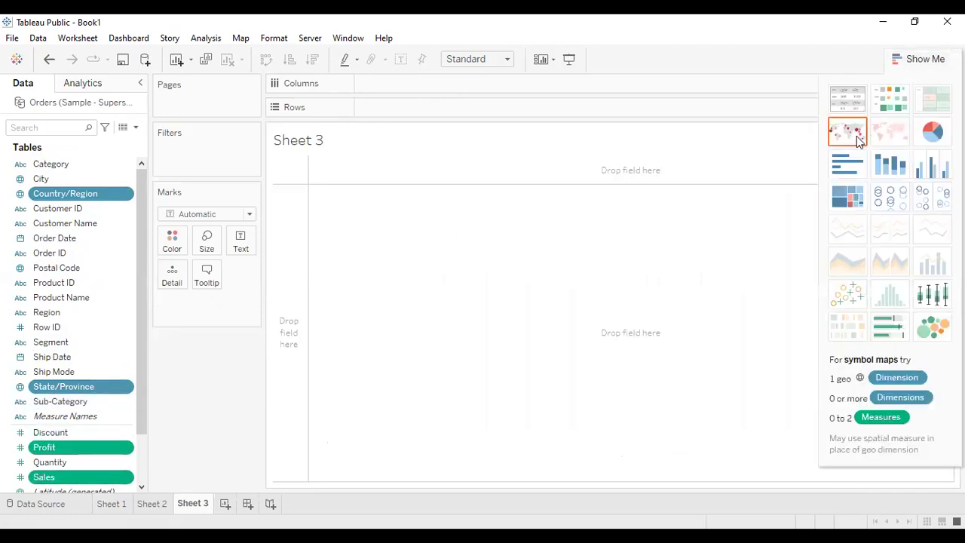
{"action": "left_click", "coordinate": [857, 136]}
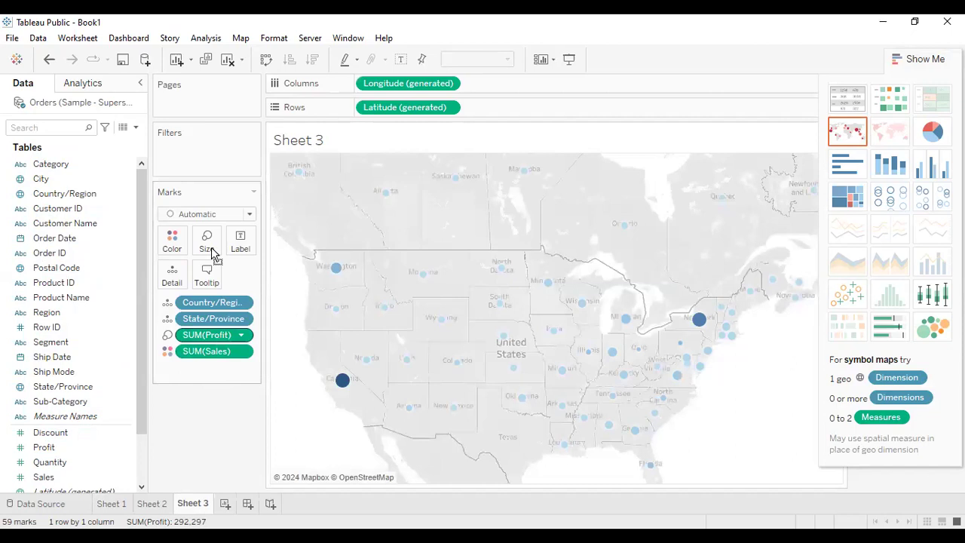
Rearrange the map's marks so that Profit sets the color and Sales sets the size
{"action": "key", "text": "ctrl+z"}
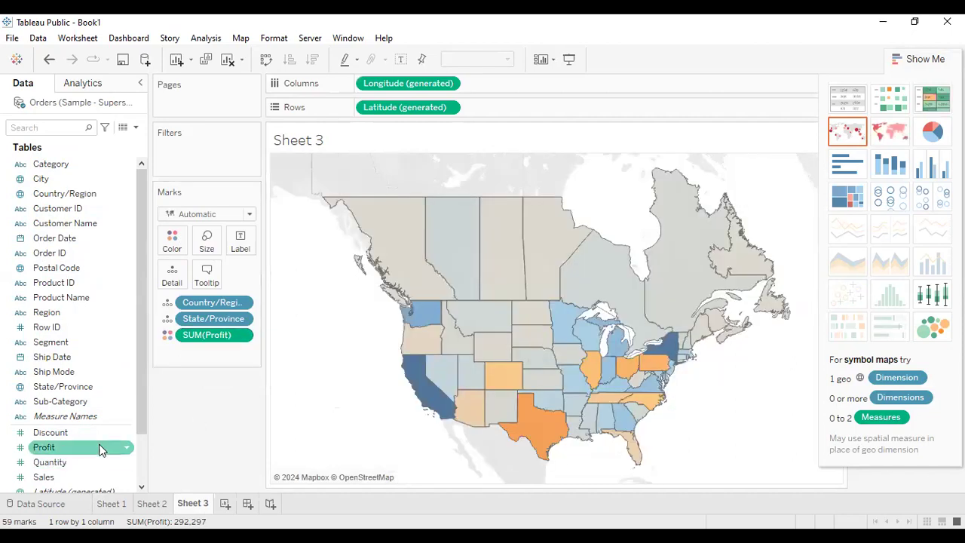
{"action": "left_click_drag", "start_coordinate": [54, 478], "coordinate": [210, 247]}
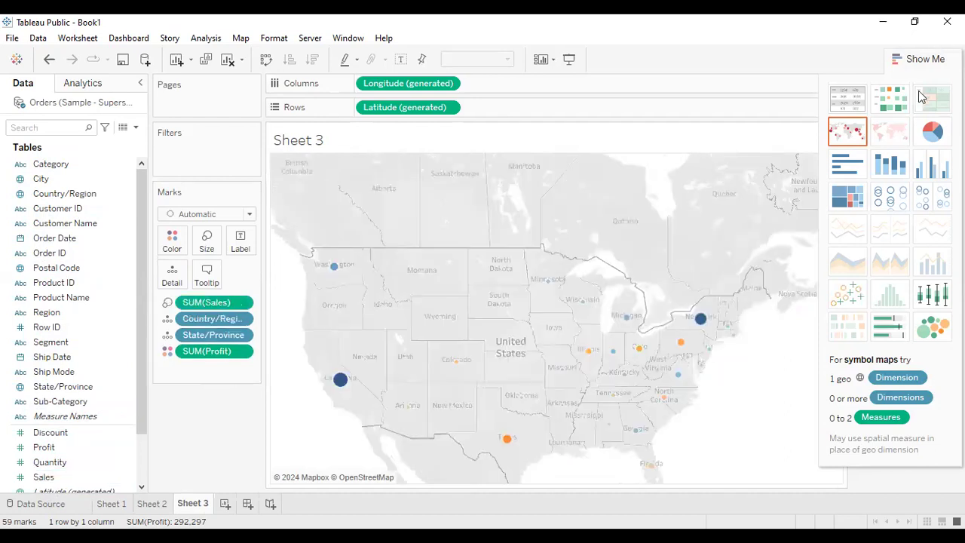
{"action": "left_click", "coordinate": [918, 61]}
Show mark labels on the map and move the Profit and Sales legends below the Marks card
{"action": "left_click", "coordinate": [399, 62]}
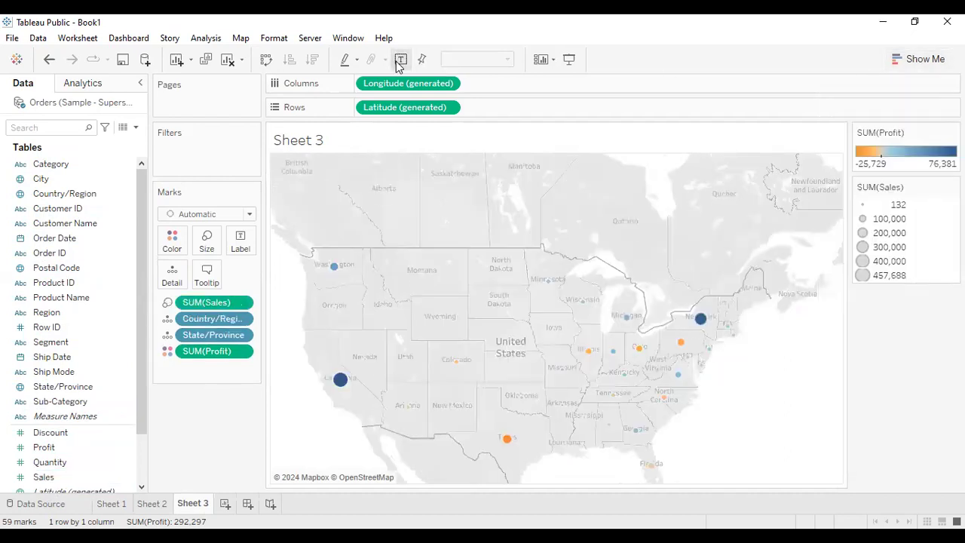
{"action": "left_click_drag", "start_coordinate": [876, 195], "coordinate": [214, 441]}
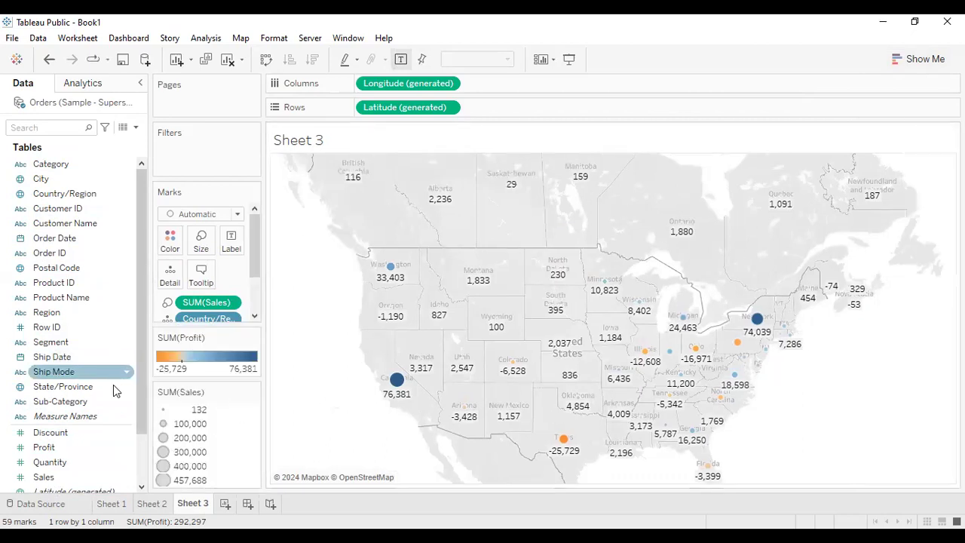
Show a filter card for the Sales measure on the map sheet
{"action": "scroll", "coordinate": [101, 429], "scroll_direction": "down", "scroll_amount": 2}
{"action": "left_click", "coordinate": [95, 449]}
{"action": "left_click", "coordinate": [88, 419]}
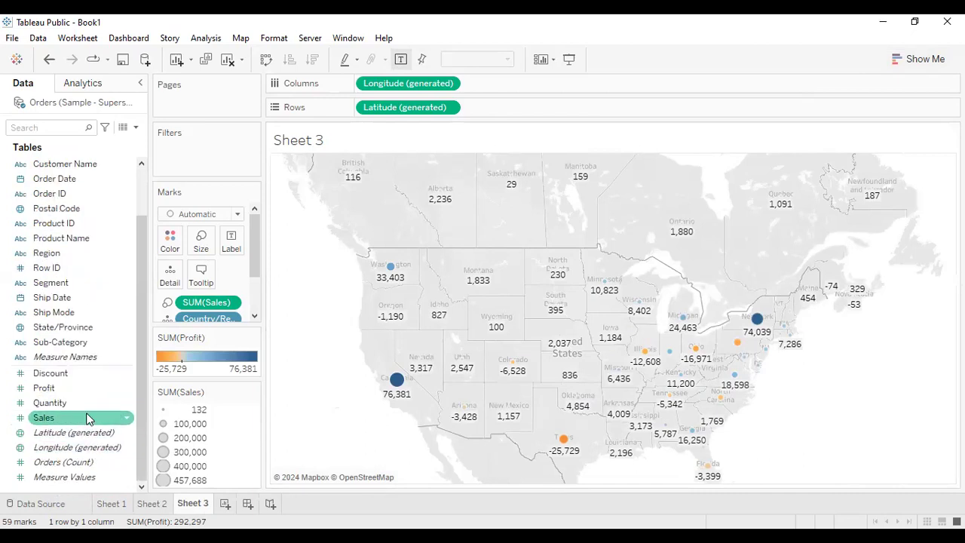
{"action": "right_click", "coordinate": [87, 419]}
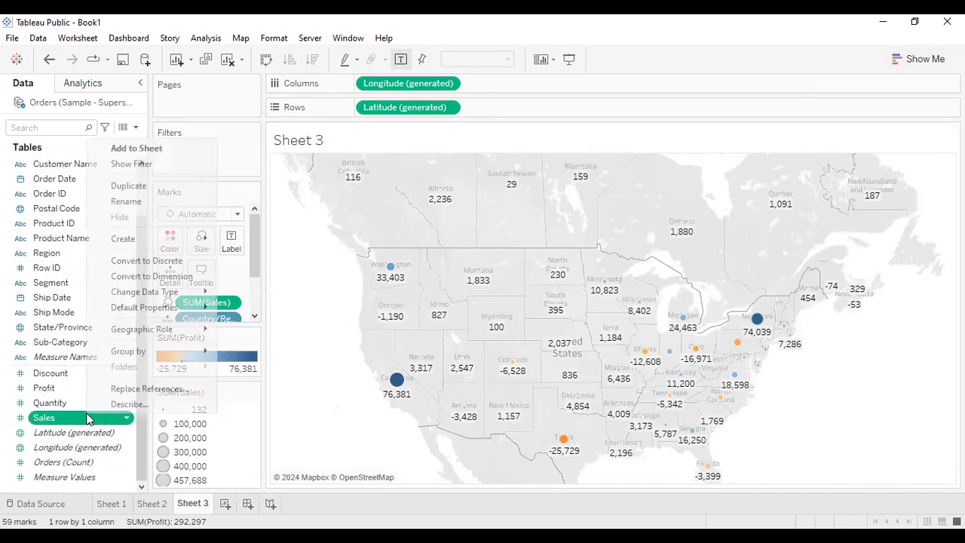
{"action": "left_click", "coordinate": [181, 166]}
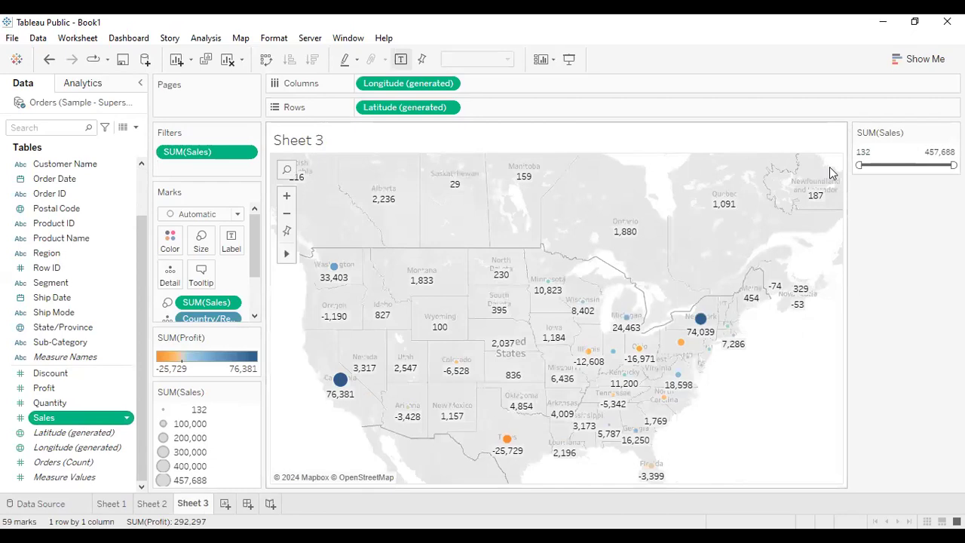
Review the Sales filter card's range options and raise its minimum to about 50,972
{"action": "left_click", "coordinate": [953, 132]}
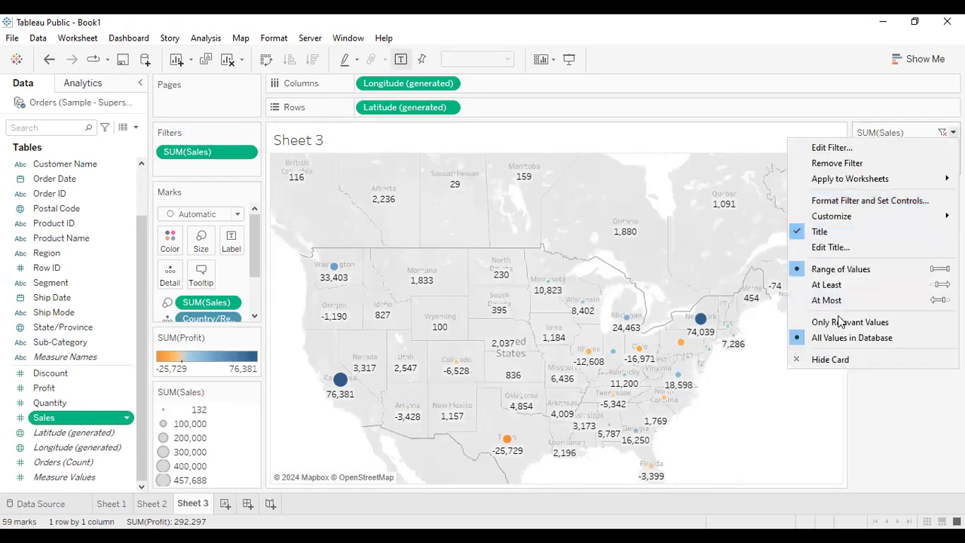
{"action": "left_click", "coordinate": [866, 394]}
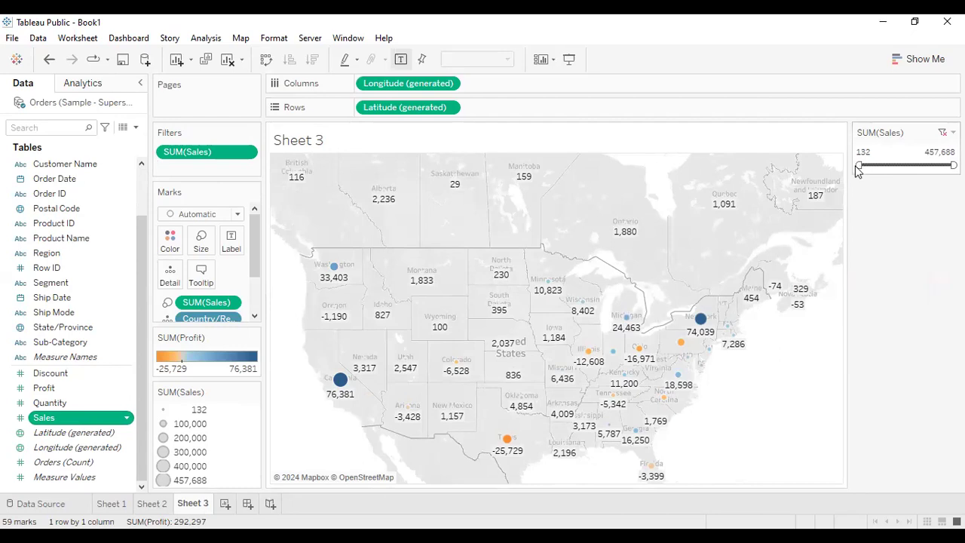
{"action": "mouse_move", "coordinate": [862, 165]}
{"action": "left_mouse_down"}
{"action": "mouse_move", "coordinate": [894, 165]}
{"action": "mouse_move", "coordinate": [858, 165]}
{"action": "mouse_move", "coordinate": [867, 165]}
{"action": "left_mouse_up"}
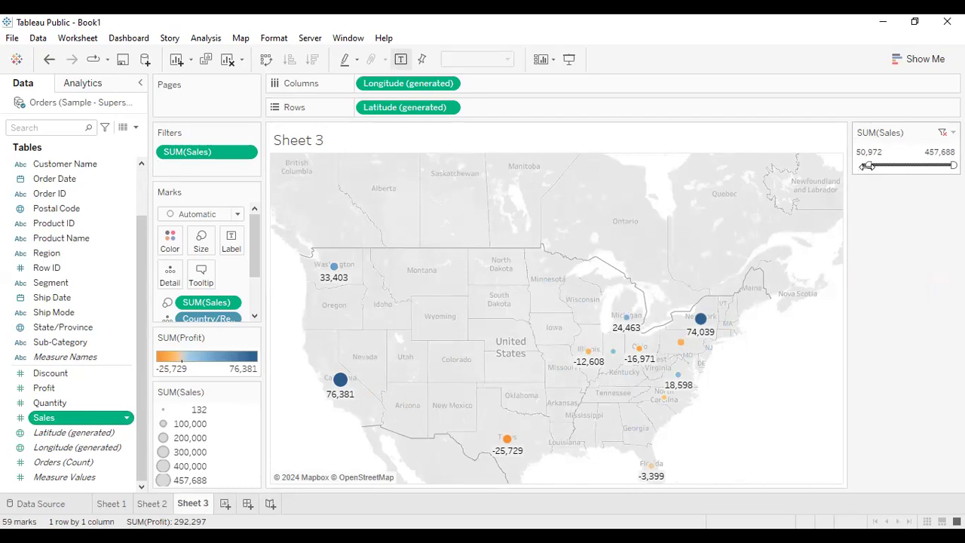
{"action": "left_click_drag", "start_coordinate": [867, 166], "coordinate": [867, 165]}
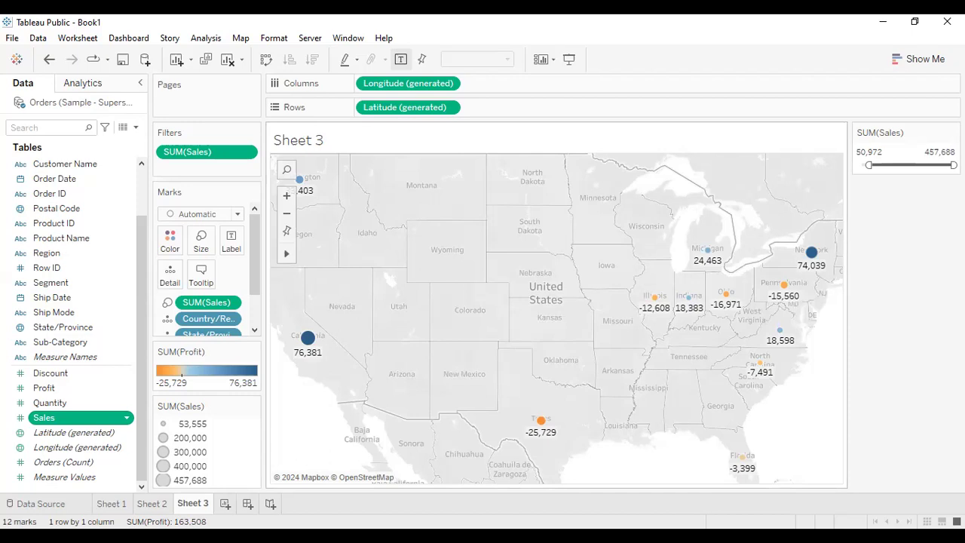
Set the Sales filter's range from 10,000 to 100,000
{"action": "left_click", "coordinate": [875, 151]}
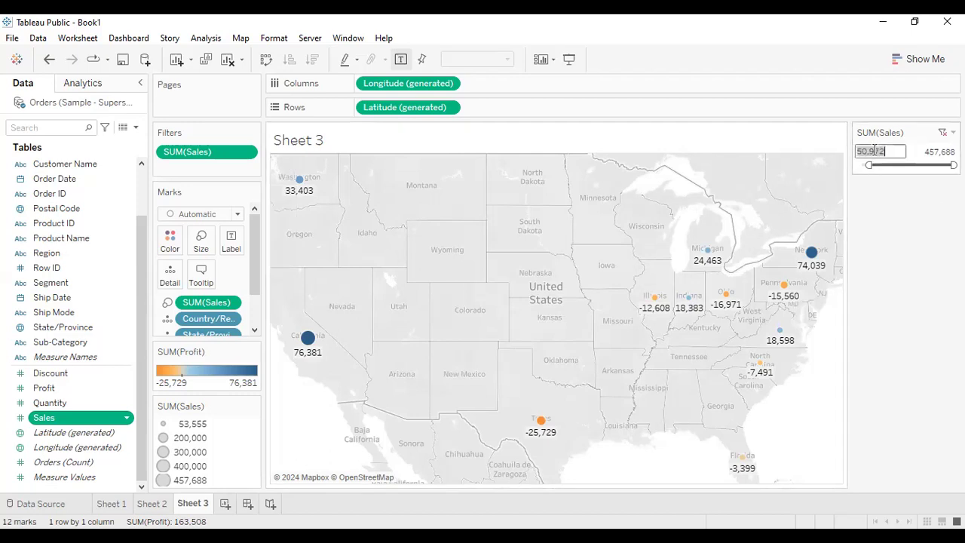
{"action": "type", "text": "10,000"}
{"action": "key", "text": "Return"}
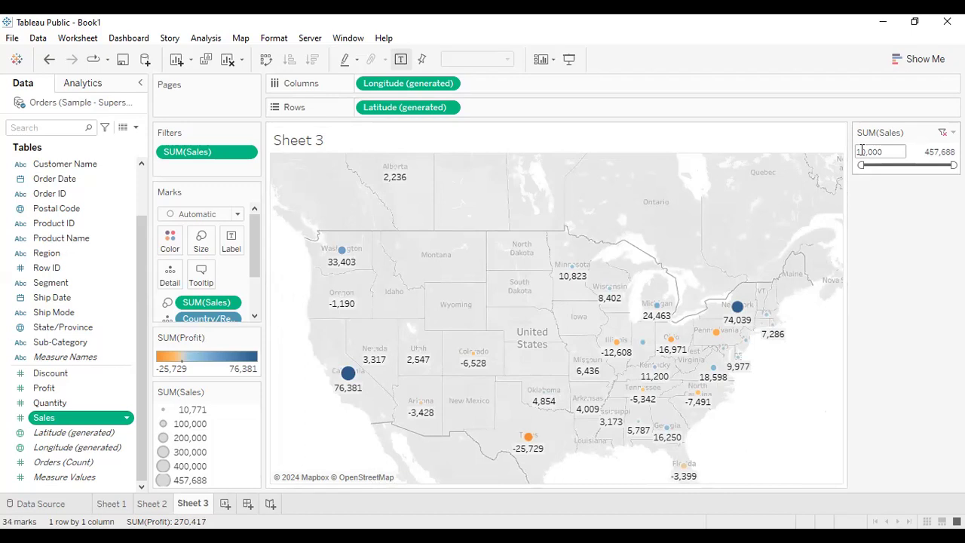
{"action": "left_click", "coordinate": [937, 152]}
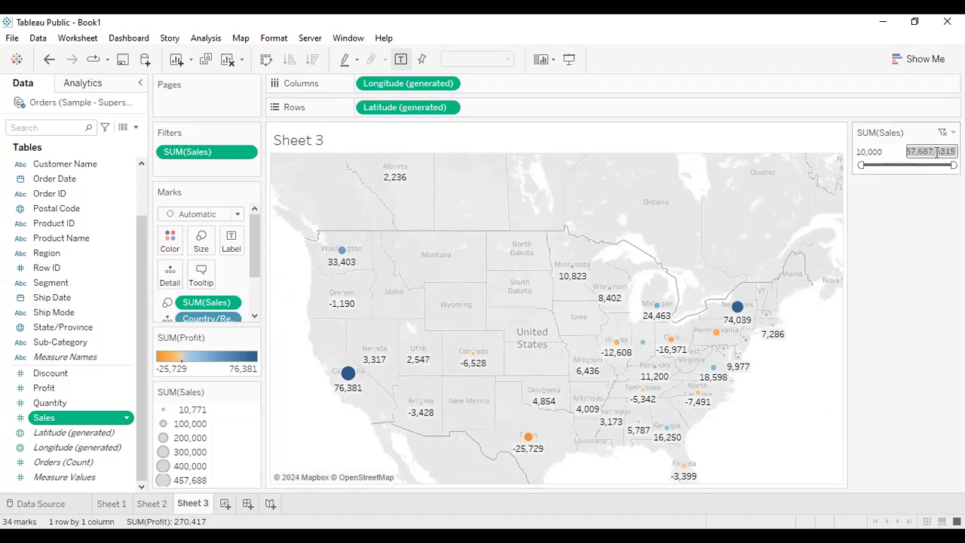
{"action": "type", "text": "100000"}
{"action": "key", "text": "Return"}
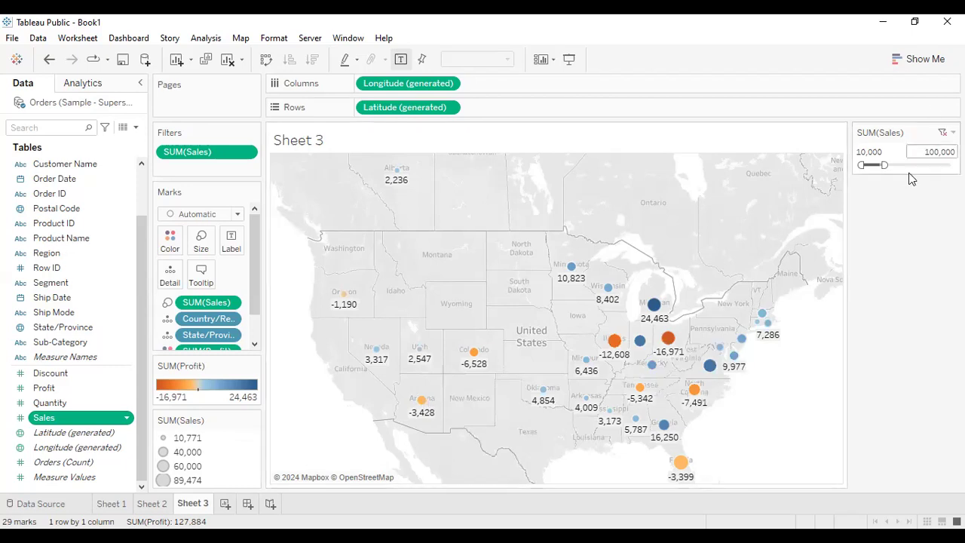
Reset the Sales filter's maximum, try a minimum of about 109,074, and restore the full range
{"action": "left_click_drag", "start_coordinate": [883, 165], "coordinate": [954, 165]}
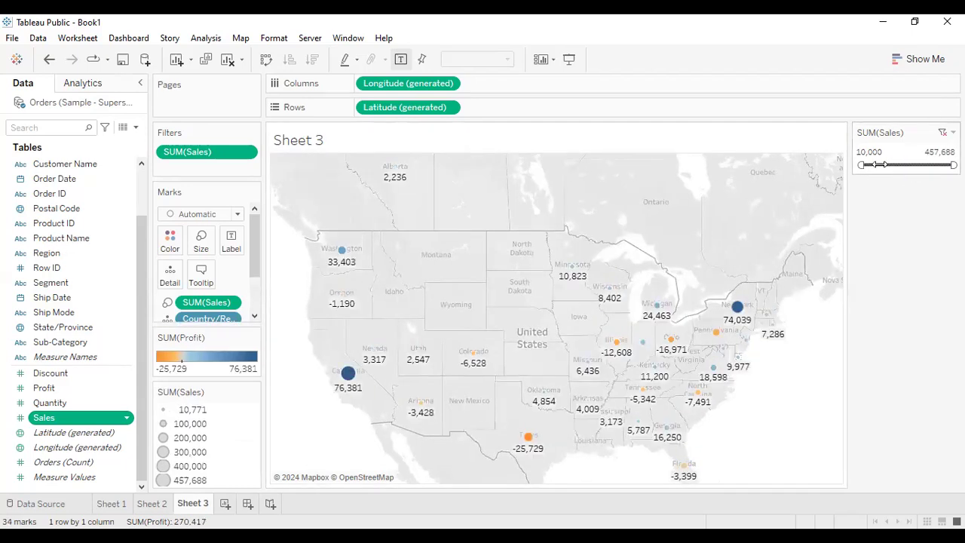
{"action": "left_click_drag", "start_coordinate": [877, 165], "coordinate": [881, 164]}
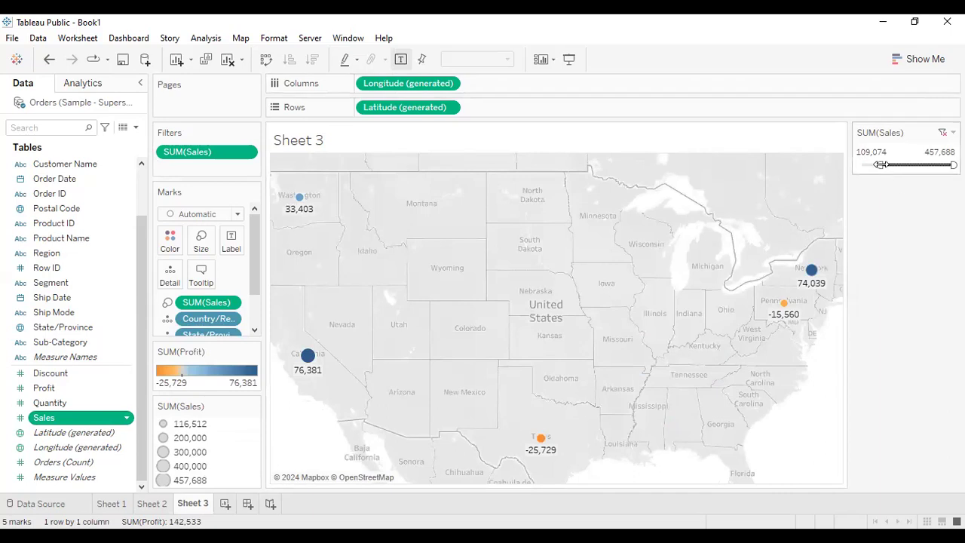
{"action": "left_click_drag", "start_coordinate": [880, 165], "coordinate": [859, 165]}
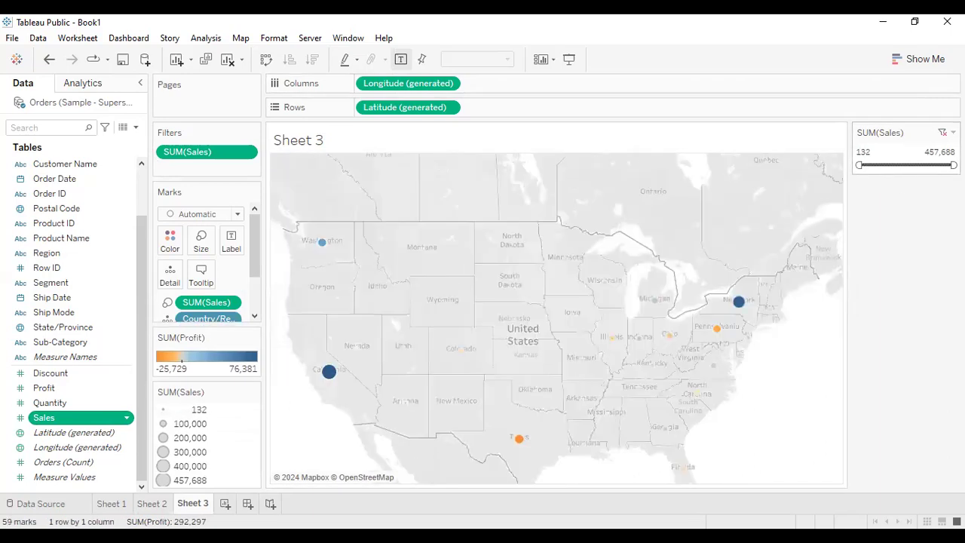
Switch the Sales filter to only relevant values and try raising its minimum
{"action": "left_click", "coordinate": [953, 132]}
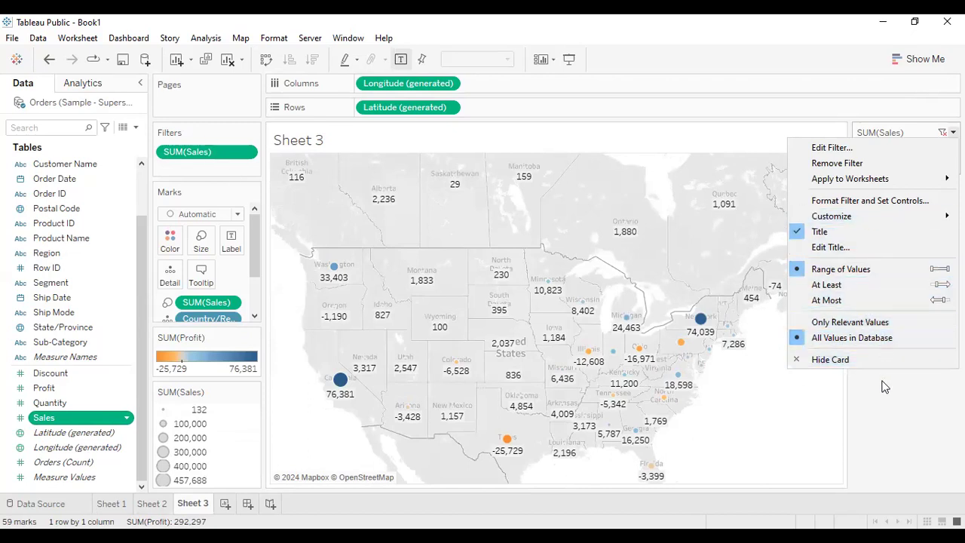
{"action": "left_click", "coordinate": [884, 326]}
{"action": "left_click_drag", "start_coordinate": [857, 166], "coordinate": [894, 165]}
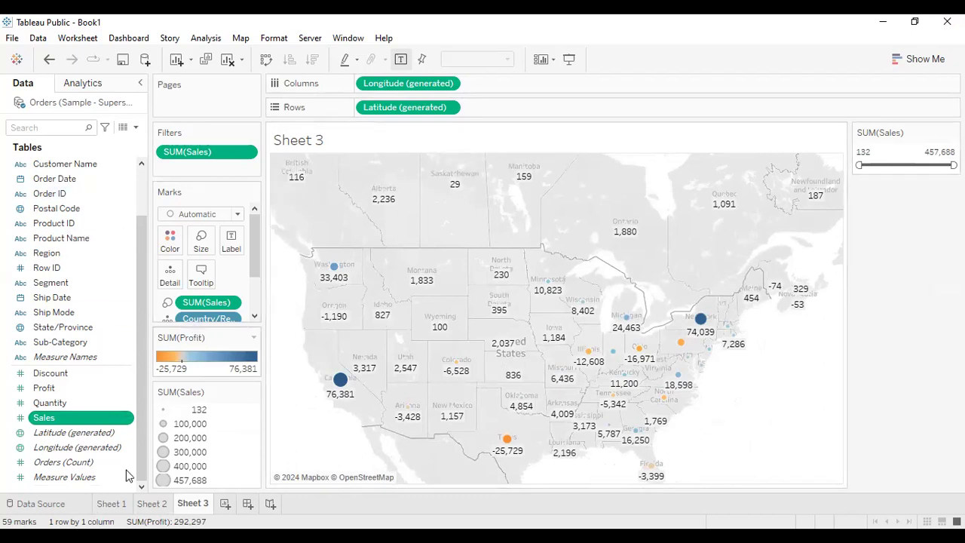
Clear the bar chart from Sheet 1 and the map from Sheet 3
{"action": "left_click", "coordinate": [160, 506]}
{"action": "left_click", "coordinate": [192, 505]}
{"action": "left_click", "coordinate": [111, 505]}
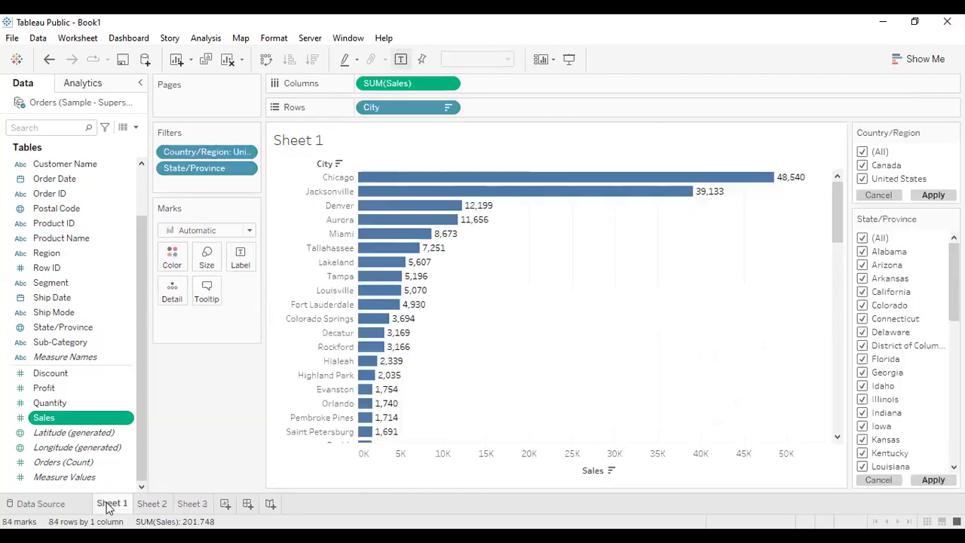
{"action": "left_click", "coordinate": [227, 59]}
{"action": "left_click", "coordinate": [163, 505]}
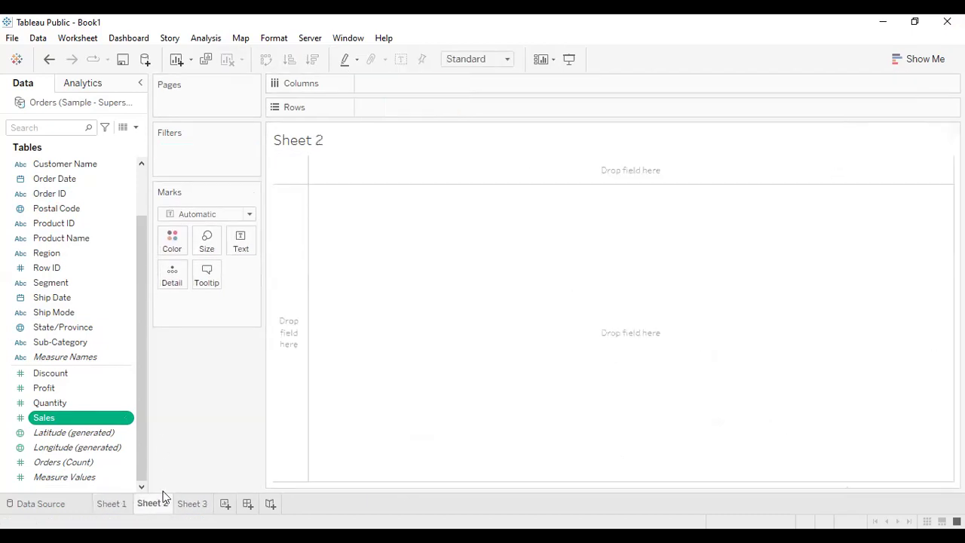
{"action": "left_click", "coordinate": [193, 503]}
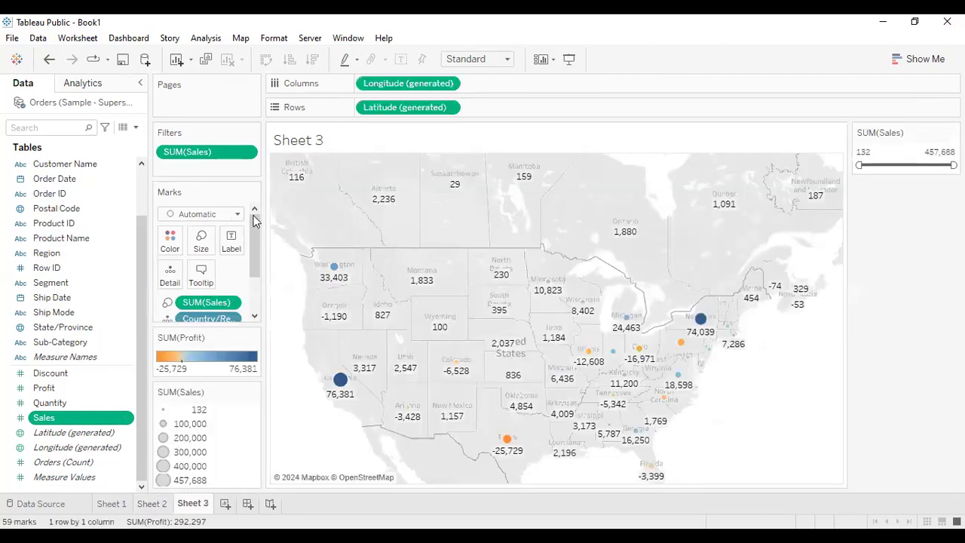
{"action": "left_click", "coordinate": [226, 60]}
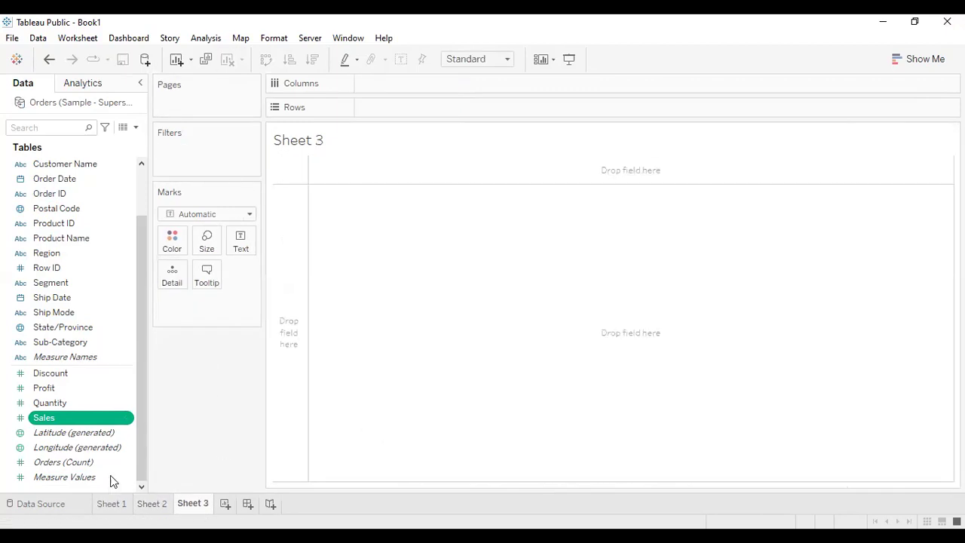
Check that all three worksheets are empty and return to Sheet 1 with the start of the field list in view
{"action": "left_click", "coordinate": [105, 506]}
{"action": "left_click", "coordinate": [145, 505]}
{"action": "left_click", "coordinate": [197, 508]}
{"action": "left_click", "coordinate": [117, 505]}
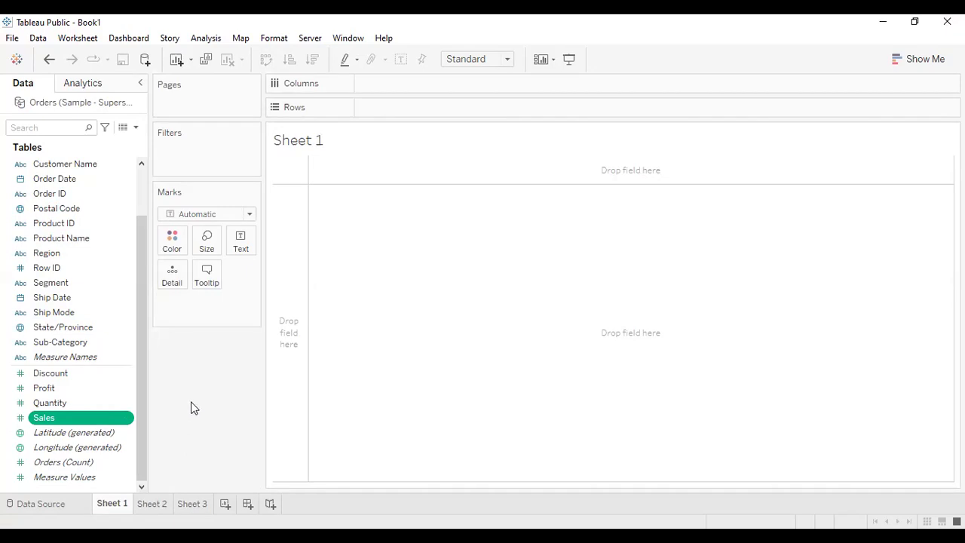
{"action": "scroll", "coordinate": [119, 307], "scroll_direction": "up", "scroll_amount": 2}
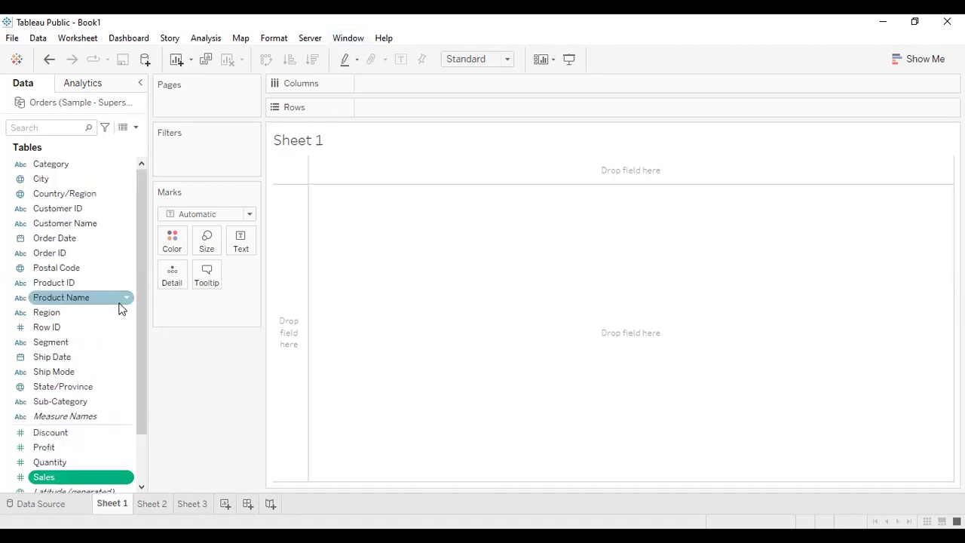
Build a text table on Sheet 1 with Region and Category as rows and Sales as text, fitted to Entire View
{"action": "left_click", "coordinate": [53, 312]}
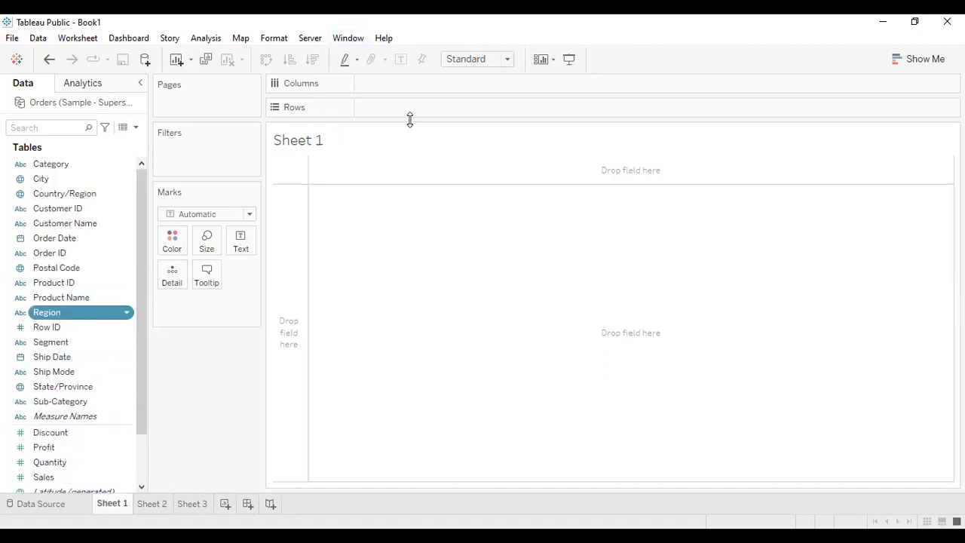
{"action": "left_click_drag", "start_coordinate": [411, 119], "coordinate": [410, 112]}
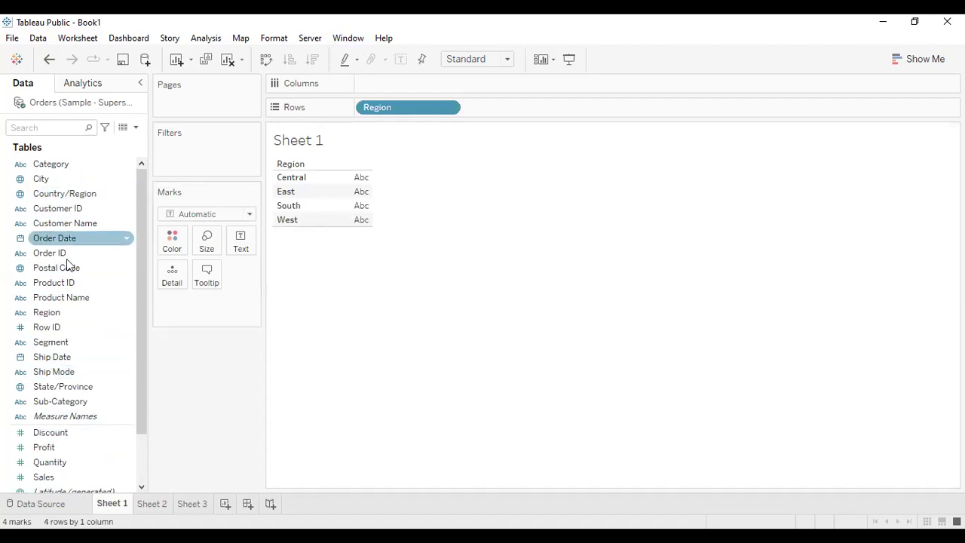
{"action": "left_click_drag", "start_coordinate": [113, 168], "coordinate": [560, 116]}
{"action": "left_click_drag", "start_coordinate": [43, 476], "coordinate": [243, 245]}
{"action": "left_click", "coordinate": [463, 60]}
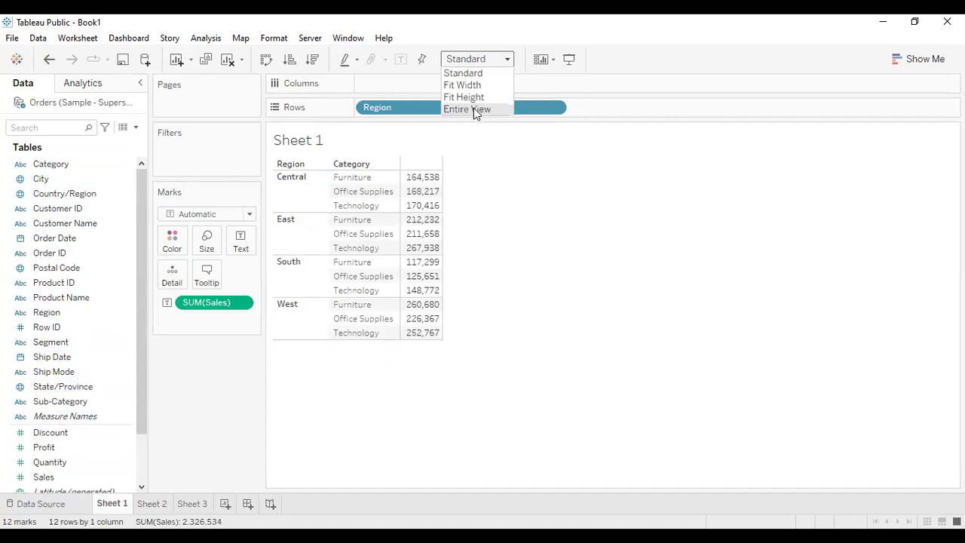
{"action": "left_click", "coordinate": [472, 106]}
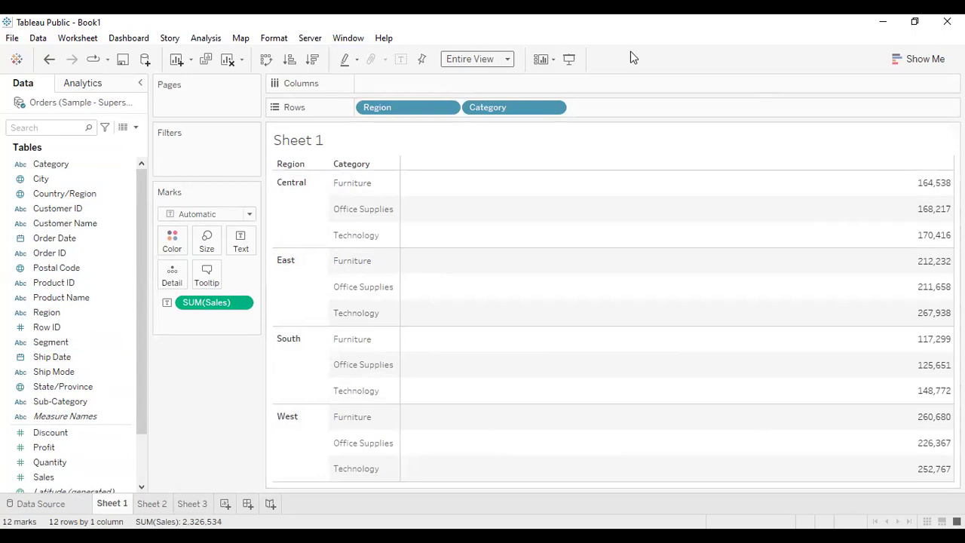
Add all subtotals and column grand totals to the sales table
{"action": "left_click", "coordinate": [215, 40]}
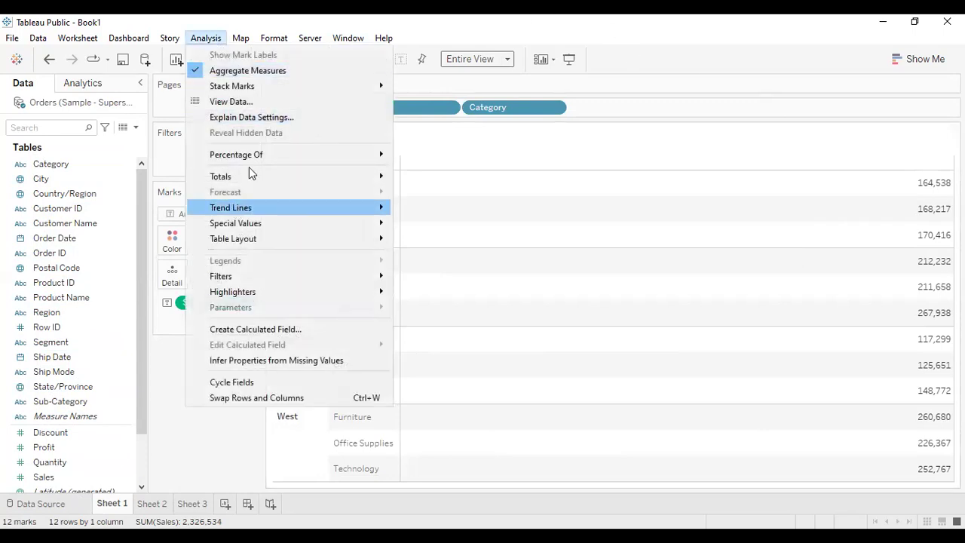
{"action": "mouse_move", "coordinate": [253, 176]}
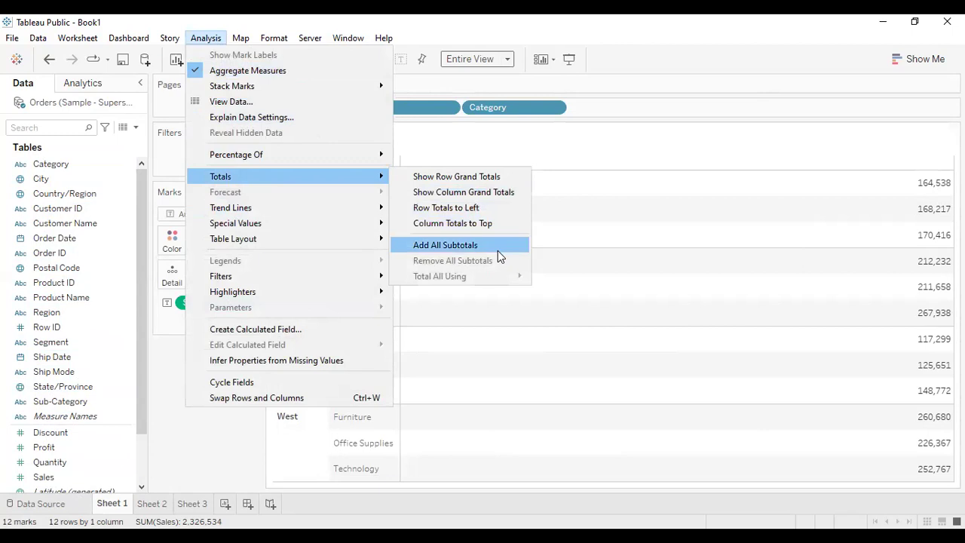
{"action": "left_click", "coordinate": [452, 245]}
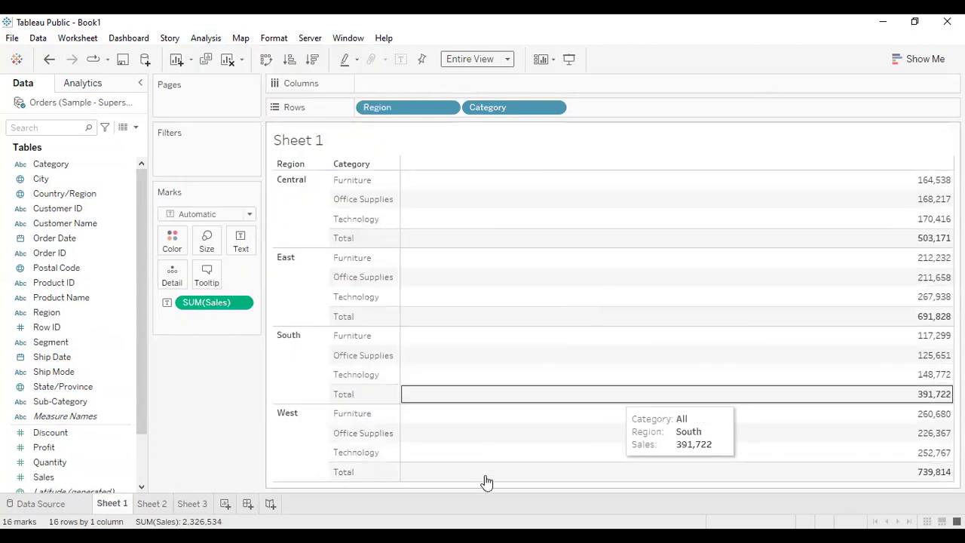
{"action": "left_click", "coordinate": [206, 38]}
{"action": "mouse_move", "coordinate": [267, 178]}
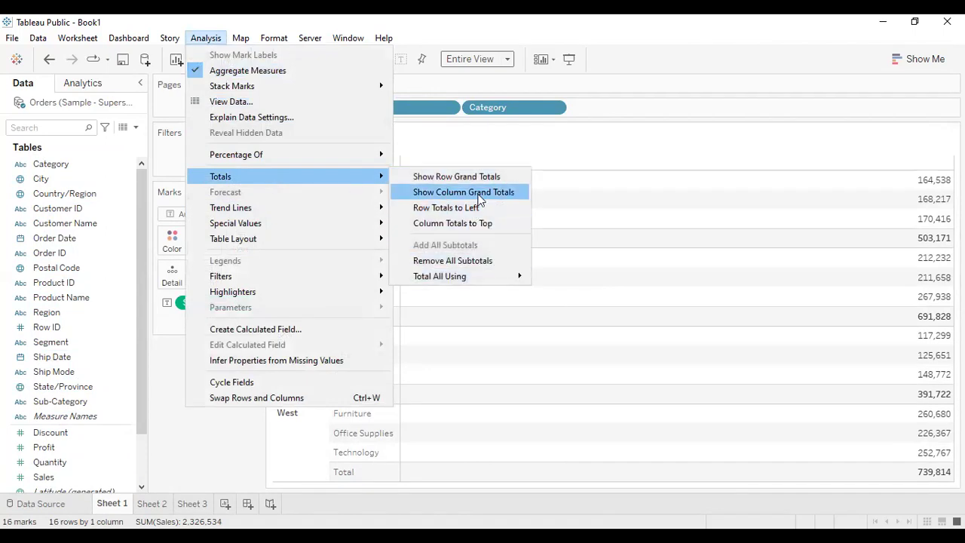
{"action": "left_click", "coordinate": [480, 200]}
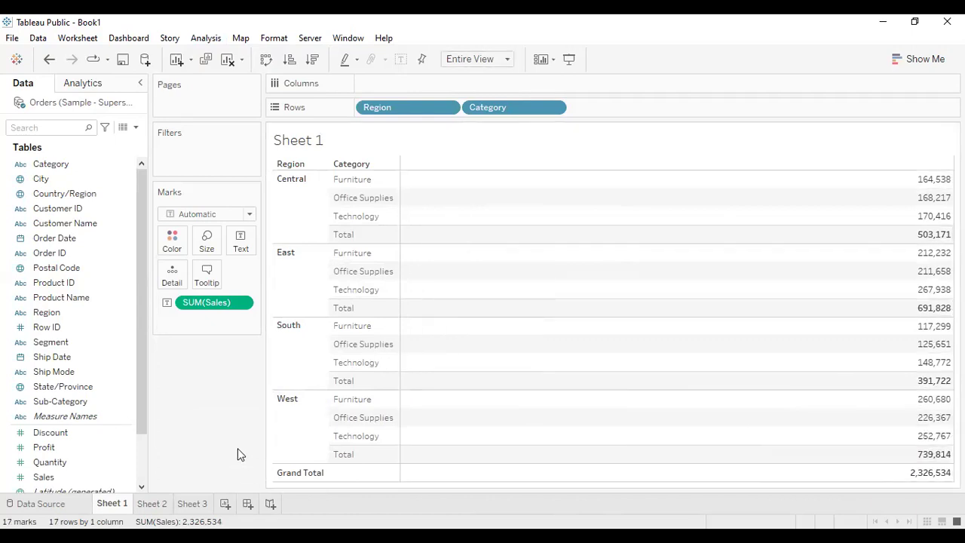
Show a Country/Region filter for the sales table on Sheet 1
{"action": "left_click", "coordinate": [84, 194]}
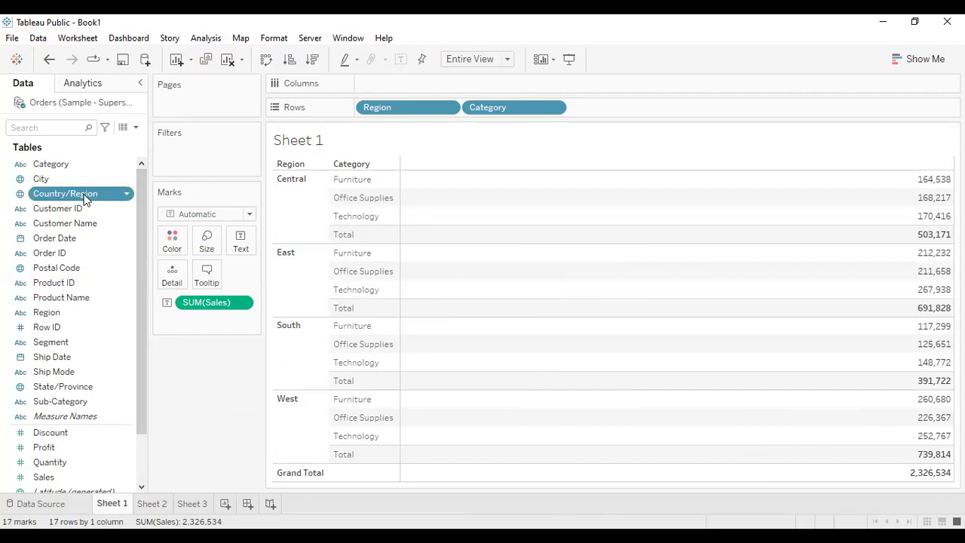
{"action": "right_click", "coordinate": [84, 195]}
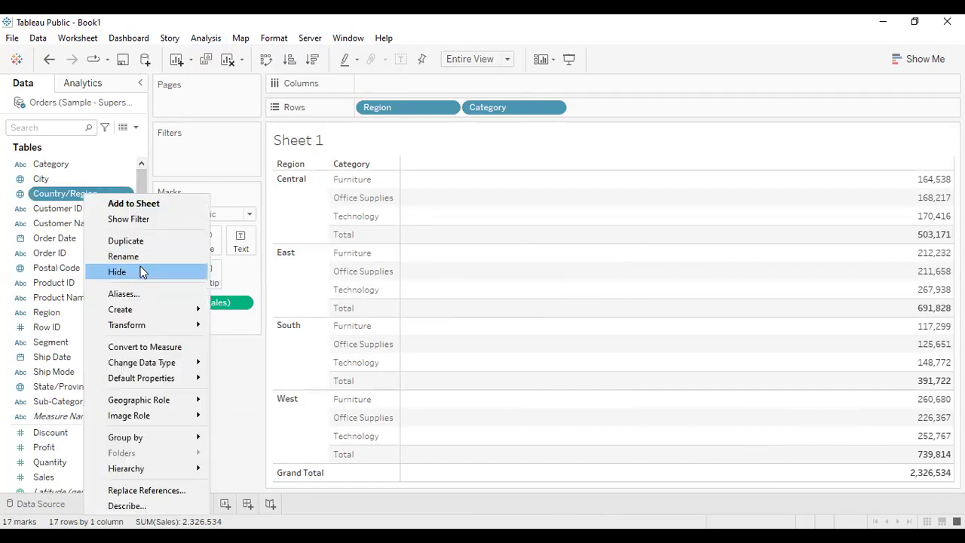
{"action": "left_click", "coordinate": [143, 228]}
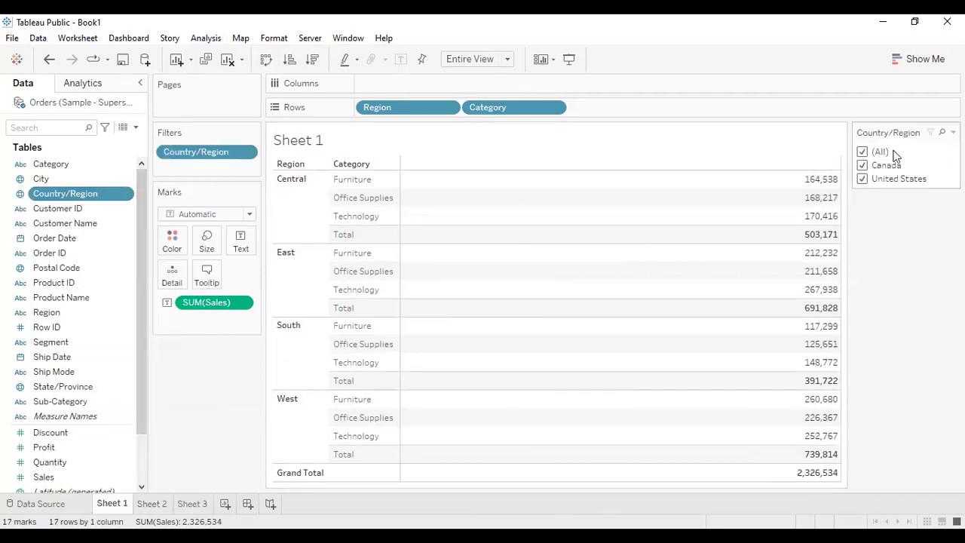
Create a symbol map on Sheet 2 from Profit, Sales, State/Province and Country/Region
{"action": "left_click", "coordinate": [154, 505]}
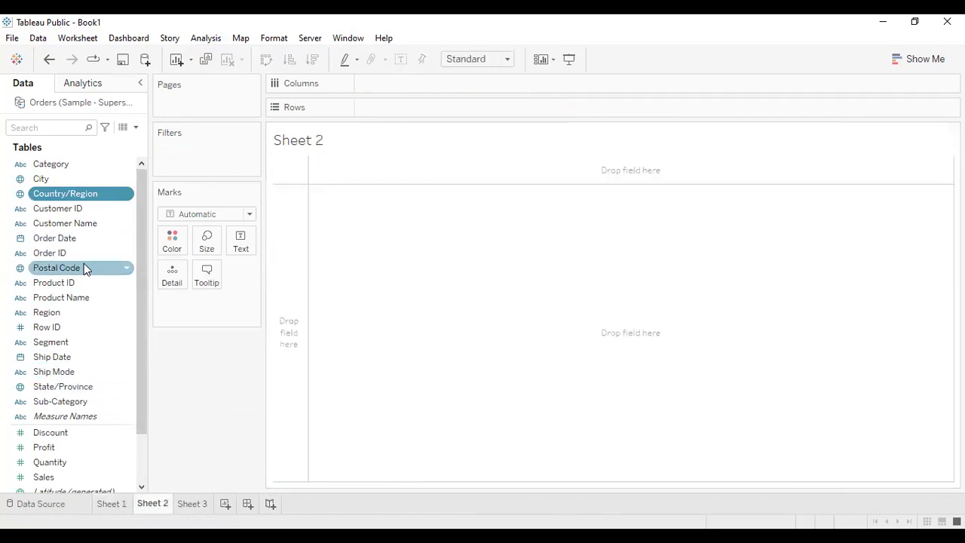
{"action": "left_click", "coordinate": [59, 447]}
{"action": "left_click", "coordinate": [59, 476], "text": "ctrl"}
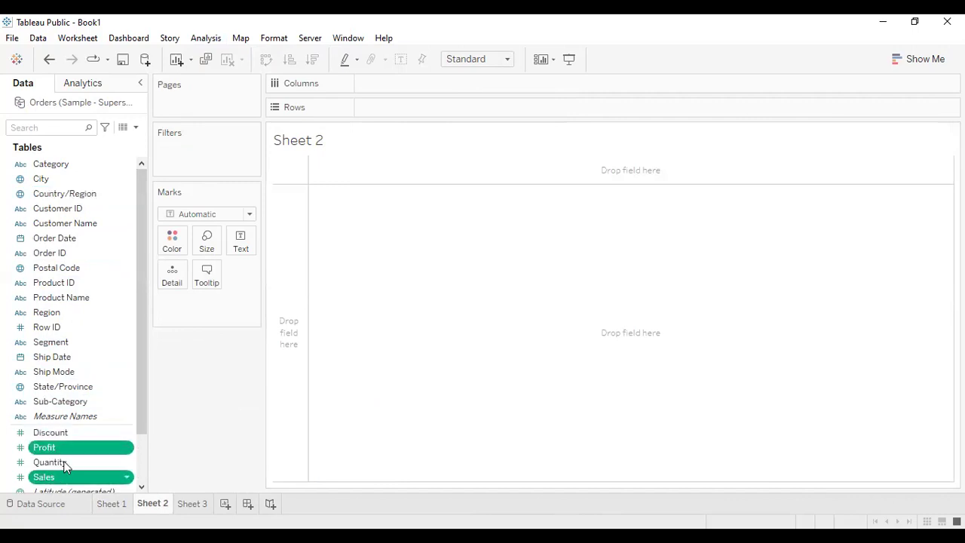
{"action": "left_click", "coordinate": [73, 386], "text": "ctrl"}
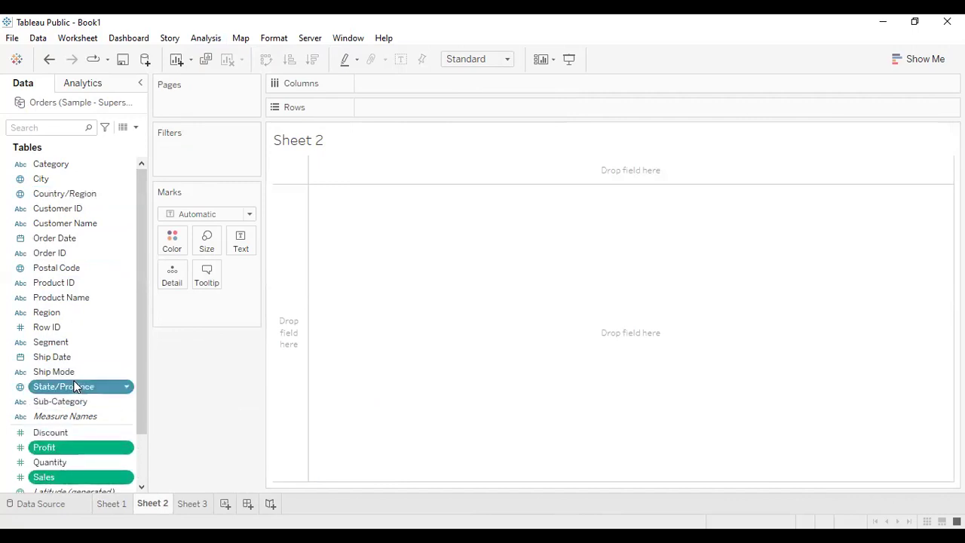
{"action": "left_click", "coordinate": [65, 196], "text": "ctrl"}
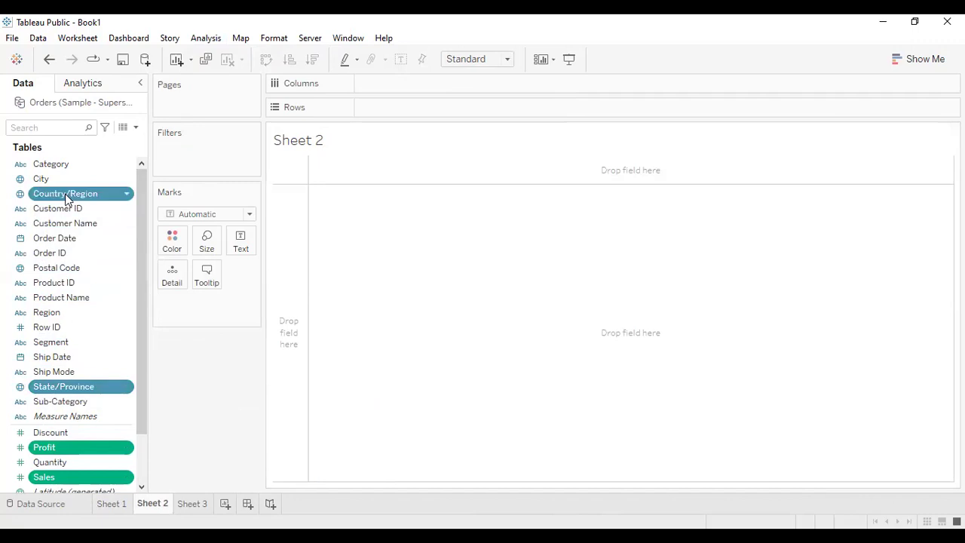
{"action": "left_click", "coordinate": [928, 58]}
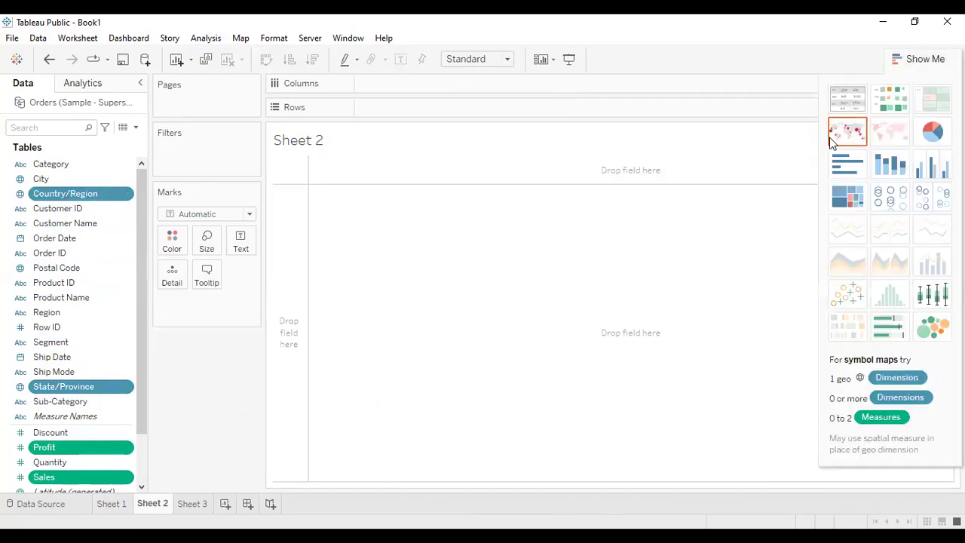
{"action": "left_click", "coordinate": [831, 137]}
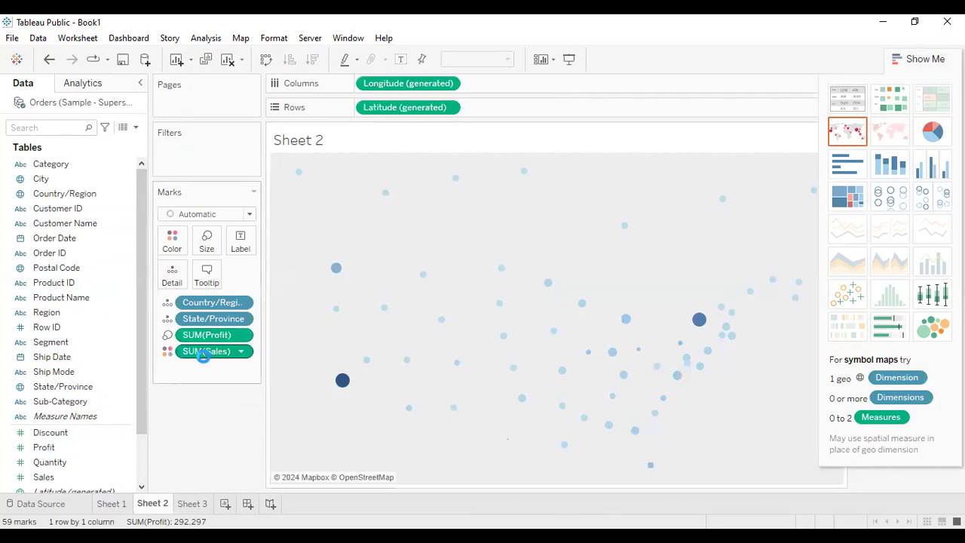
Size the map marks by Sales, color them by Profit, and show mark labels
{"action": "left_click_drag", "start_coordinate": [200, 352], "coordinate": [208, 257]}
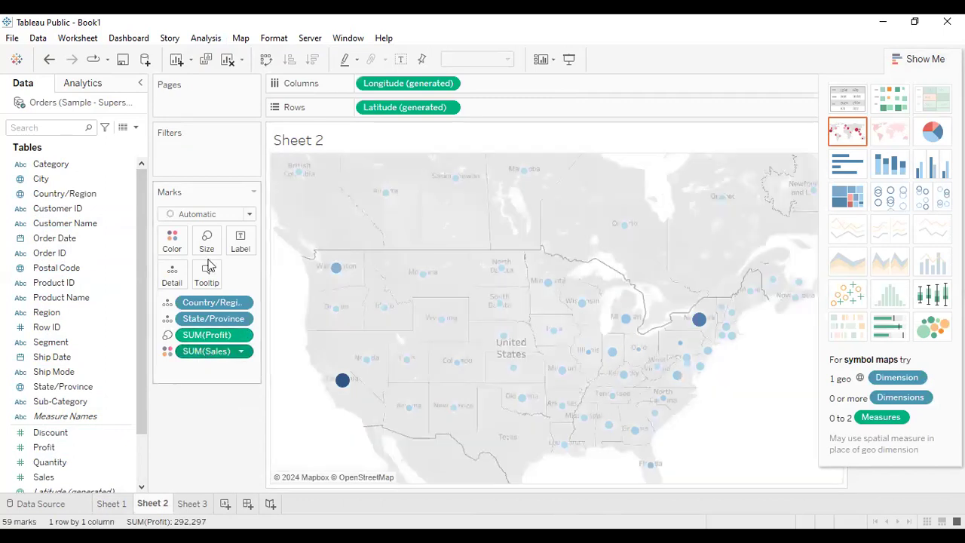
{"action": "left_click", "coordinate": [92, 450]}
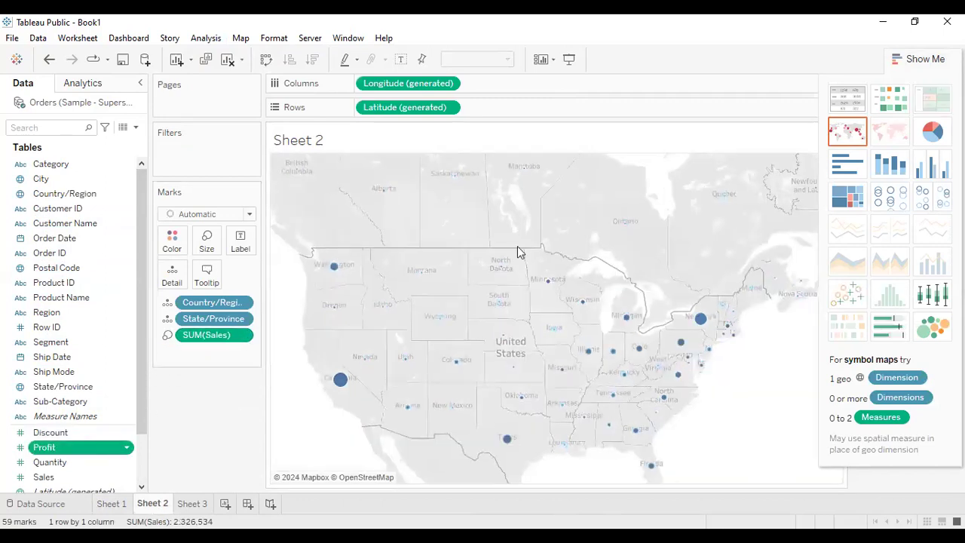
{"action": "left_click", "coordinate": [399, 59]}
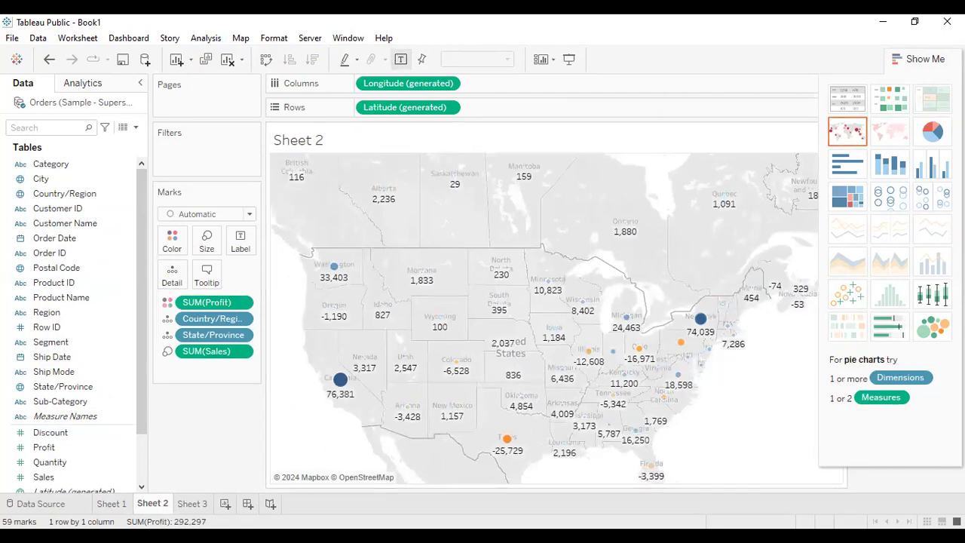
{"action": "left_click", "coordinate": [926, 60]}
Move the SUM(Sales) size legend on Sheet 2 beneath the Marks card
{"action": "left_click", "coordinate": [124, 507]}
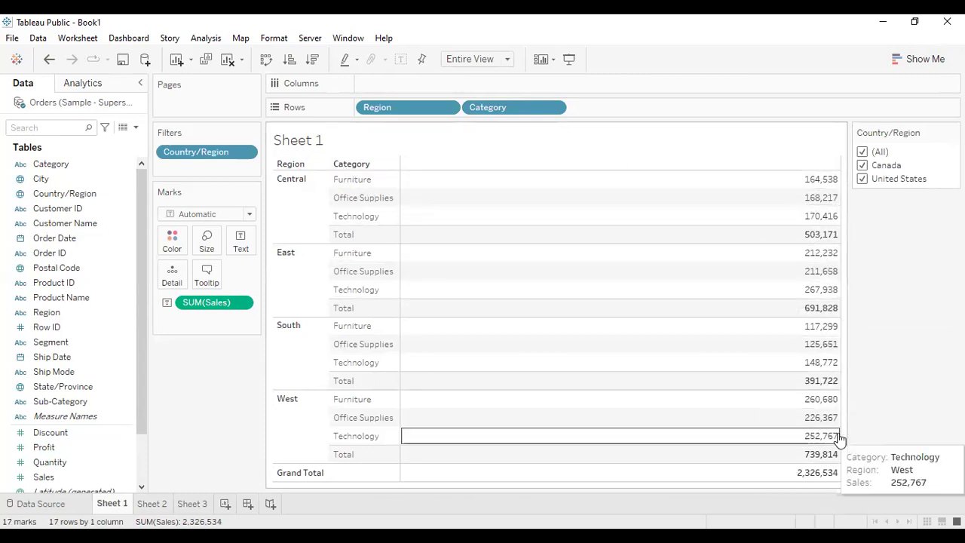
{"action": "left_click", "coordinate": [153, 505]}
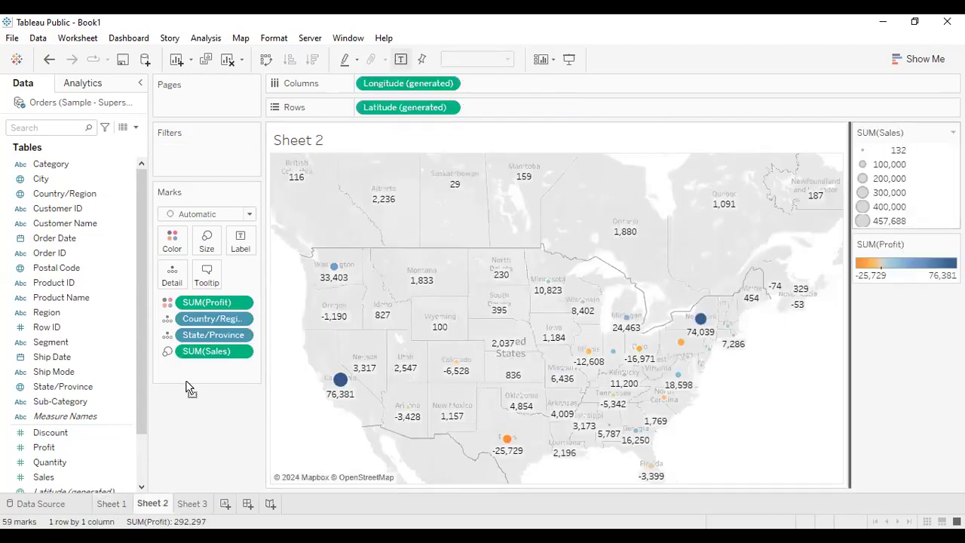
{"action": "left_click_drag", "start_coordinate": [167, 418], "coordinate": [169, 419]}
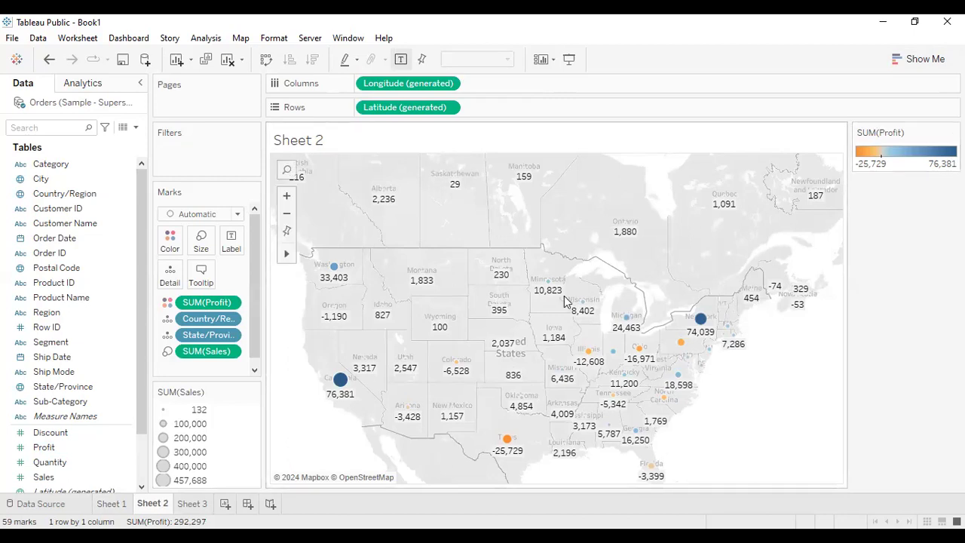
Compare the sales table and Country/Region filter on Sheet 1 with the map on Sheet 2
{"action": "left_click", "coordinate": [111, 503]}
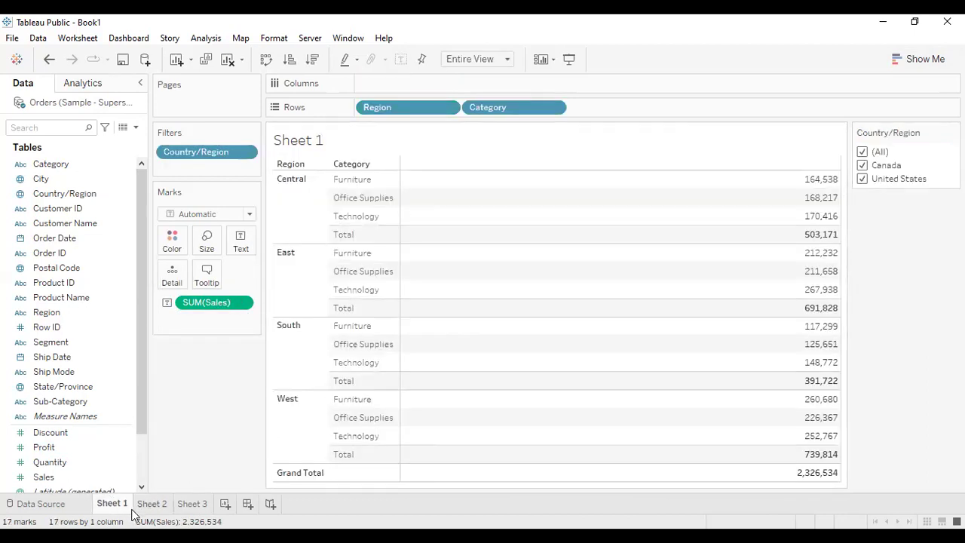
{"action": "mouse_move", "coordinate": [164, 510]}
{"action": "mouse_move", "coordinate": [831, 216]}
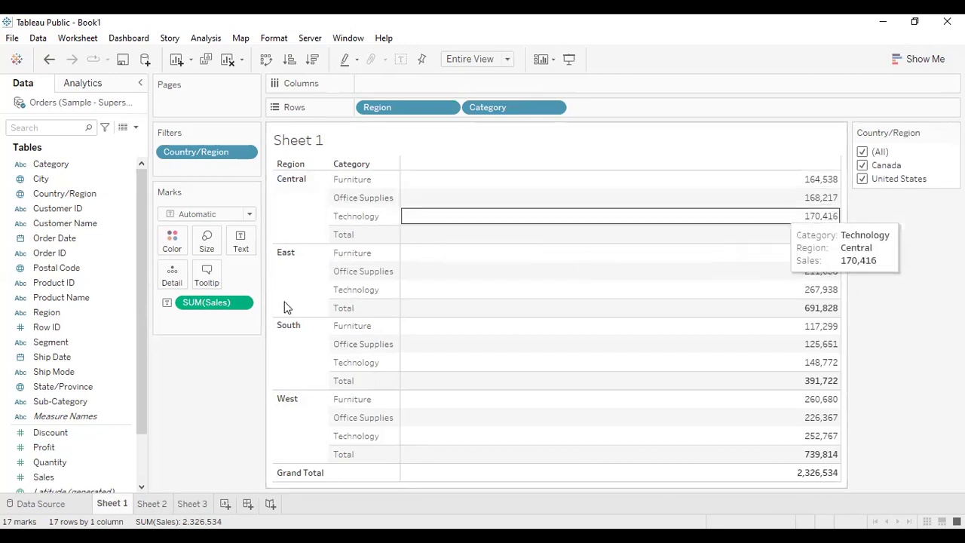
{"action": "left_click", "coordinate": [147, 502]}
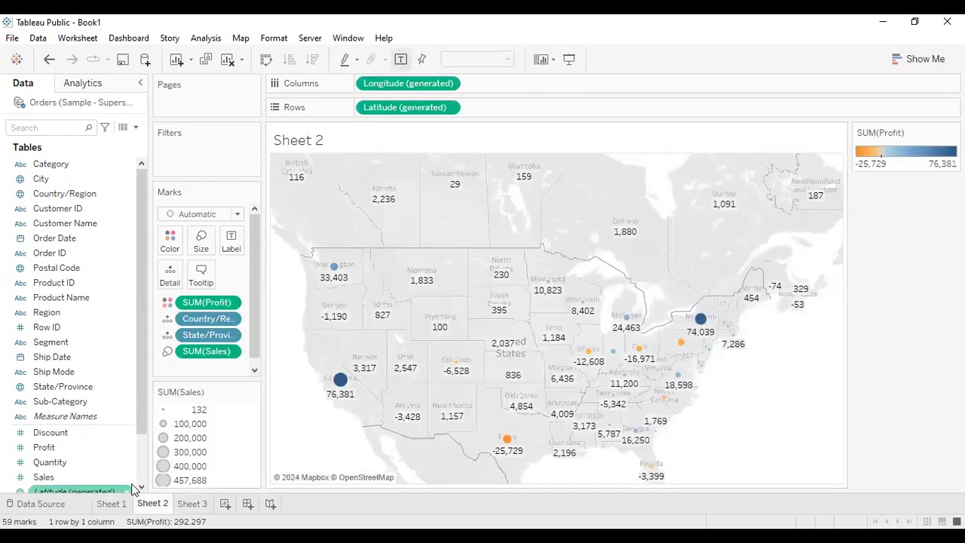
{"action": "left_click", "coordinate": [112, 503]}
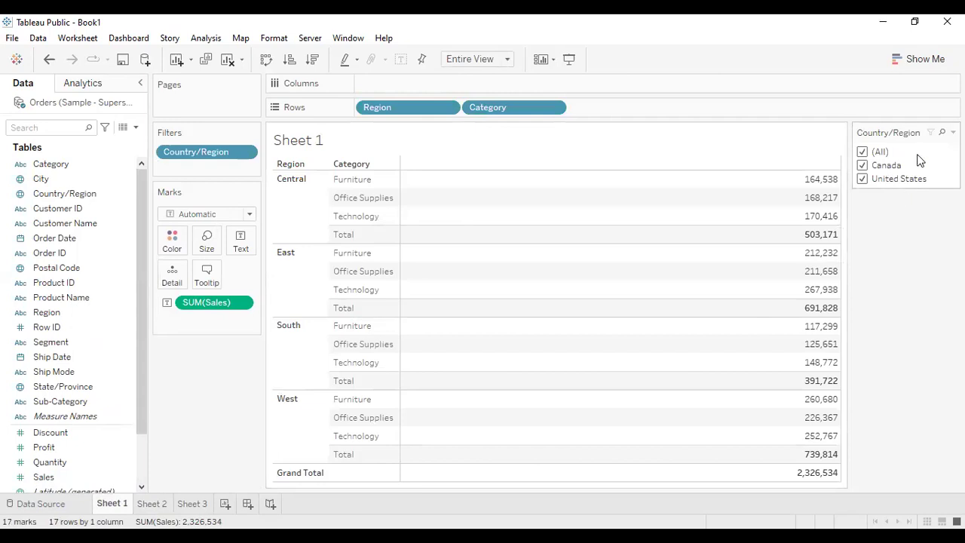
Apply Sheet 1's Country/Region filter to selected worksheets, including Sheet 2
{"action": "left_click", "coordinate": [247, 153]}
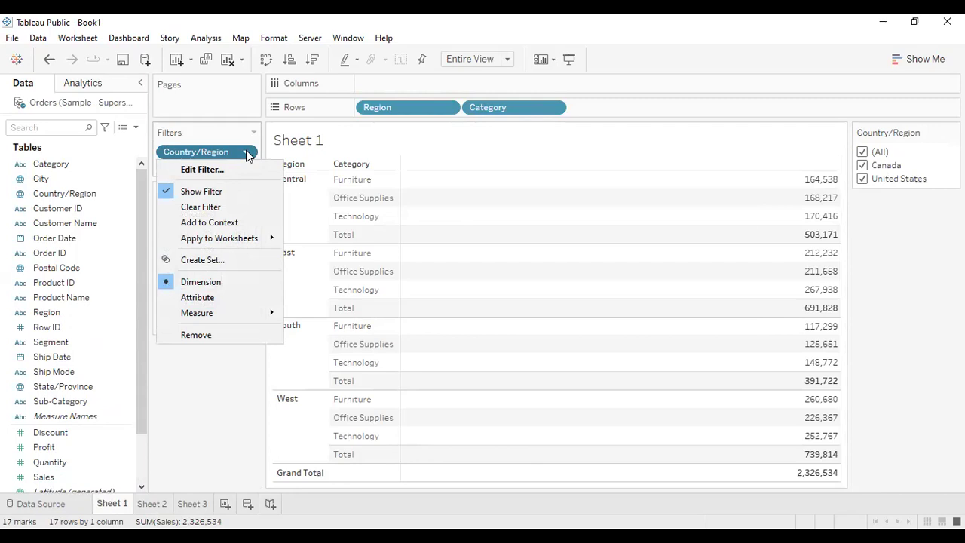
{"action": "mouse_move", "coordinate": [248, 238]}
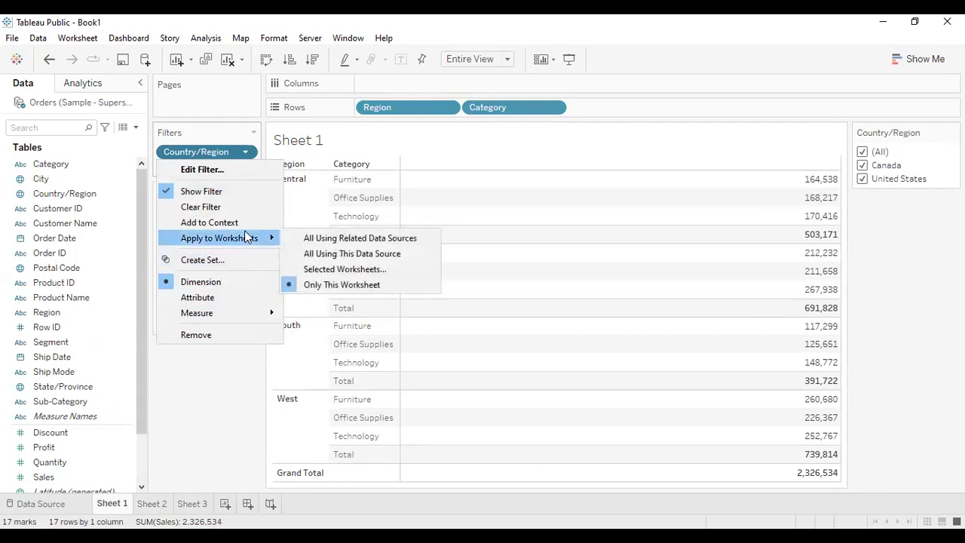
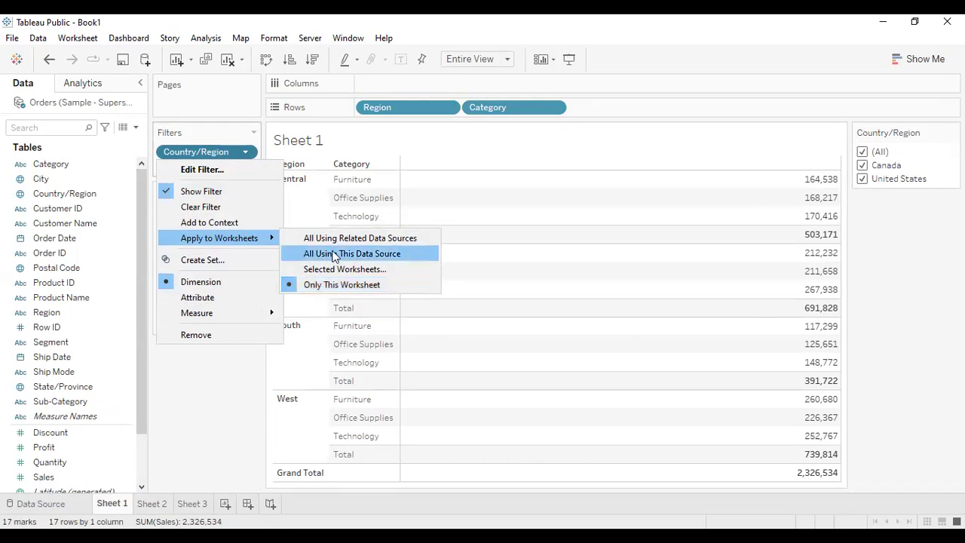
{"action": "left_click", "coordinate": [336, 270]}
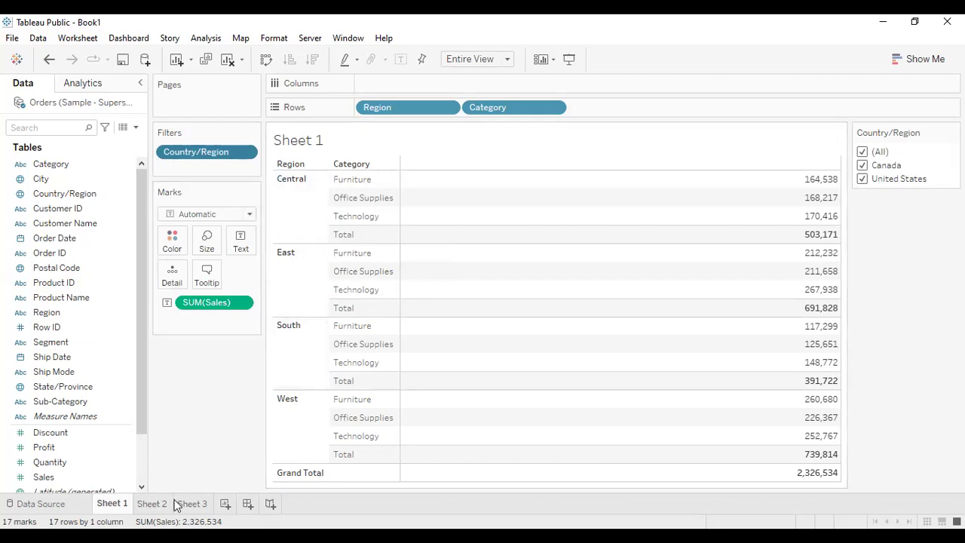
{"action": "mouse_move", "coordinate": [149, 515]}
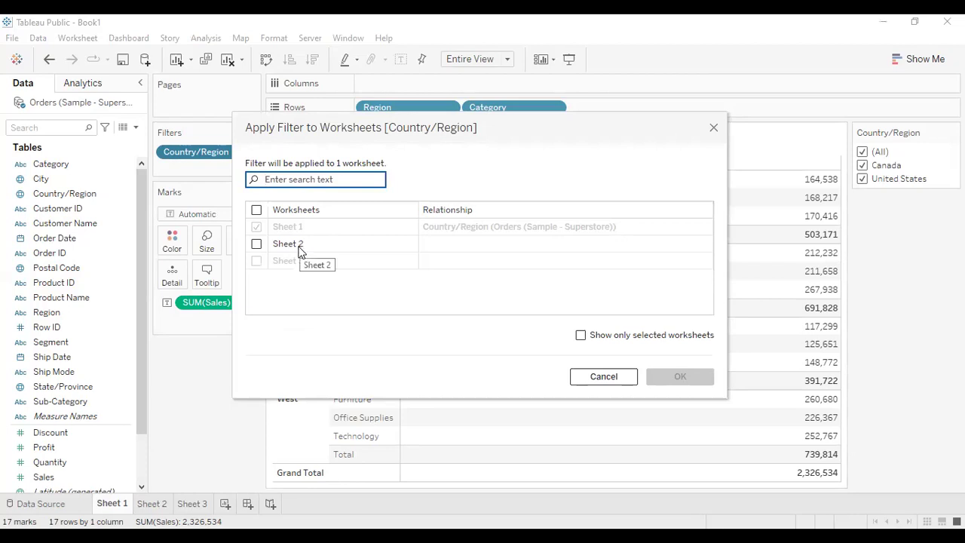
{"action": "left_click", "coordinate": [256, 244]}
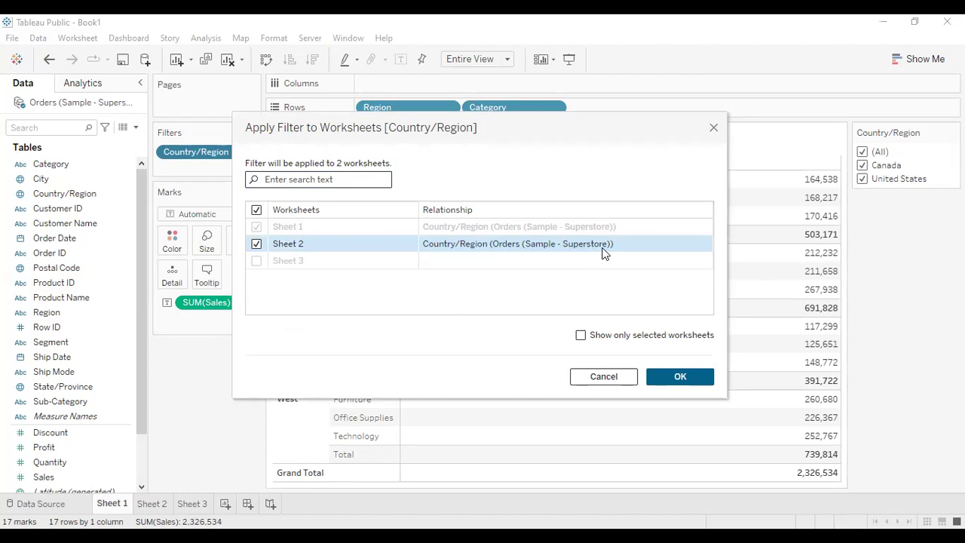
{"action": "left_click", "coordinate": [664, 380]}
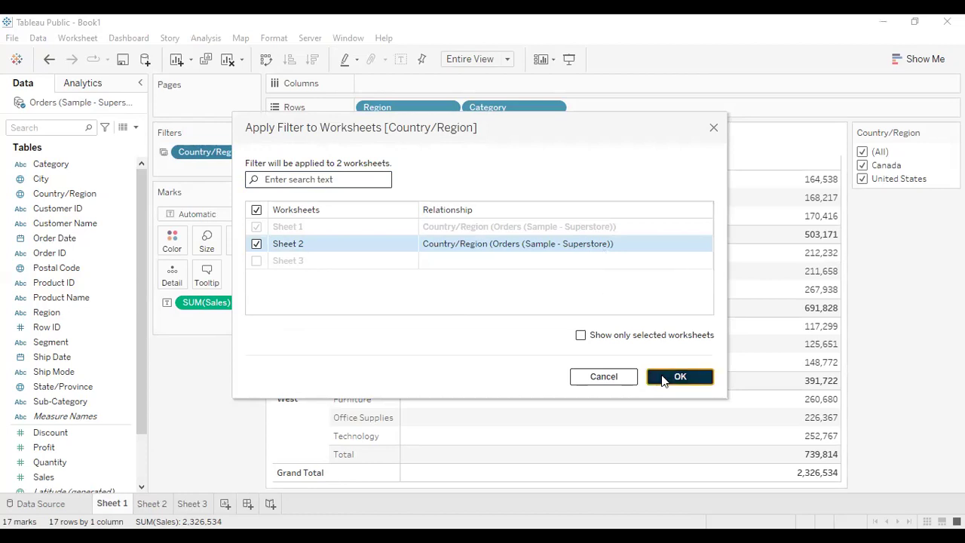
Exclude Canada in Sheet 1's Country/Region filter and check the shared filter on Sheet 2's map
{"action": "left_click", "coordinate": [862, 165]}
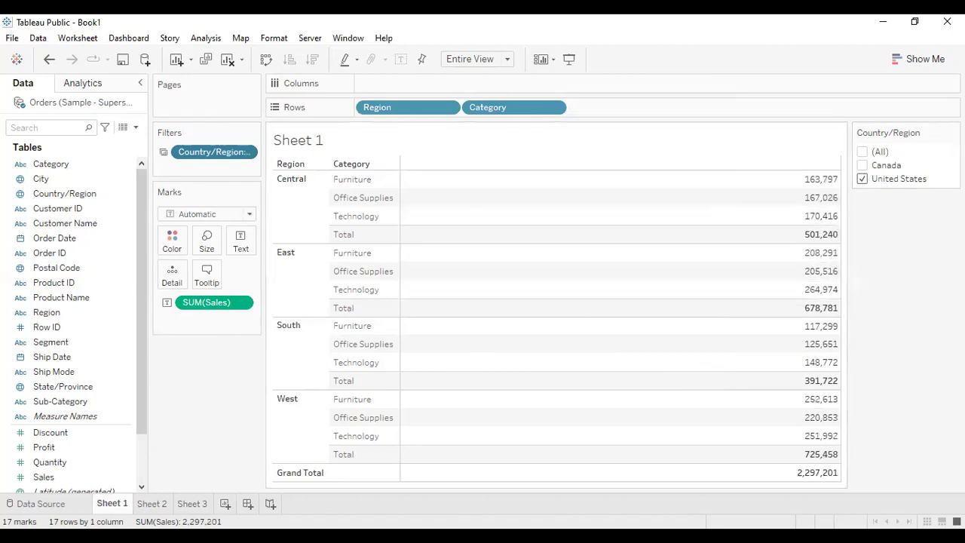
{"action": "left_click", "coordinate": [169, 502]}
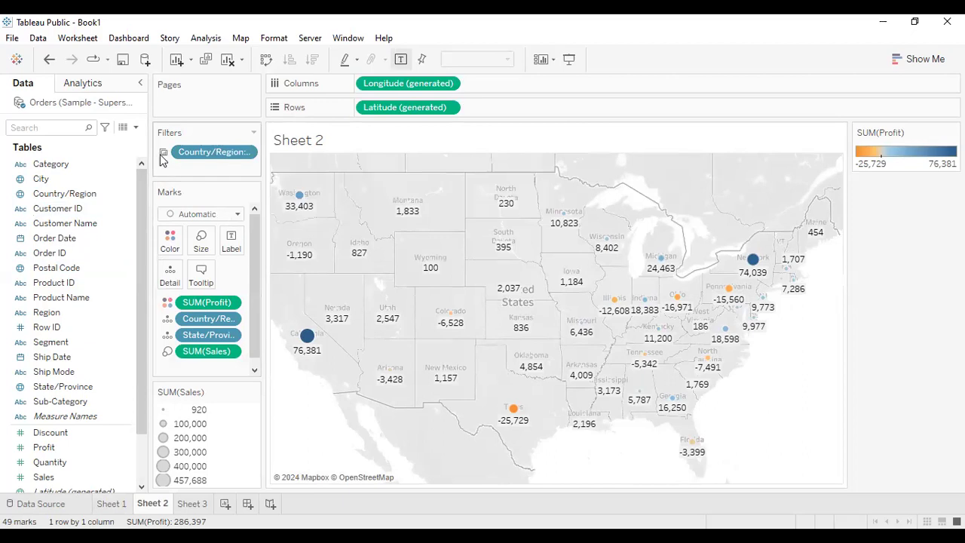
{"action": "mouse_move", "coordinate": [160, 158]}
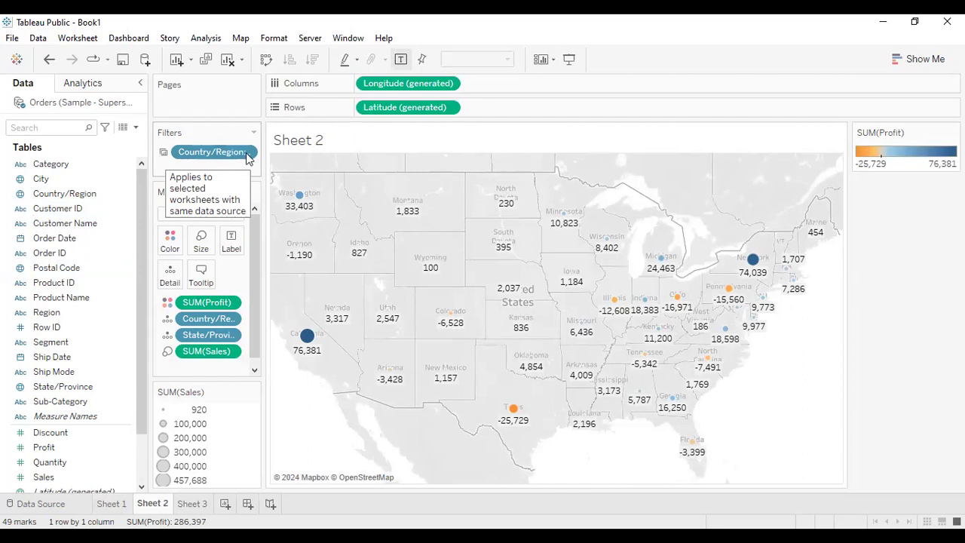
Build a treemap on Sheet 3 from Category, Sub-Category and Sales
{"action": "left_click", "coordinate": [204, 504]}
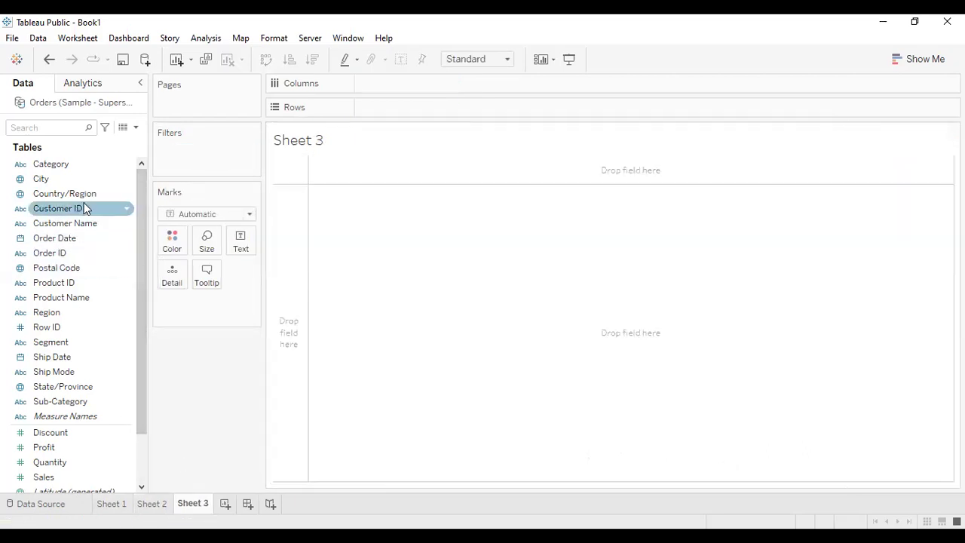
{"action": "left_click", "coordinate": [50, 163]}
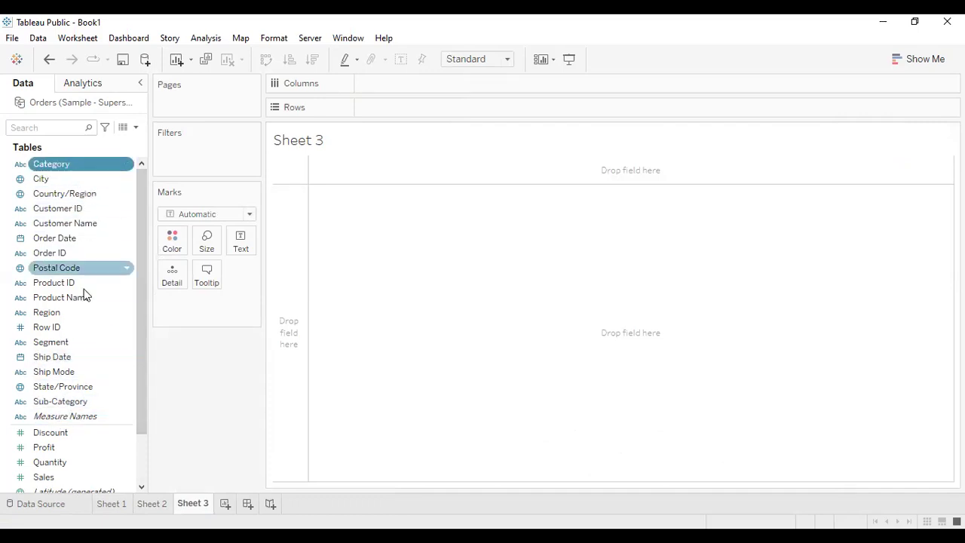
{"action": "left_click", "coordinate": [84, 387], "text": "ctrl"}
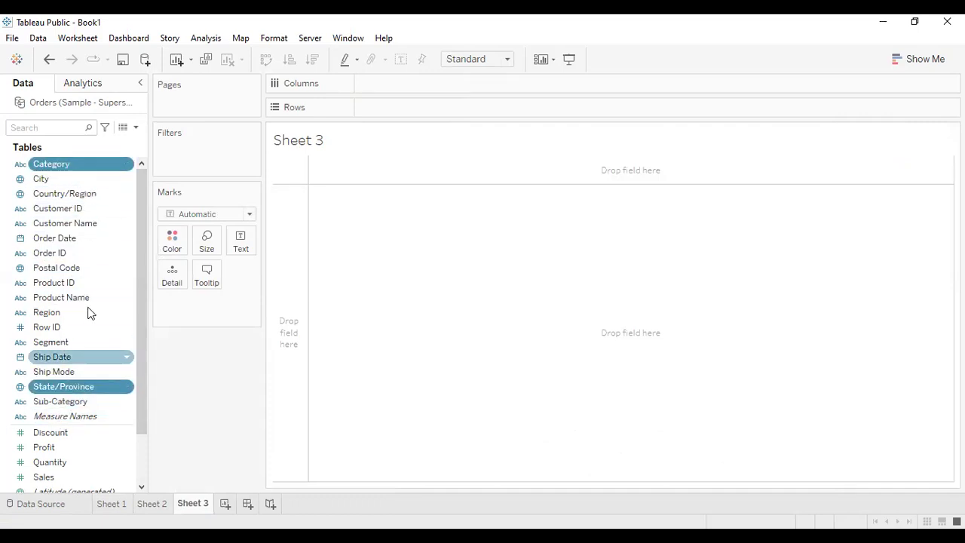
{"action": "left_click", "coordinate": [77, 409]}
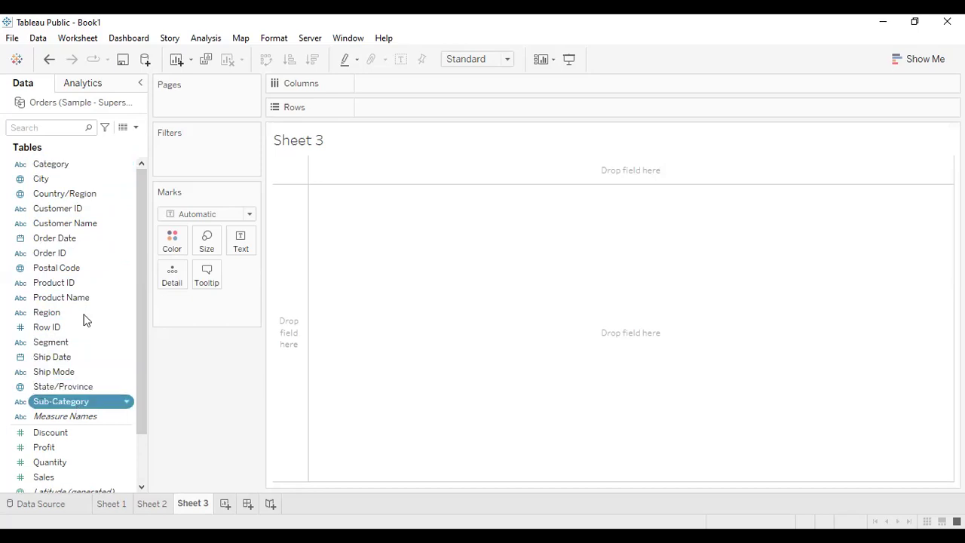
{"action": "left_click", "coordinate": [85, 173], "text": "ctrl"}
{"action": "left_click", "coordinate": [78, 476], "text": "ctrl"}
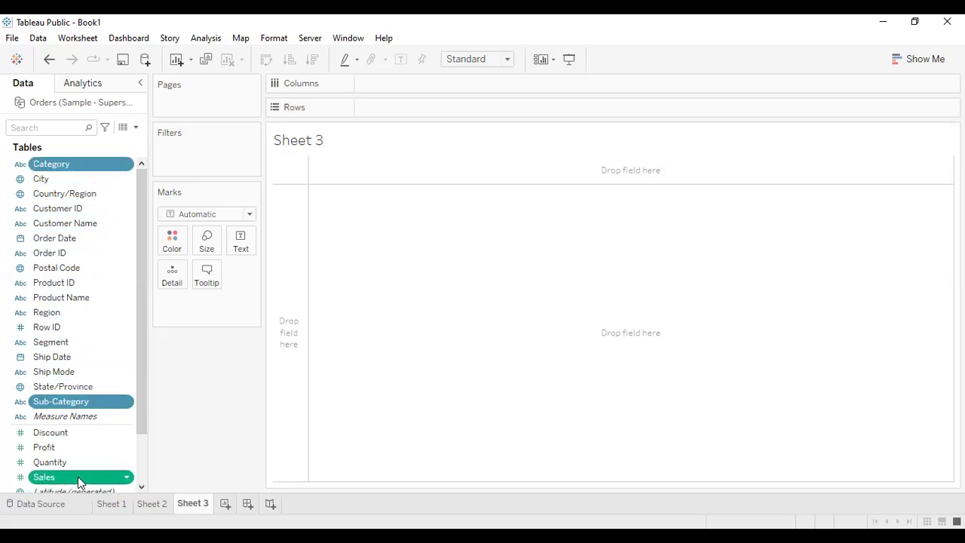
{"action": "left_click", "coordinate": [935, 61]}
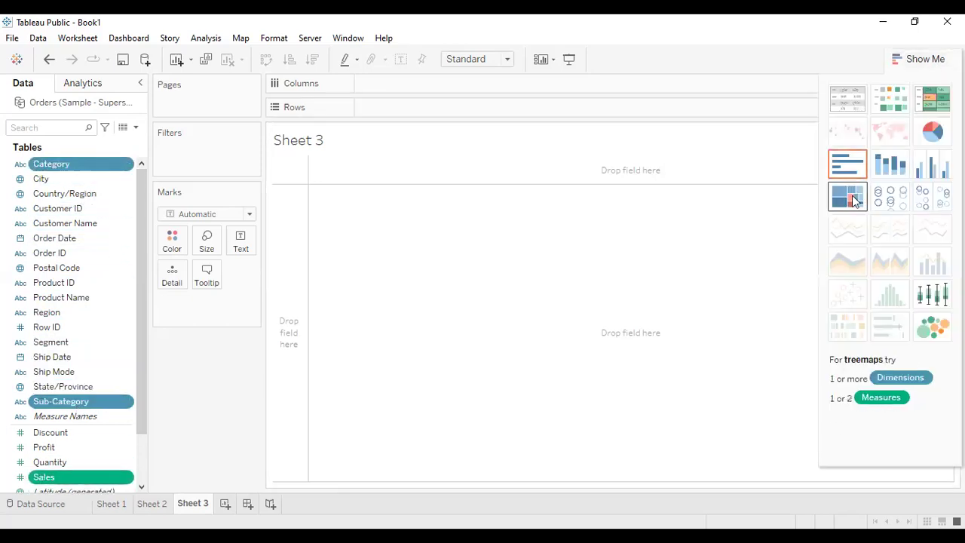
{"action": "left_click", "coordinate": [849, 196]}
{"action": "left_click", "coordinate": [928, 65]}
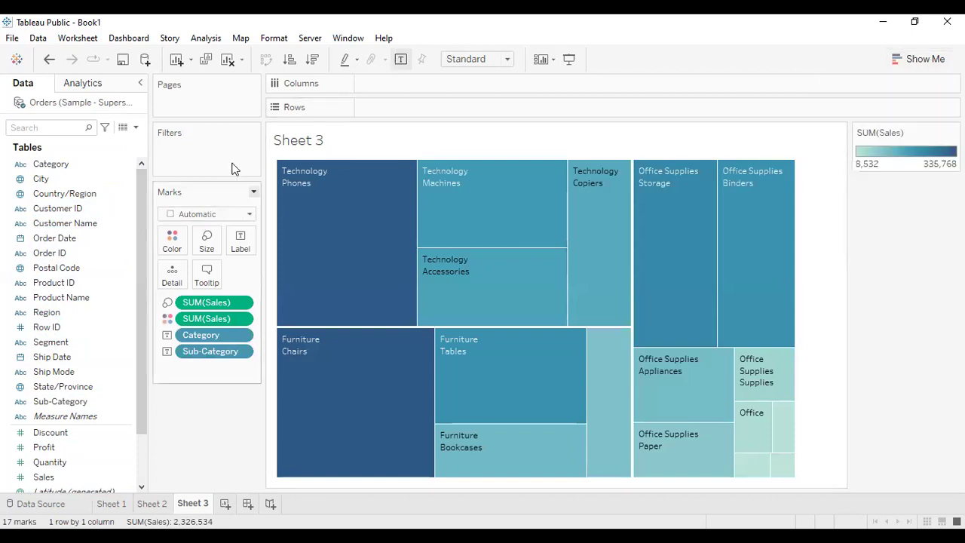
Move Sheet 3's SUM(Sales) color legend beneath the Marks card and fit the treemap to Entire View
{"action": "left_click_drag", "start_coordinate": [887, 141], "coordinate": [208, 422]}
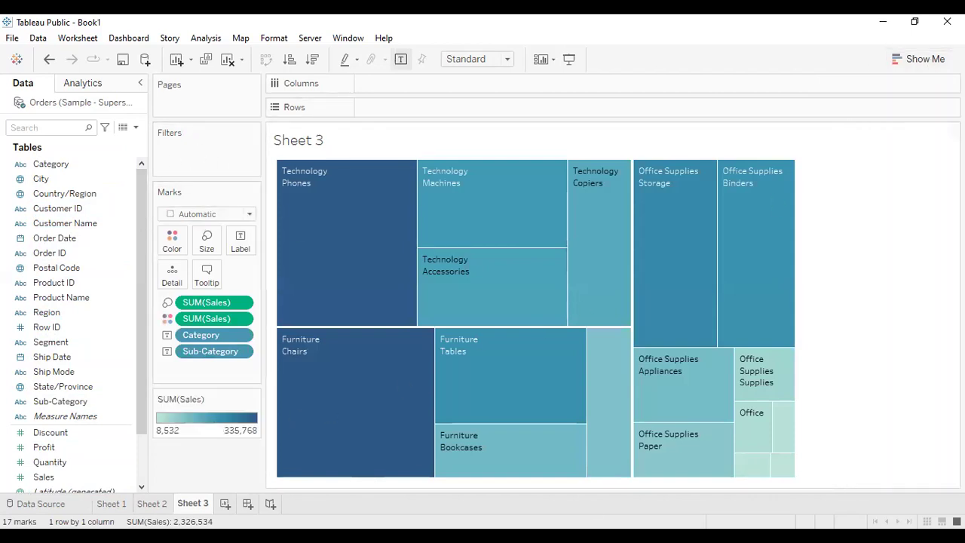
{"action": "left_click", "coordinate": [474, 59]}
{"action": "left_click", "coordinate": [466, 109]}
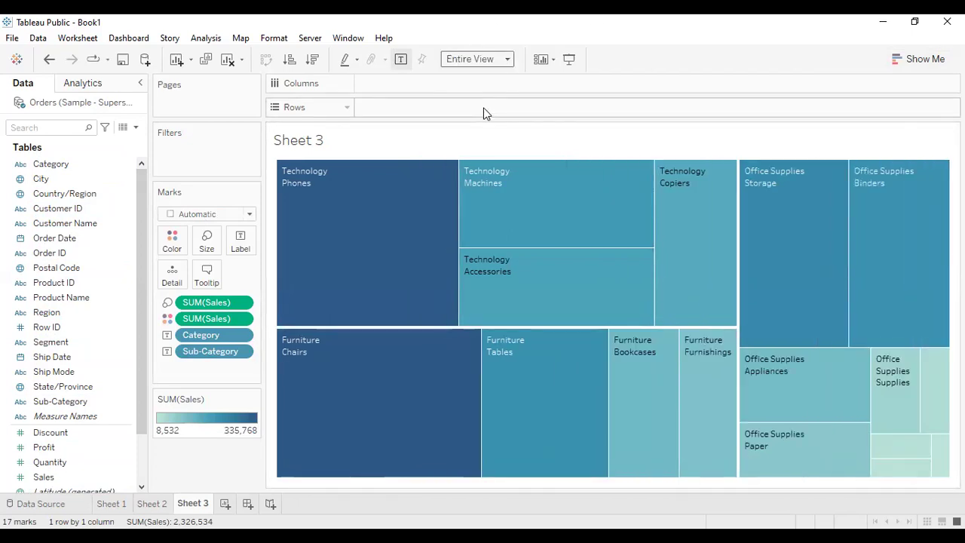
Extend Sheet 1's Country/Region filter to Sheet 3 through selected worksheets and inspect the filtered treemap
{"action": "left_click", "coordinate": [111, 503]}
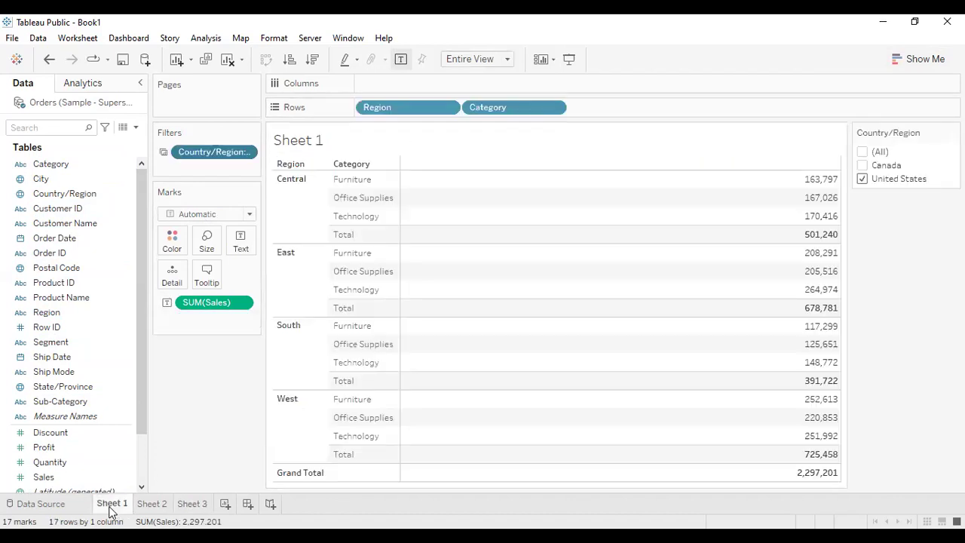
{"action": "left_click", "coordinate": [245, 152]}
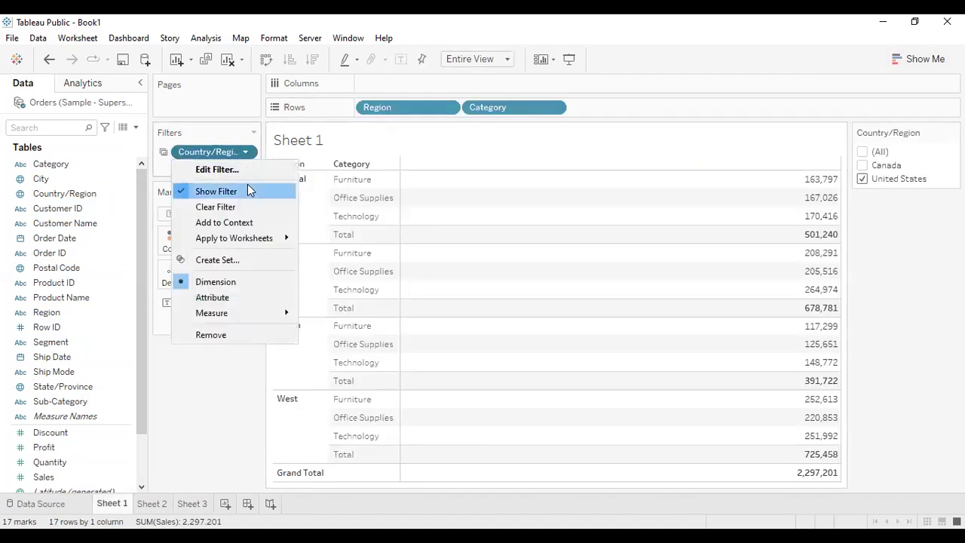
{"action": "mouse_move", "coordinate": [248, 233]}
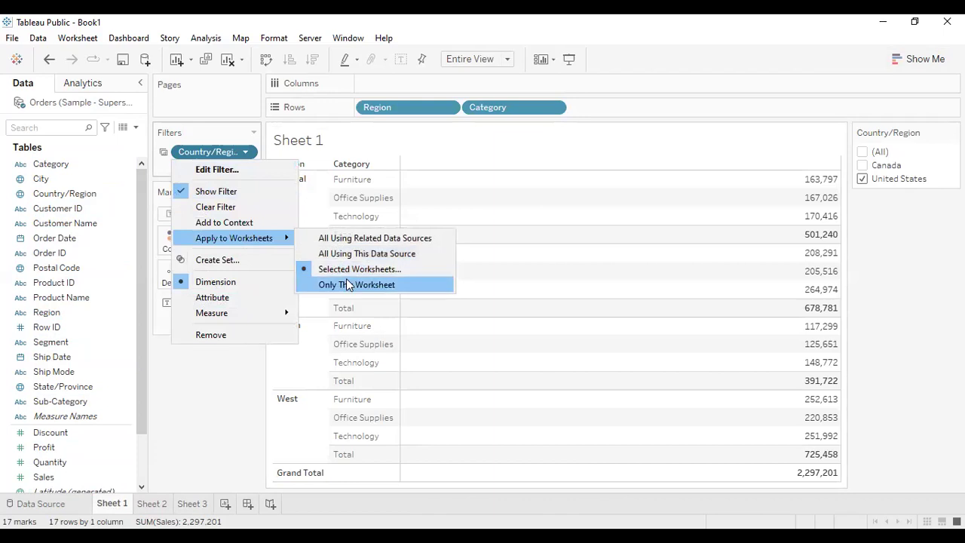
{"action": "left_click", "coordinate": [359, 270]}
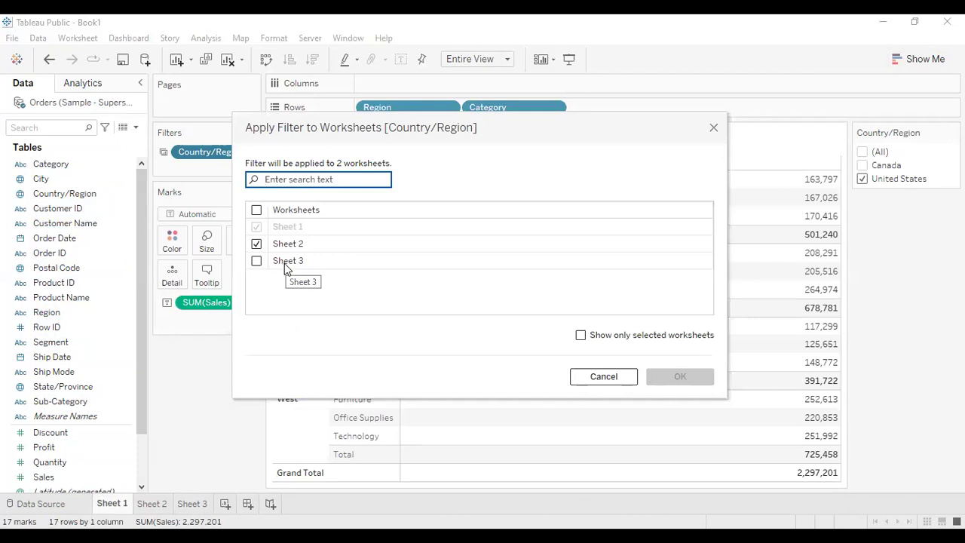
{"action": "left_click", "coordinate": [257, 260]}
{"action": "left_click", "coordinate": [697, 382]}
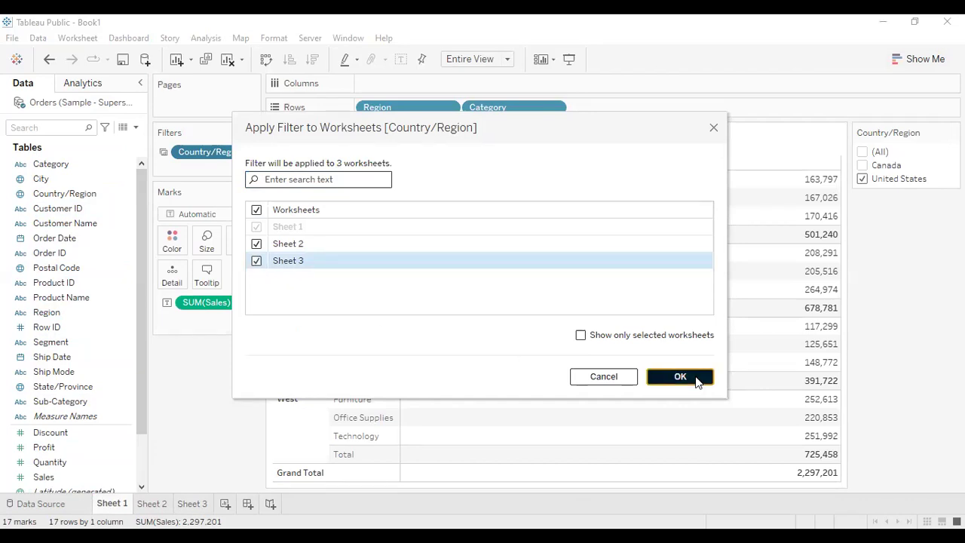
{"action": "left_click", "coordinate": [194, 503]}
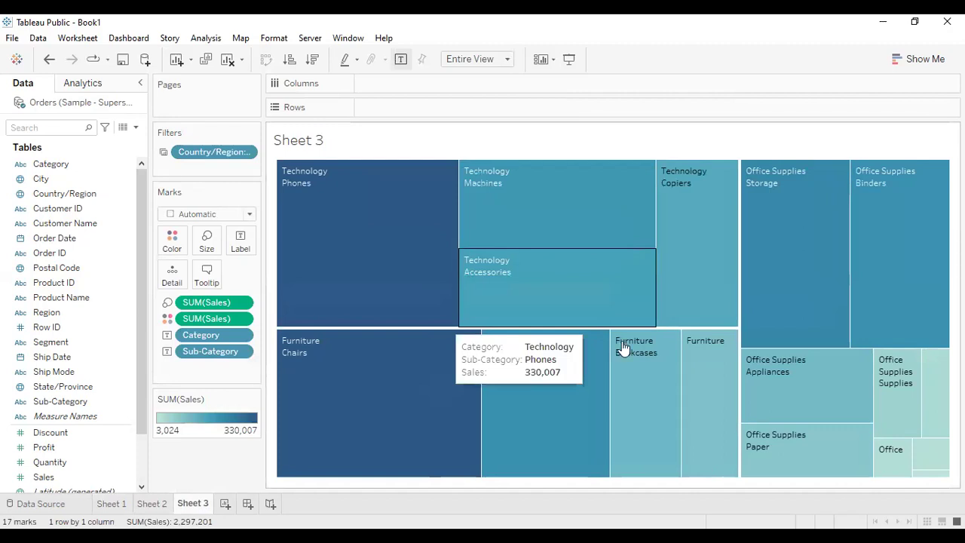
{"action": "mouse_move", "coordinate": [140, 506]}
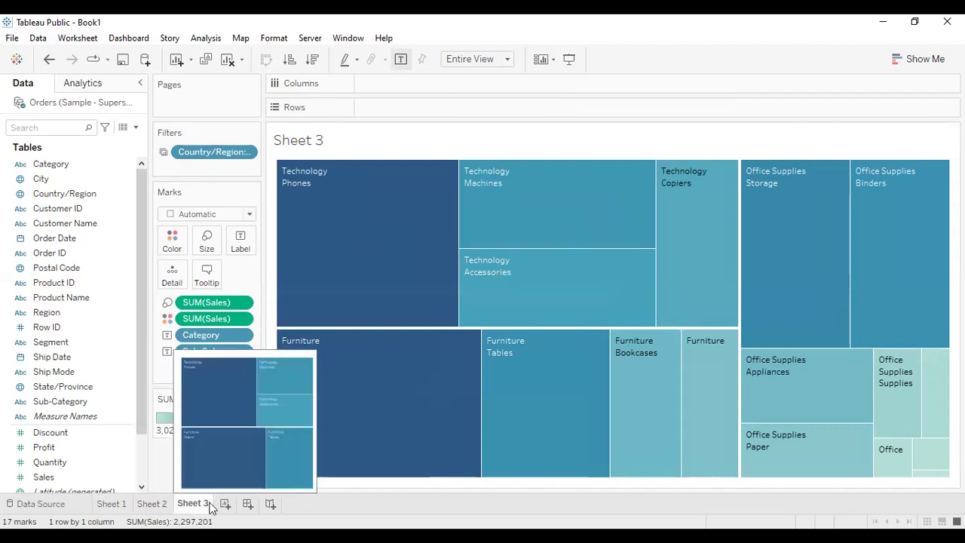
{"action": "mouse_move", "coordinate": [364, 291]}
{"action": "mouse_move", "coordinate": [759, 263]}
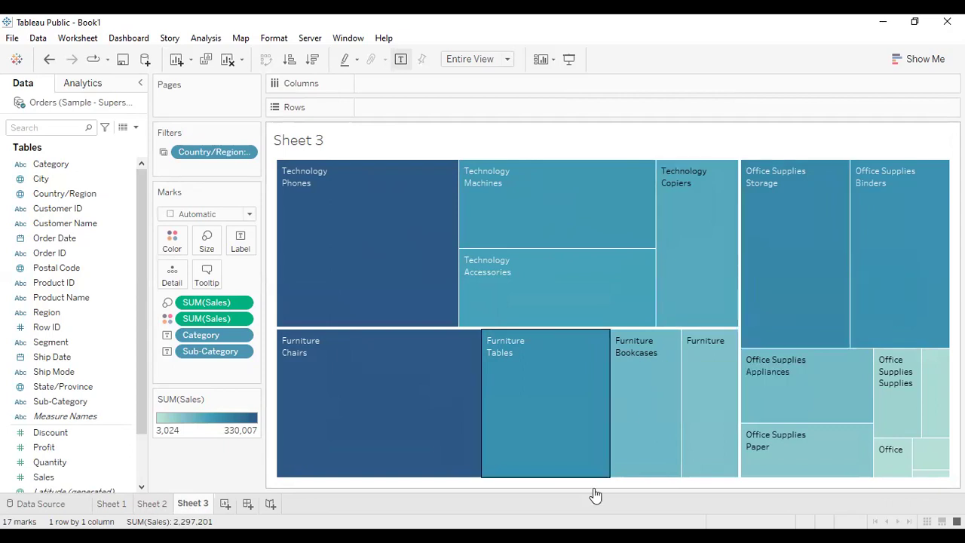
Create a new dashboard and set its size to Automatic
{"action": "left_click", "coordinate": [270, 503]}
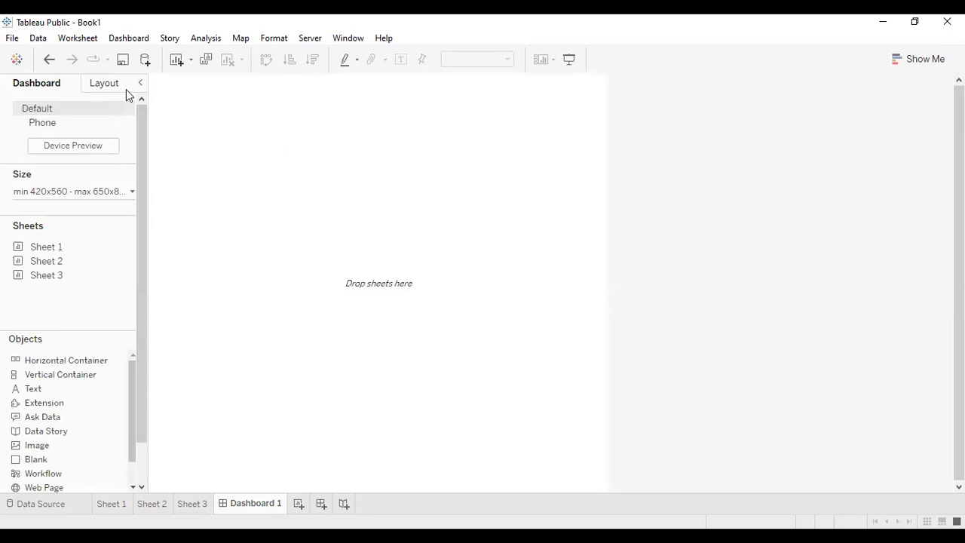
{"action": "left_click", "coordinate": [110, 192]}
{"action": "left_click", "coordinate": [100, 215]}
{"action": "left_click", "coordinate": [95, 242]}
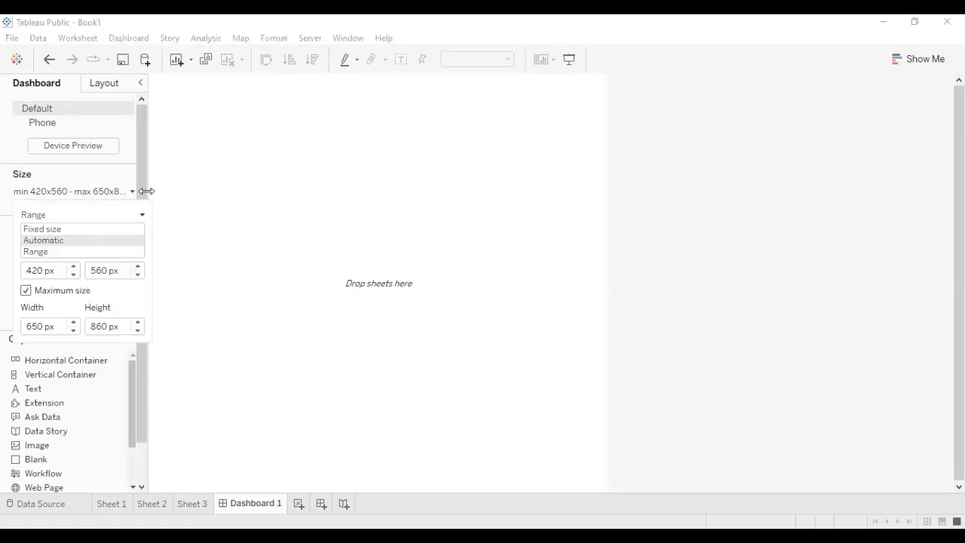
Add Sheet 1, Sheet 2 and Sheet 3 to the dashboard
{"action": "scroll", "coordinate": [144, 391], "scroll_direction": "down", "scroll_amount": 2}
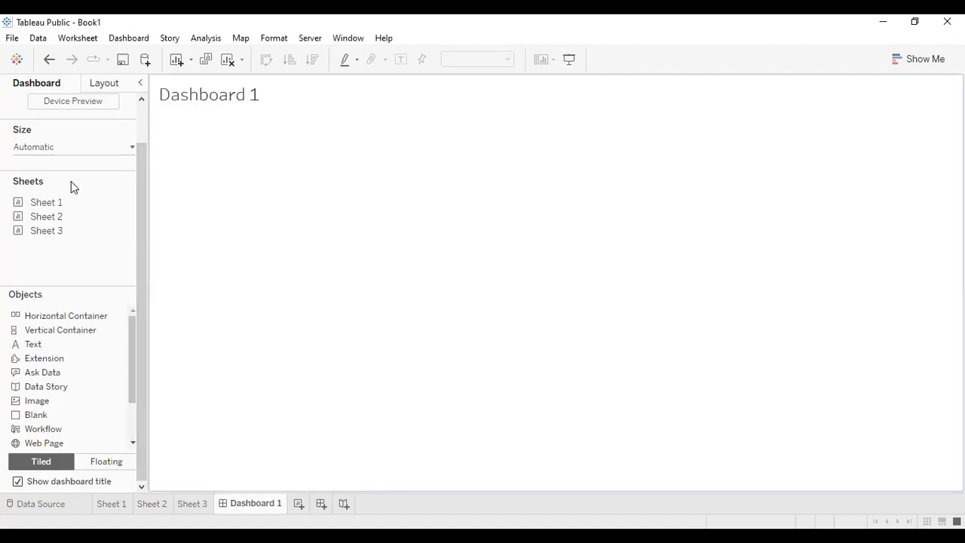
{"action": "double_click", "coordinate": [66, 221]}
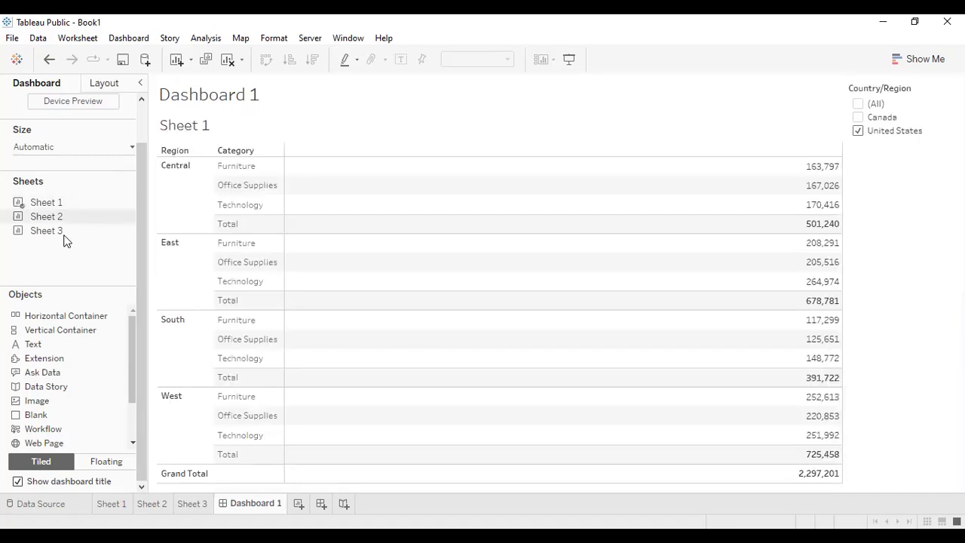
{"action": "double_click", "coordinate": [64, 235]}
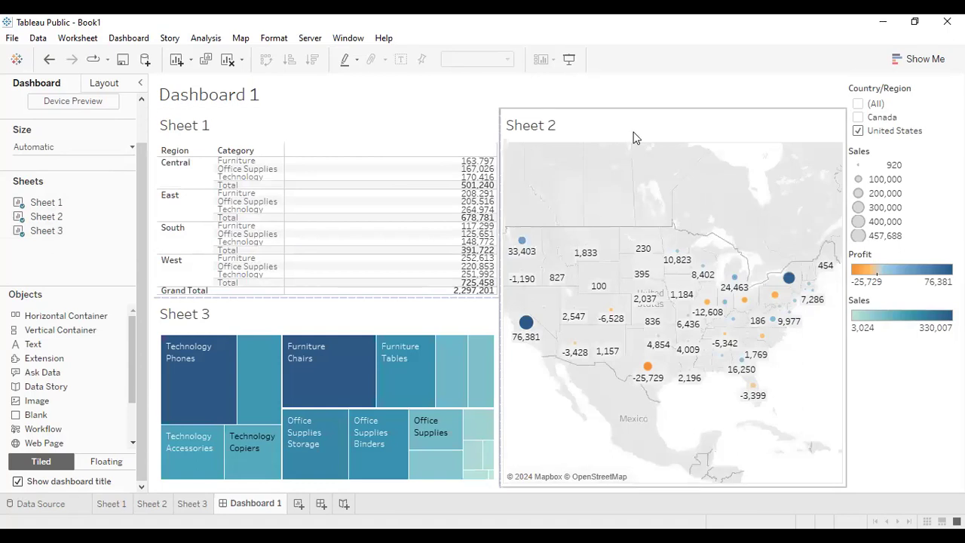
Test the dashboard's Country/Region filter, clearing United States, then selecting Canada and adding United States back in presentation mode
{"action": "left_click", "coordinate": [864, 384]}
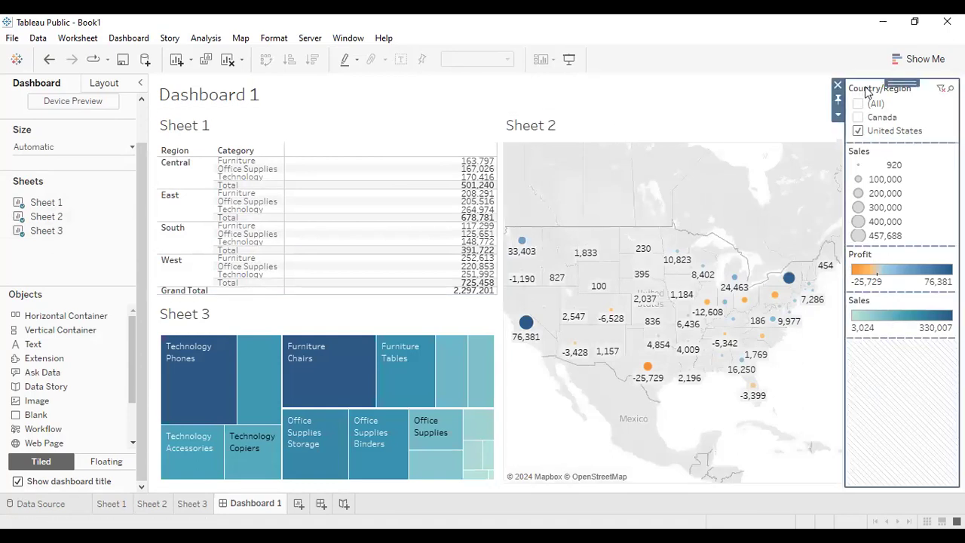
{"action": "left_click", "coordinate": [858, 131]}
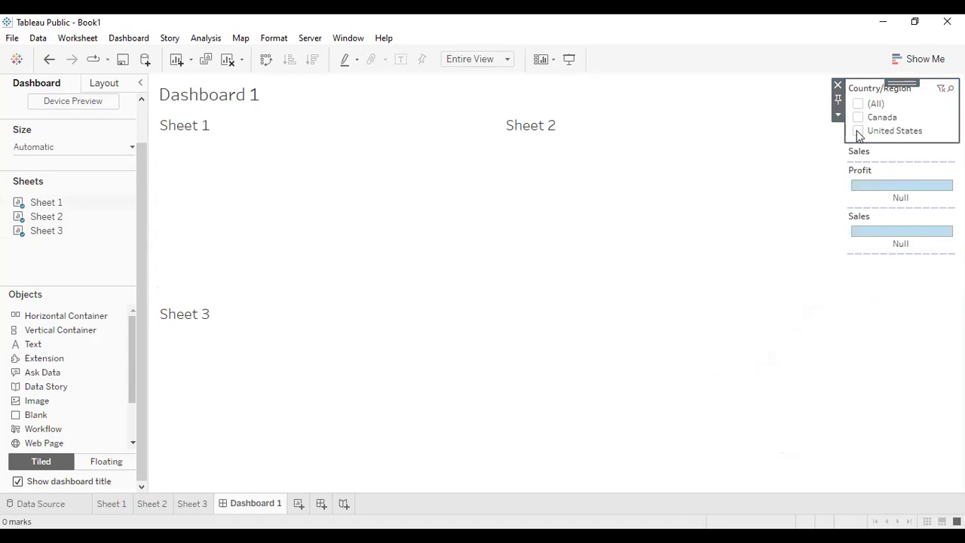
{"action": "left_click", "coordinate": [568, 63]}
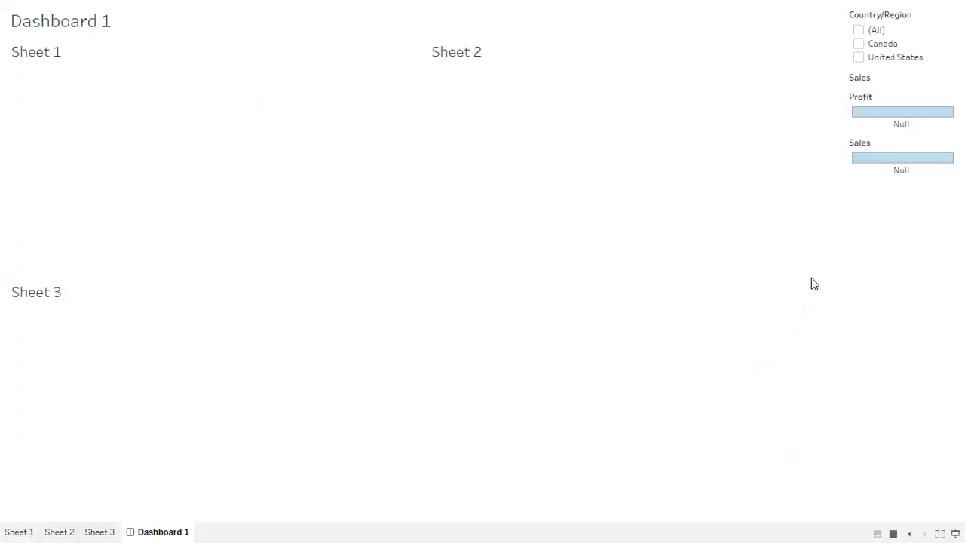
{"action": "left_click", "coordinate": [859, 44]}
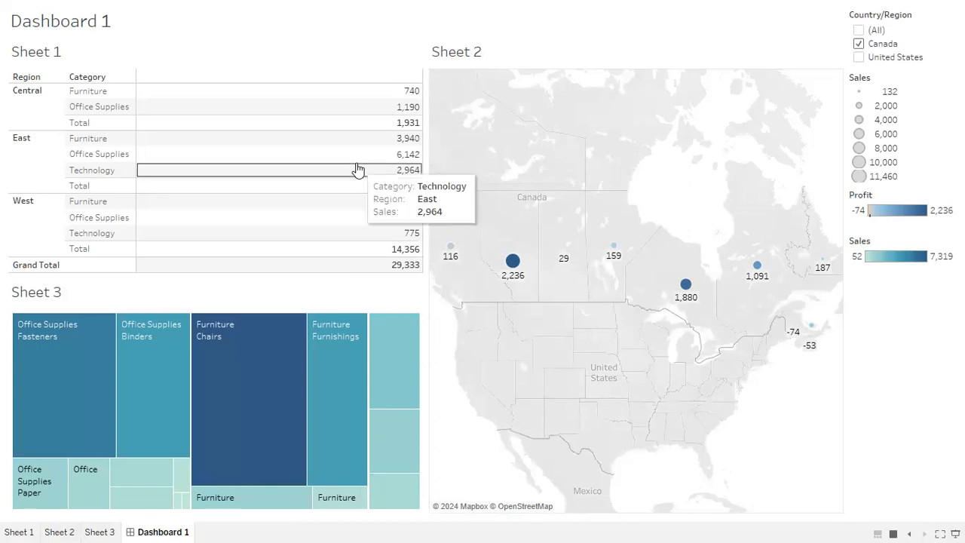
{"action": "left_click", "coordinate": [859, 58]}
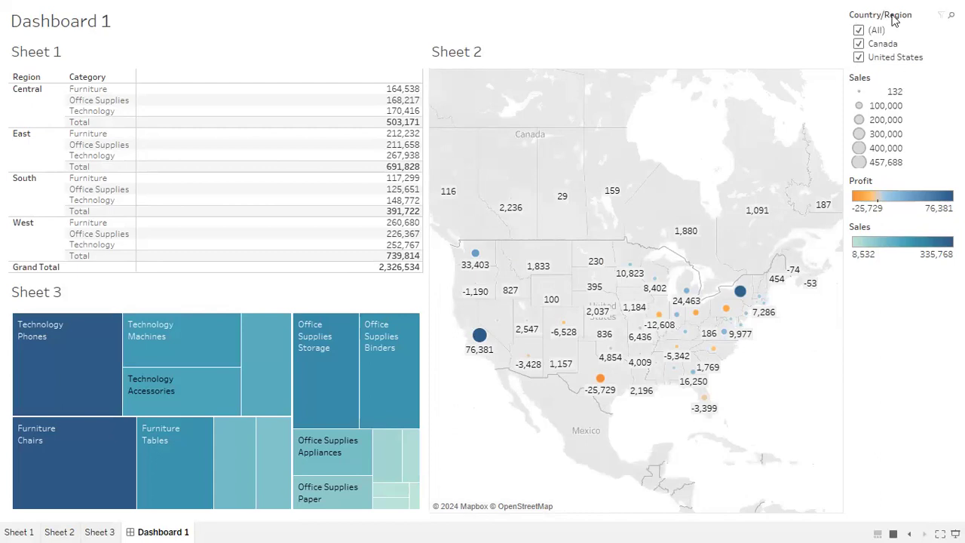
{"action": "key", "text": "Escape"}
Apply Sheet 1's Country/Region filter to all worksheets using this data source, then add a blank worksheet and return to Sheet 1
{"action": "left_click", "coordinate": [111, 502]}
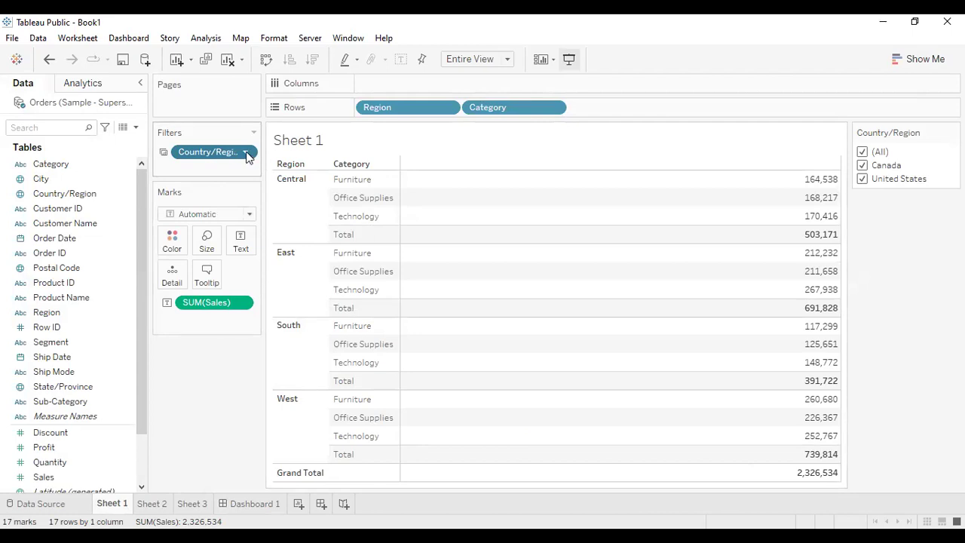
{"action": "left_click", "coordinate": [246, 152]}
{"action": "mouse_move", "coordinate": [258, 240]}
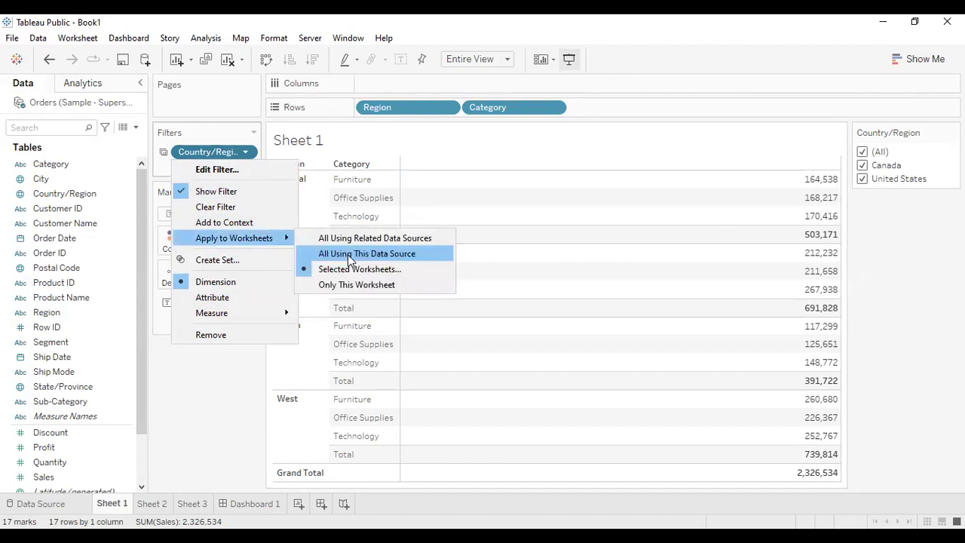
{"action": "left_click", "coordinate": [349, 260]}
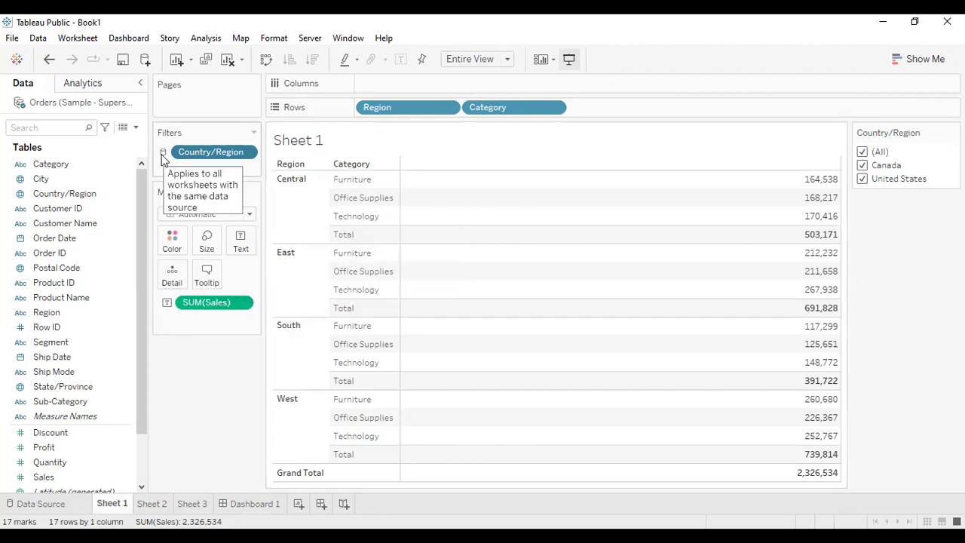
{"action": "left_click", "coordinate": [299, 503]}
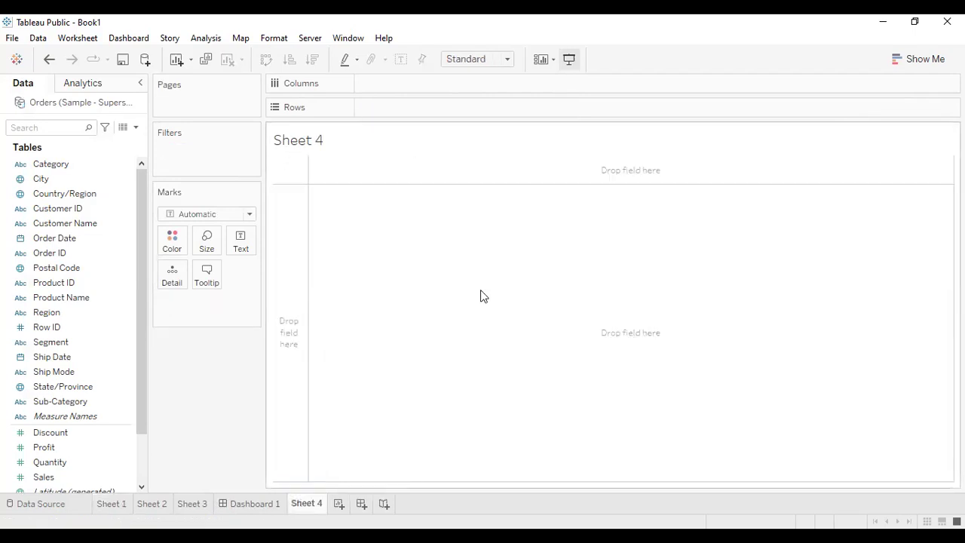
{"action": "left_click", "coordinate": [115, 508]}
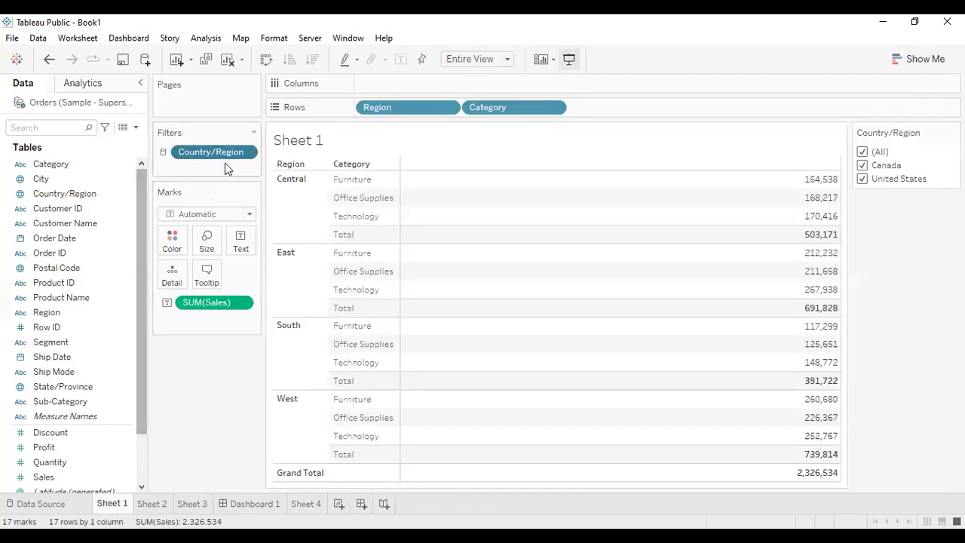
Place State/Province on Rows in Sheet 4 to check that the data-source-wide Country/Region filter is inherited there
{"action": "mouse_move", "coordinate": [233, 161]}
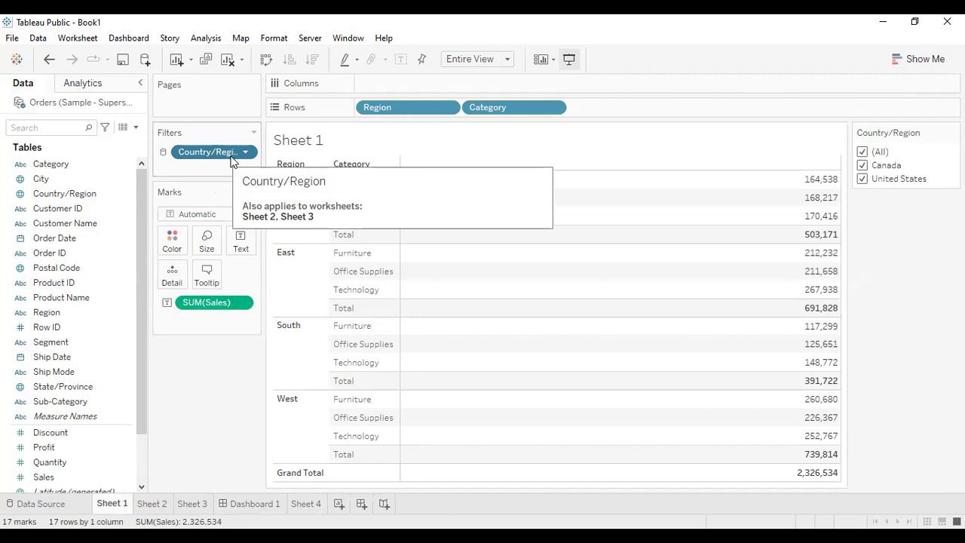
{"action": "left_click", "coordinate": [311, 503]}
{"action": "left_click", "coordinate": [70, 387]}
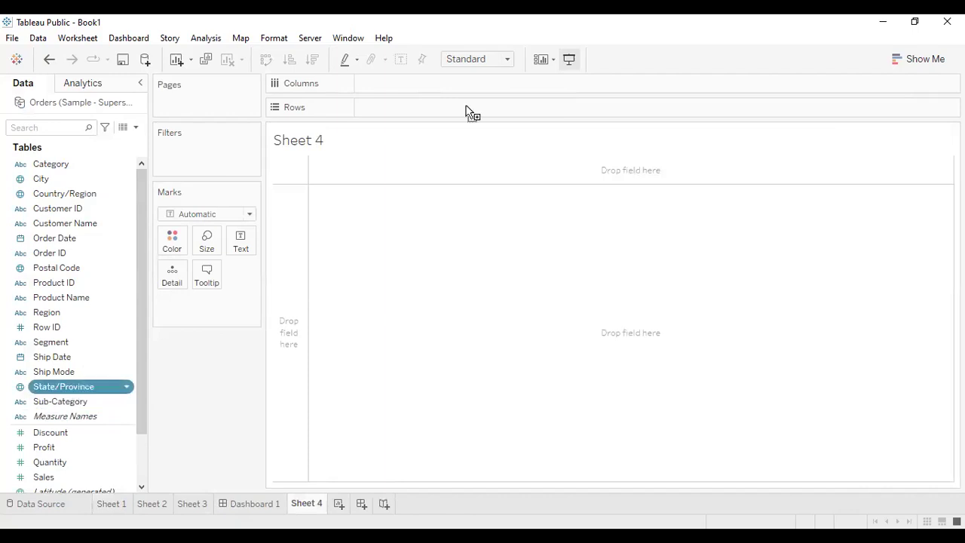
{"action": "left_click_drag", "start_coordinate": [239, 196], "coordinate": [408, 107]}
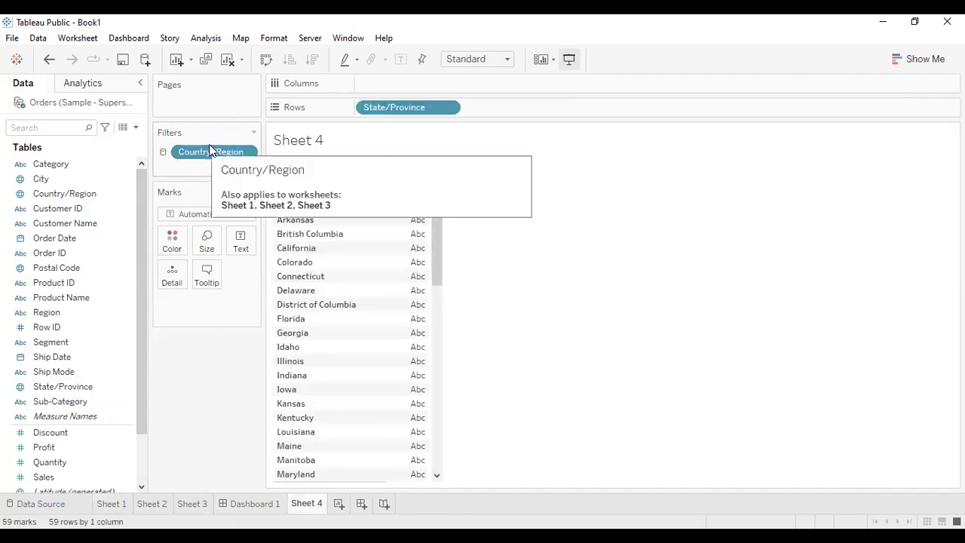
Remove the shared Country/Region filter from Sheet 3 and check the Filters shelves of the other worksheets
{"action": "left_click", "coordinate": [193, 503]}
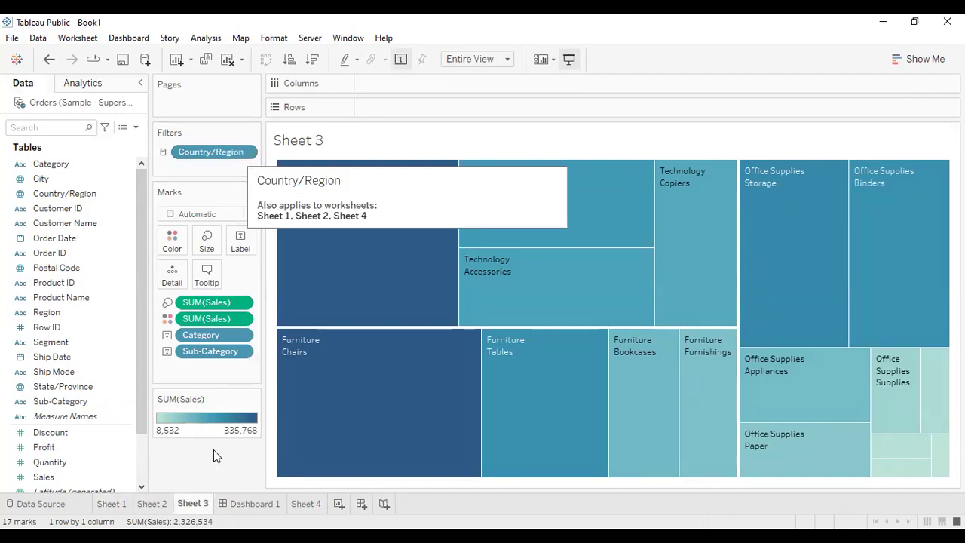
{"action": "mouse_move", "coordinate": [313, 505]}
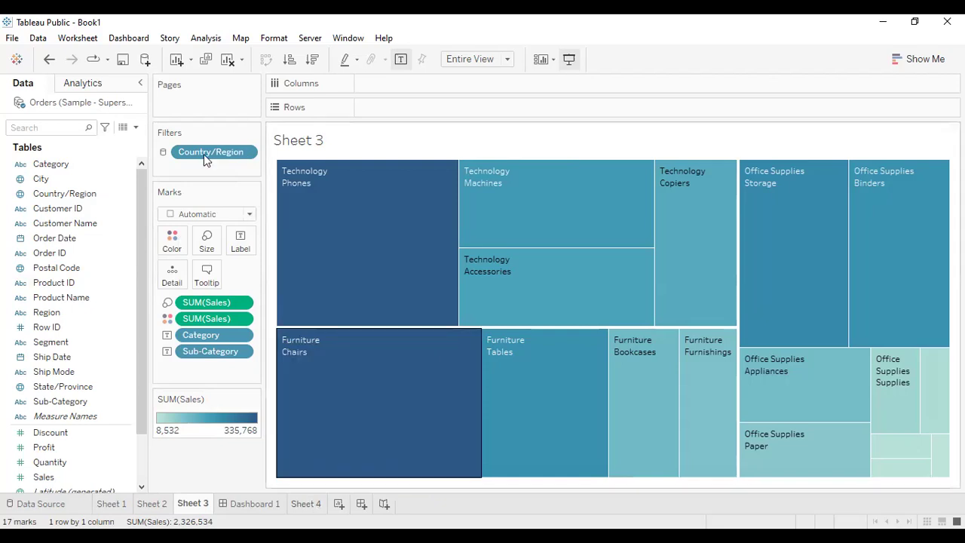
{"action": "left_click_drag", "start_coordinate": [205, 151], "coordinate": [60, 301]}
{"action": "mouse_move", "coordinate": [450, 226]}
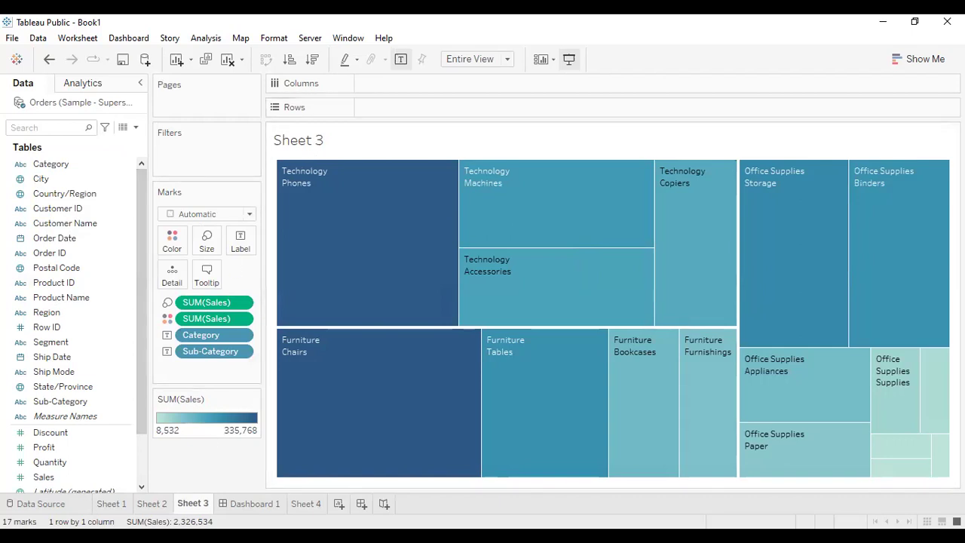
{"action": "left_click", "coordinate": [108, 505]}
{"action": "left_click", "coordinate": [151, 505]}
{"action": "left_click", "coordinate": [193, 504]}
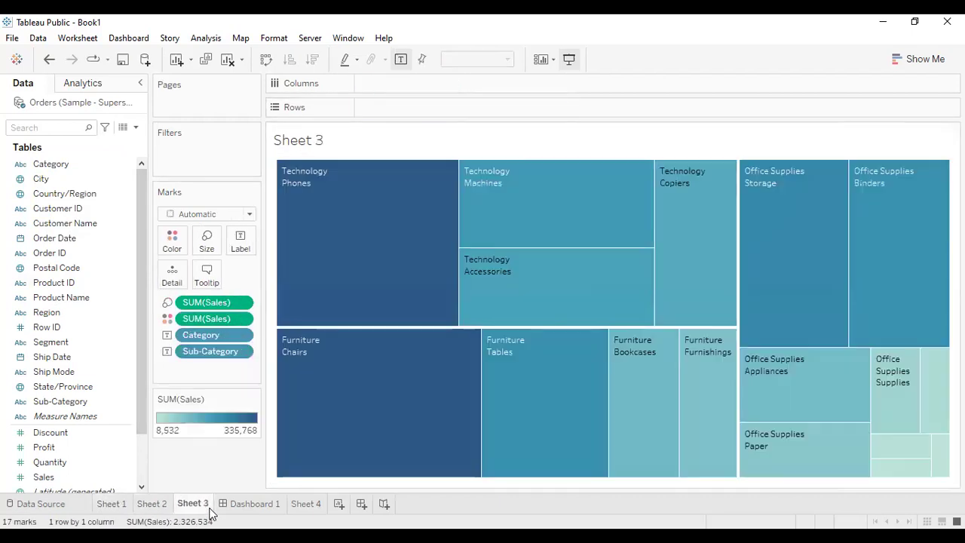
{"action": "left_click", "coordinate": [160, 505]}
Add a Country/Region filter to Sheet 1 with all values selected, Canada and United States
{"action": "left_click", "coordinate": [111, 505]}
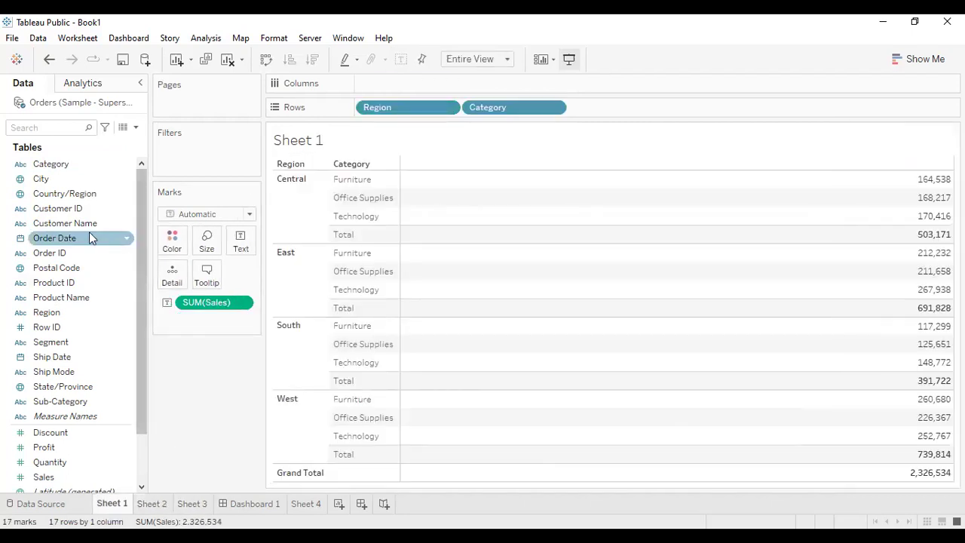
{"action": "left_click_drag", "start_coordinate": [92, 189], "coordinate": [211, 159]}
{"action": "left_click", "coordinate": [366, 324]}
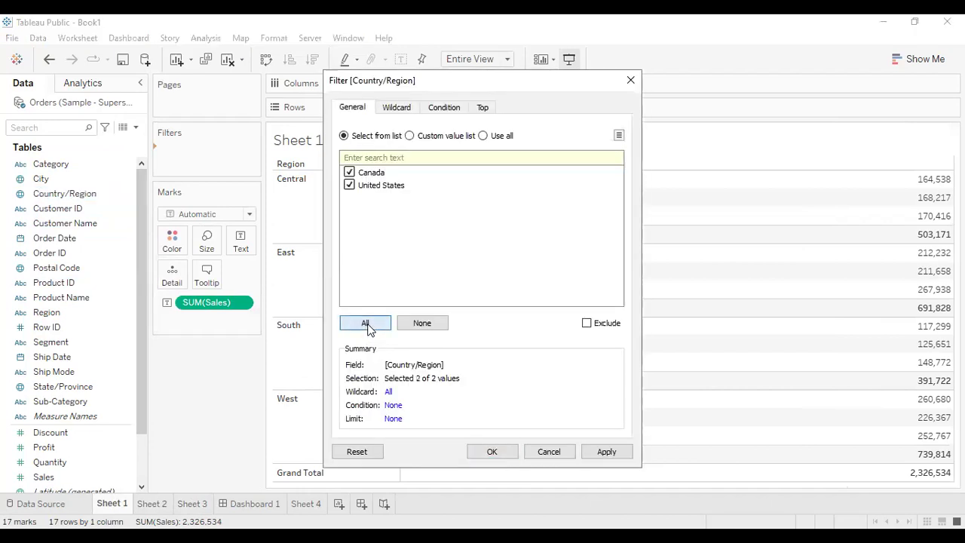
{"action": "left_click", "coordinate": [601, 452]}
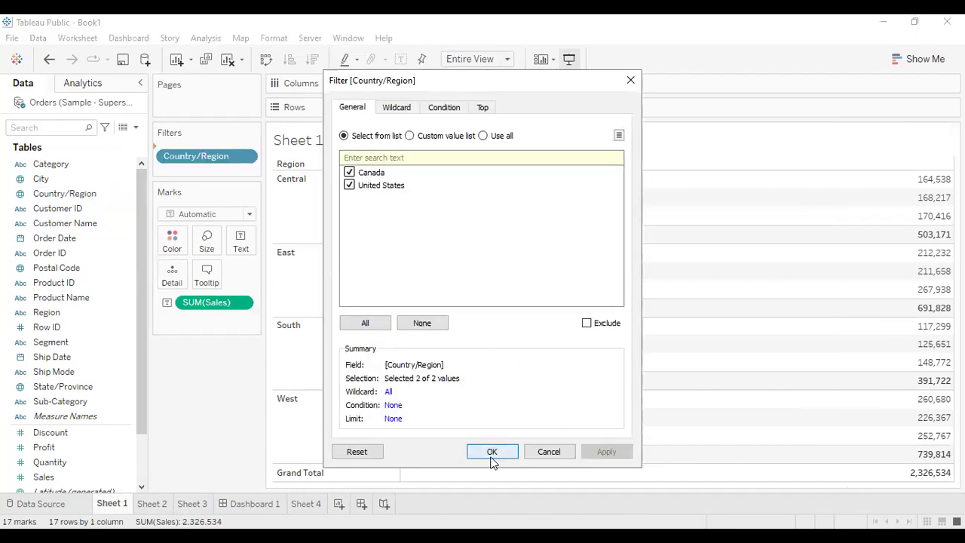
{"action": "left_click", "coordinate": [491, 452]}
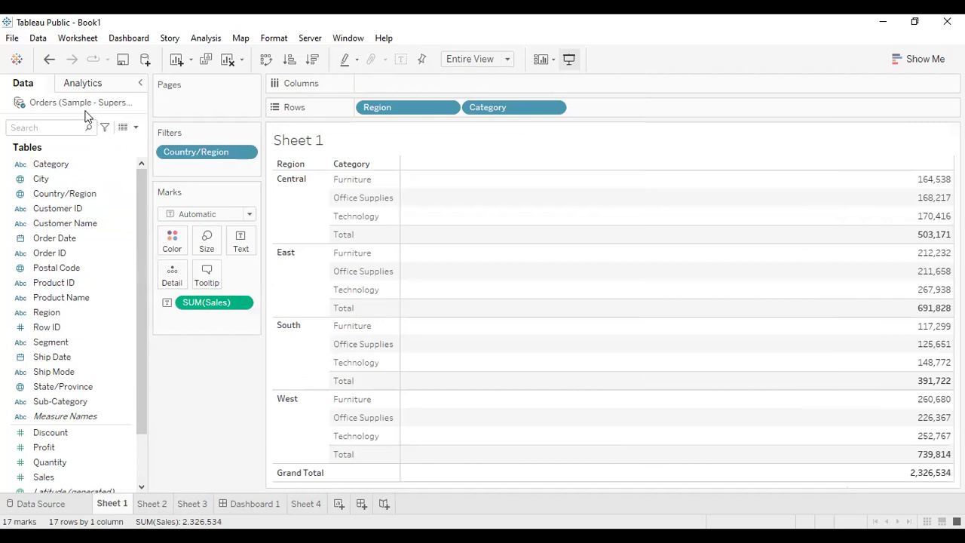
Compare the Filters shelves of Sheet 4, Sheet 1 and Sheet 2 to see where the Country/Region filter applies
{"action": "left_click", "coordinate": [305, 503]}
{"action": "left_click_drag", "start_coordinate": [60, 386], "coordinate": [221, 151]}
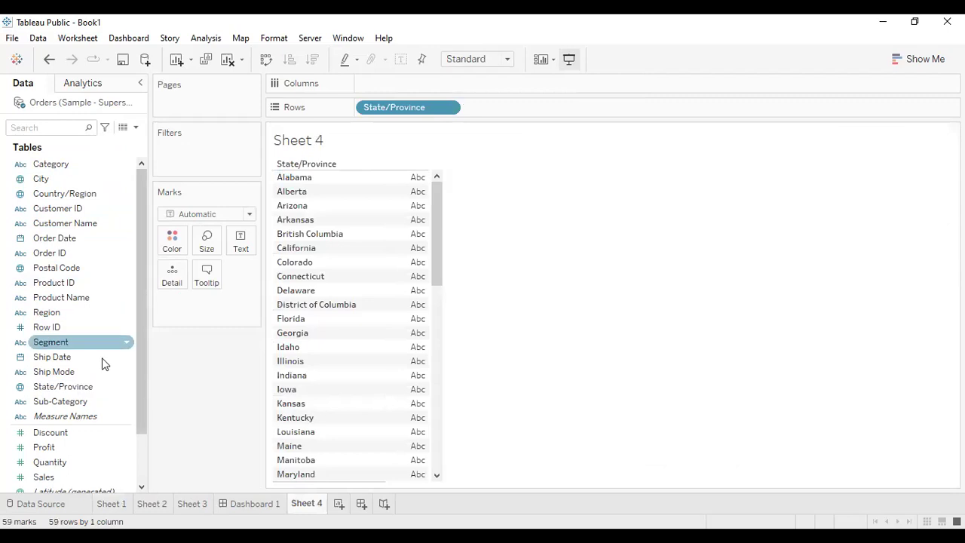
{"action": "left_click", "coordinate": [104, 507]}
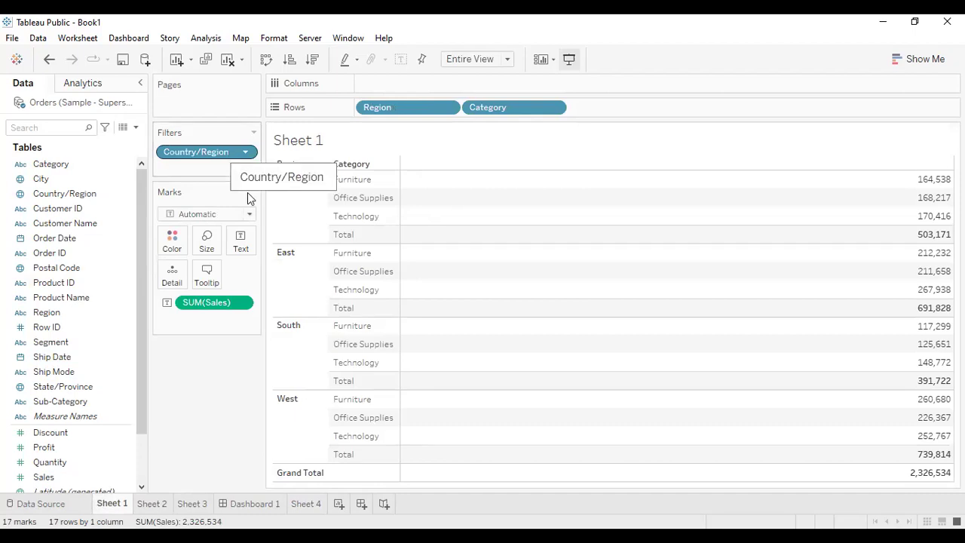
{"action": "left_click", "coordinate": [158, 504]}
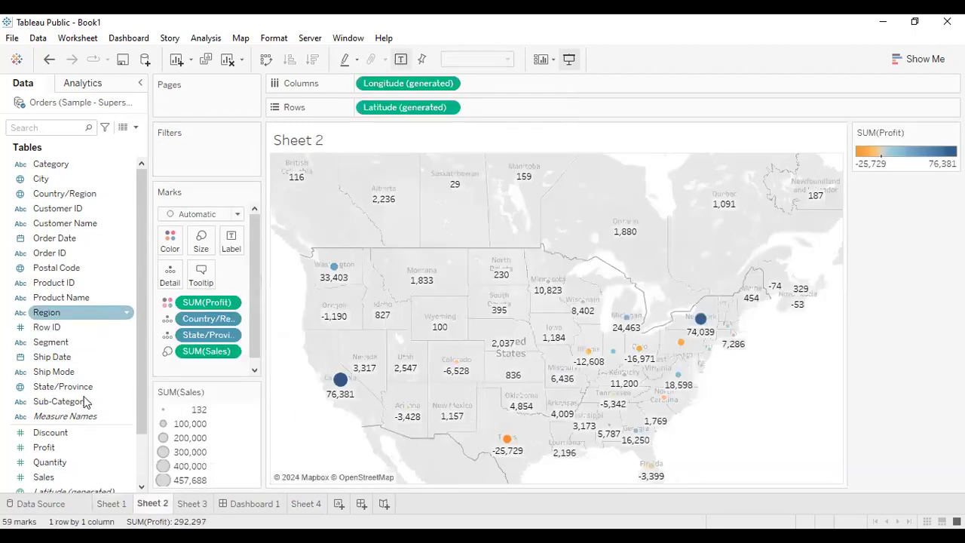
Apply Sheet 1's Country/Region filter to the selected worksheets Sheet 2, Sheet 3 and Sheet 4
{"action": "left_click", "coordinate": [110, 504]}
{"action": "left_click", "coordinate": [249, 155]}
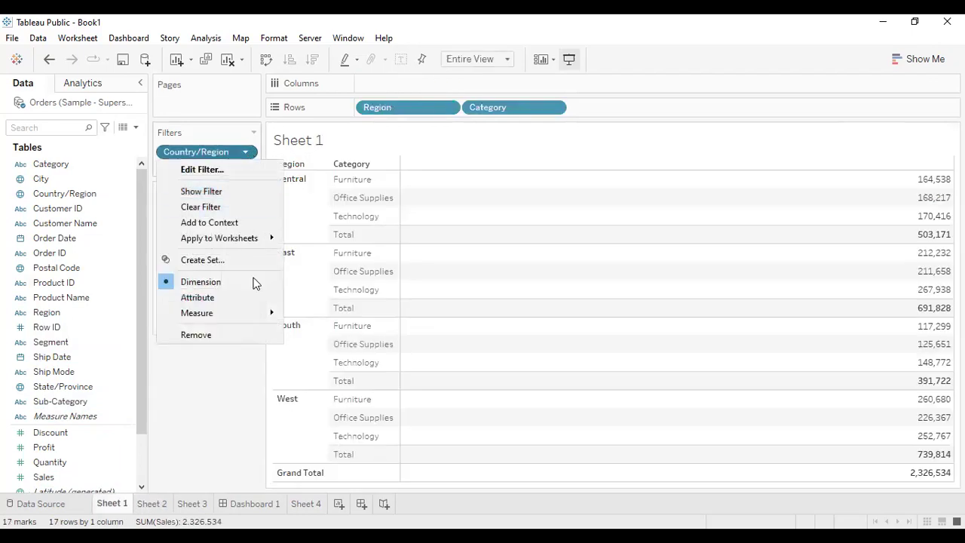
{"action": "mouse_move", "coordinate": [255, 238]}
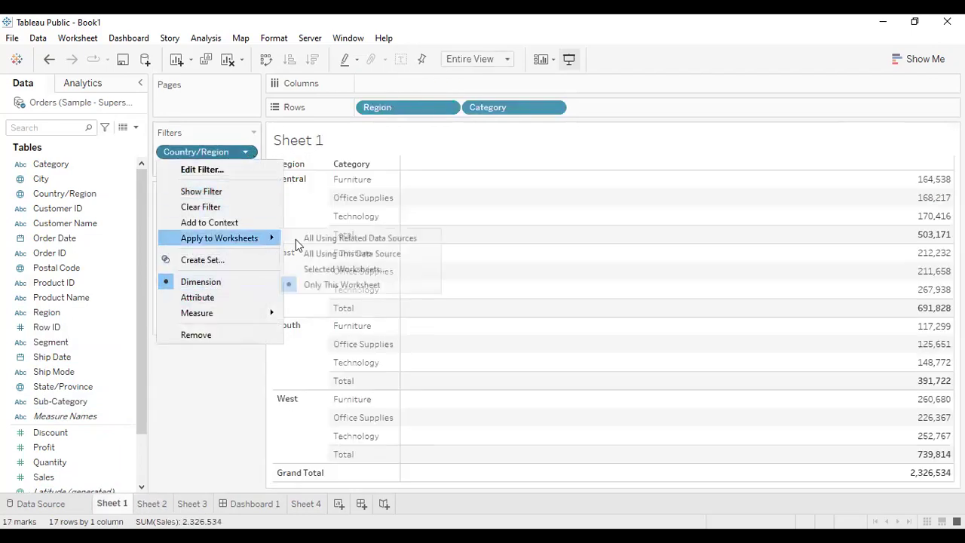
{"action": "left_click", "coordinate": [344, 269]}
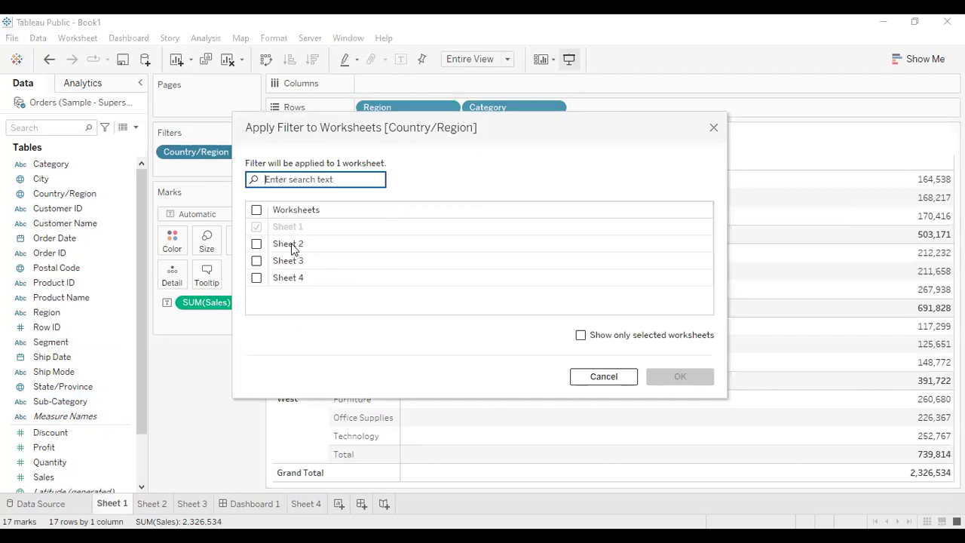
{"action": "left_click", "coordinate": [256, 243]}
{"action": "left_click", "coordinate": [256, 260]}
{"action": "left_click", "coordinate": [256, 278]}
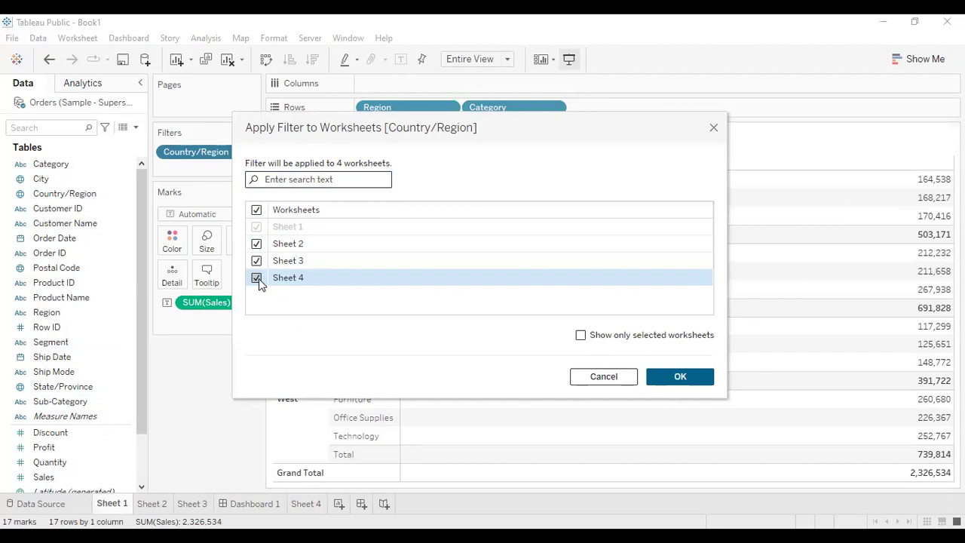
{"action": "left_click", "coordinate": [699, 377]}
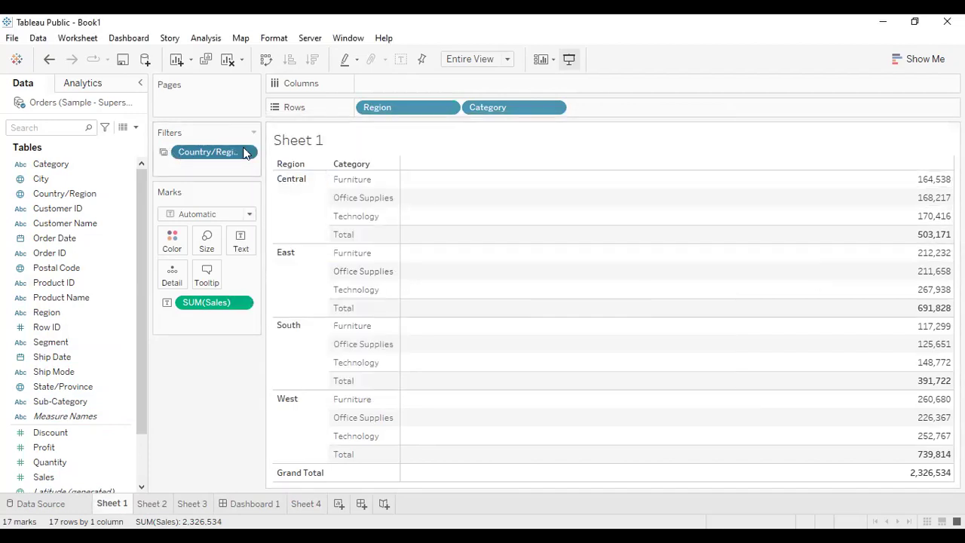
Show the Country/Region filter control on Sheet 1 and on Sheet 2
{"action": "left_click", "coordinate": [245, 152]}
{"action": "left_click", "coordinate": [244, 191]}
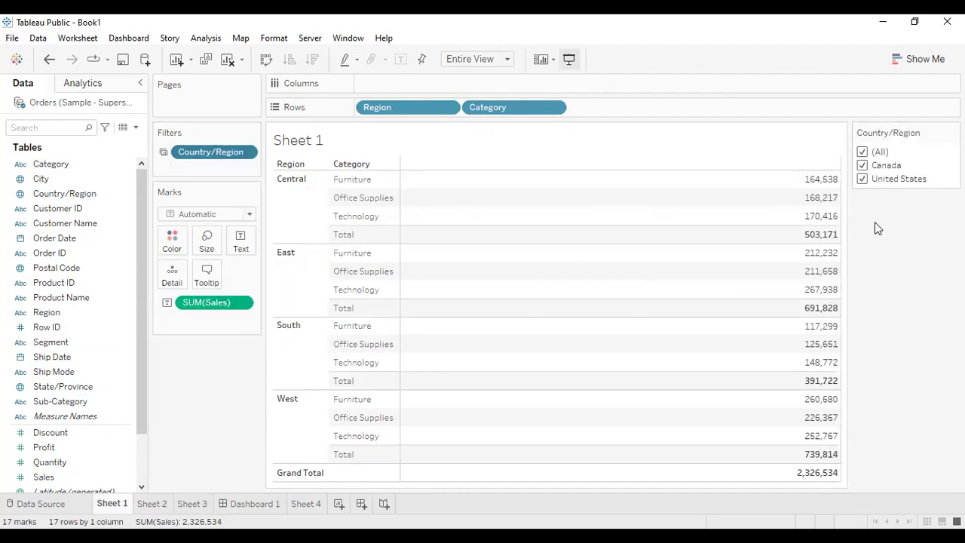
{"action": "left_click", "coordinate": [155, 503]}
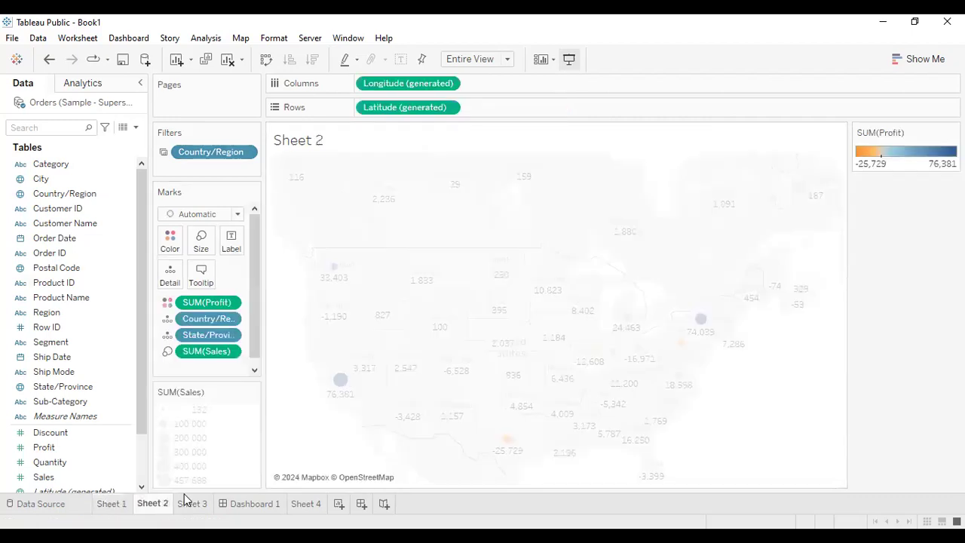
{"action": "left_click", "coordinate": [245, 151]}
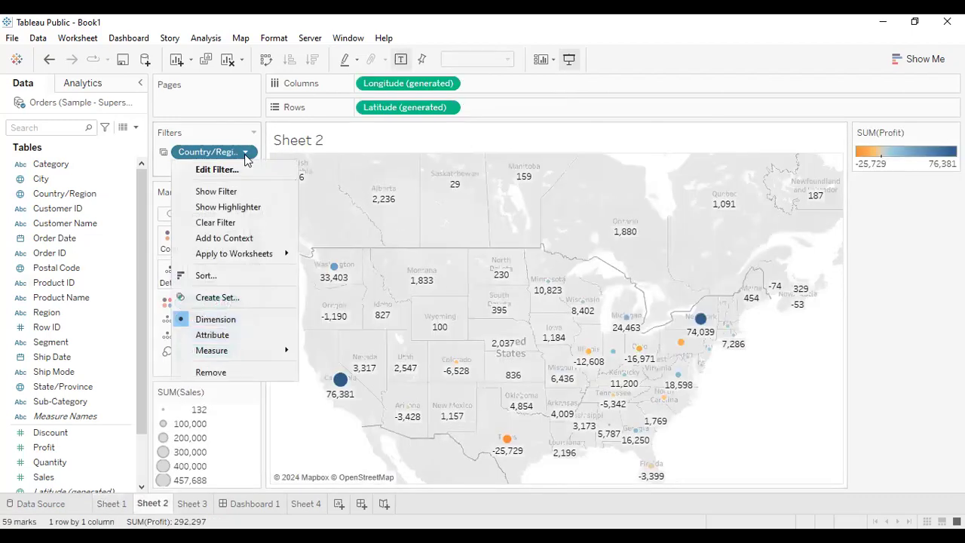
{"action": "left_click", "coordinate": [236, 192]}
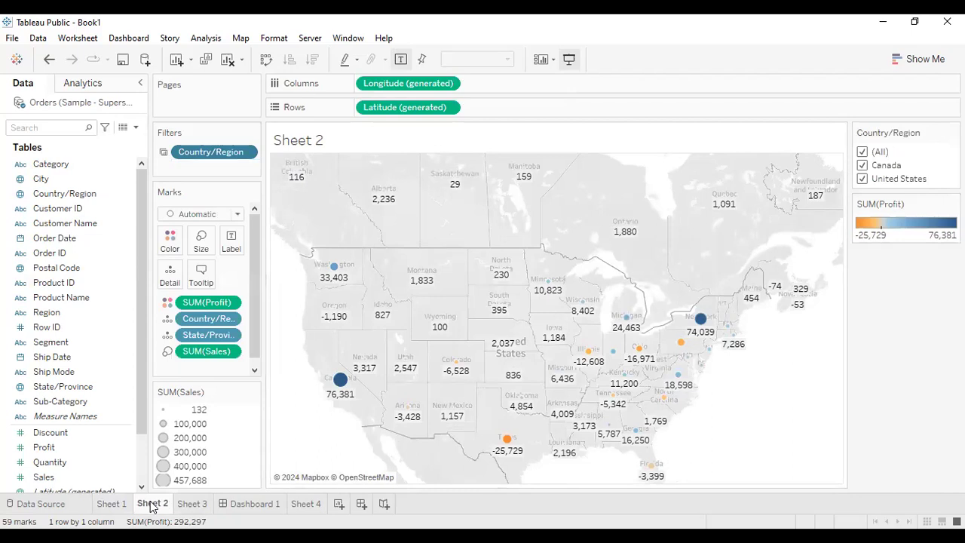
Test the shared filter by excluding Canada on Sheet 2, comparing Sheet 1, and selecting all countries again
{"action": "left_click", "coordinate": [862, 166]}
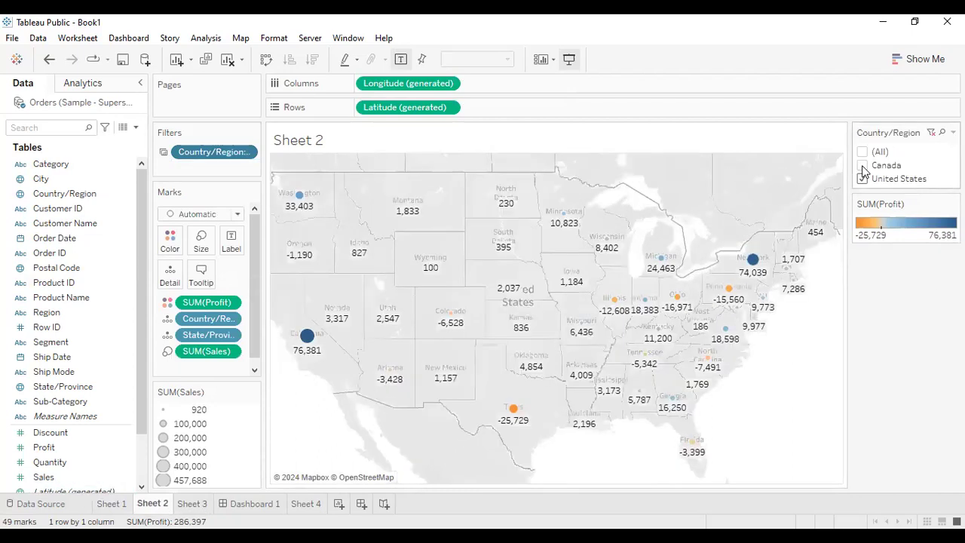
{"action": "left_click", "coordinate": [111, 503]}
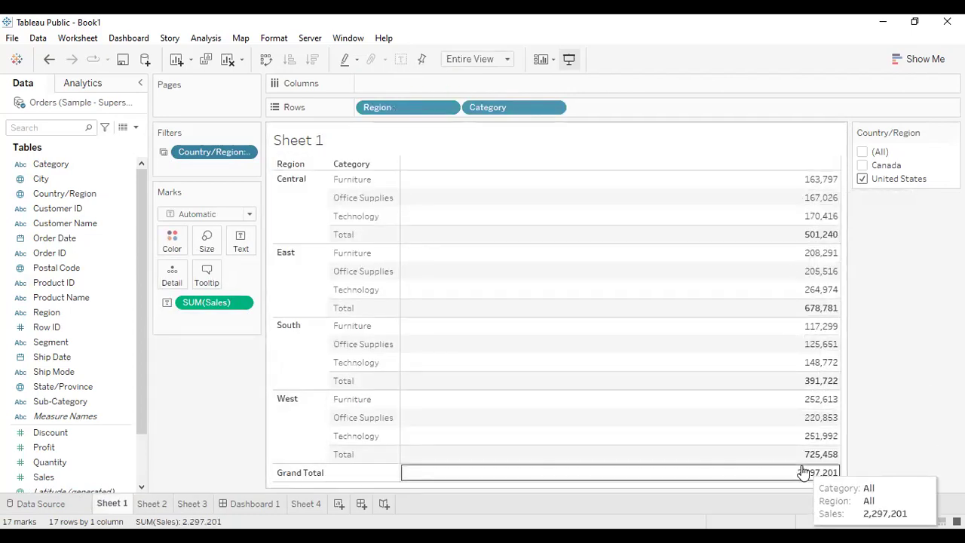
{"action": "left_click", "coordinate": [153, 504]}
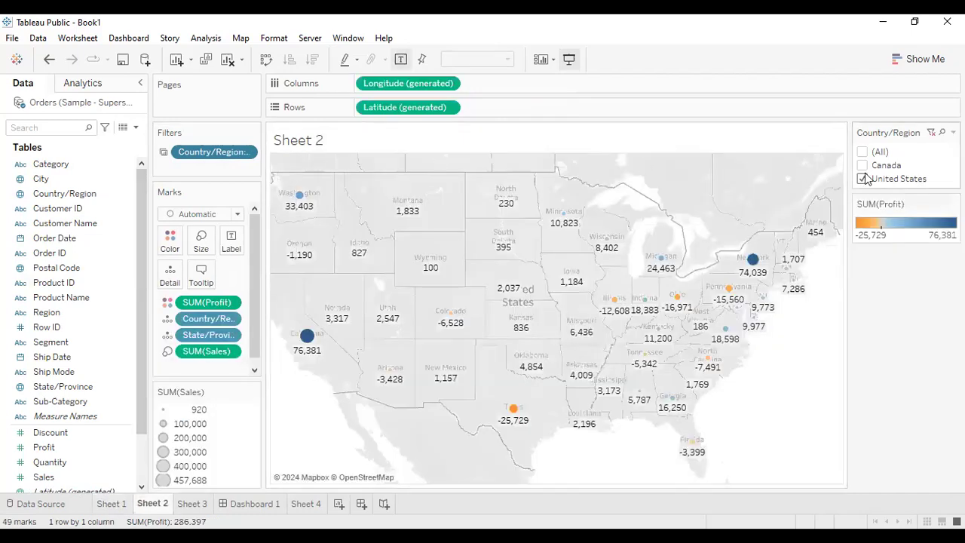
{"action": "left_click", "coordinate": [862, 164]}
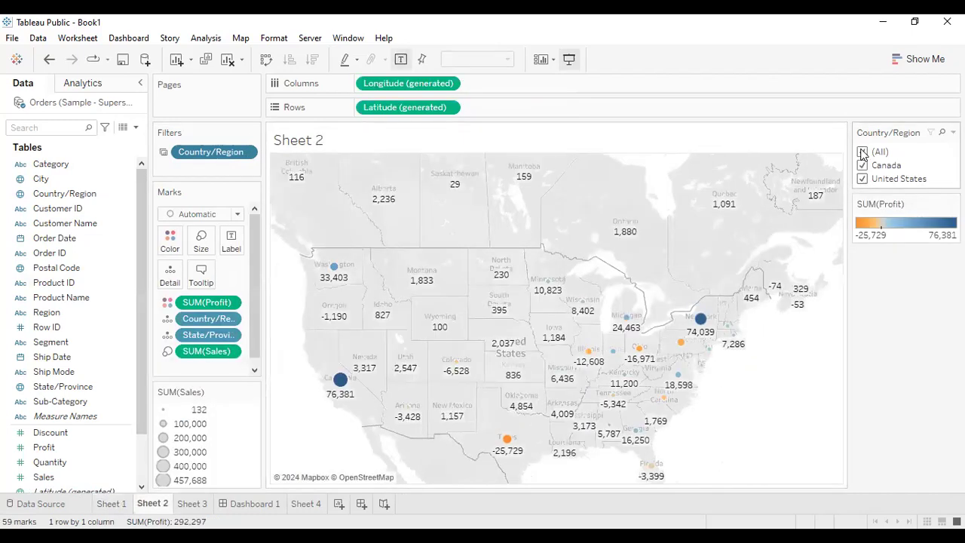
{"action": "left_click", "coordinate": [863, 166]}
{"action": "left_click", "coordinate": [116, 504]}
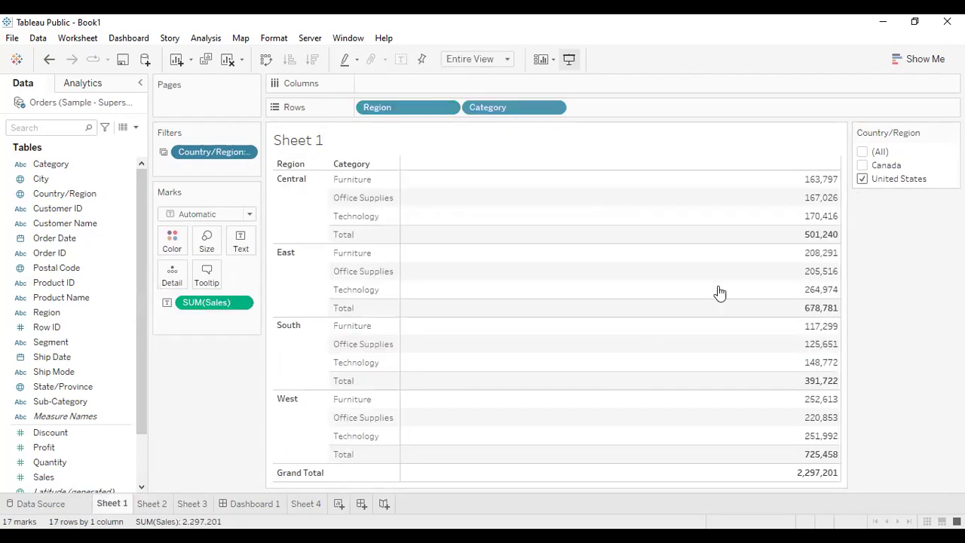
{"action": "left_click", "coordinate": [864, 152]}
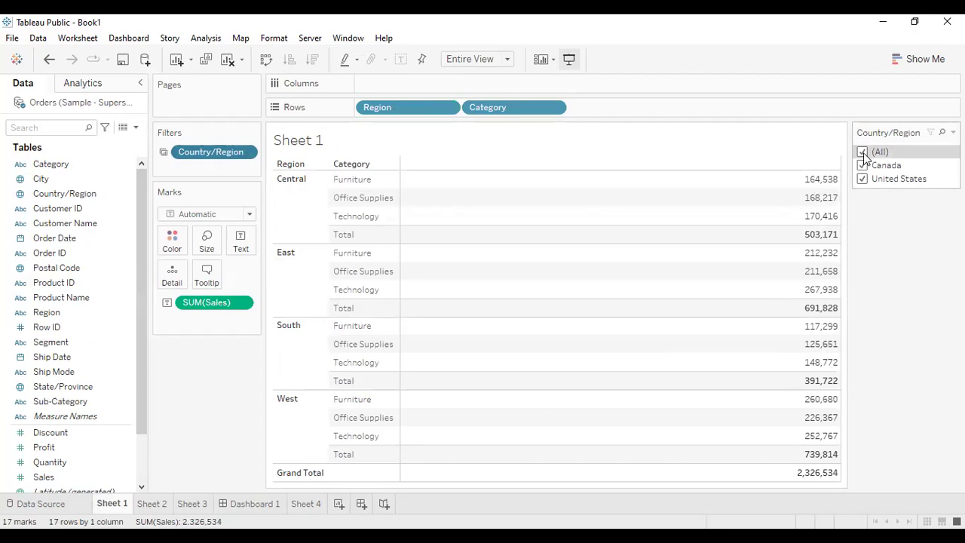
On Dashboard 1, clear both countries in the Country/Region filter, select Canada alone, and add United States back
{"action": "left_click", "coordinate": [151, 503]}
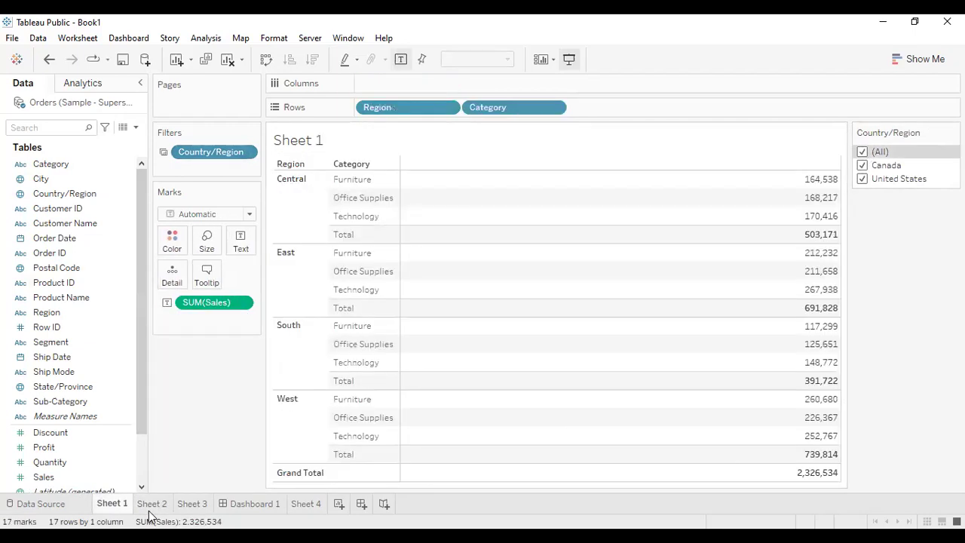
{"action": "left_click", "coordinate": [150, 508]}
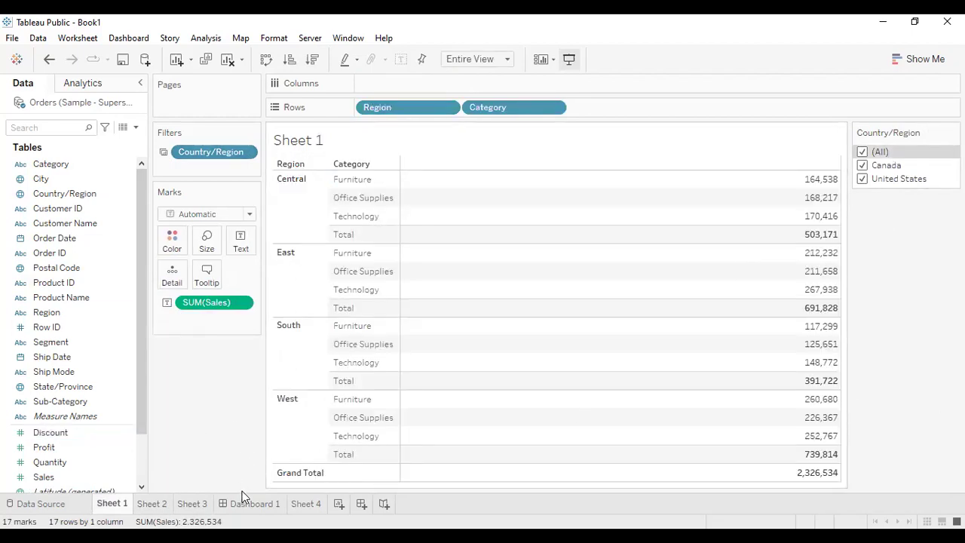
{"action": "left_click", "coordinate": [296, 504]}
{"action": "left_click", "coordinate": [268, 510]}
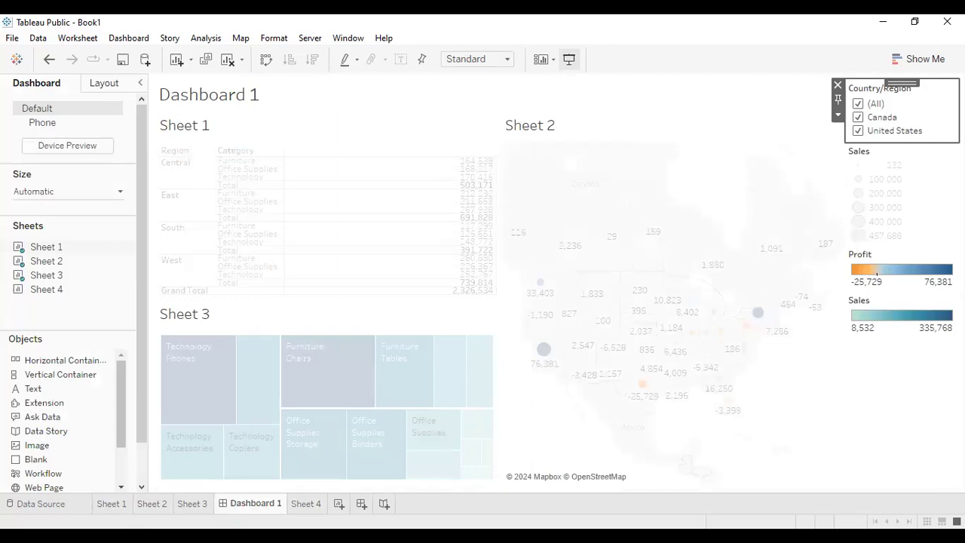
{"action": "left_click", "coordinate": [858, 117]}
{"action": "left_click", "coordinate": [858, 130]}
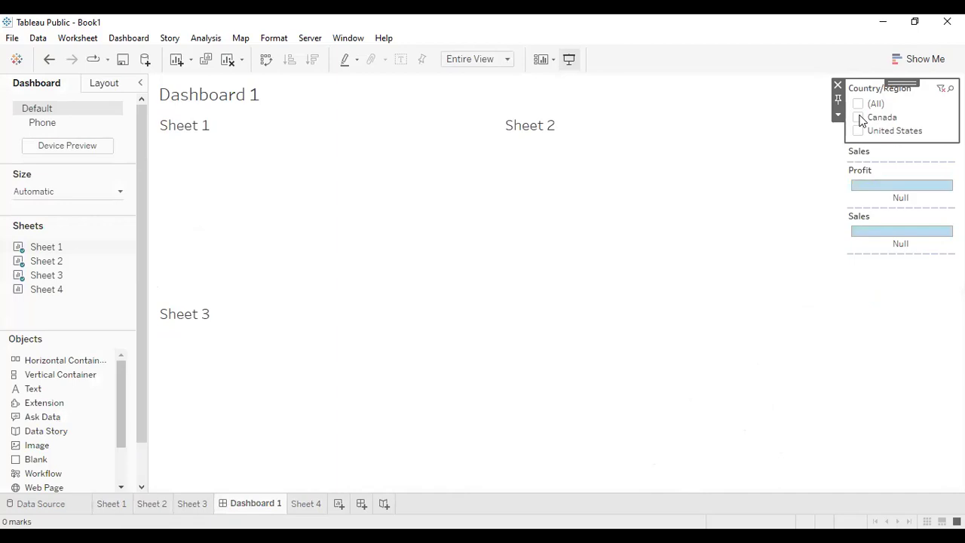
{"action": "left_click", "coordinate": [858, 118]}
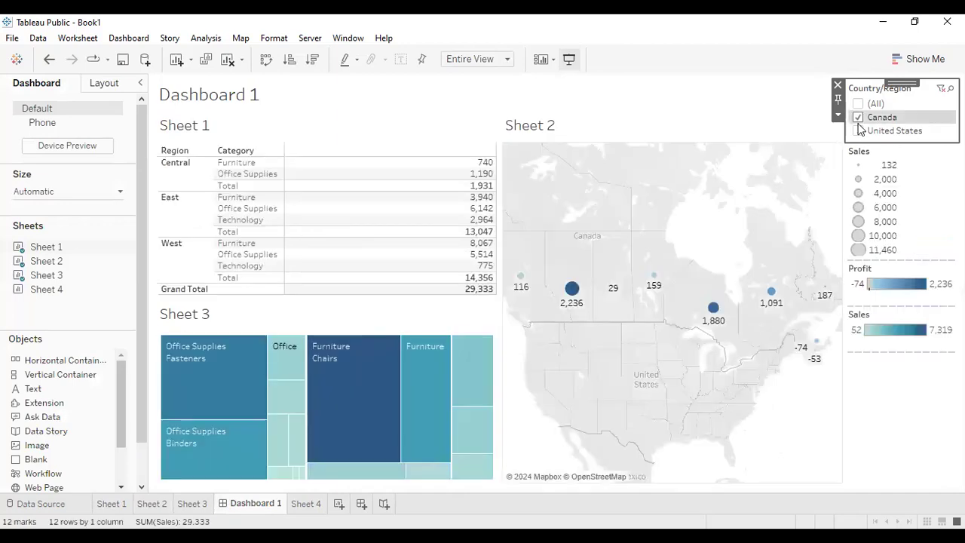
{"action": "left_click", "coordinate": [859, 117]}
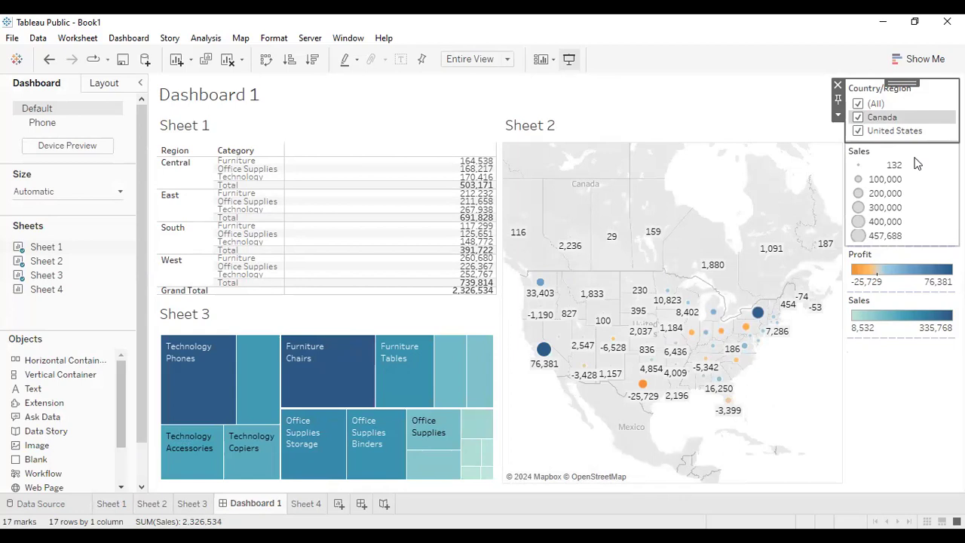
Remove the Sales size legend from Dashboard 1
{"action": "left_click", "coordinate": [914, 162]}
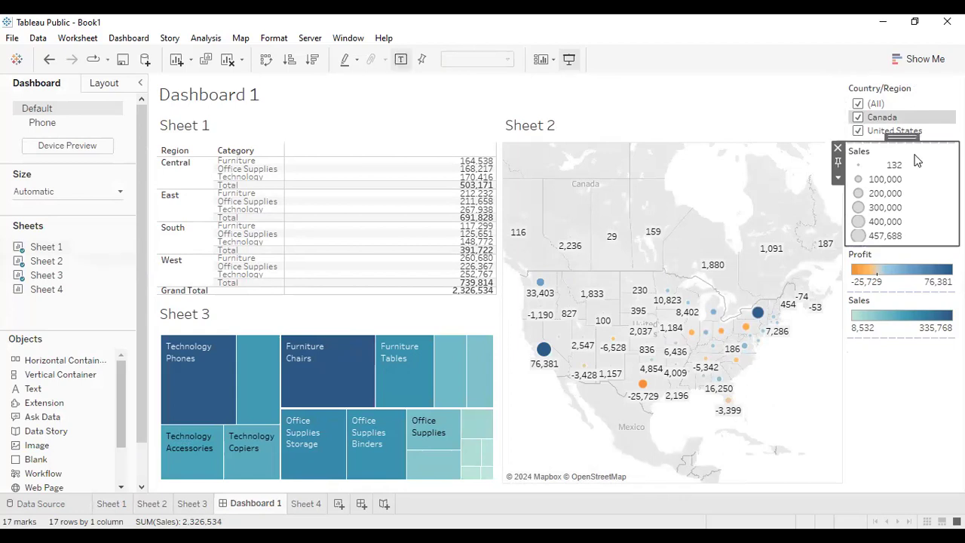
{"action": "left_click", "coordinate": [837, 148]}
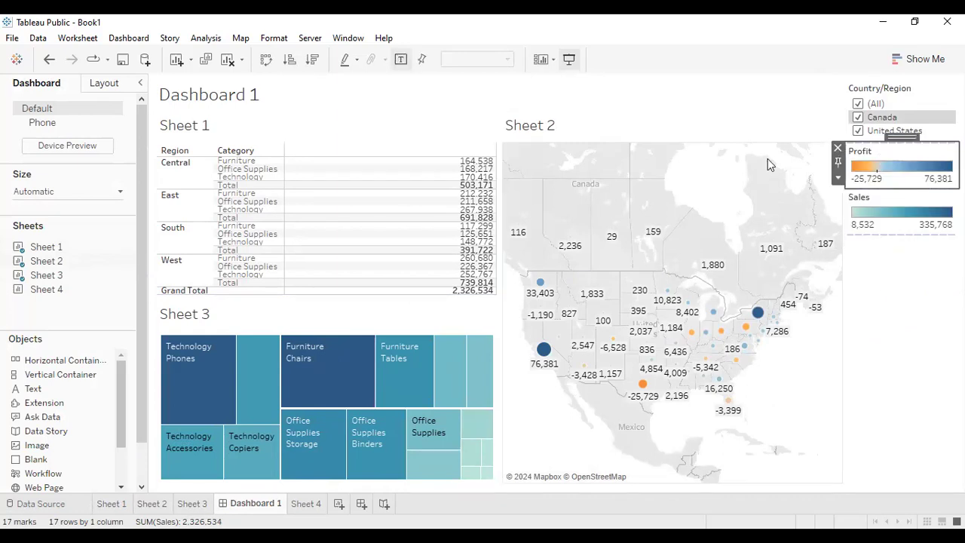
Extend Sheet 1's Country/Region filter to all worksheets using this data source, and finally to all using related data sources
{"action": "left_click", "coordinate": [117, 504]}
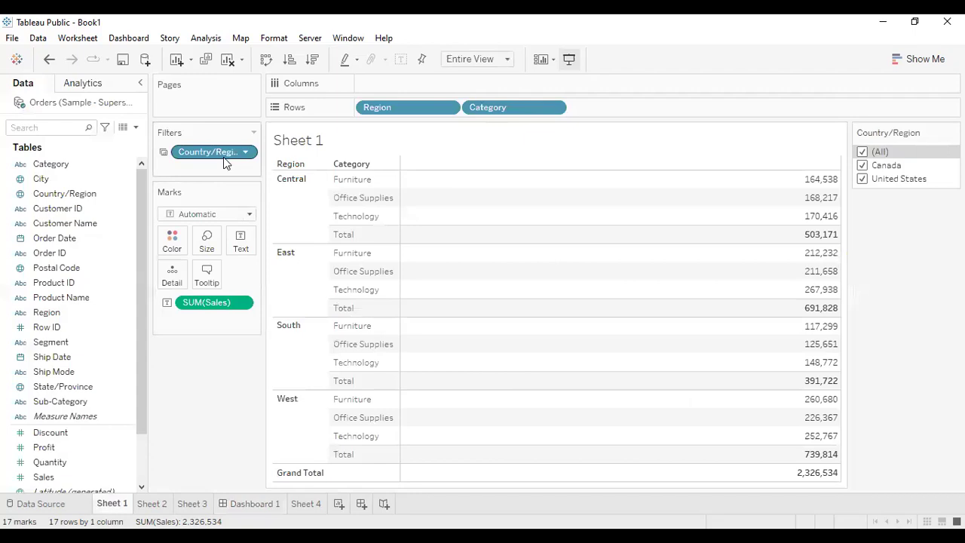
{"action": "left_click", "coordinate": [245, 152]}
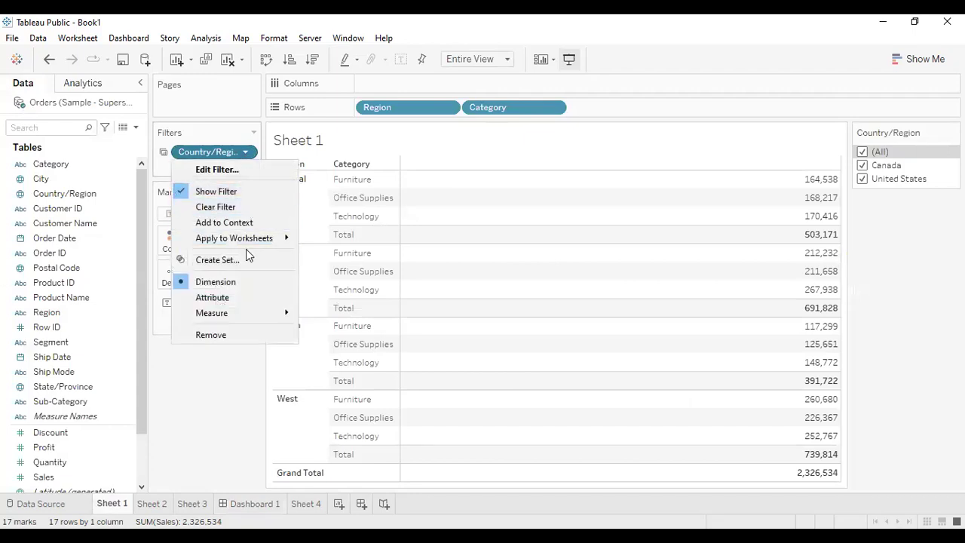
{"action": "mouse_move", "coordinate": [247, 237]}
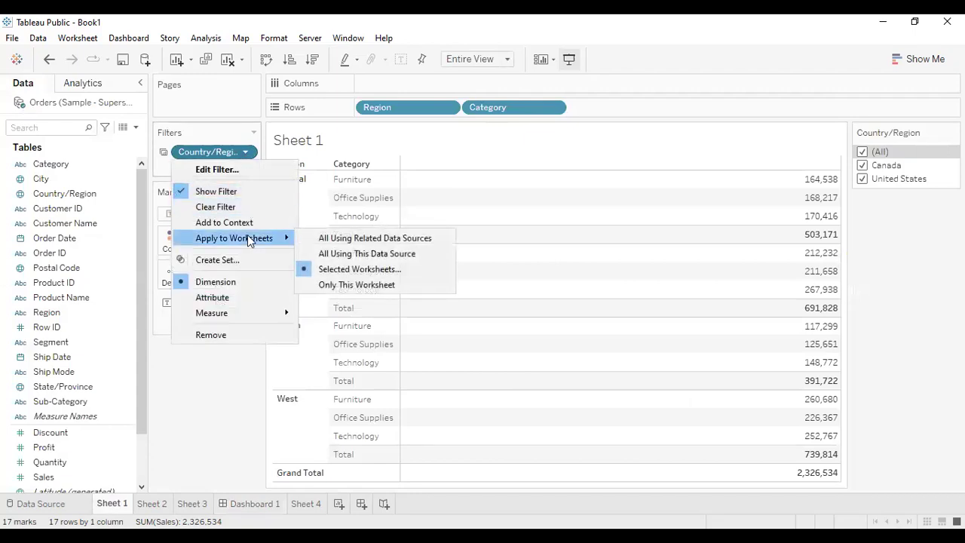
{"action": "left_click", "coordinate": [370, 253]}
{"action": "left_click", "coordinate": [245, 153]}
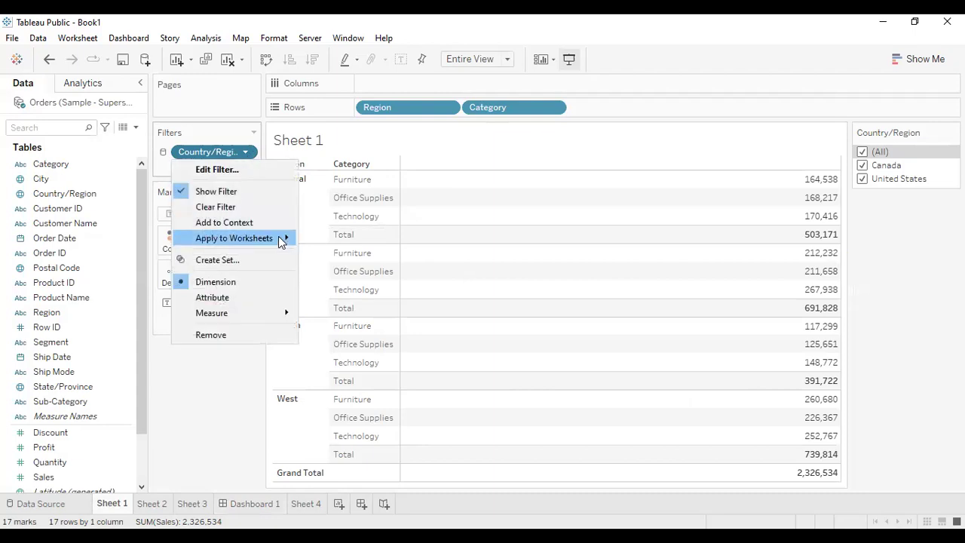
{"action": "mouse_move", "coordinate": [280, 239]}
{"action": "left_click", "coordinate": [364, 241]}
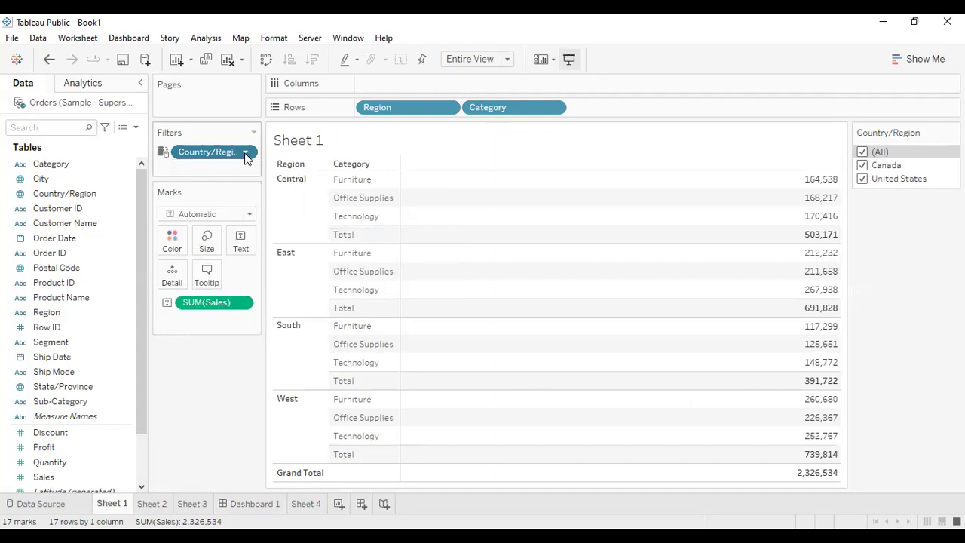
{"action": "mouse_move", "coordinate": [245, 156]}
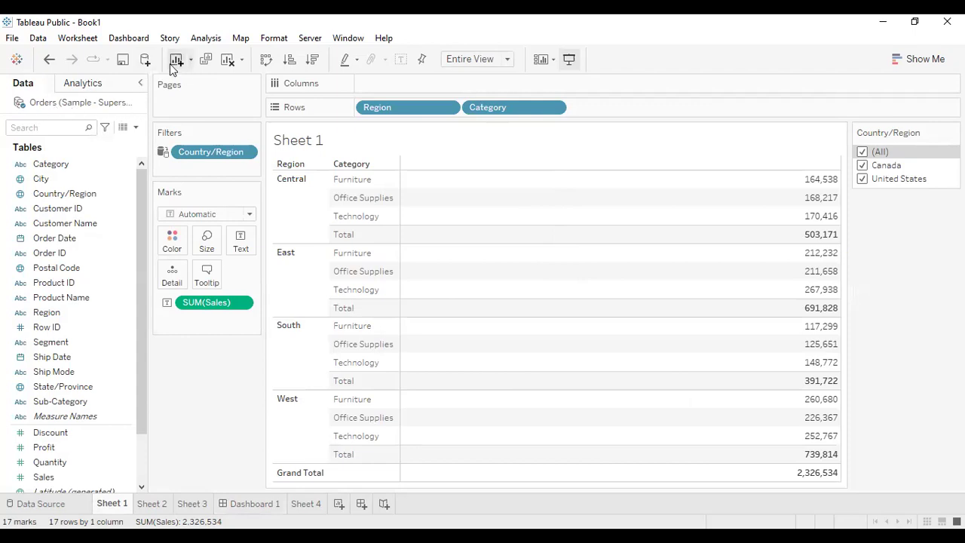
Connect to the Global Superstore Excel workbook in Data_Disk (D:) > Basic Excel > Tableau Notes > Data Sources > Data Sources and add its Order Master Data table
{"action": "left_click", "coordinate": [144, 59]}
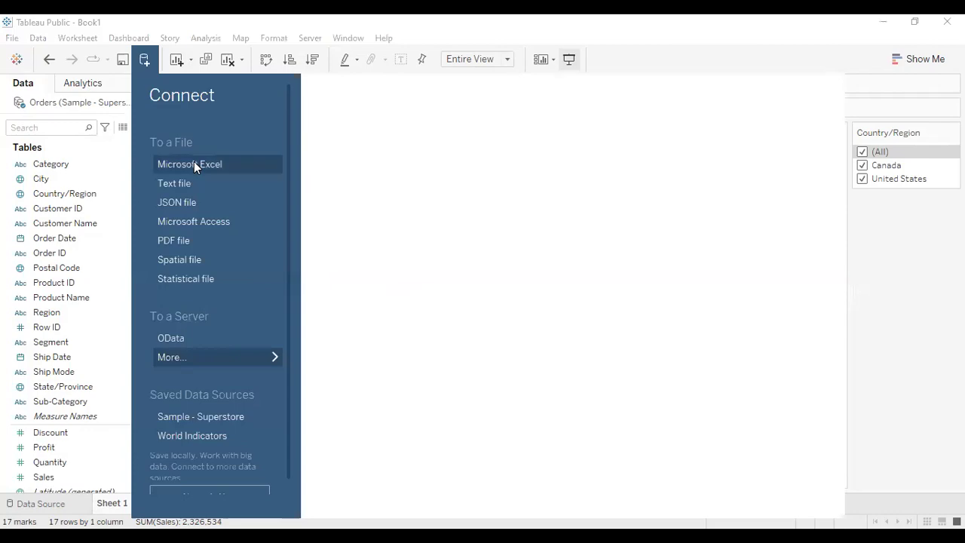
{"action": "left_click", "coordinate": [194, 164]}
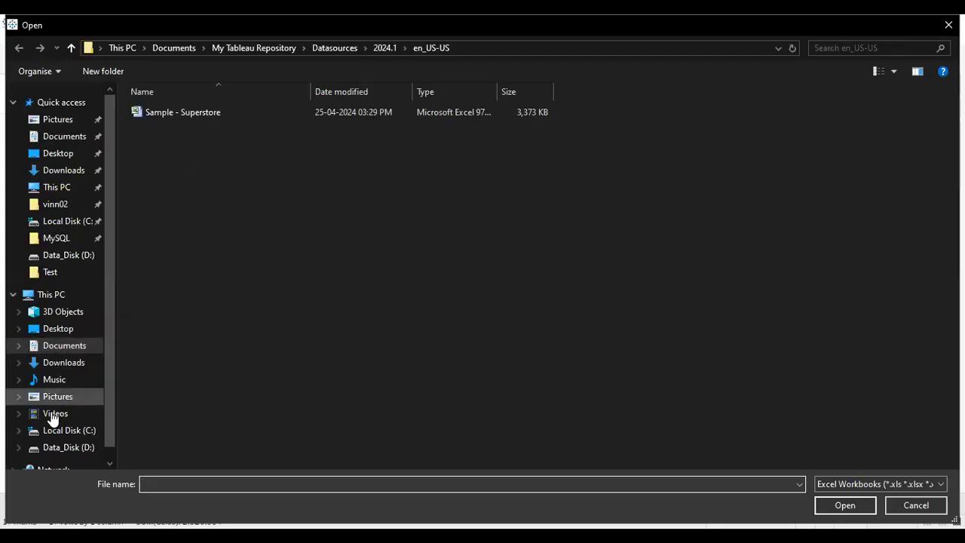
{"action": "left_click", "coordinate": [78, 447]}
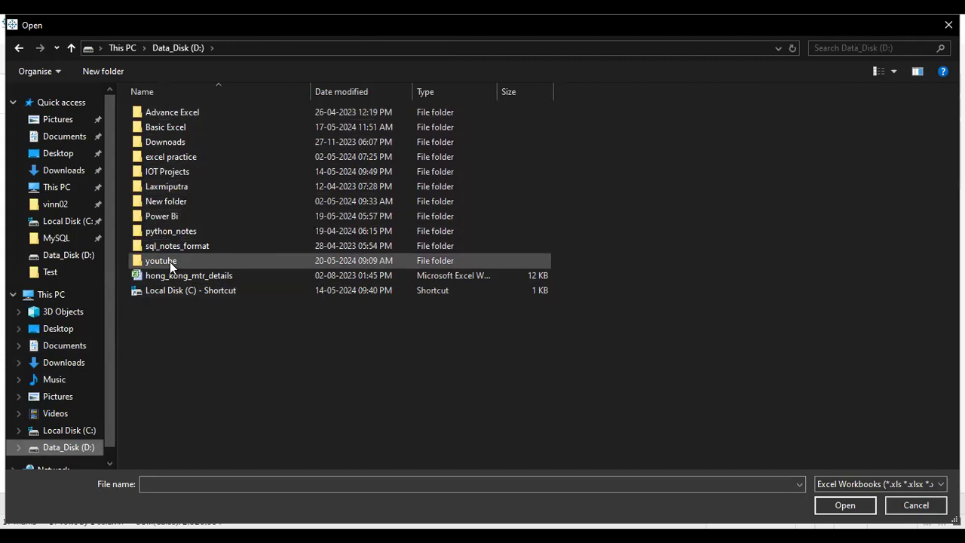
{"action": "double_click", "coordinate": [173, 215]}
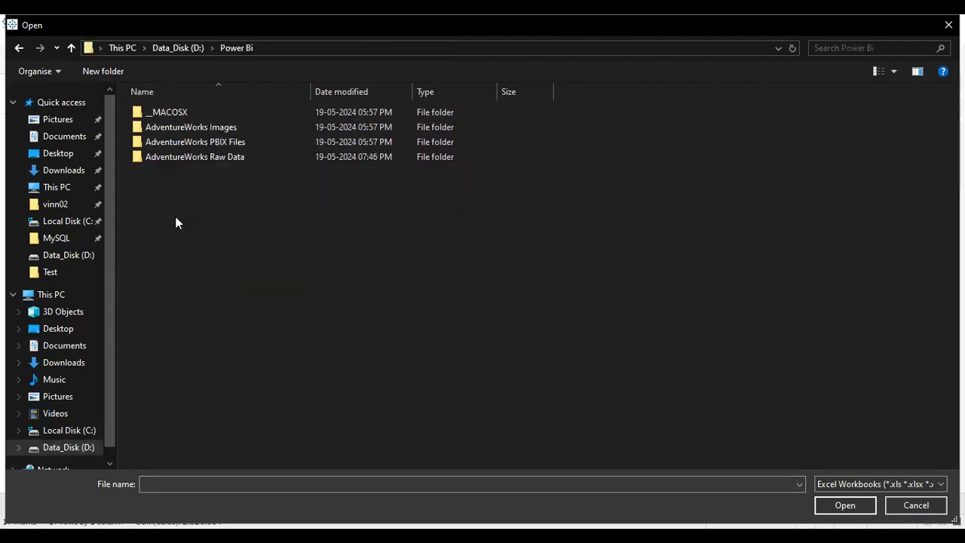
{"action": "left_click", "coordinate": [188, 50]}
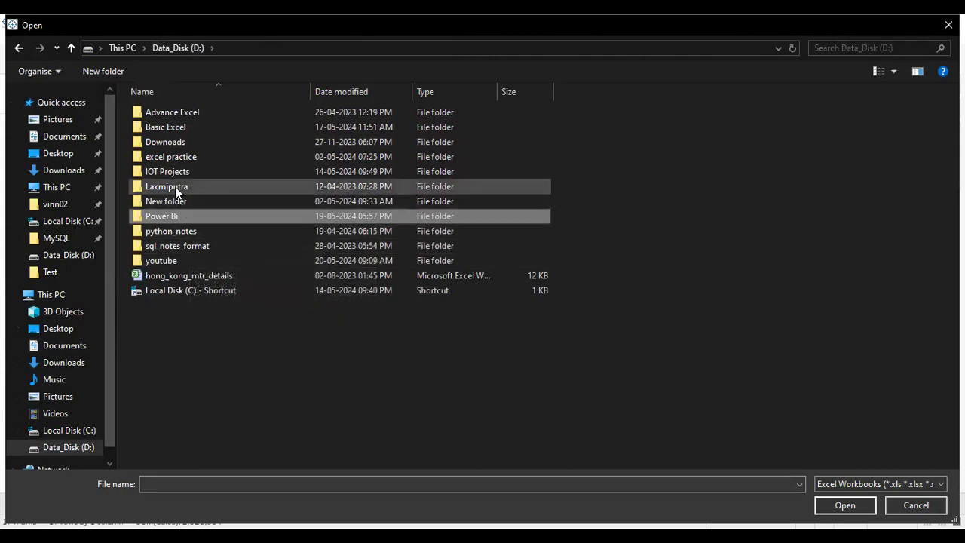
{"action": "double_click", "coordinate": [175, 133]}
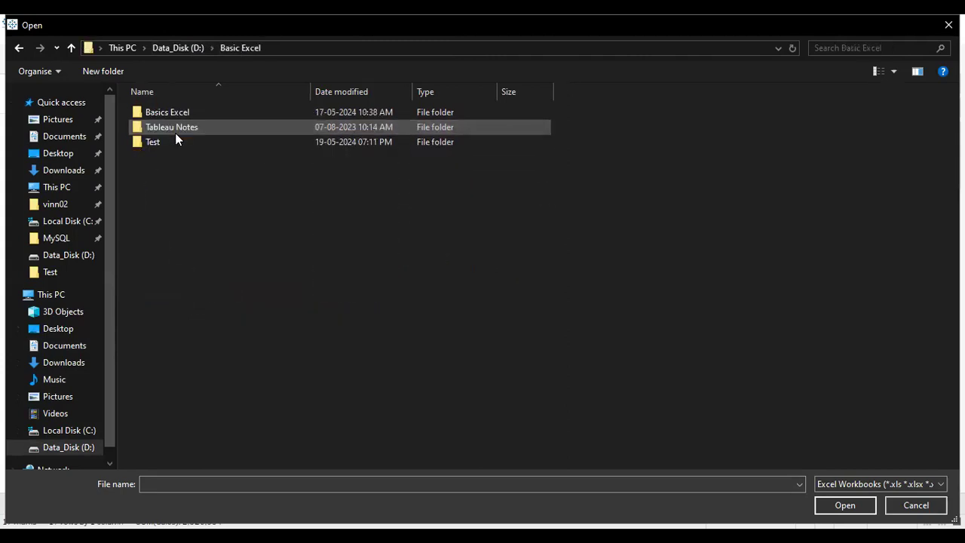
{"action": "double_click", "coordinate": [175, 133]}
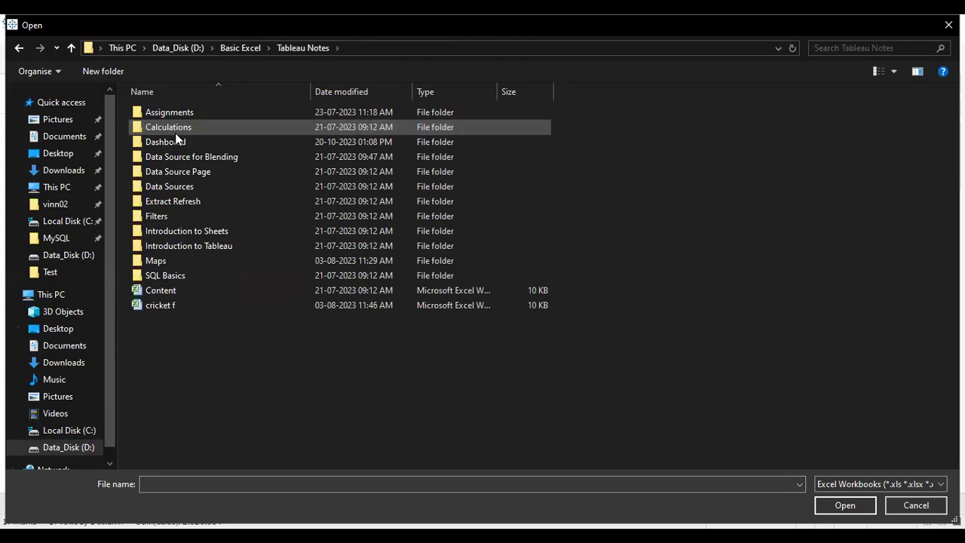
{"action": "double_click", "coordinate": [182, 186]}
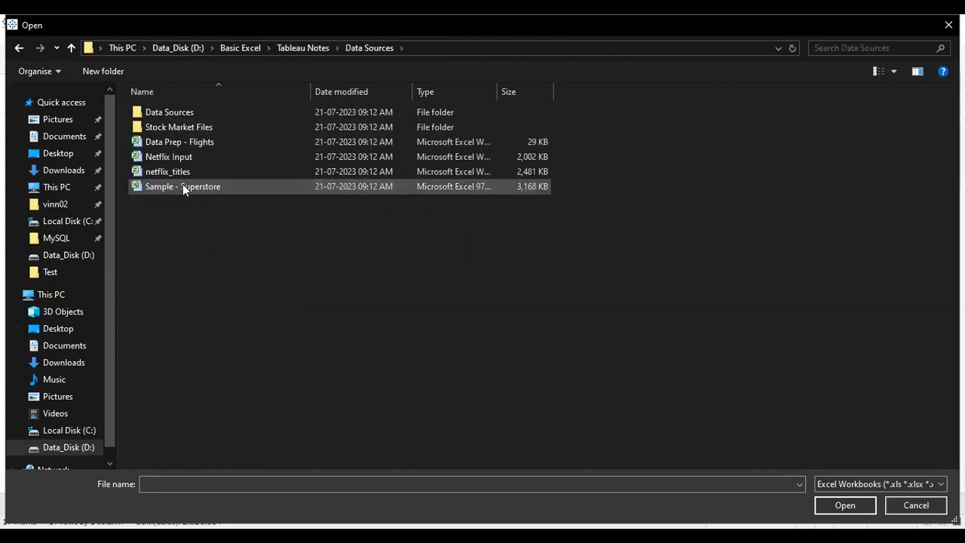
{"action": "double_click", "coordinate": [194, 113]}
{"action": "left_click", "coordinate": [179, 144]}
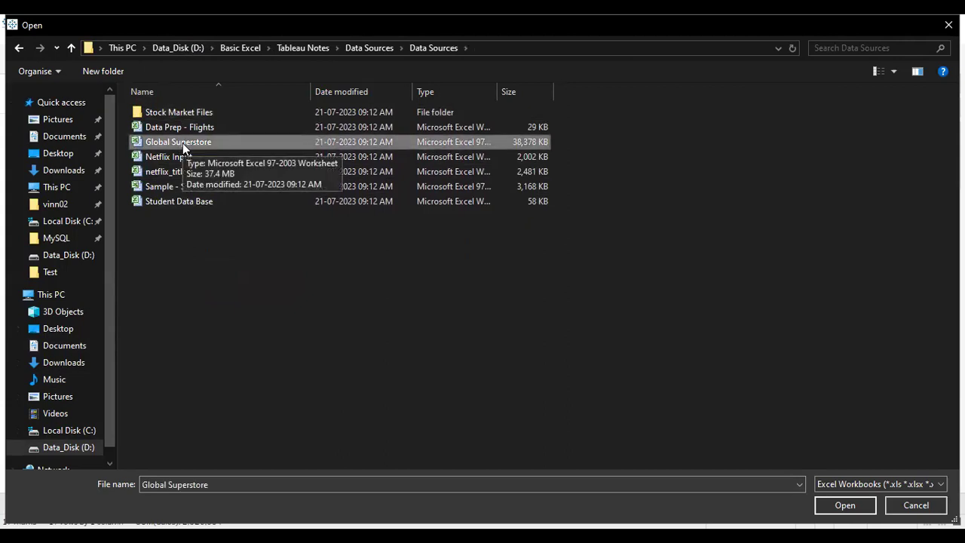
{"action": "left_click", "coordinate": [845, 505]}
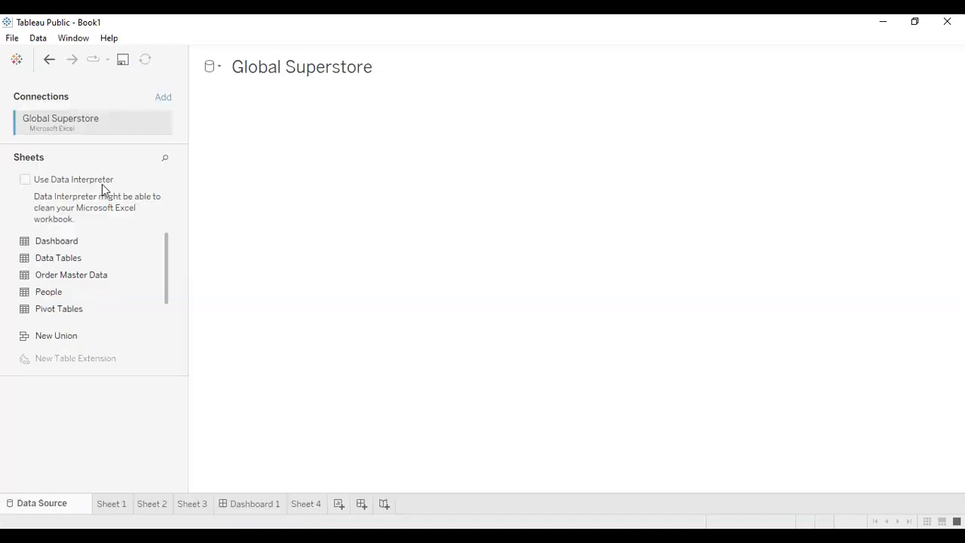
{"action": "left_click_drag", "start_coordinate": [76, 280], "coordinate": [413, 159]}
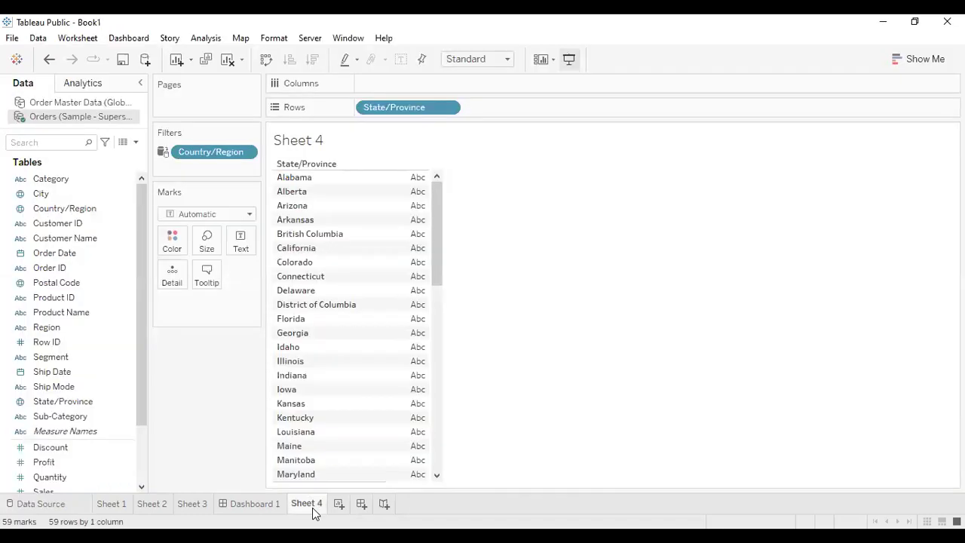
On Sheet 4, compare the fields of the Order Master Data and Orders data sources, widening the field list to read their names
{"action": "left_click", "coordinate": [69, 103]}
{"action": "left_click", "coordinate": [73, 118]}
{"action": "left_click", "coordinate": [78, 103]}
{"action": "left_click", "coordinate": [81, 119]}
{"action": "left_click", "coordinate": [81, 105]}
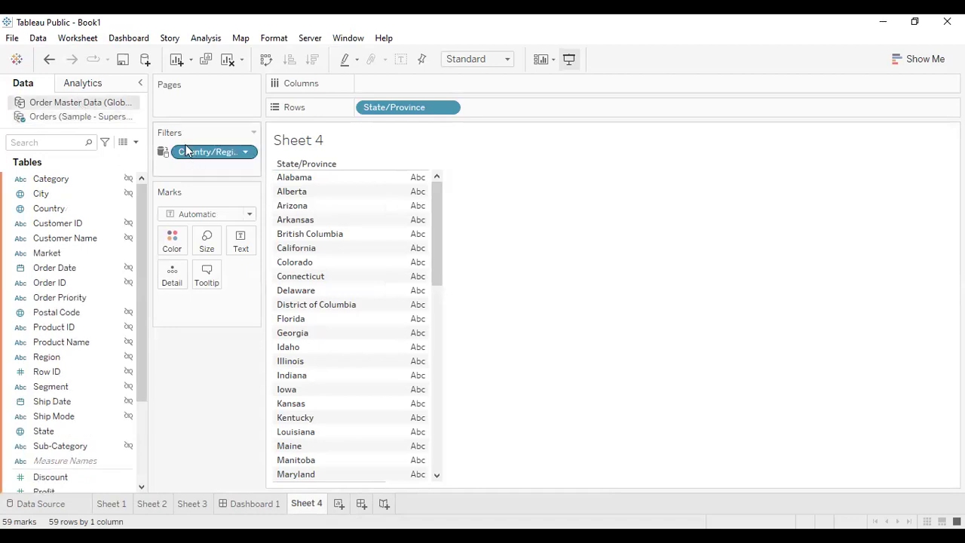
{"action": "left_click_drag", "start_coordinate": [149, 118], "coordinate": [192, 127]}
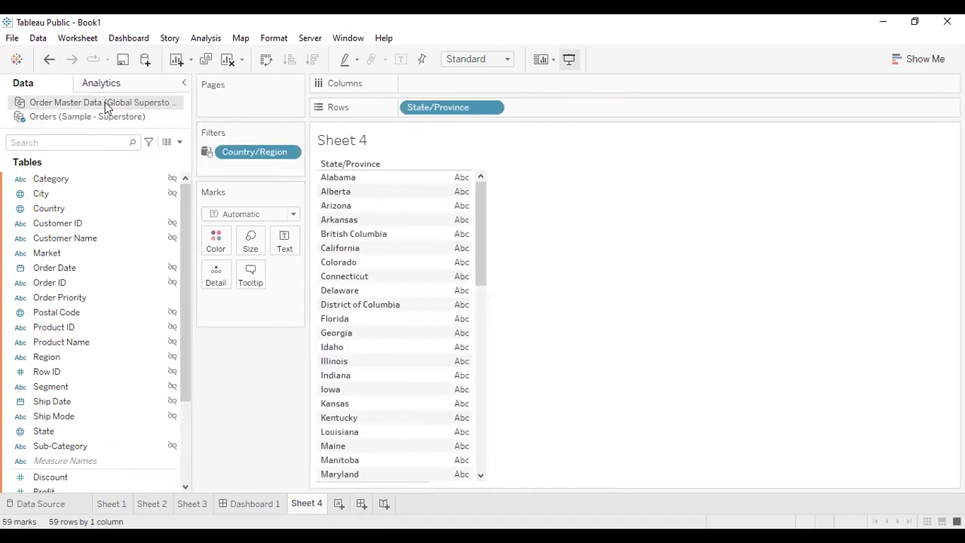
{"action": "left_click", "coordinate": [132, 117]}
{"action": "left_click", "coordinate": [133, 102]}
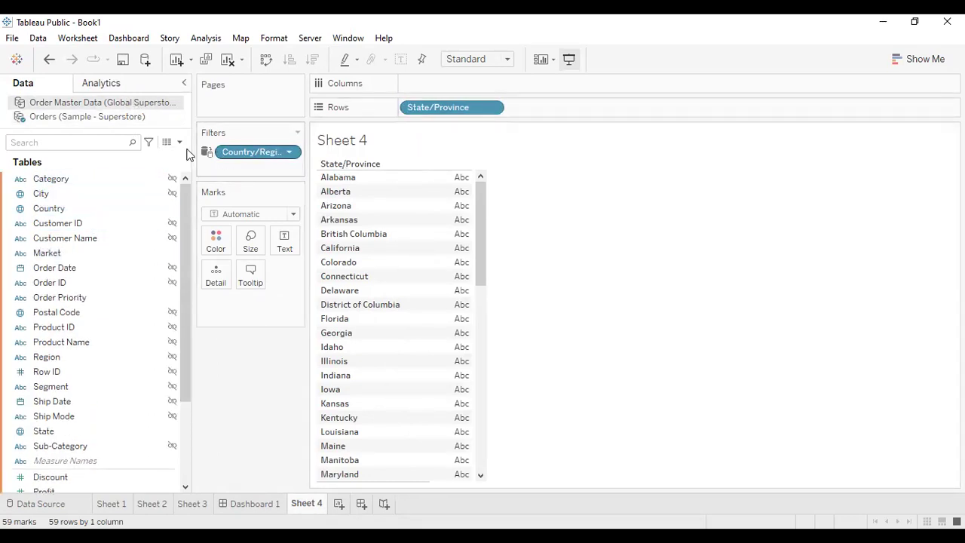
Review the worksheet scope options of Sheet 4's Country/Region filter and look through the Order Master Data fields
{"action": "left_click", "coordinate": [289, 152]}
{"action": "mouse_move", "coordinate": [292, 236]}
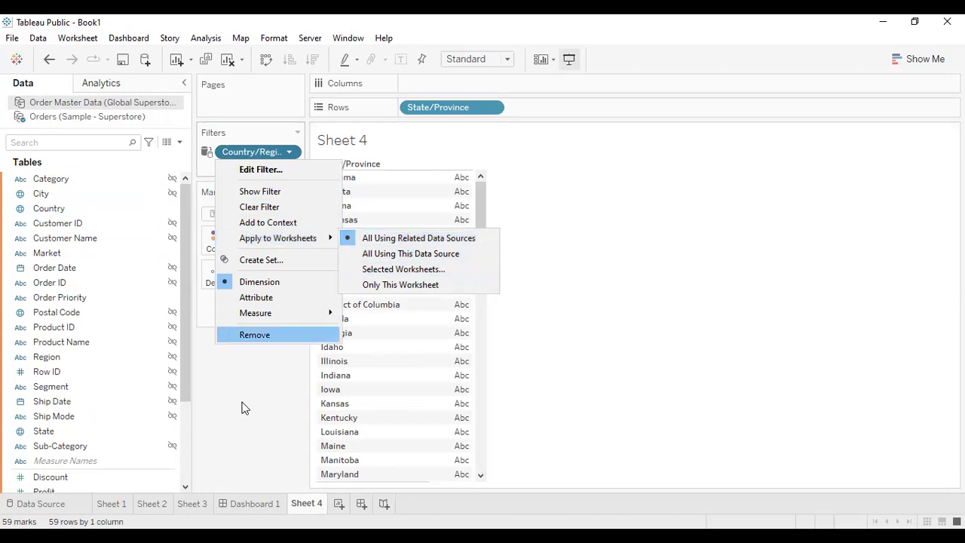
{"action": "left_click", "coordinate": [113, 181]}
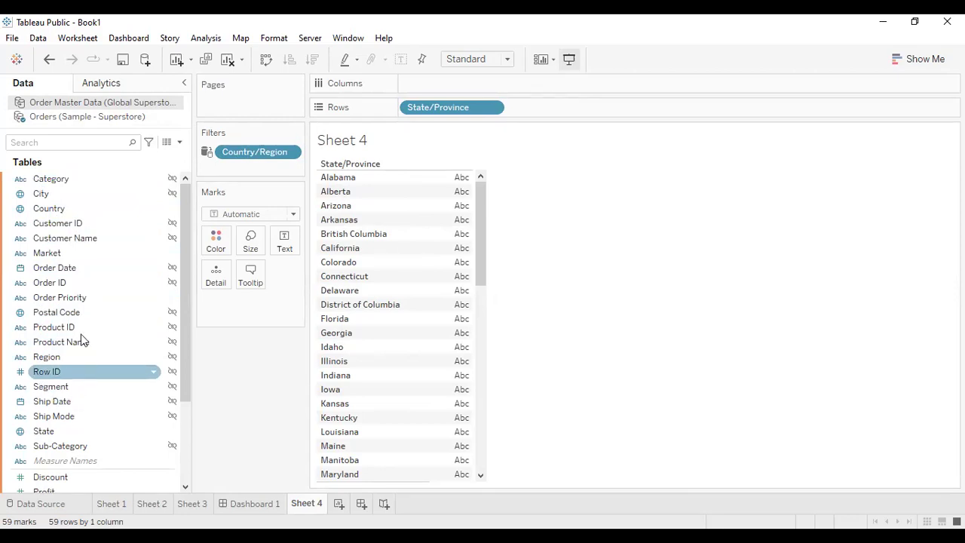
{"action": "scroll", "coordinate": [81, 317], "scroll_direction": "down", "scroll_amount": 3}
{"action": "scroll", "coordinate": [81, 317], "scroll_direction": "up", "scroll_amount": 3}
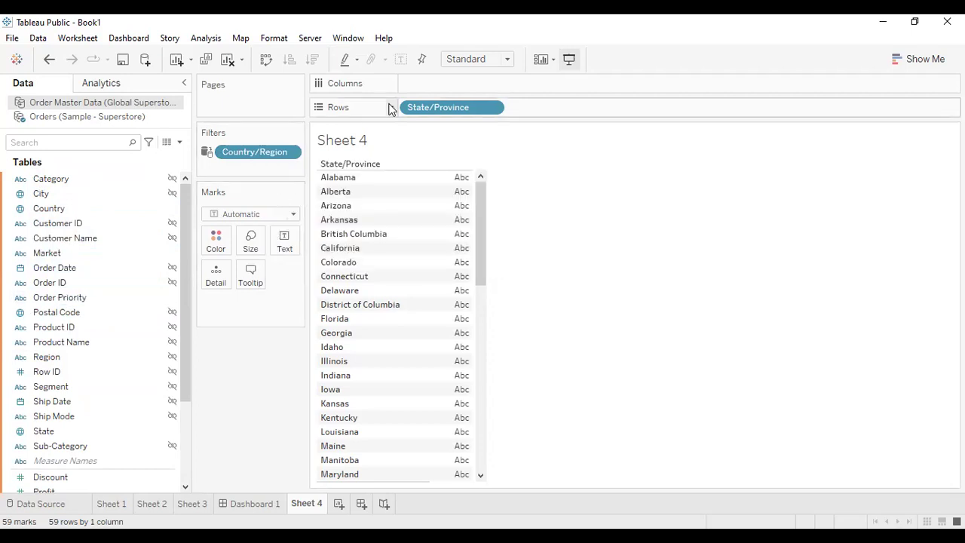
Clear Sheet 4 by removing State/Province from the rows and removing the Country/Region filter
{"action": "left_click_drag", "start_coordinate": [450, 110], "coordinate": [91, 324]}
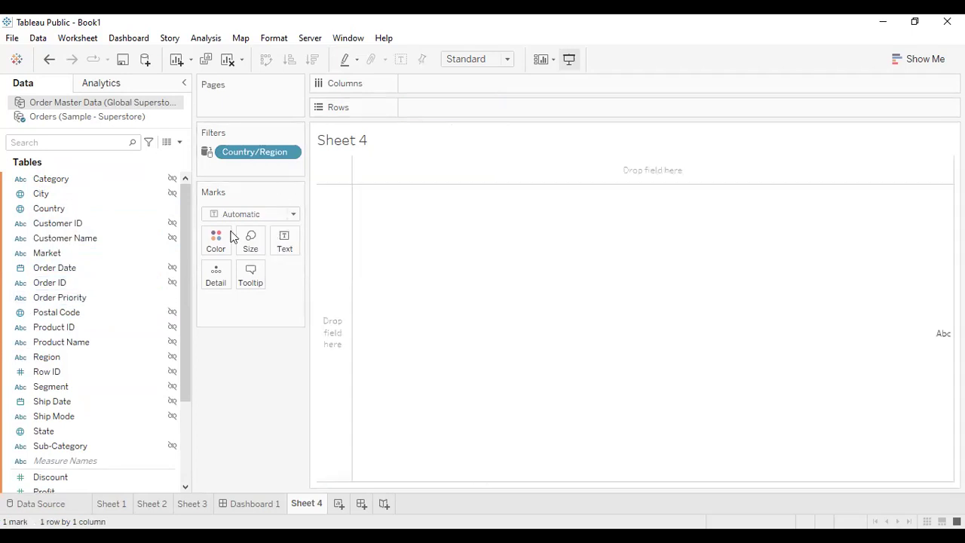
{"action": "left_click", "coordinate": [111, 503]}
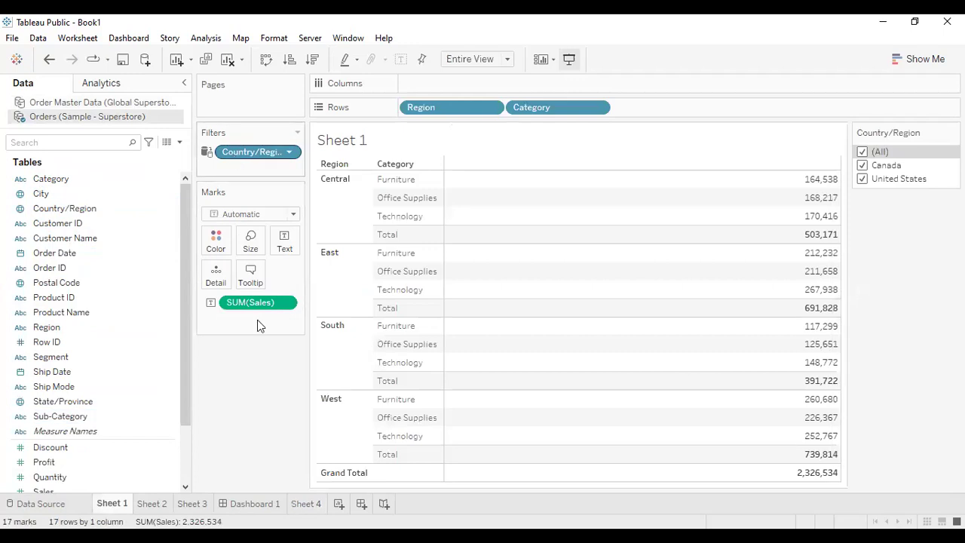
{"action": "left_click", "coordinate": [306, 504]}
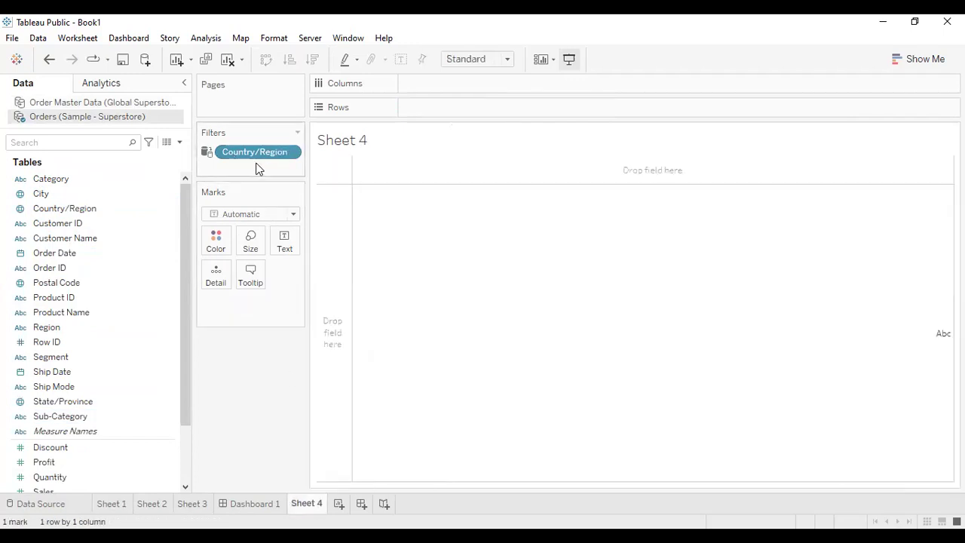
{"action": "left_click_drag", "start_coordinate": [261, 152], "coordinate": [12, 304]}
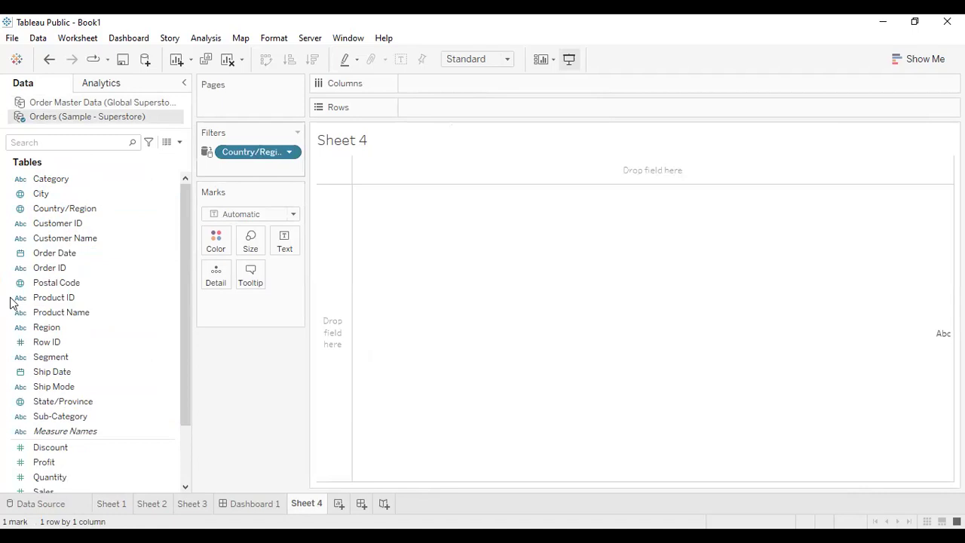
Build a map on Sheet 4 from Order Master Data, with Country and State as detail and Sales as mark size
{"action": "left_click", "coordinate": [68, 109]}
{"action": "mouse_move", "coordinate": [41, 208]}
{"action": "left_mouse_down"}
{"action": "mouse_move", "coordinate": [86, 237]}
{"action": "mouse_move", "coordinate": [214, 278]}
{"action": "left_mouse_up"}
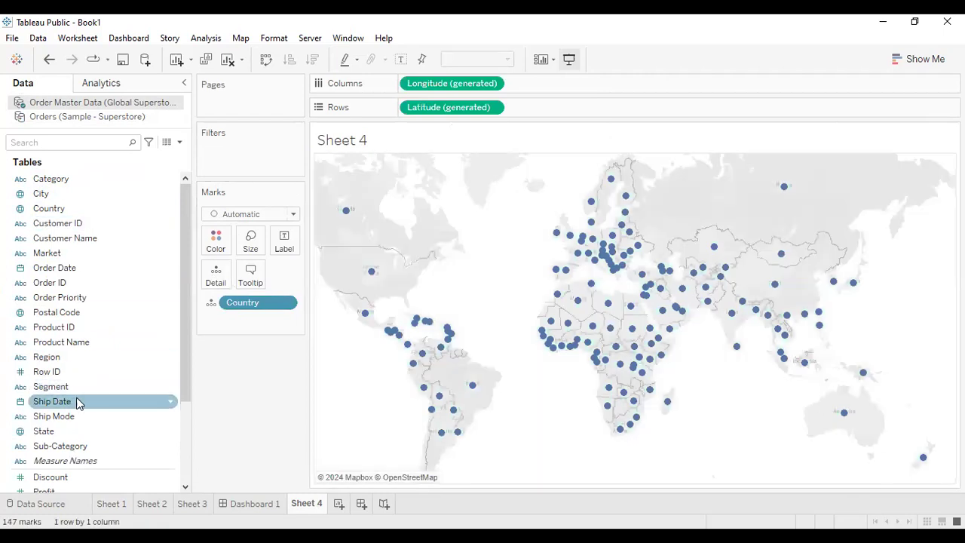
{"action": "left_click_drag", "start_coordinate": [45, 431], "coordinate": [228, 372]}
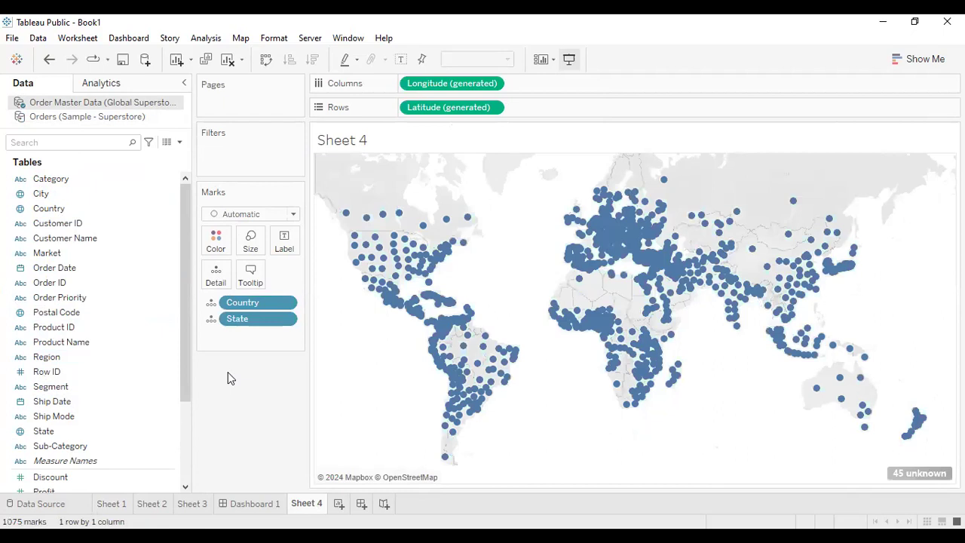
{"action": "scroll", "coordinate": [47, 422], "scroll_direction": "down", "scroll_amount": 3}
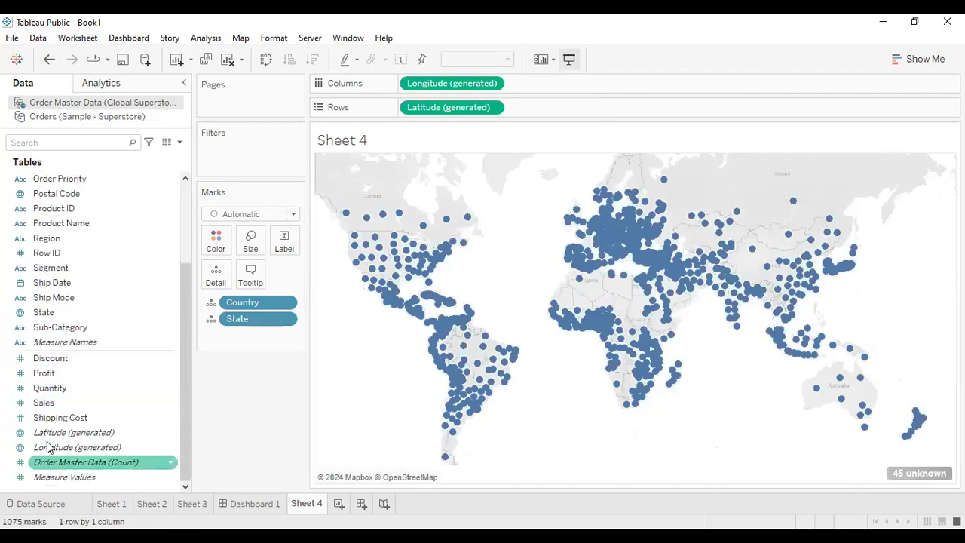
{"action": "left_click", "coordinate": [71, 402]}
{"action": "left_click_drag", "start_coordinate": [108, 401], "coordinate": [254, 244]}
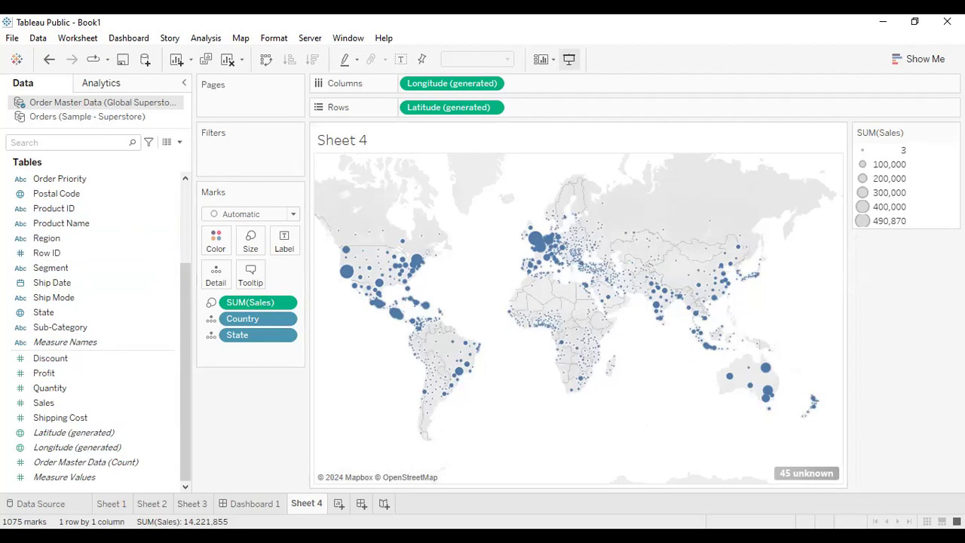
Add the Country/Region field from the Orders data source as a filter on Sheet 1, including both Canada and United States
{"action": "left_click", "coordinate": [110, 503]}
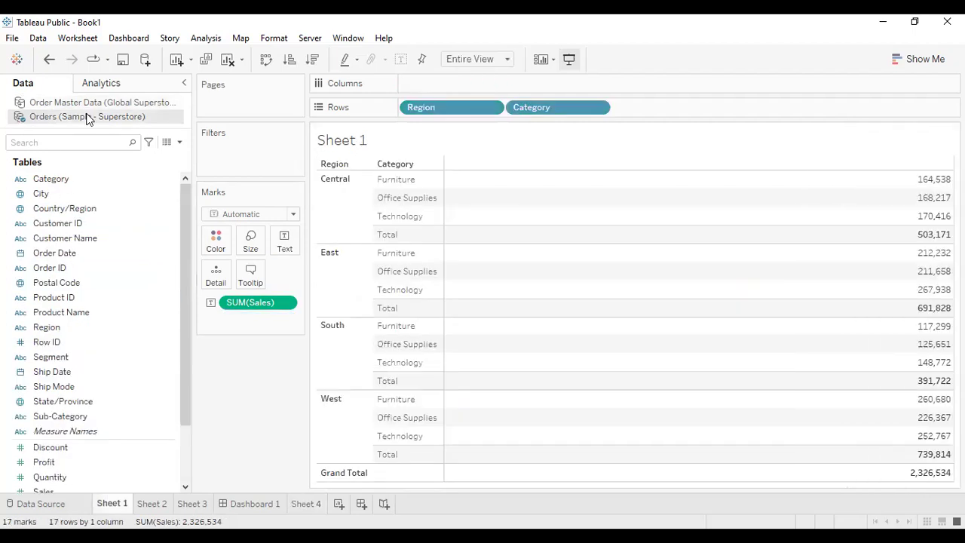
{"action": "left_click", "coordinate": [95, 208]}
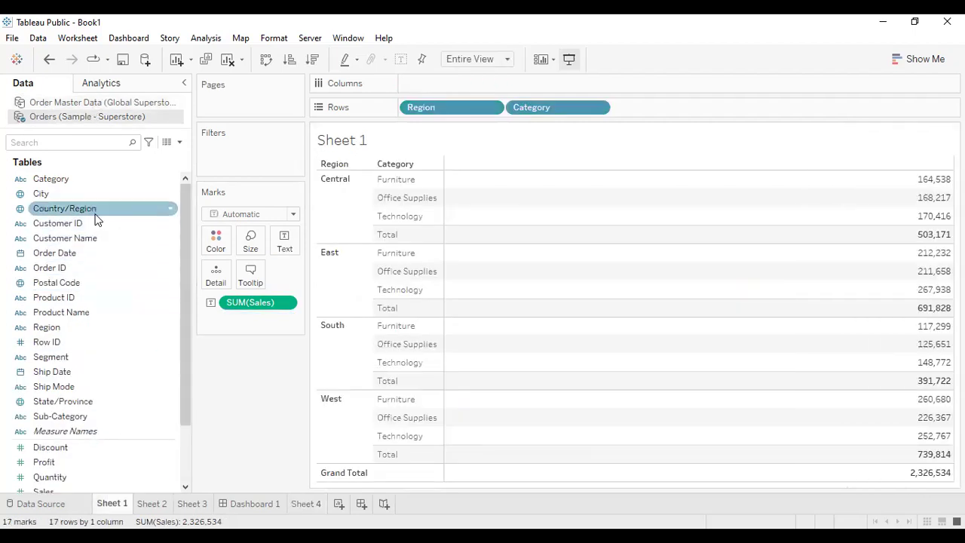
{"action": "left_click_drag", "start_coordinate": [250, 157], "coordinate": [251, 157]}
{"action": "left_click", "coordinate": [363, 322]}
{"action": "left_click", "coordinate": [595, 455]}
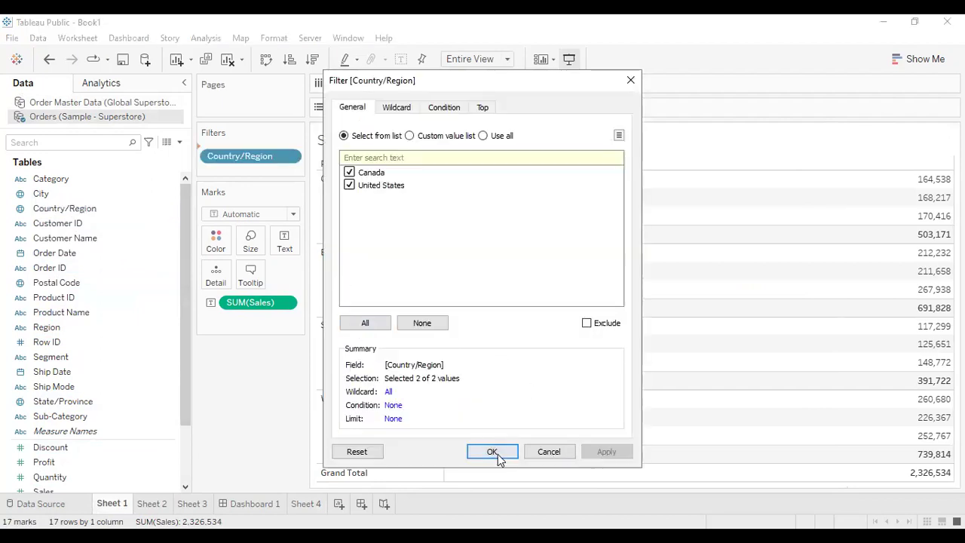
{"action": "left_click", "coordinate": [493, 452]}
Apply Sheet 1's Country/Region filter to all worksheets using related data sources
{"action": "left_click", "coordinate": [293, 153]}
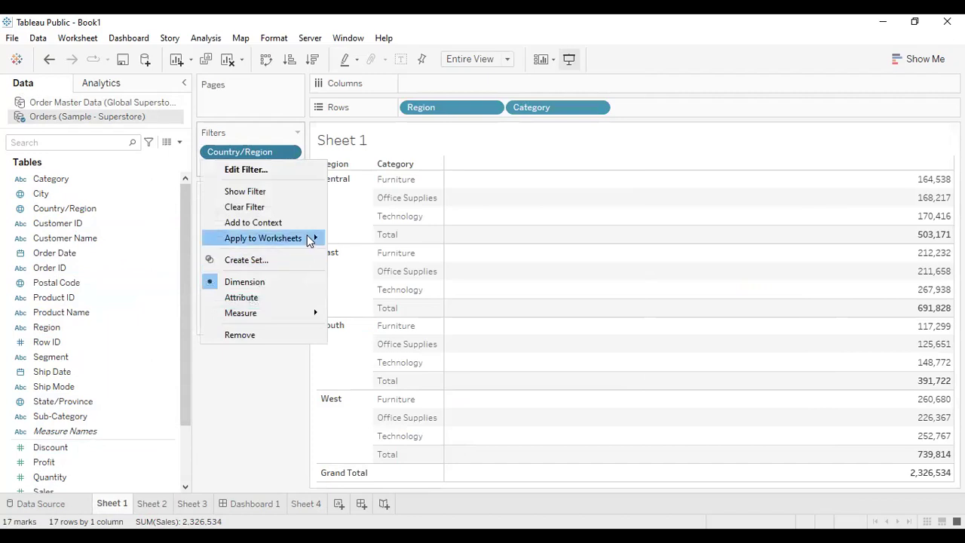
{"action": "mouse_move", "coordinate": [309, 238]}
{"action": "left_click", "coordinate": [373, 237]}
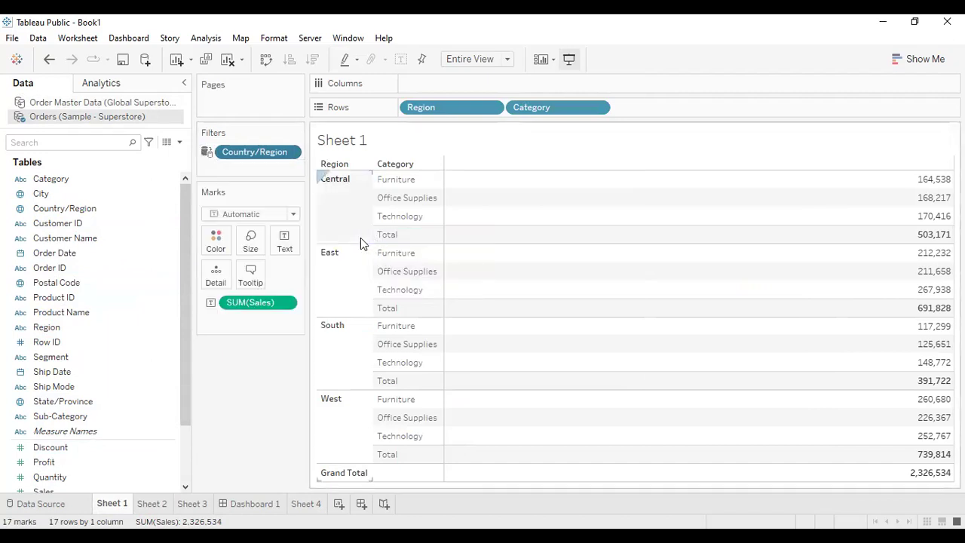
Show the Country/Region filter control on Sheet 1 and exclude Canada so only United States is selected
{"action": "left_click", "coordinate": [289, 151]}
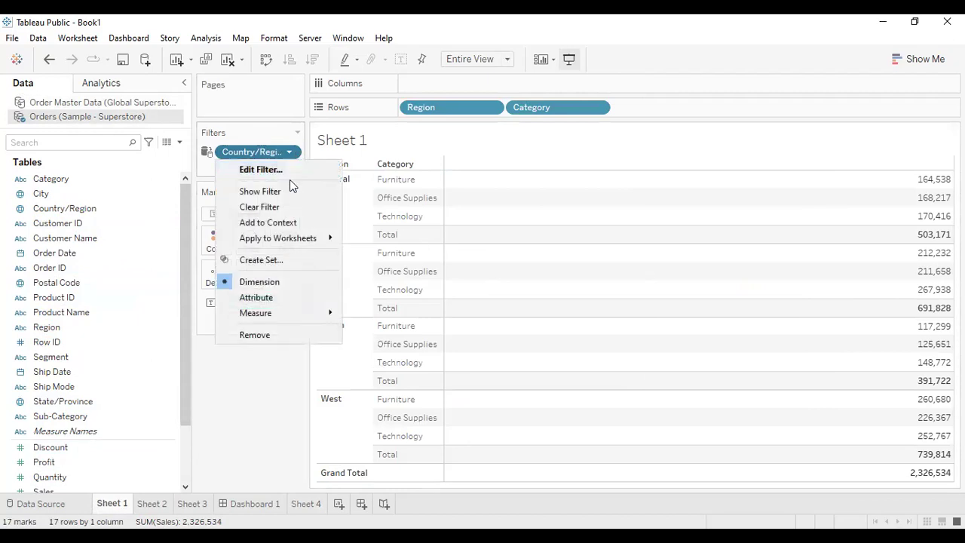
{"action": "left_click", "coordinate": [296, 198]}
{"action": "left_click", "coordinate": [861, 165]}
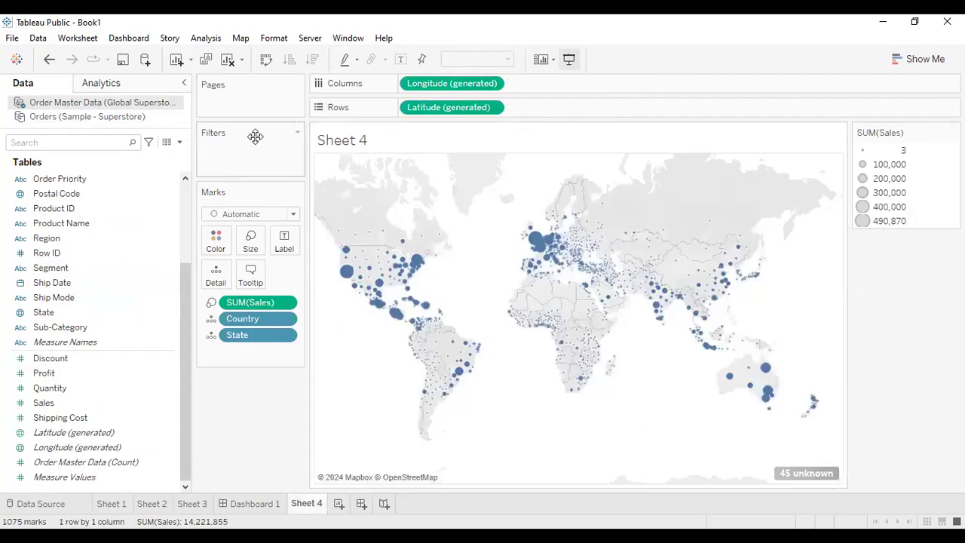
On Sheet 4, compare how the country field is named in the Order Master Data and Orders data sources
{"action": "scroll", "coordinate": [98, 302], "scroll_direction": "up", "scroll_amount": 3}
{"action": "left_click", "coordinate": [130, 113]}
{"action": "left_click", "coordinate": [129, 105]}
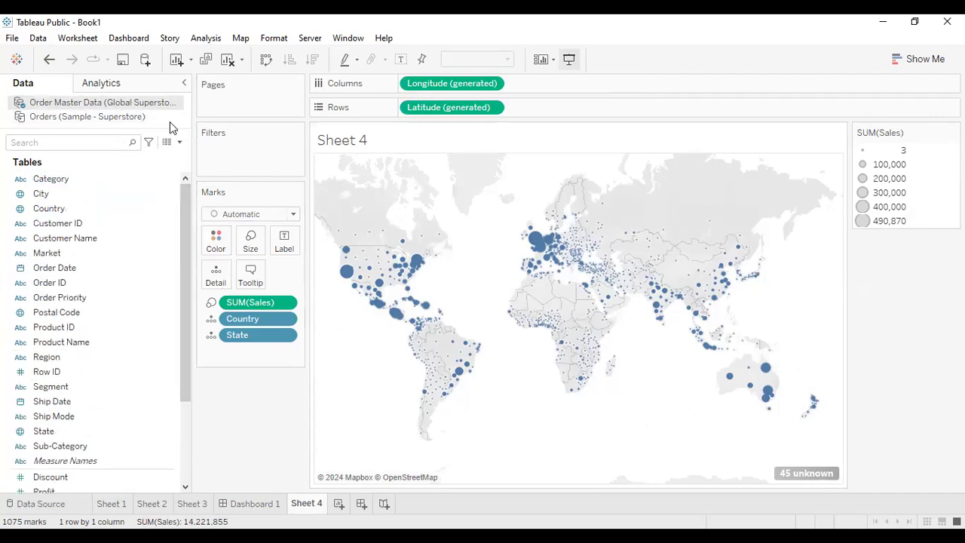
{"action": "left_click", "coordinate": [98, 117]}
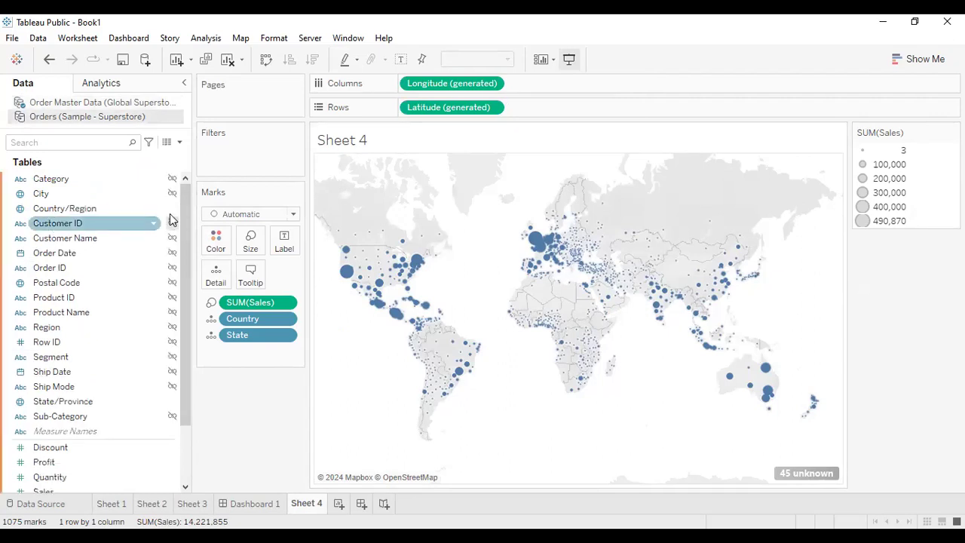
{"action": "left_click", "coordinate": [171, 212]}
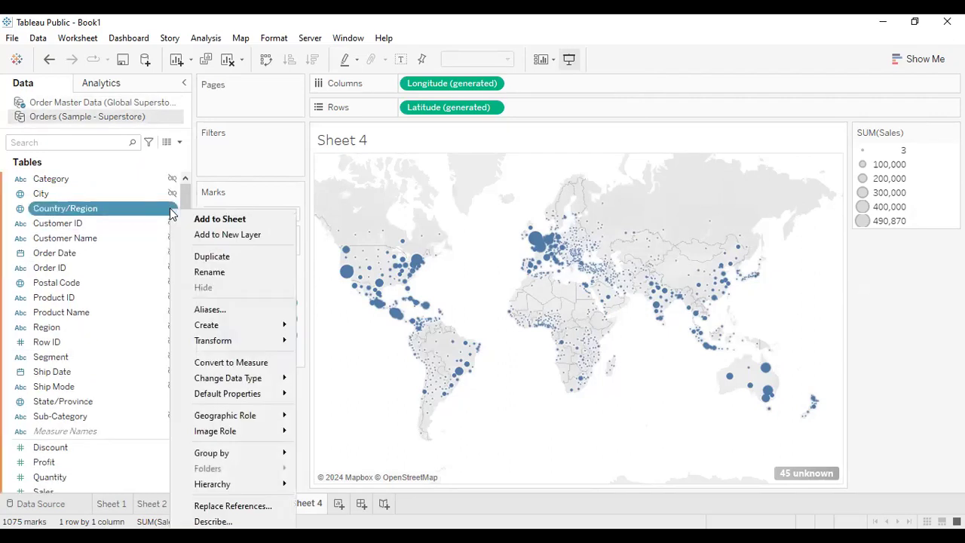
{"action": "left_click", "coordinate": [103, 235]}
{"action": "left_click", "coordinate": [87, 102]}
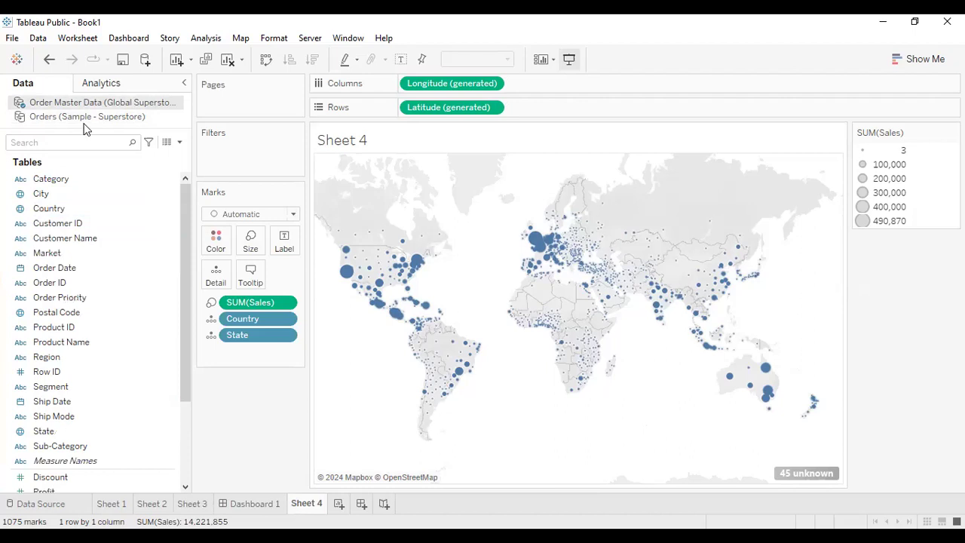
Rename the Country field of the Order Master Data source as Country/Region
{"action": "right_click", "coordinate": [92, 214]}
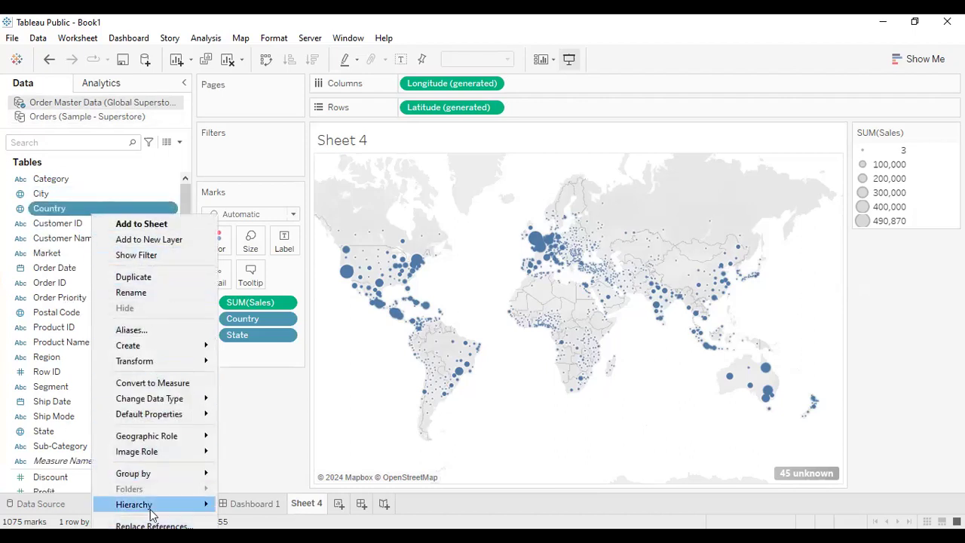
{"action": "left_click", "coordinate": [166, 298]}
{"action": "type", "text": "/Region"}
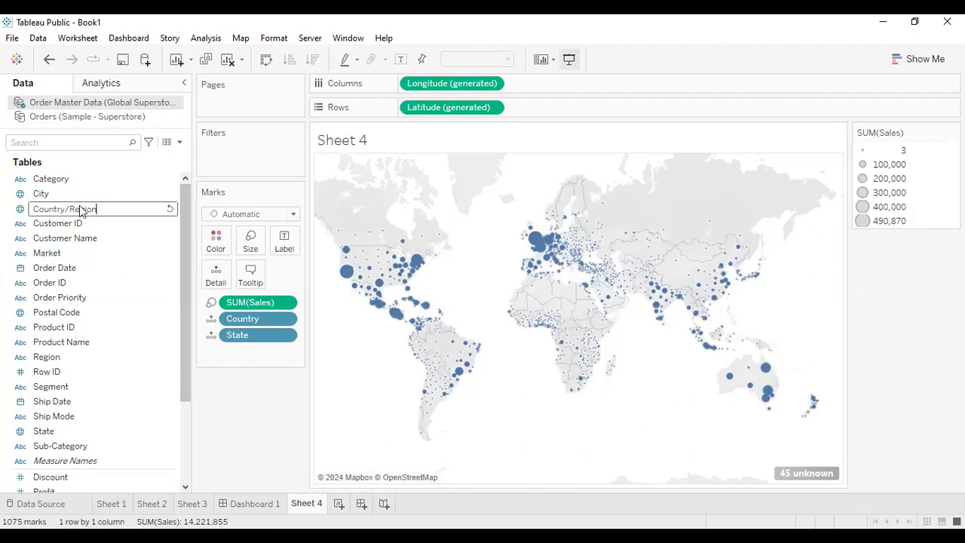
{"action": "key", "text": "Return"}
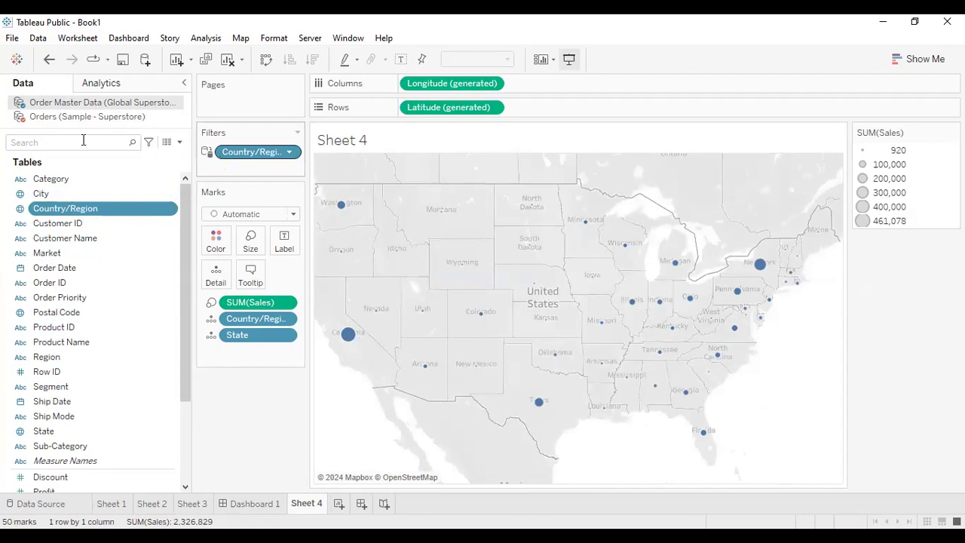
Switch between the Order Master Data and Orders field lists on Sheet 4 to check the Country/Region linking field
{"action": "left_click", "coordinate": [61, 113]}
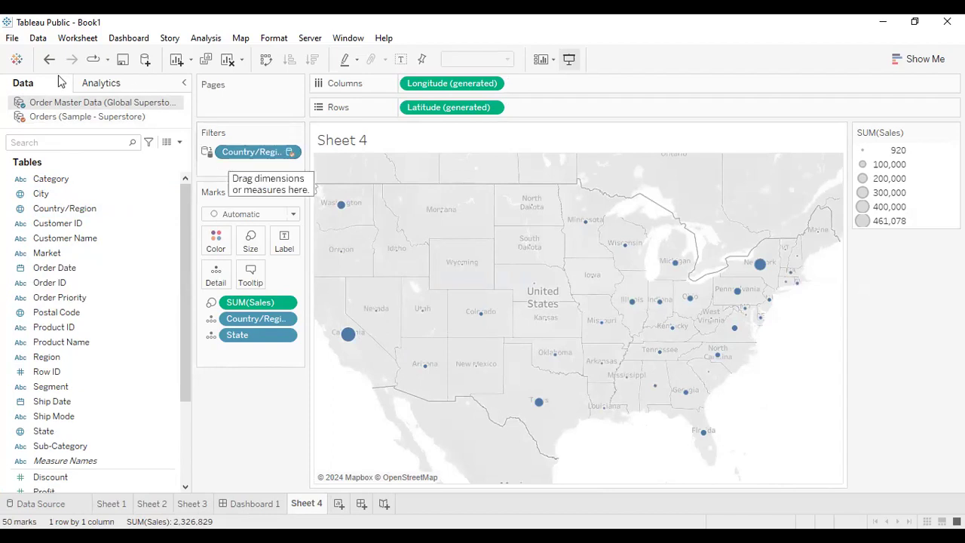
{"action": "left_click", "coordinate": [42, 116]}
{"action": "left_click", "coordinate": [46, 103]}
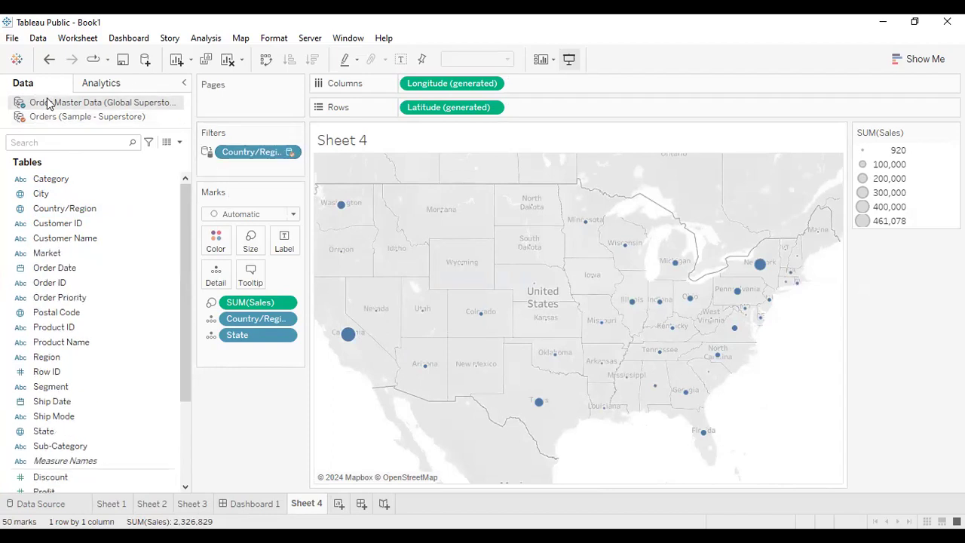
{"action": "left_click", "coordinate": [117, 117]}
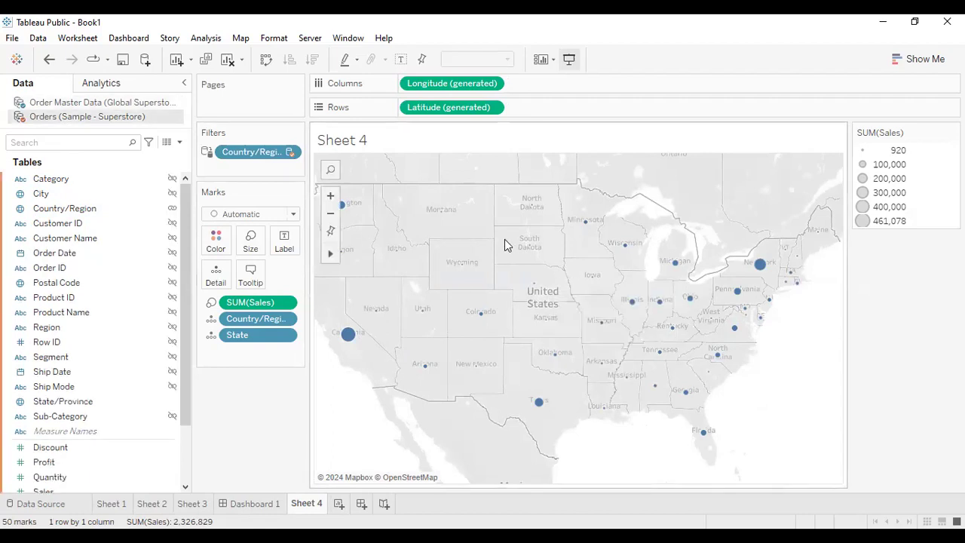
{"action": "left_click", "coordinate": [133, 102]}
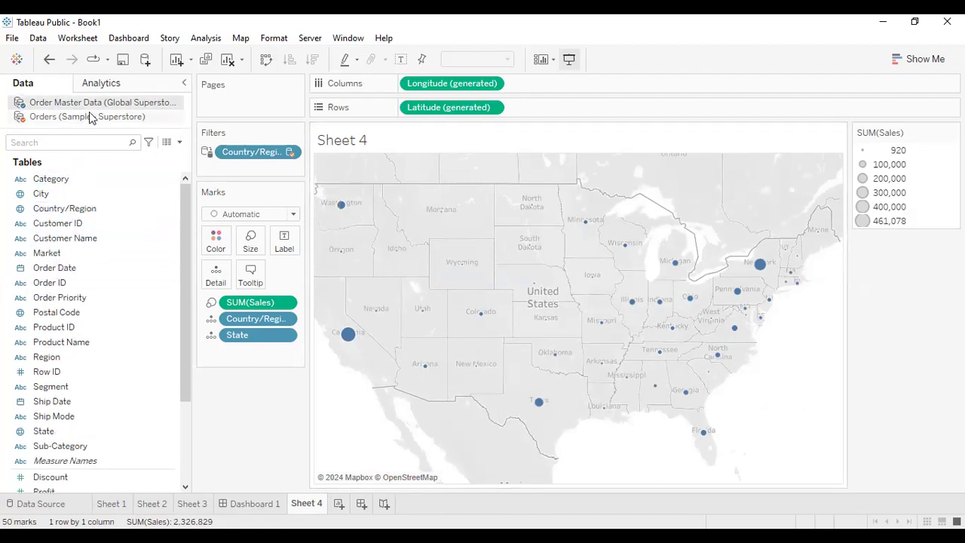
{"action": "left_click", "coordinate": [89, 117]}
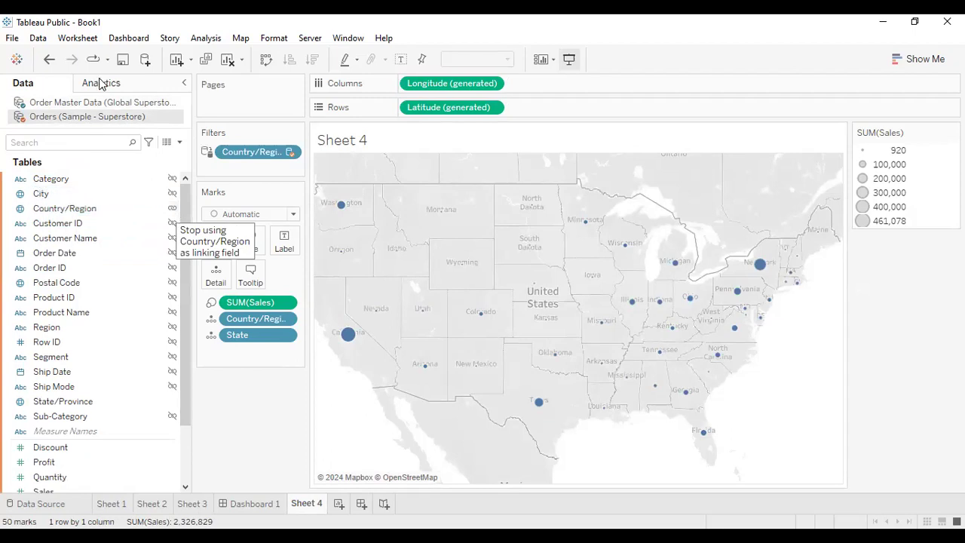
{"action": "left_click", "coordinate": [75, 103]}
{"action": "left_click", "coordinate": [100, 208]}
{"action": "left_click", "coordinate": [88, 116]}
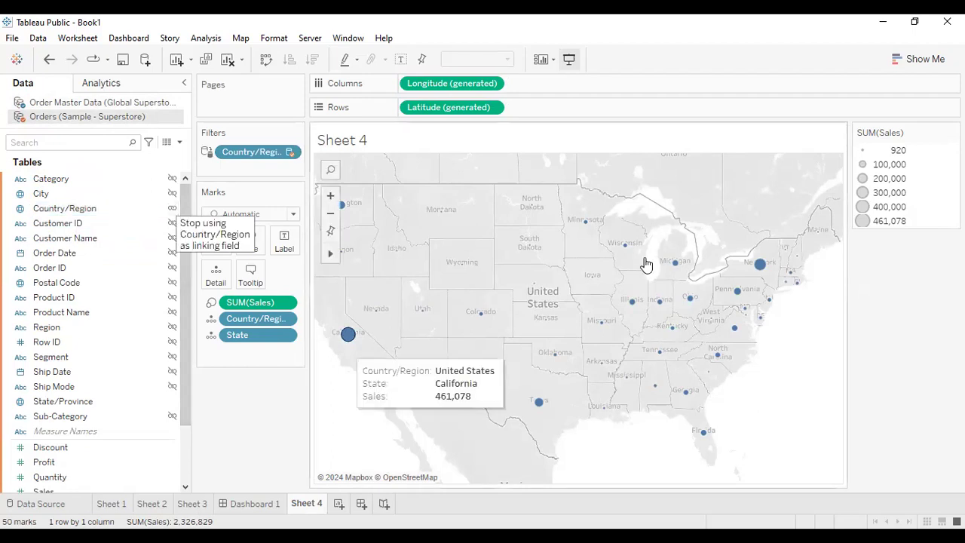
Look over Dashboard 1 and Sheet 2, and check the values selected in Sheet 1's Country/Region filter
{"action": "left_click", "coordinate": [239, 502]}
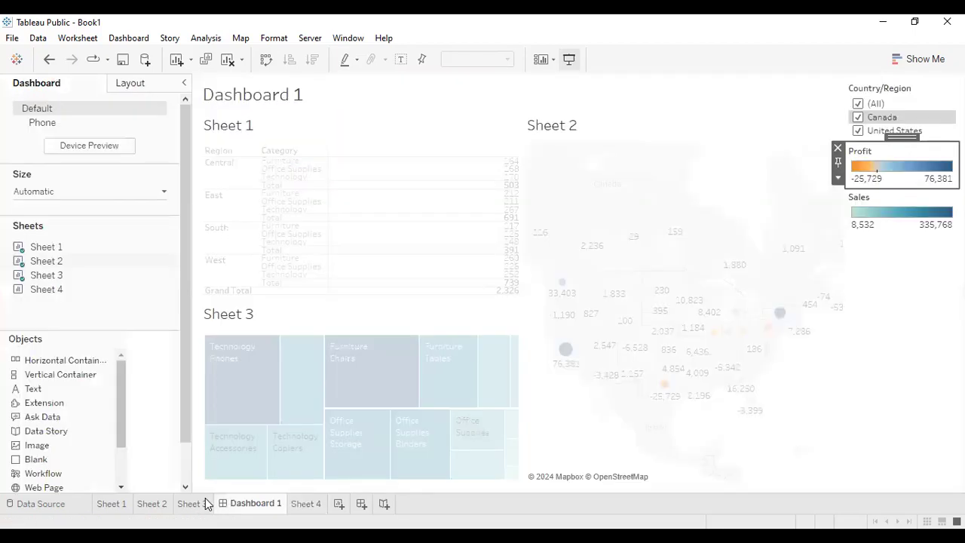
{"action": "left_click", "coordinate": [147, 502]}
{"action": "left_click", "coordinate": [111, 504]}
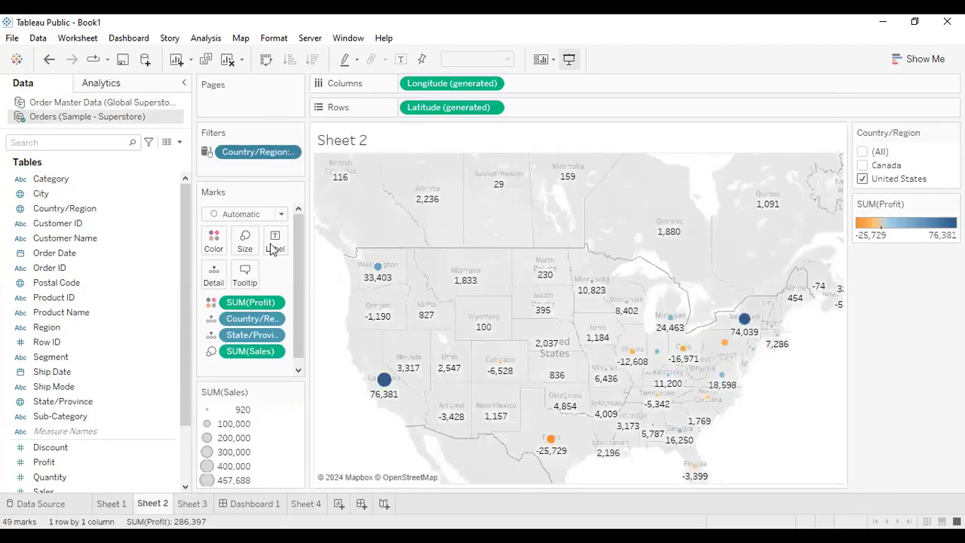
{"action": "double_click", "coordinate": [292, 154]}
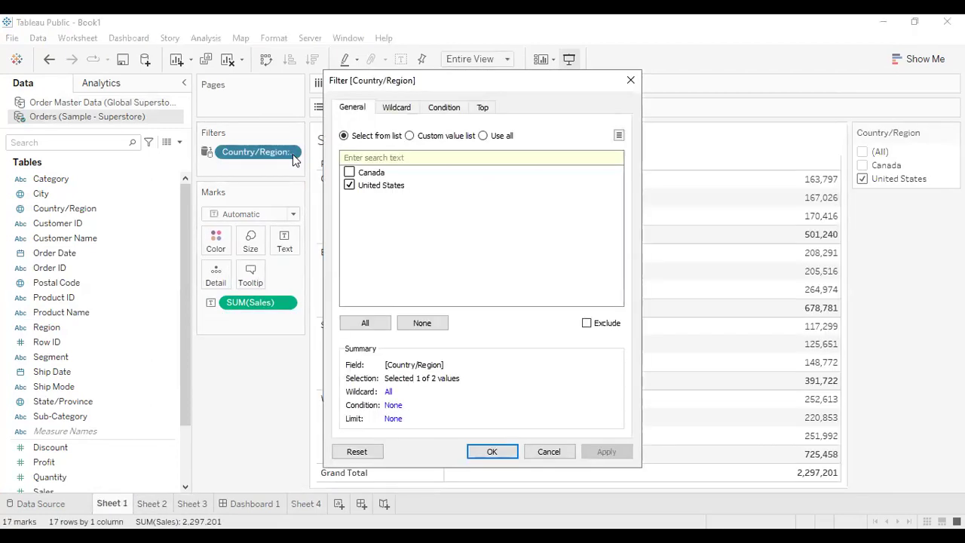
{"action": "key", "text": "Escape"}
Review the worksheet scope of Sheet 1's Country/Region filter and set the filter to include all countries
{"action": "left_click", "coordinate": [288, 152]}
{"action": "mouse_move", "coordinate": [278, 237]}
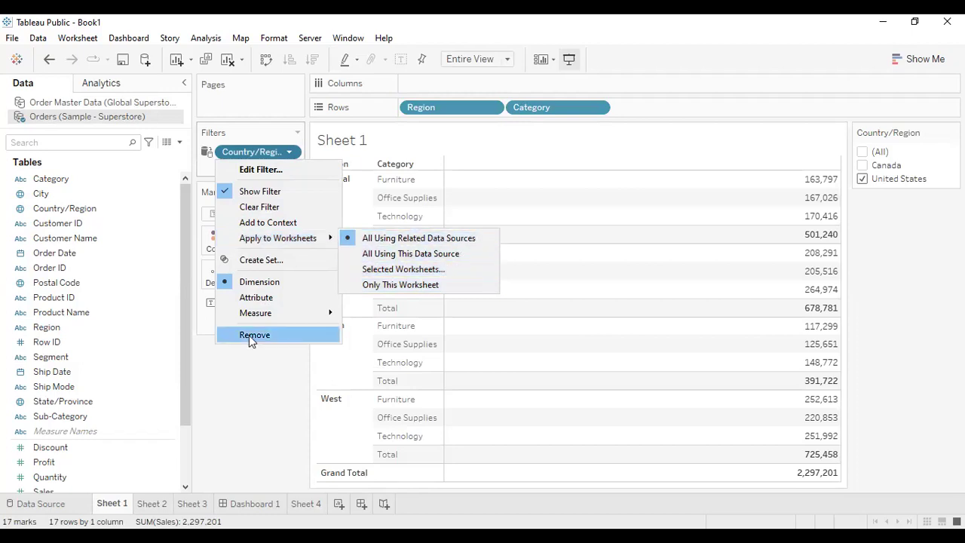
{"action": "left_click", "coordinate": [229, 428]}
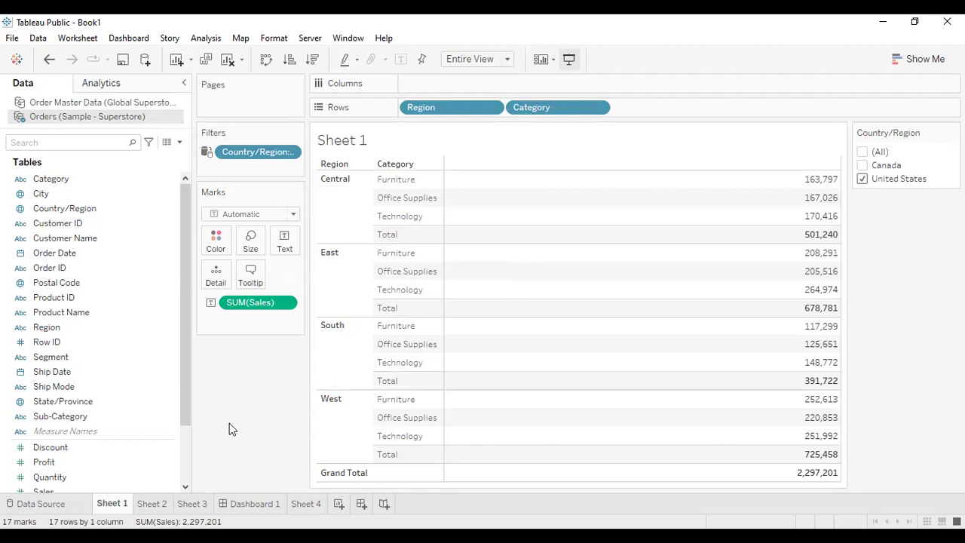
{"action": "left_click", "coordinate": [862, 160]}
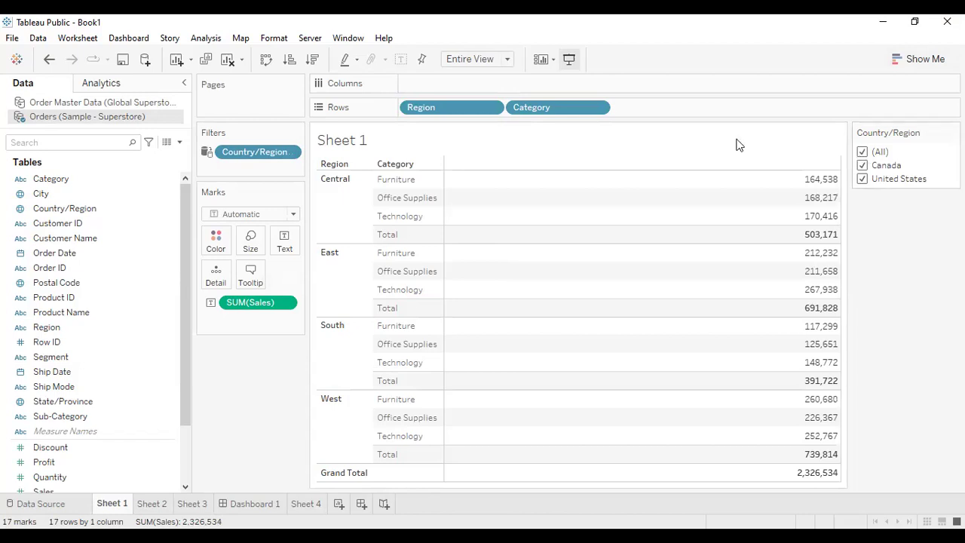